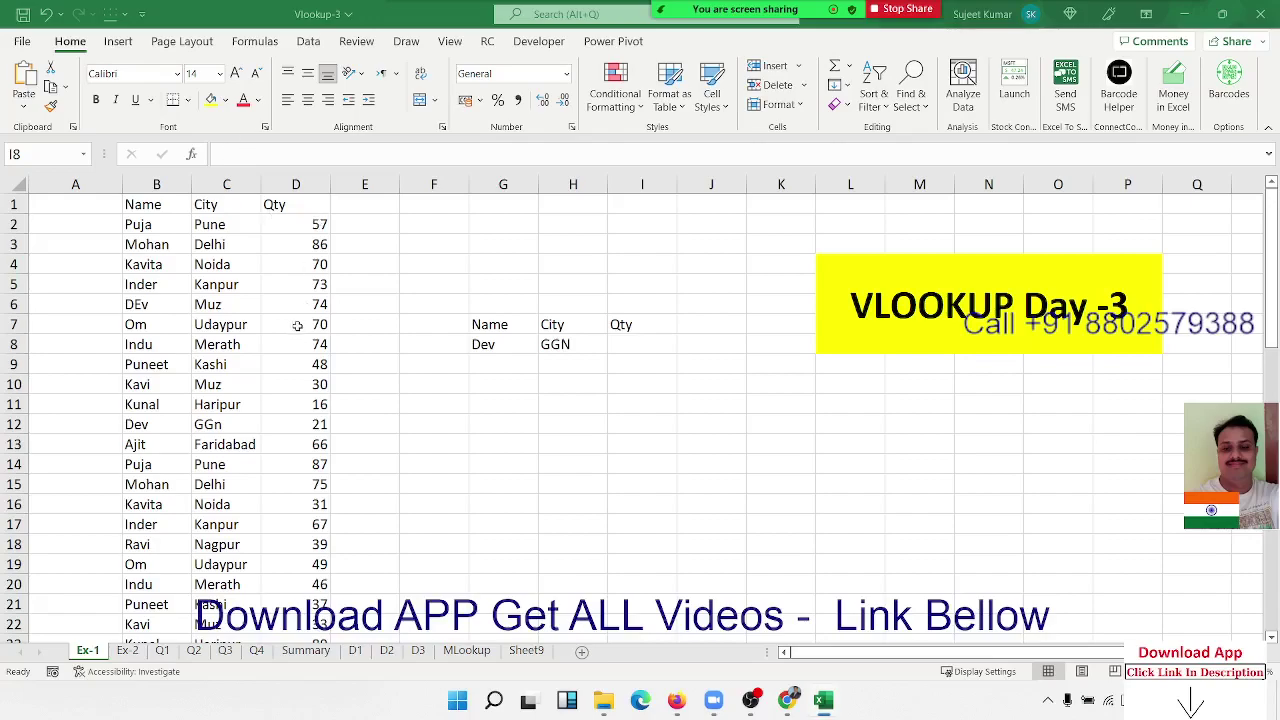
# Review the sample rows: Puja/Pune, DEv/Muz, GGn, and Dev's quantity of 21
pyautogui.click(170, 226)
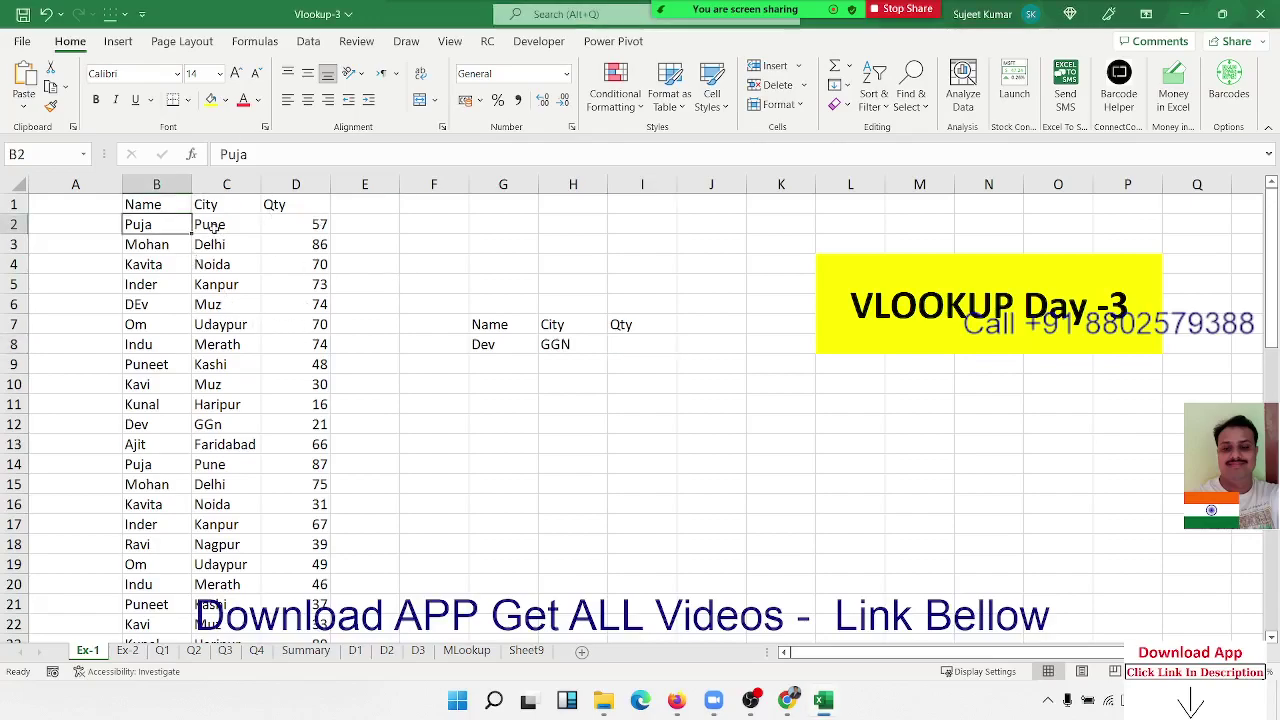
pyautogui.click(213, 229)
pyautogui.click(142, 305)
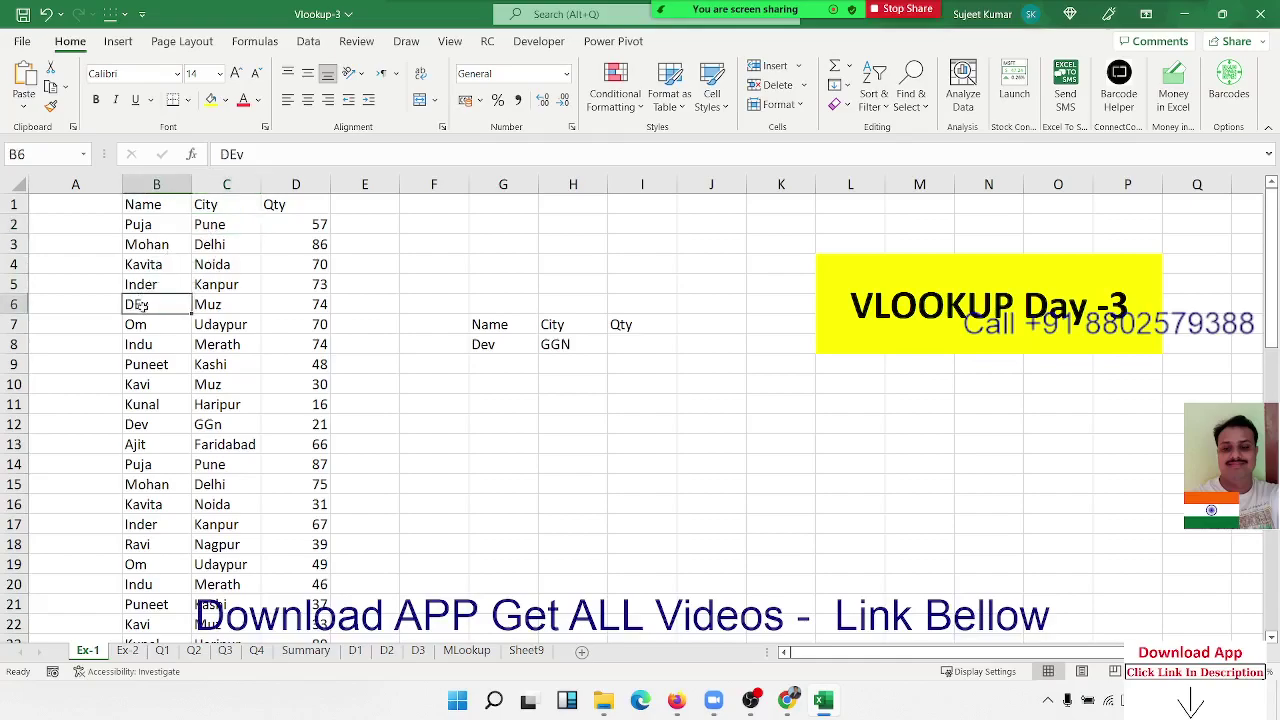
pyautogui.click(205, 304)
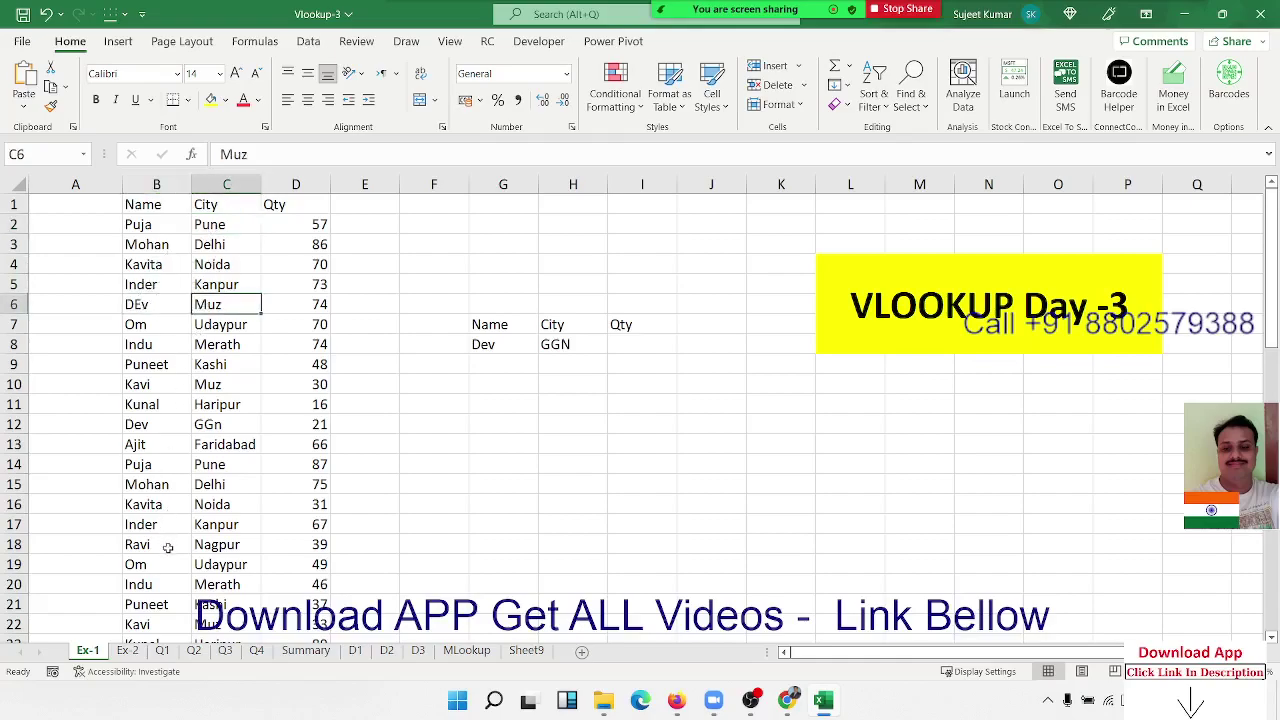
pyautogui.click(201, 428)
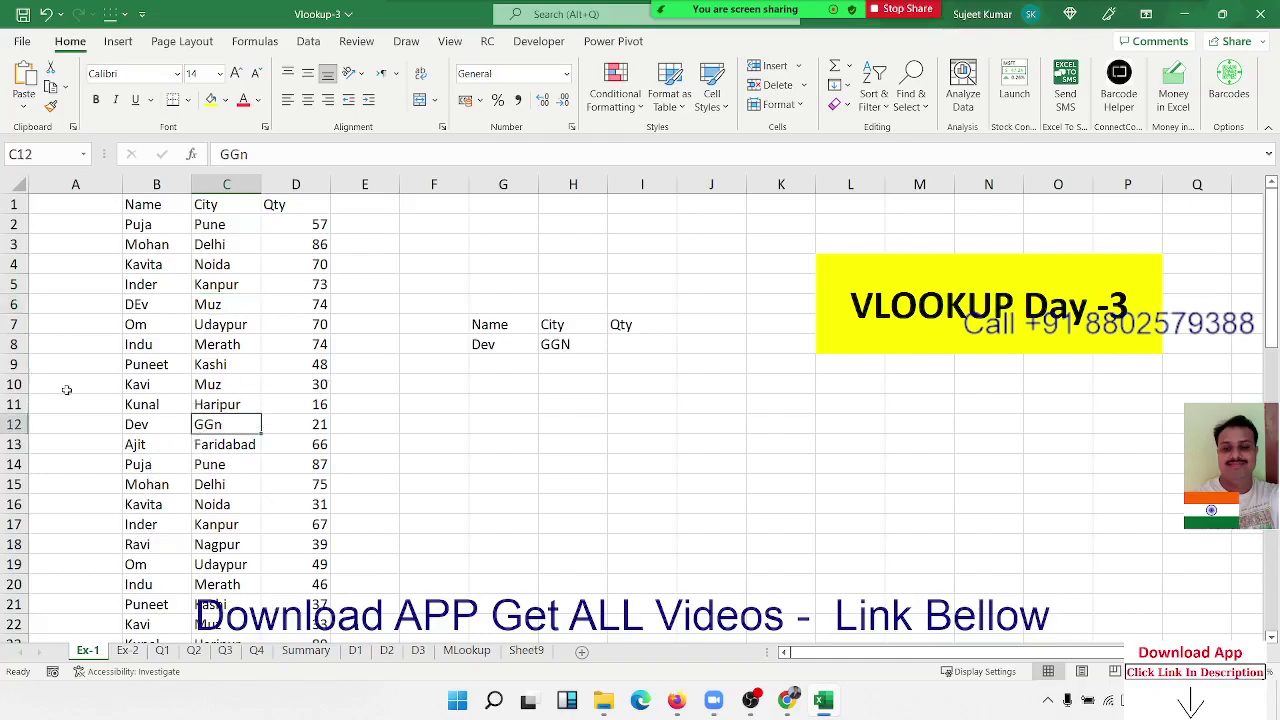
pyautogui.click(322, 432)
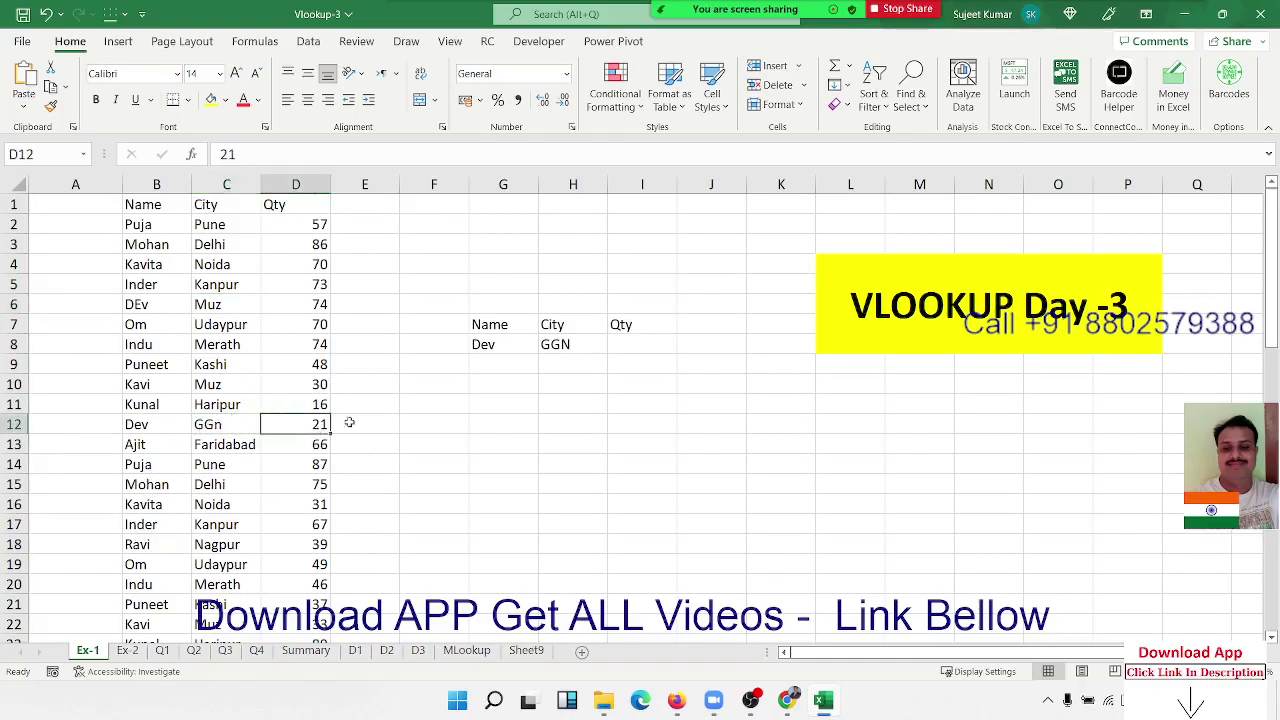
pyautogui.click(630, 348)
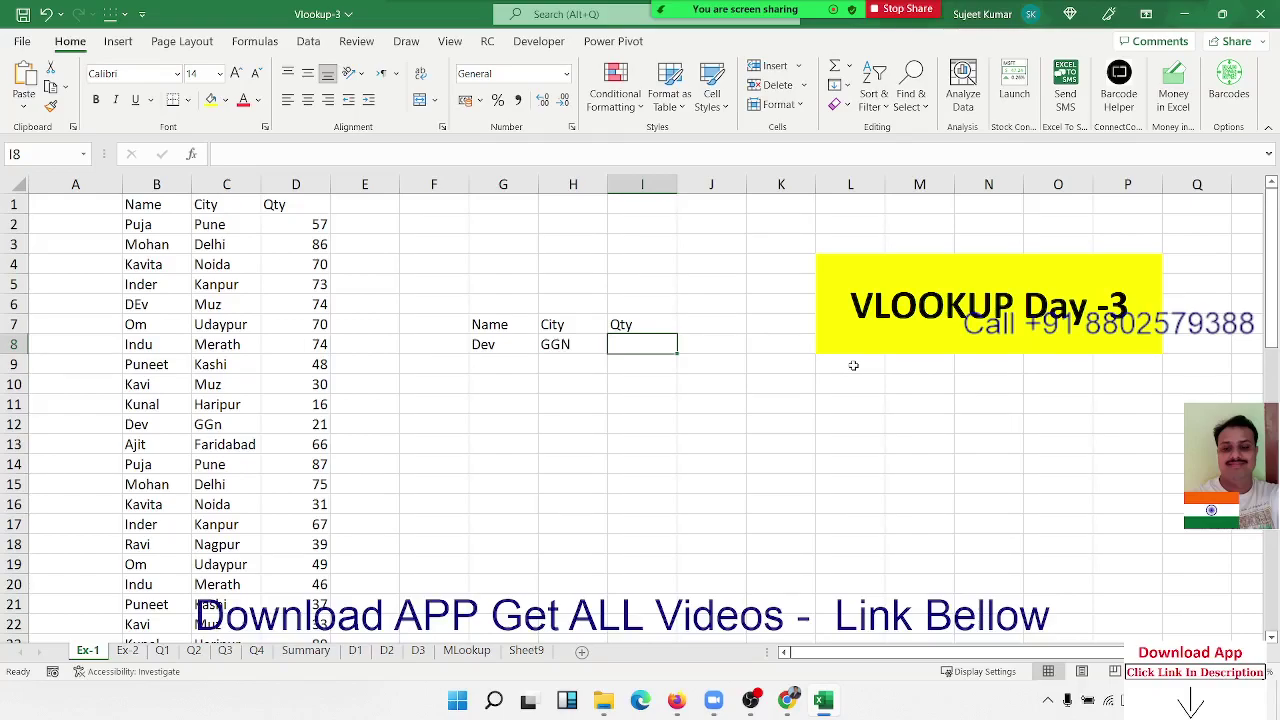
# Enter =B2&"-"&C2 in A2 and fill it down column A to build Name-City keys
pyautogui.press('Left')
pyautogui.press('Left')
pyautogui.press('Left')
pyautogui.press('Left')
pyautogui.press('Left')
pyautogui.press('Left')
pyautogui.press('Left')
pyautogui.hotkey('ctrl', 'Home')
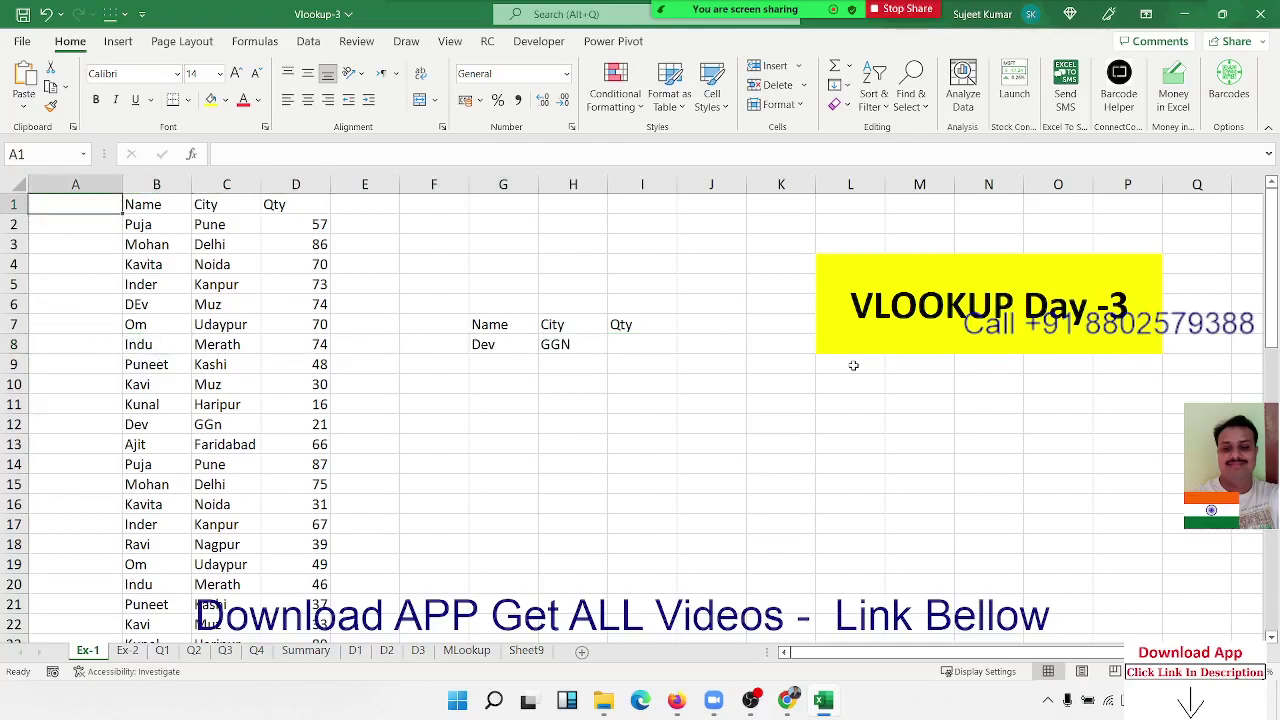
pyautogui.press('Down')
pyautogui.write('=')
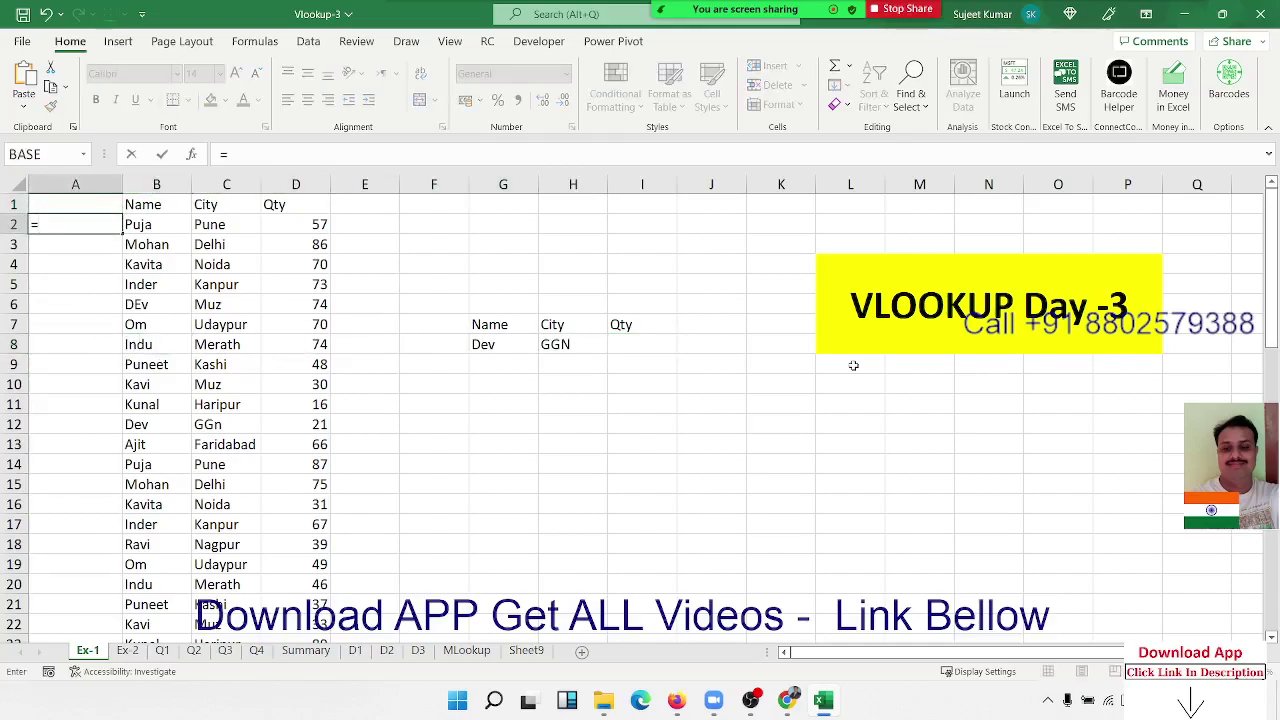
pyautogui.press('Right')
pyautogui.write('&"-"')
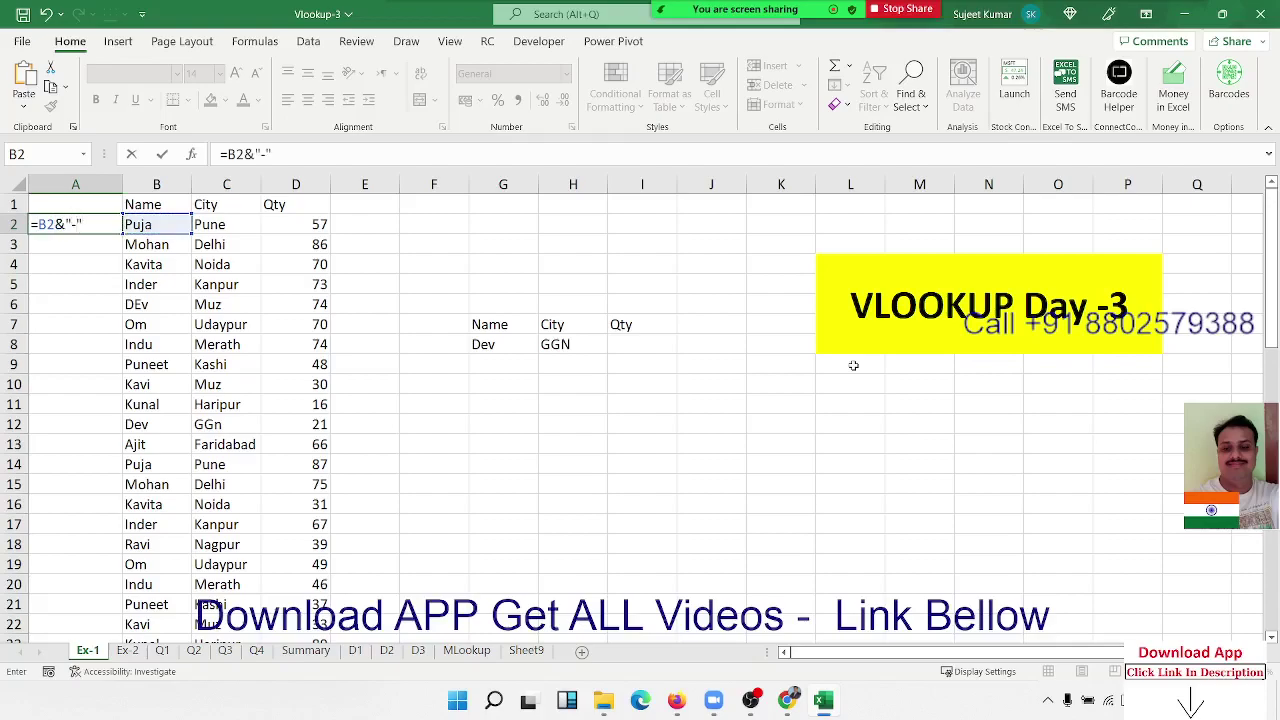
pyautogui.write('&')
pyautogui.press('Right')
pyautogui.press('Right')
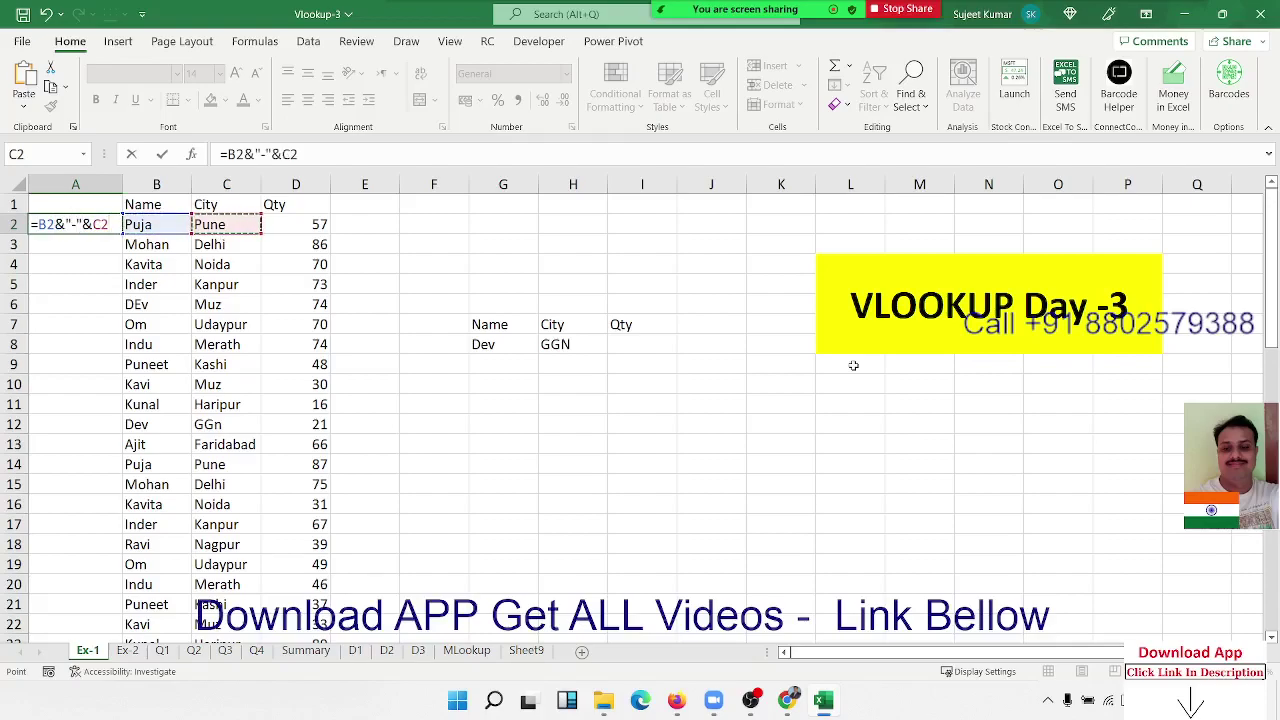
pyautogui.press('Return')
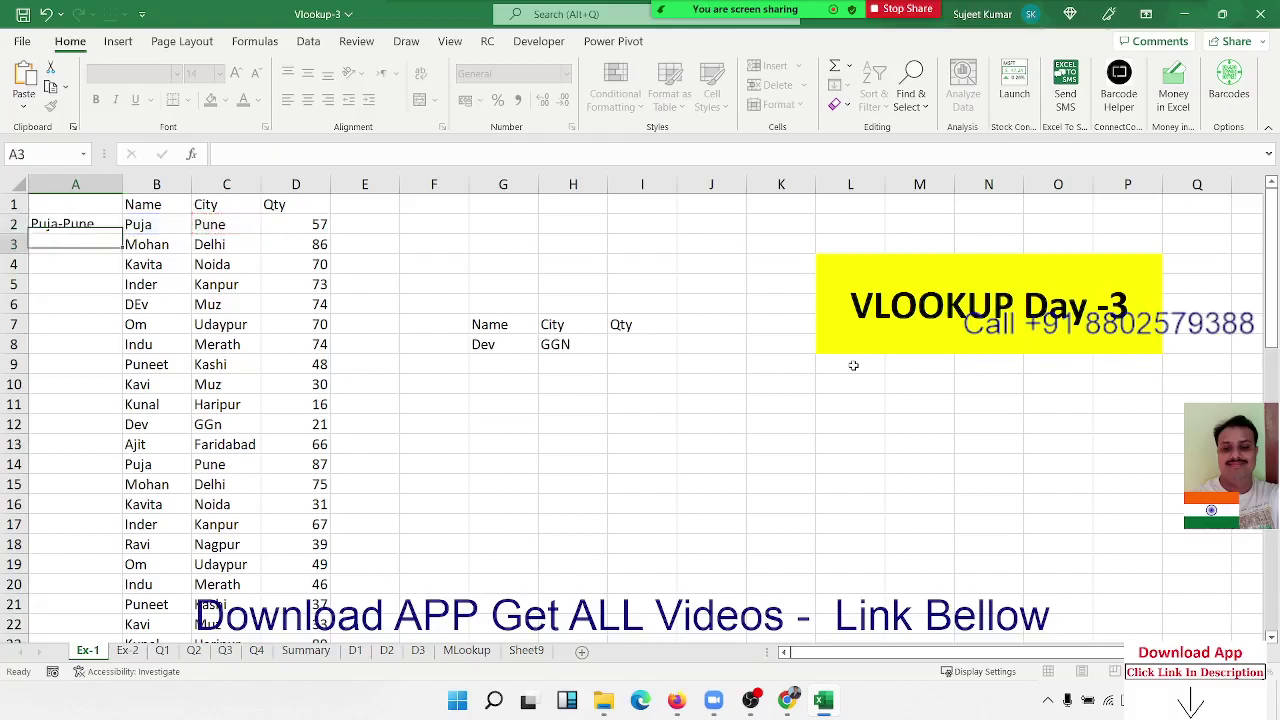
pyautogui.press('Up')
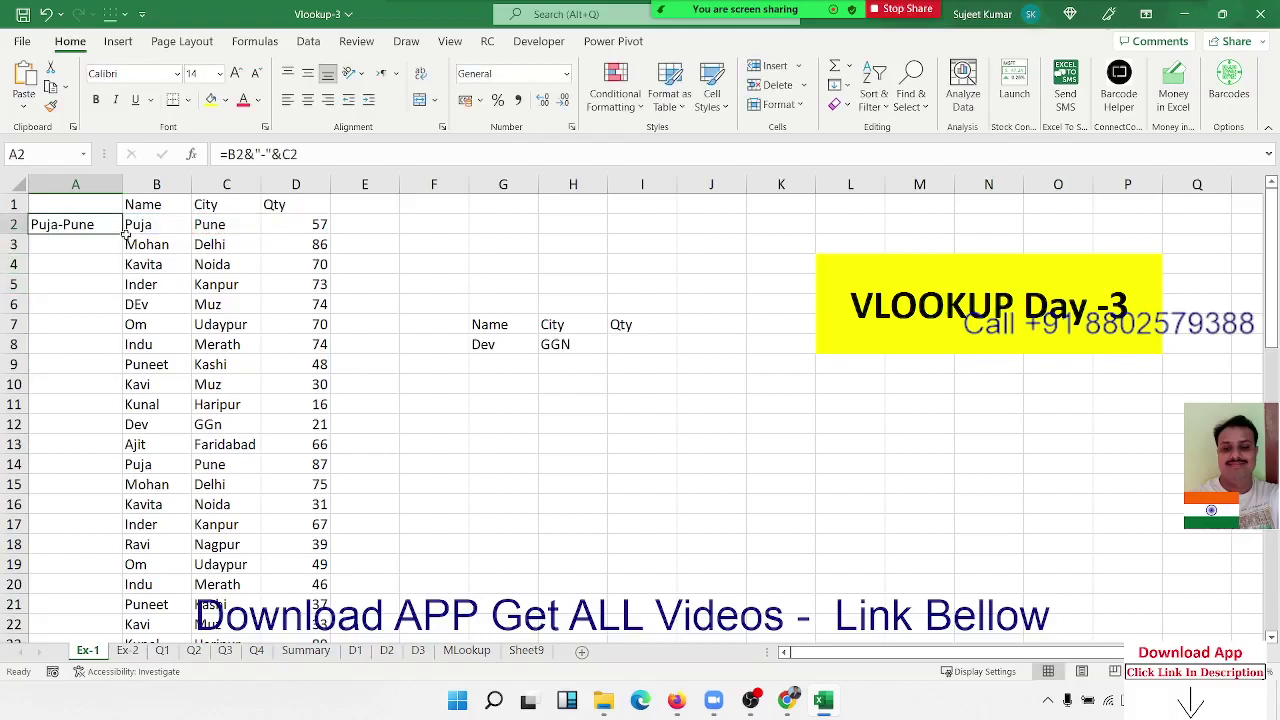
pyautogui.doubleClick(123, 233)
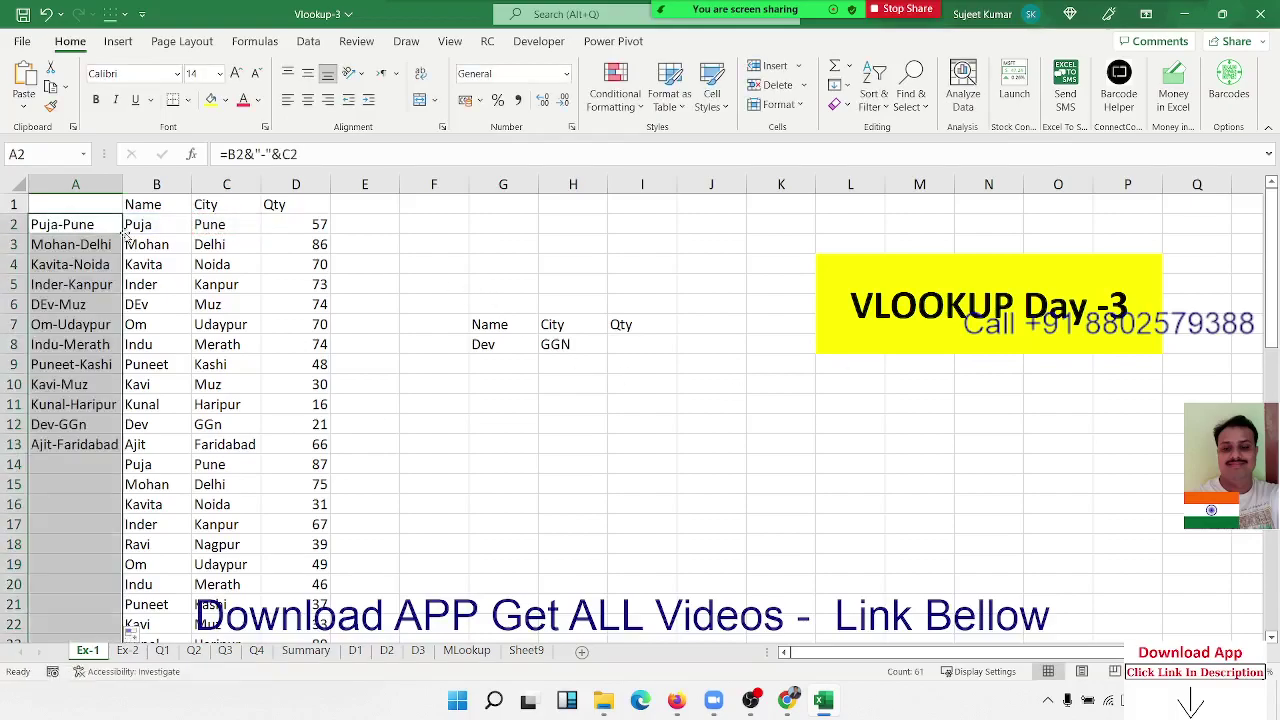
pyautogui.click(643, 349)
# In I8, enter =VLOOKUP(G8&"-"&H8,A:D,4,0) to return Dev's GGN quantity of 21
pyautogui.write('=')
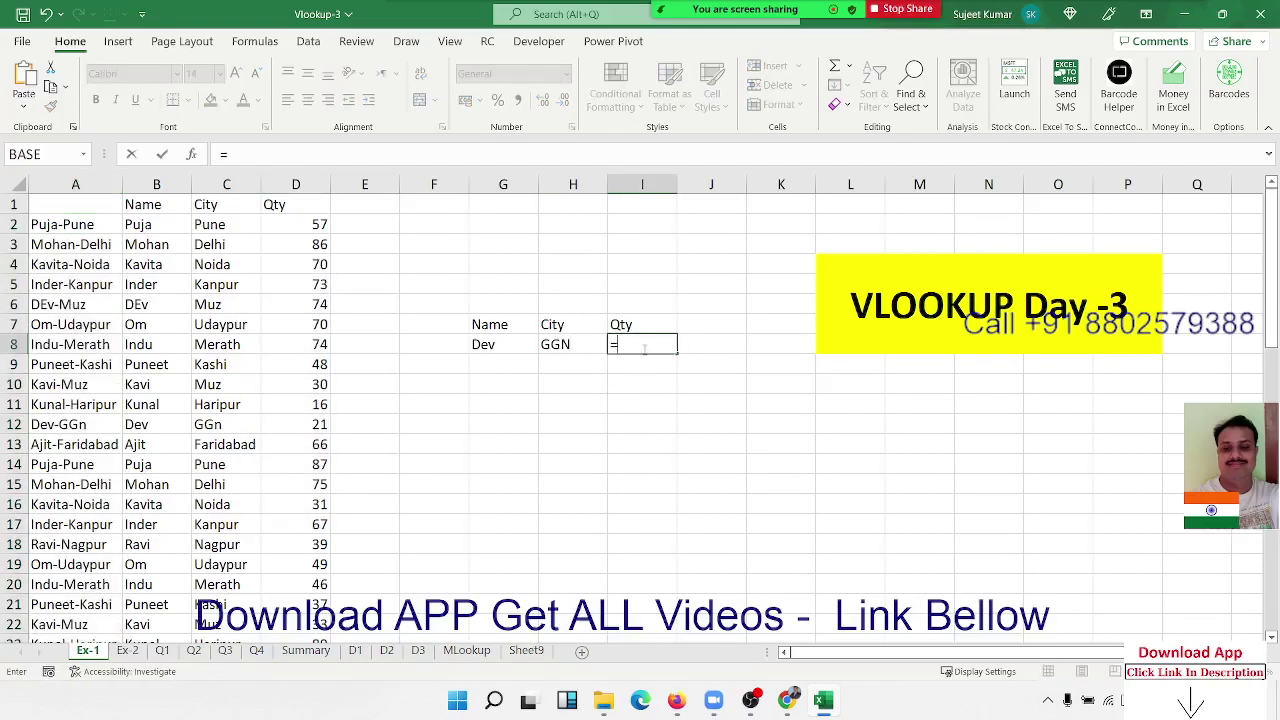
pyautogui.write('vl')
pyautogui.press('Tab')
pyautogui.press('Left')
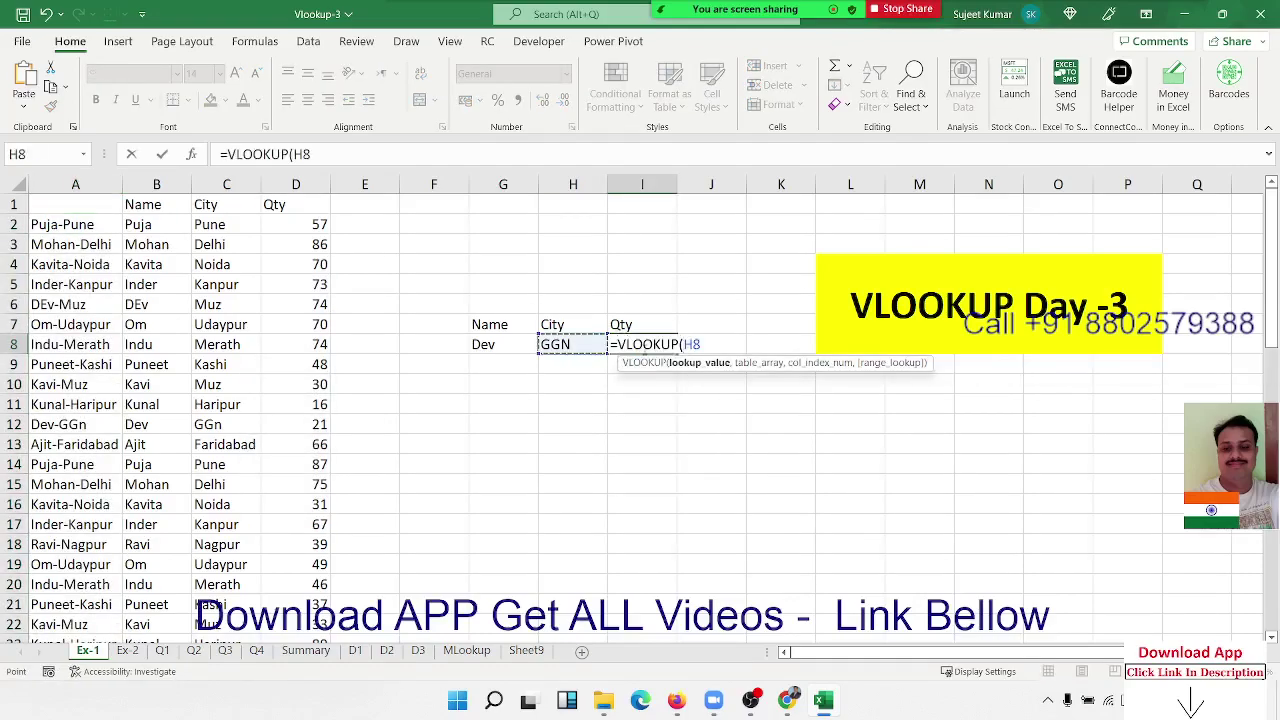
pyautogui.press('Left')
pyautogui.write('&"-"')
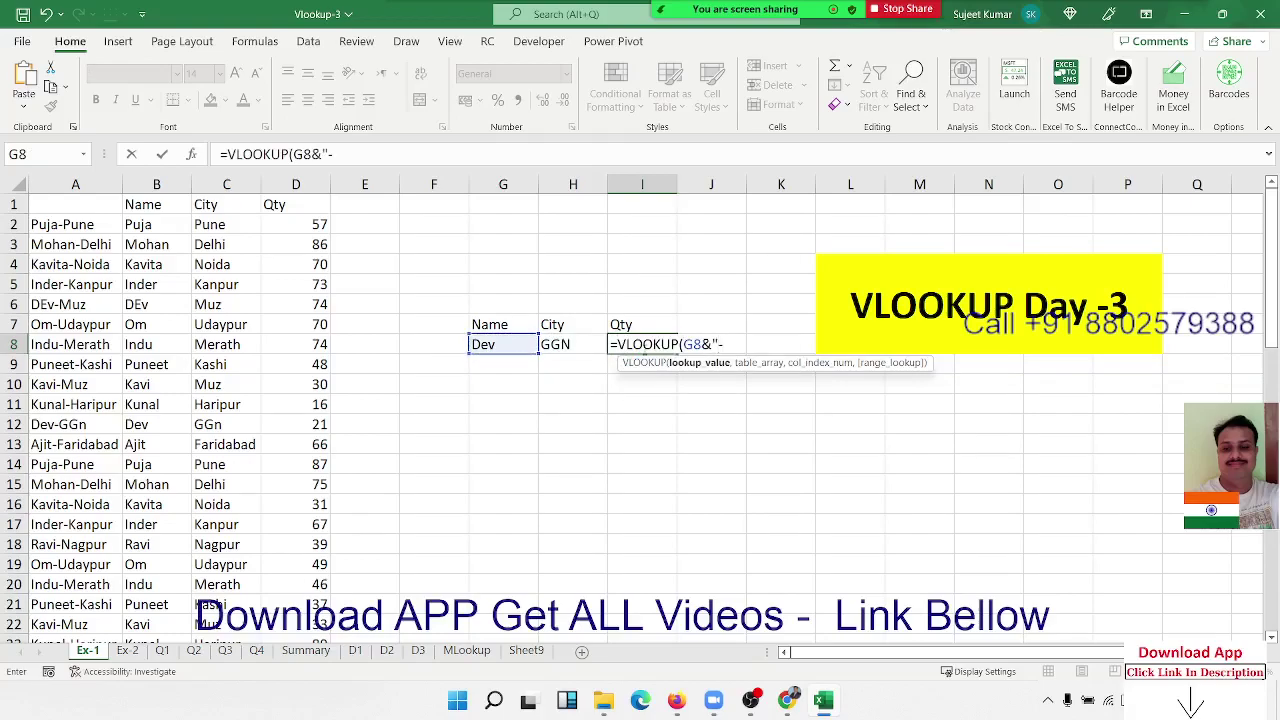
pyautogui.write('&')
pyautogui.press('Left')
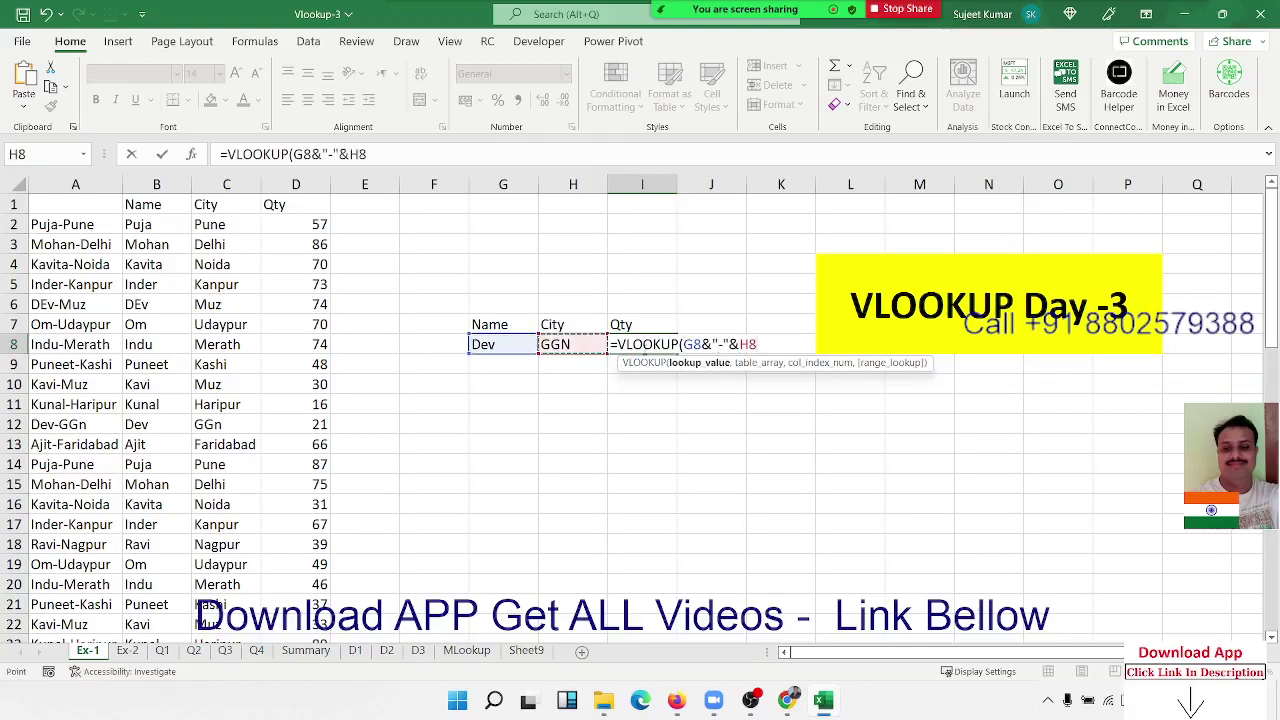
pyautogui.write(',')
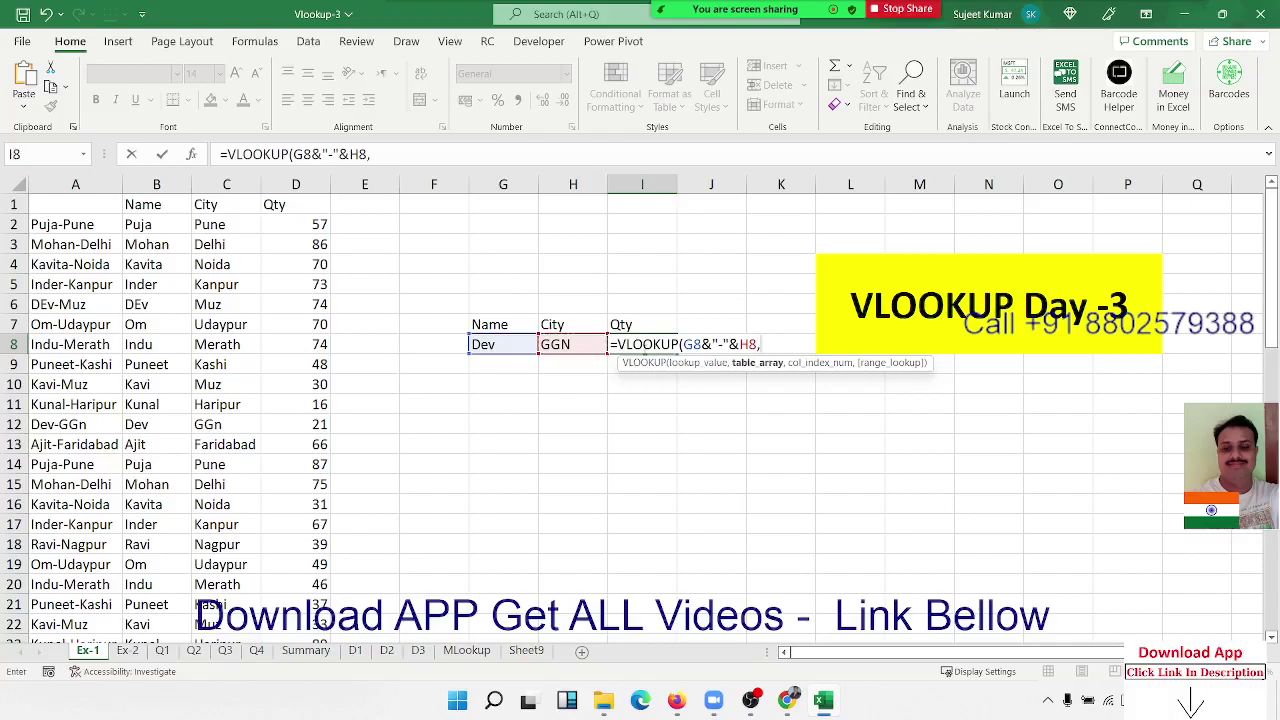
pyautogui.press('Left')
pyautogui.press('Left')
pyautogui.press('Left')
pyautogui.press('Left')
pyautogui.press('Left')
pyautogui.press('Left')
pyautogui.press('Left')
pyautogui.press('Left')
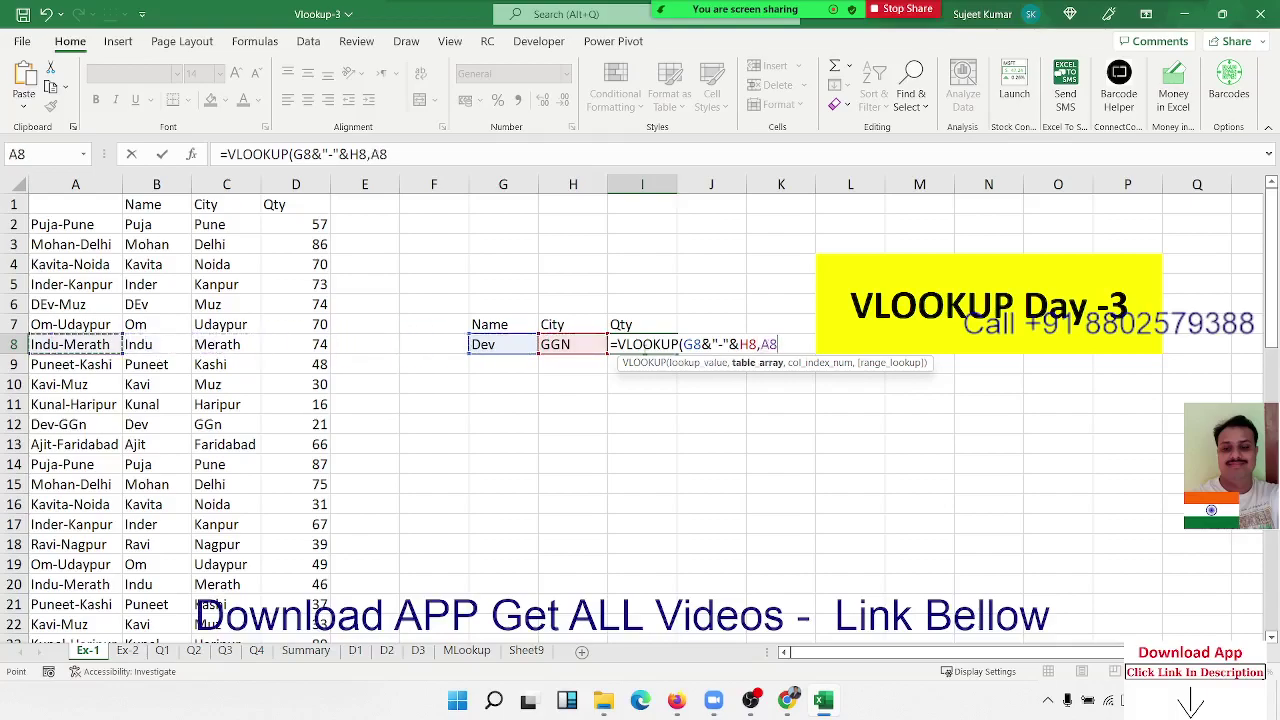
pyautogui.hotkey('ctrl', 'space')
pyautogui.hotkey('shift', 'Right')
pyautogui.hotkey('shift', 'Right')
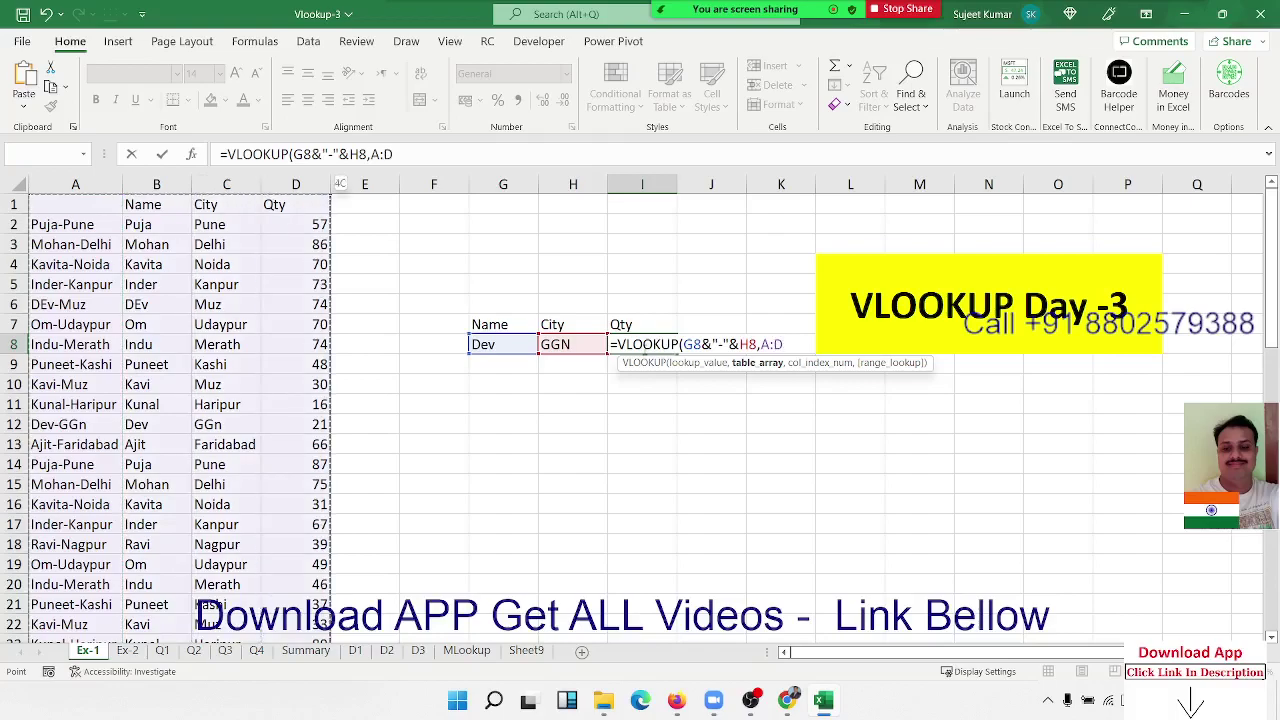
pyautogui.hotkey('shift', 'Right')
pyautogui.write(',4,')
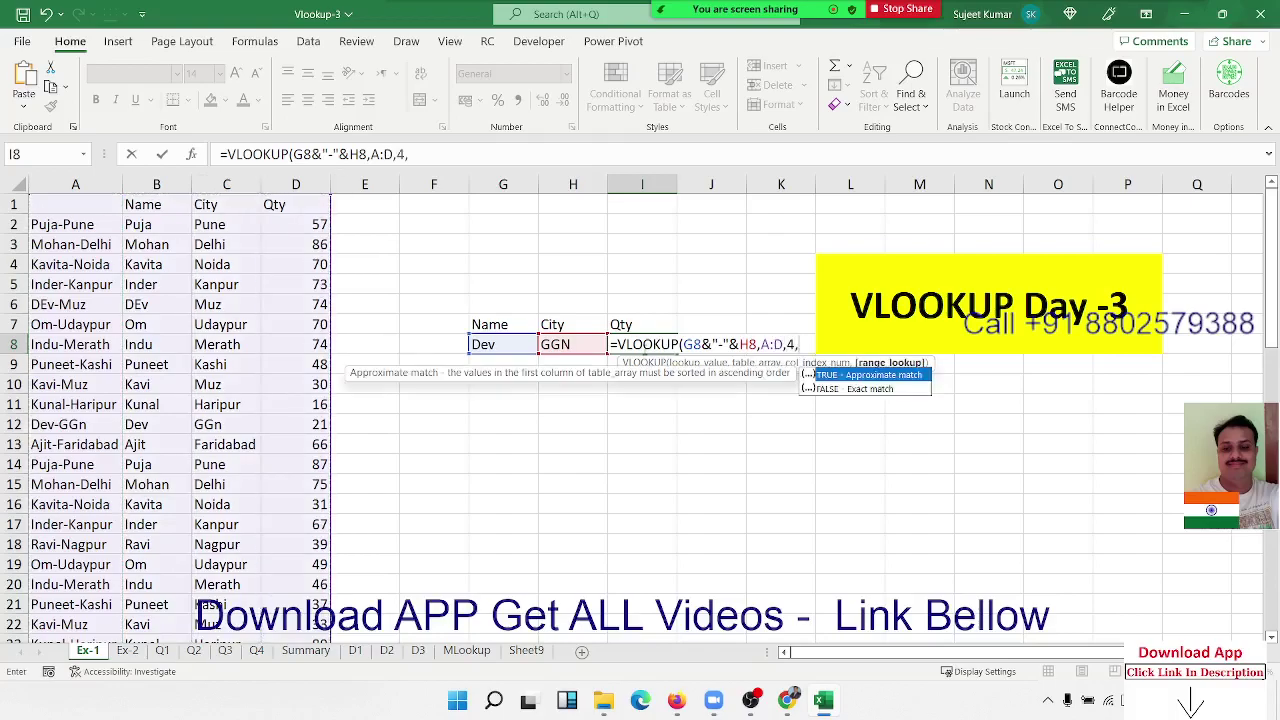
pyautogui.write('0')
pyautogui.hotkey('ctrl', 'Return')
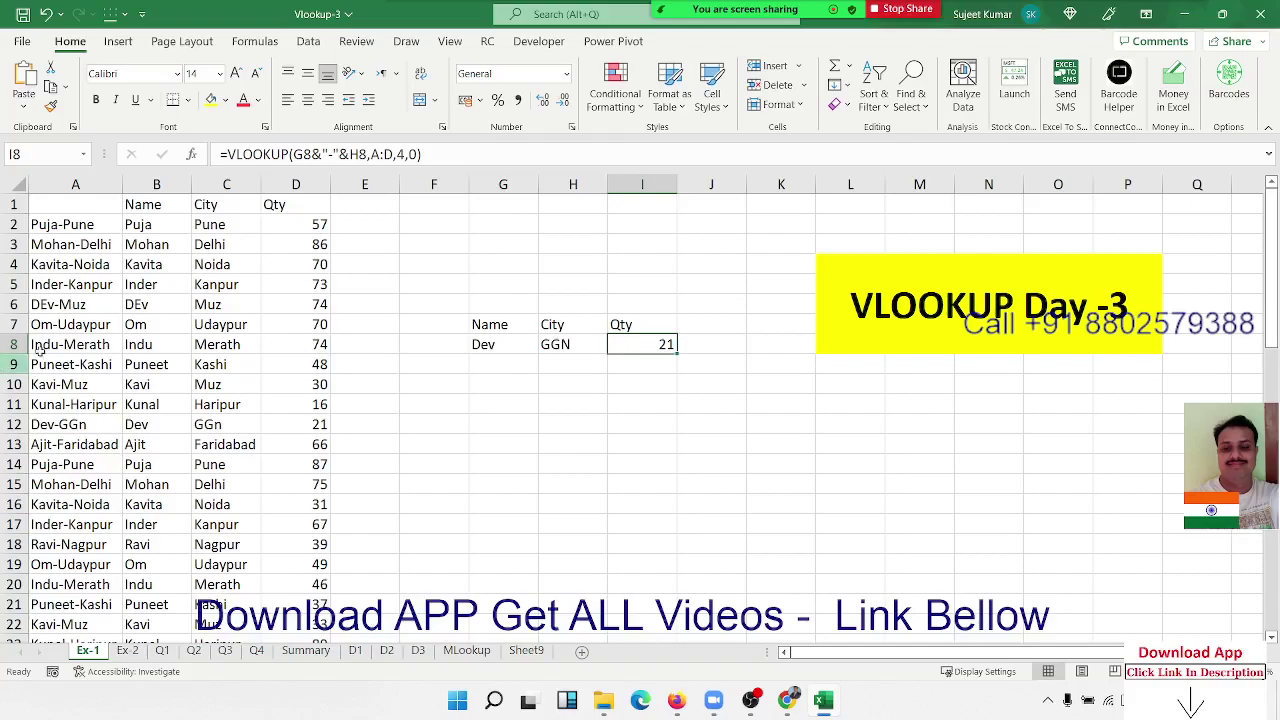
pyautogui.moveTo(84, 200); pyautogui.dragTo(84, 566)
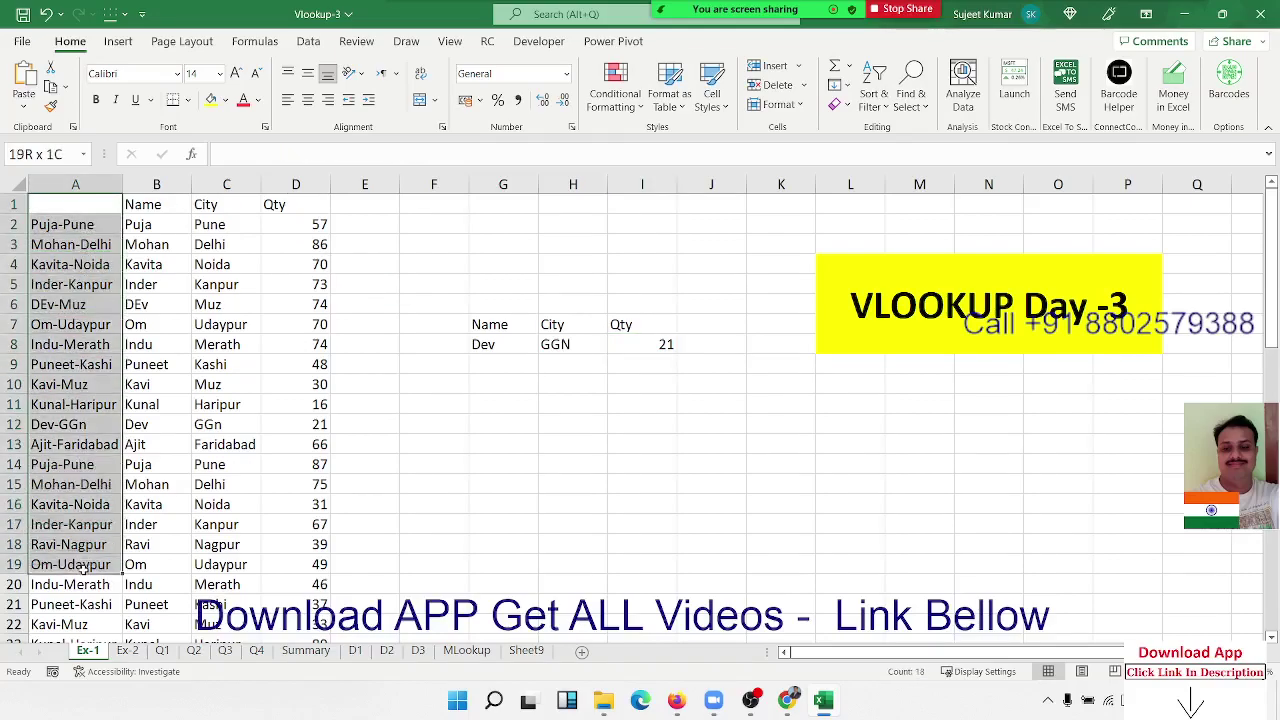
pyautogui.scroll(-13, 84, 566)
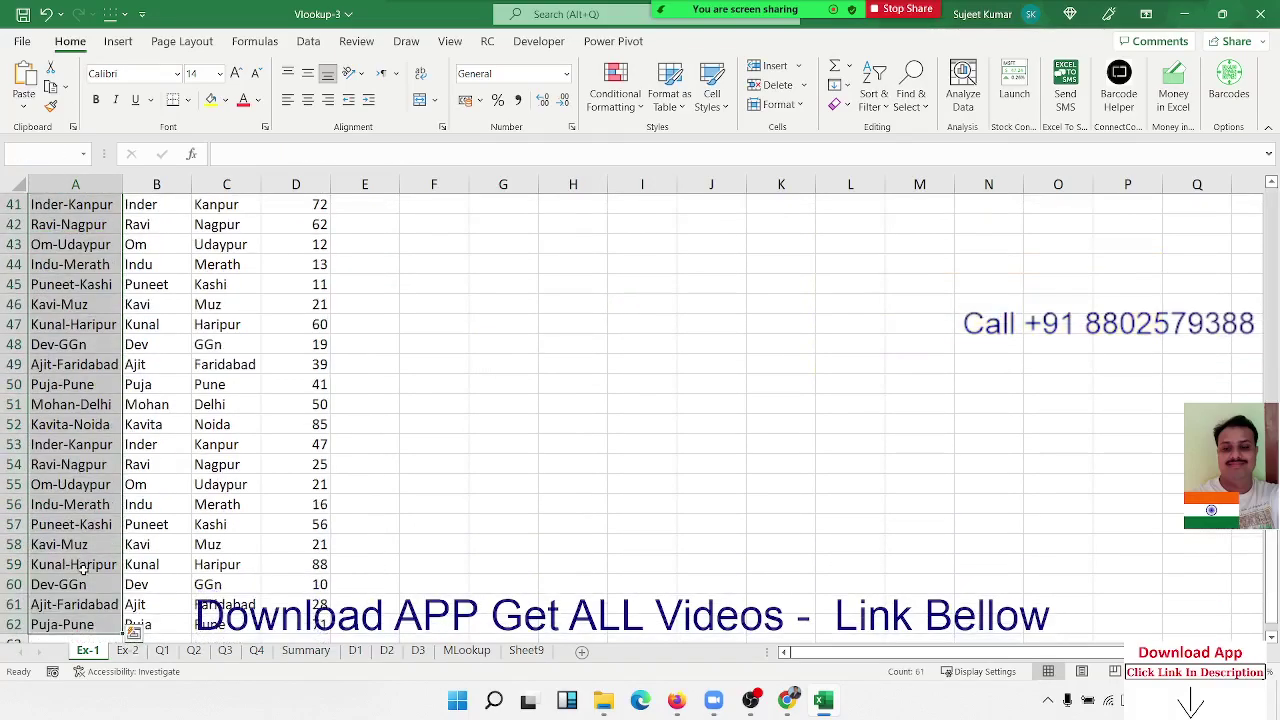
pyautogui.hotkey('ctrl', 'Home')
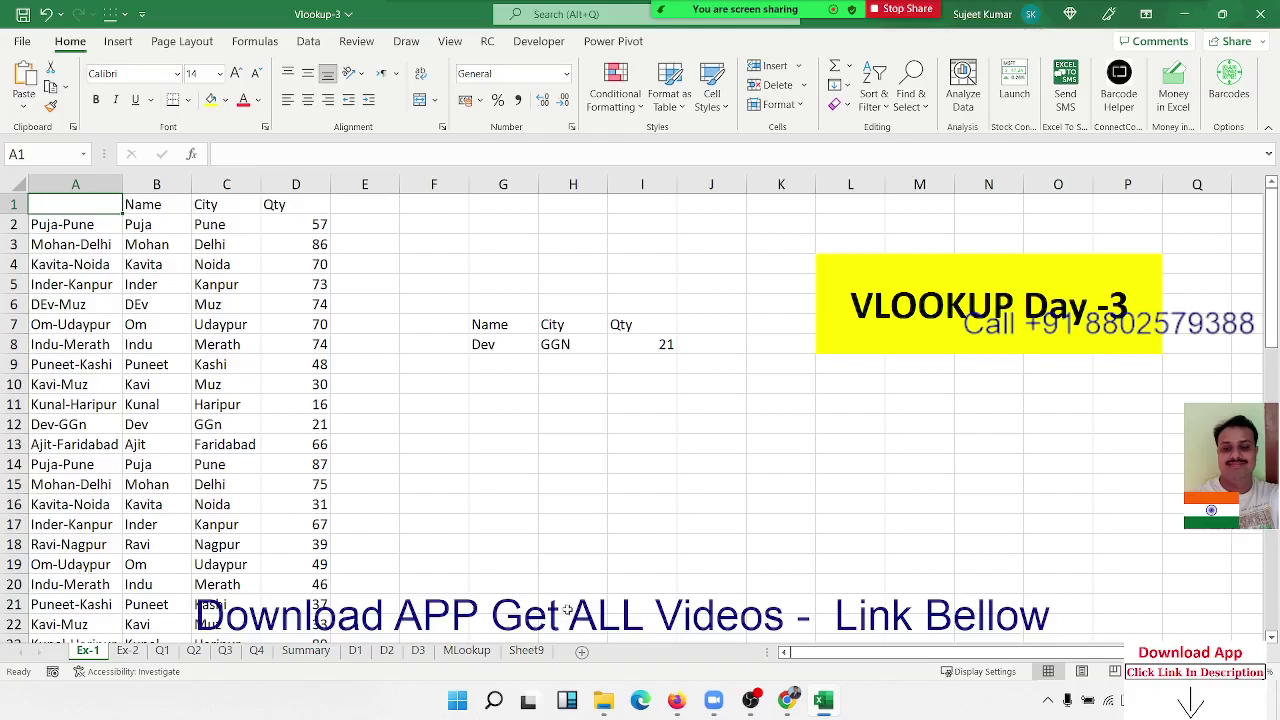
pyautogui.click(522, 404)
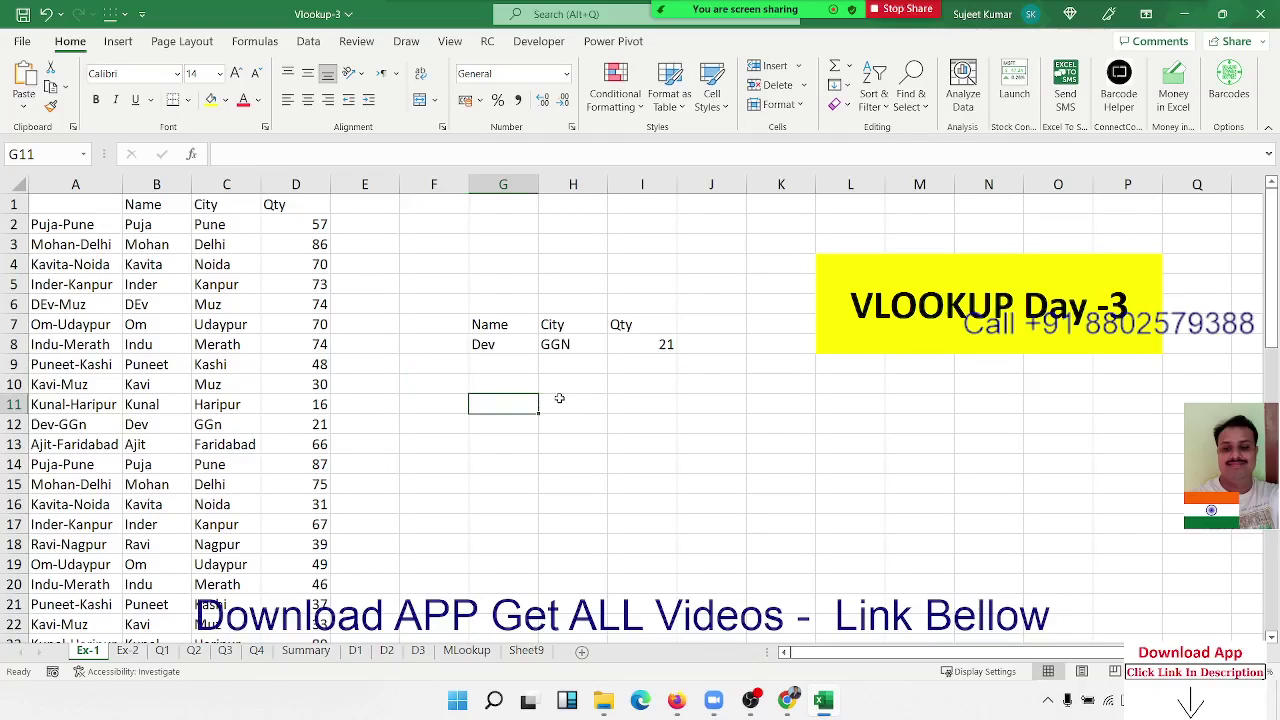
# Start an XLOOKUP in G11 with the combined lookup value G8&H8
pyautogui.write('=xl')
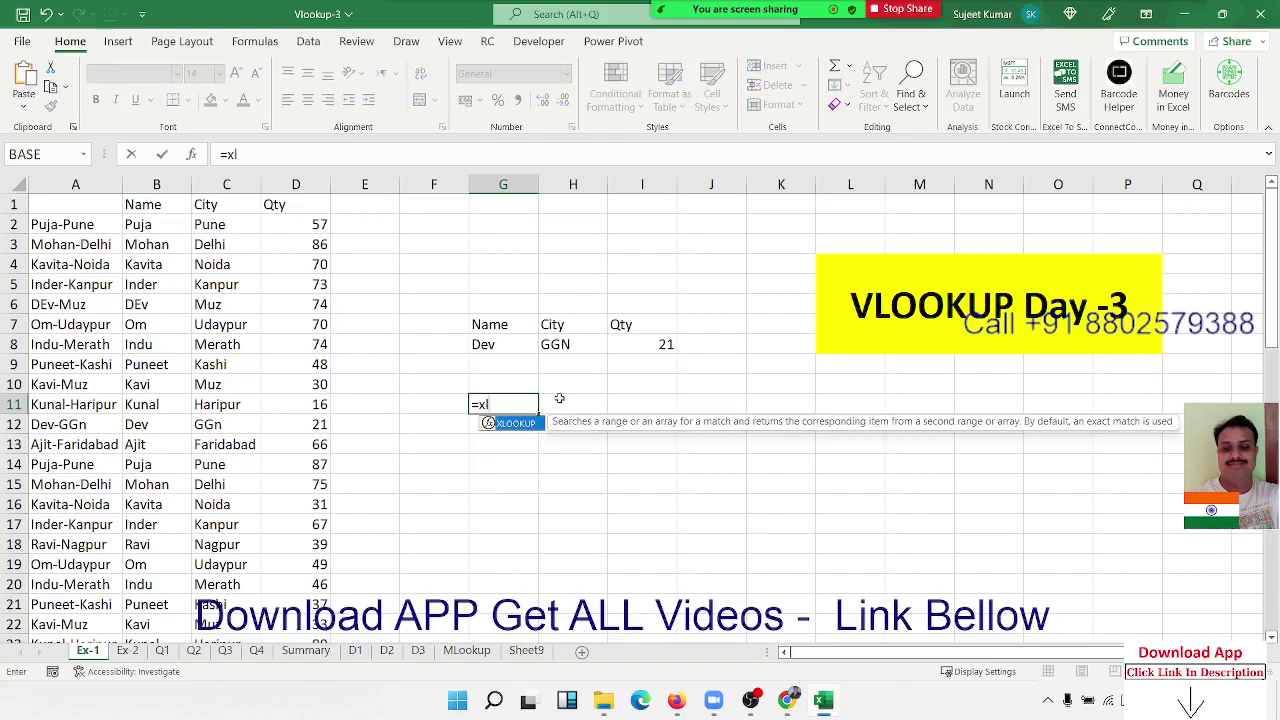
pyautogui.press('Tab')
pyautogui.press('Up')
pyautogui.press('Up')
pyautogui.press('Up')
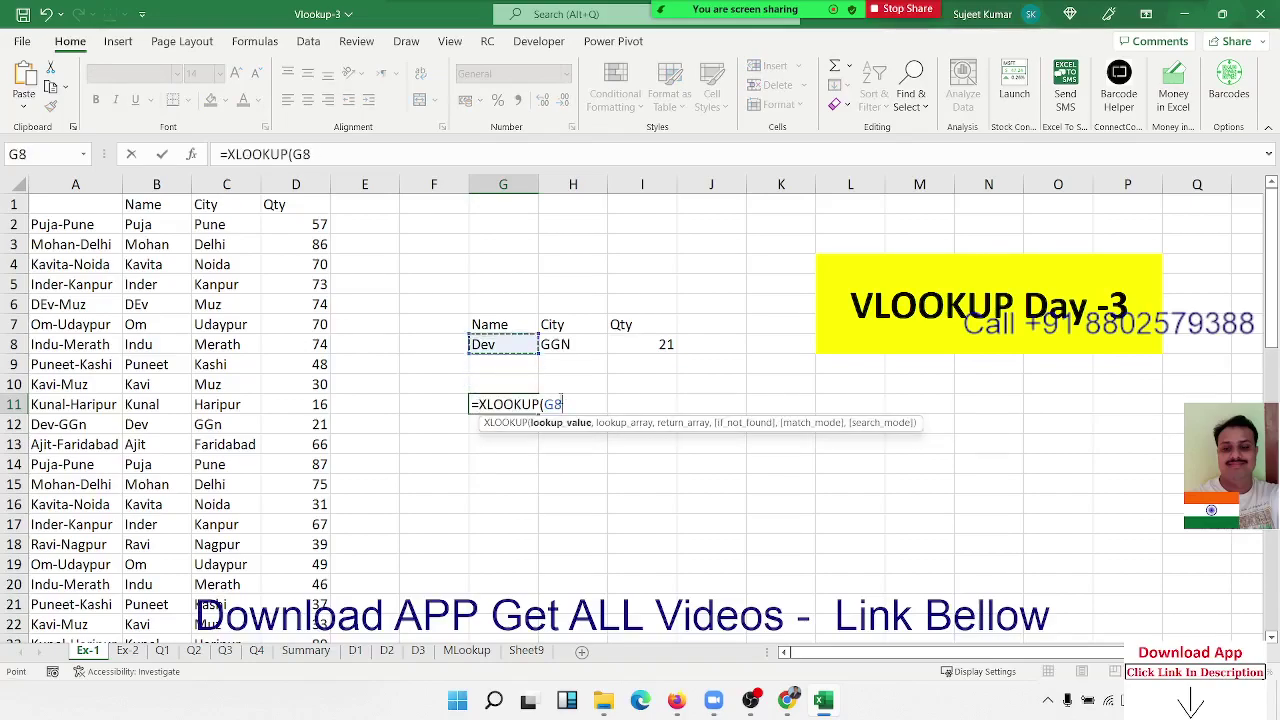
pyautogui.rightClick(562, 402)
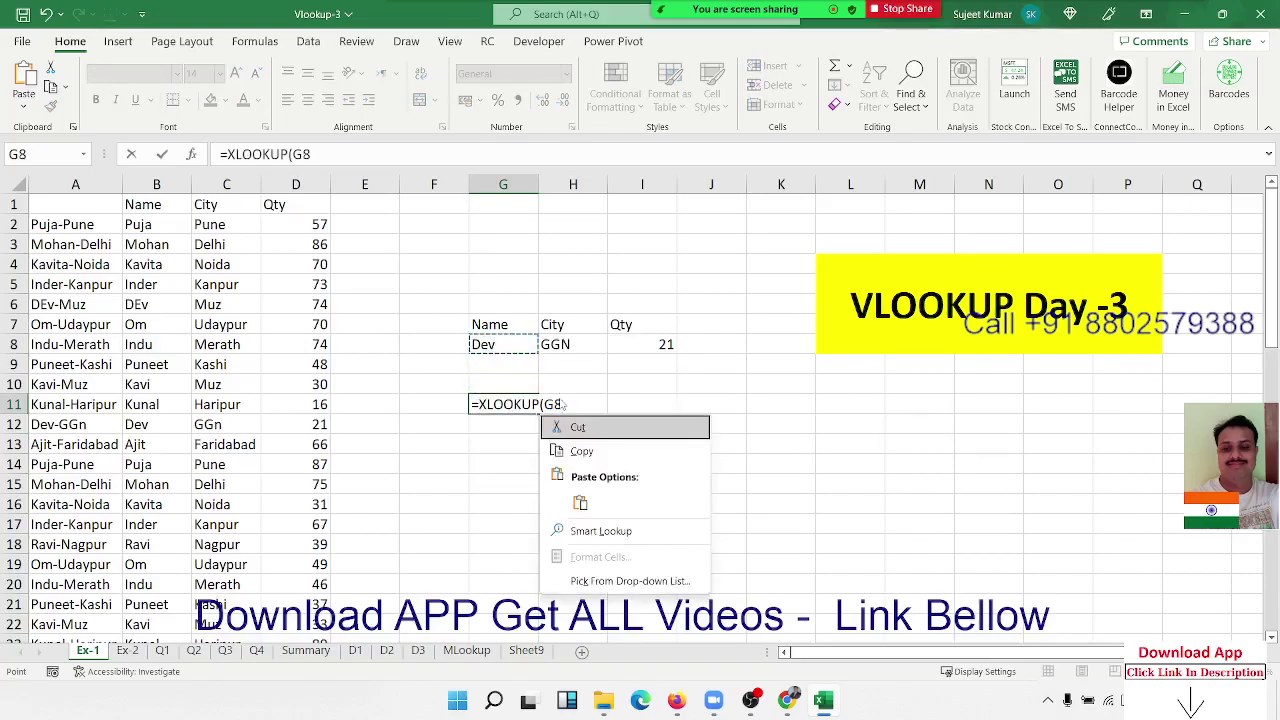
pyautogui.press('Escape')
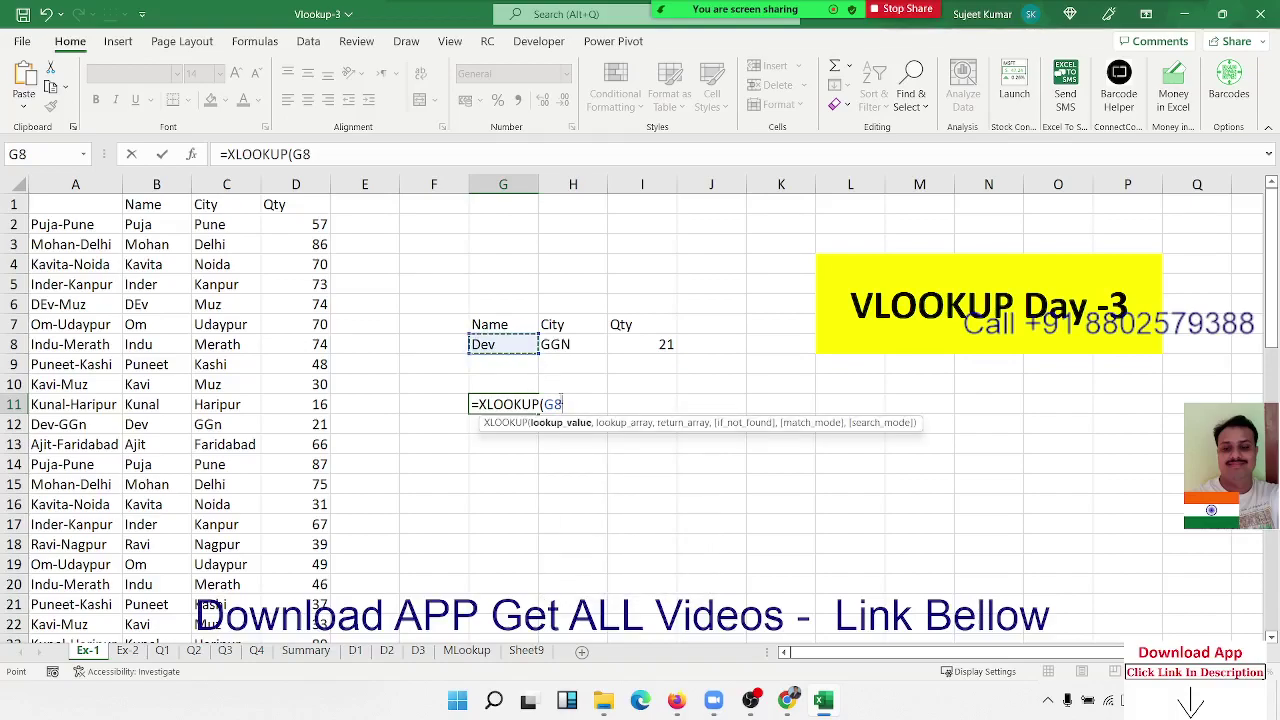
pyautogui.write('&')
pyautogui.press('Up')
pyautogui.press('Up')
pyautogui.press('Right')
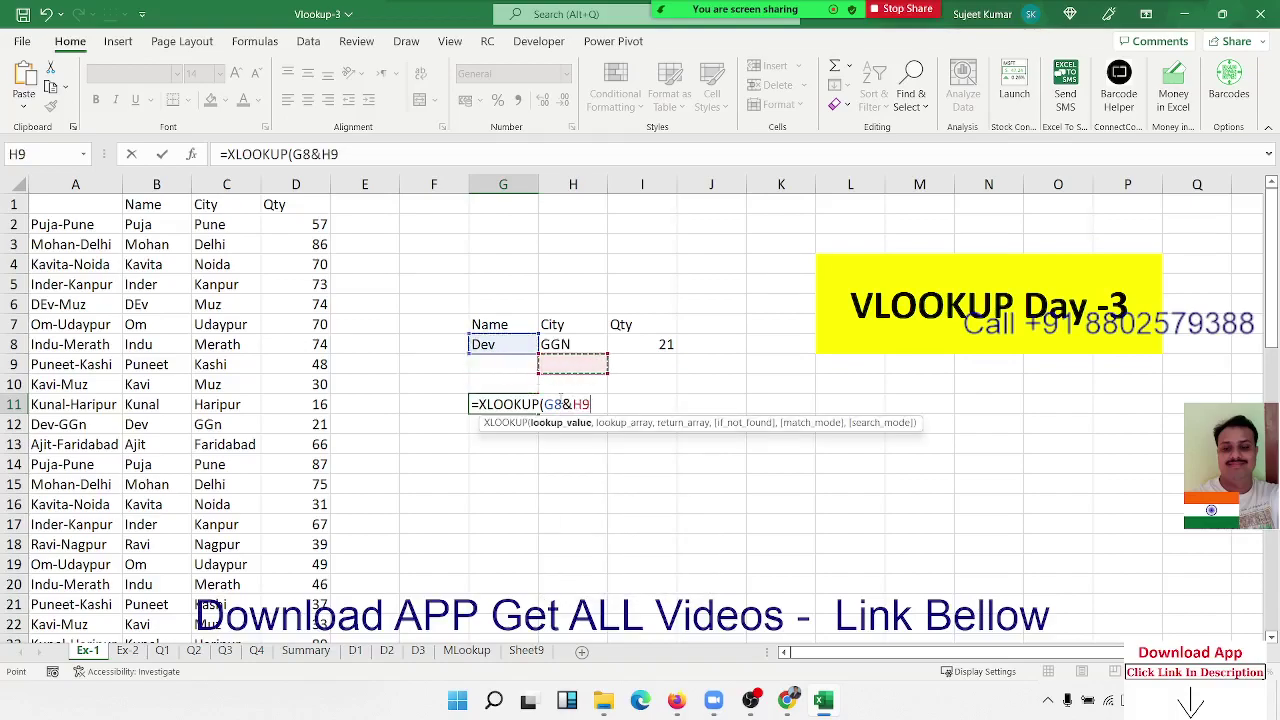
pyautogui.press('Up')
pyautogui.write(',')
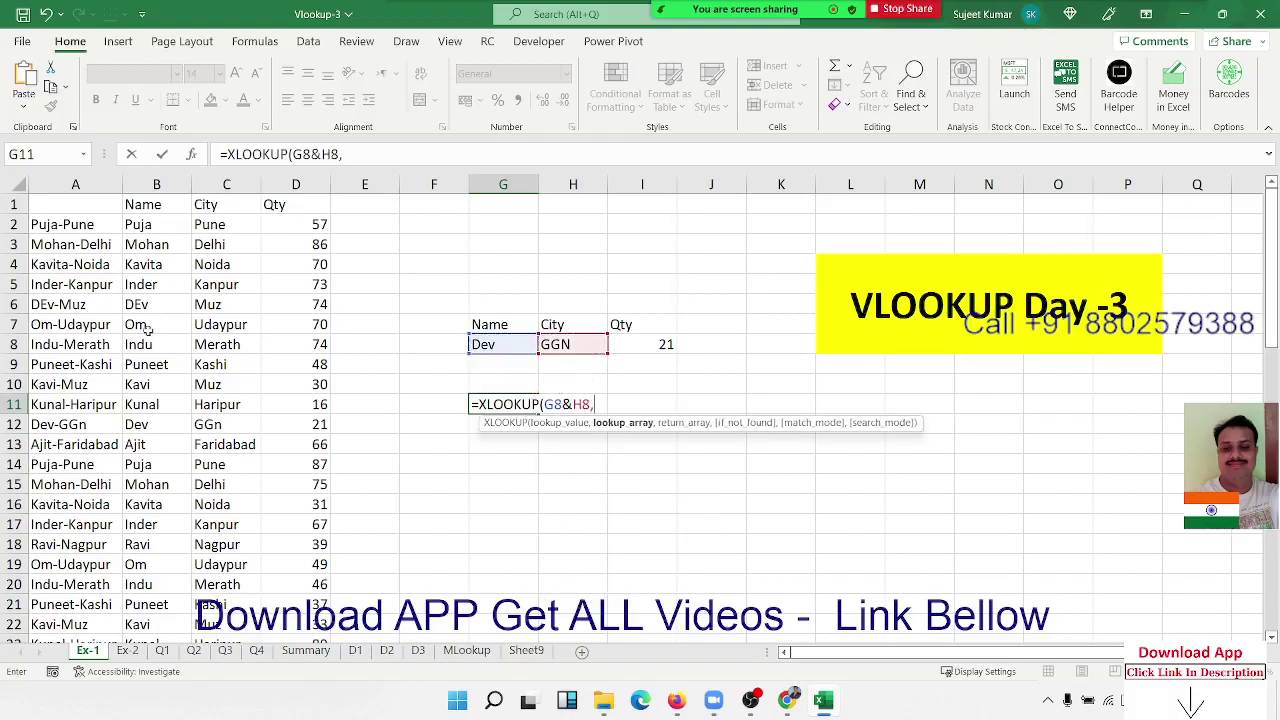
# Set the lookup array to the joined name and city ranges B2:B62&C2:C62
pyautogui.click(146, 228)
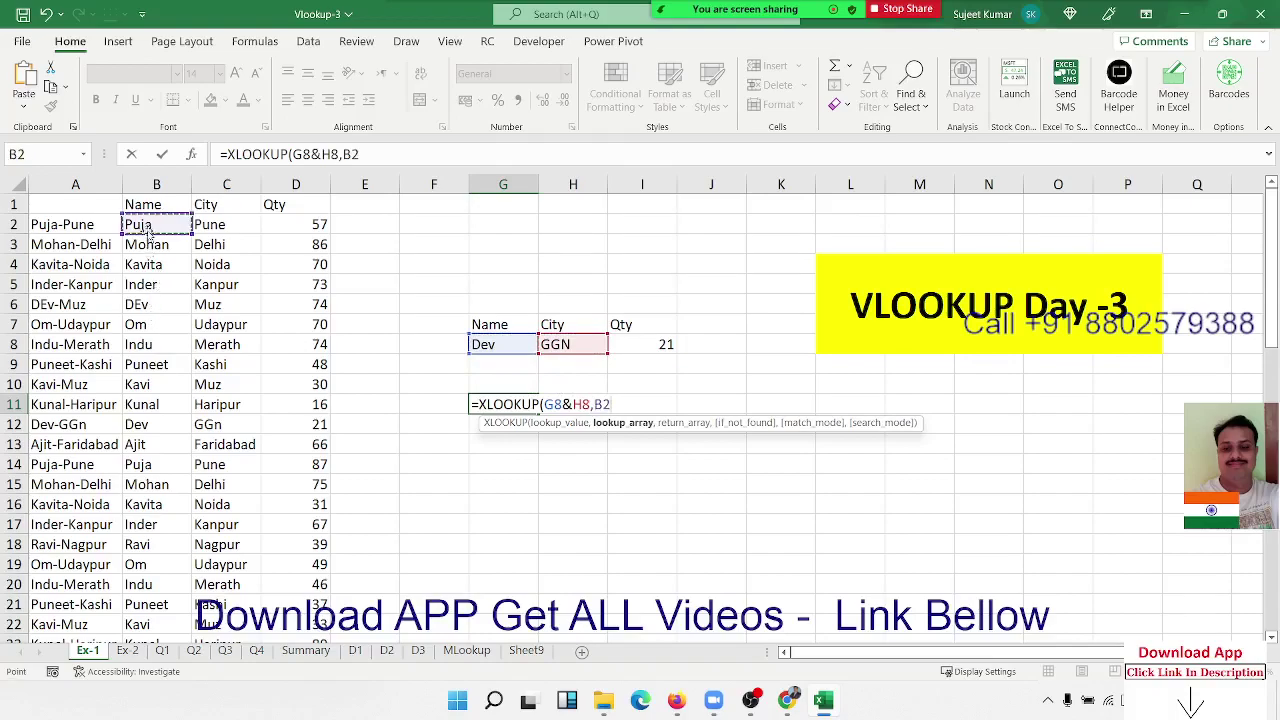
pyautogui.hotkey('ctrl', 'shift', 'Down')
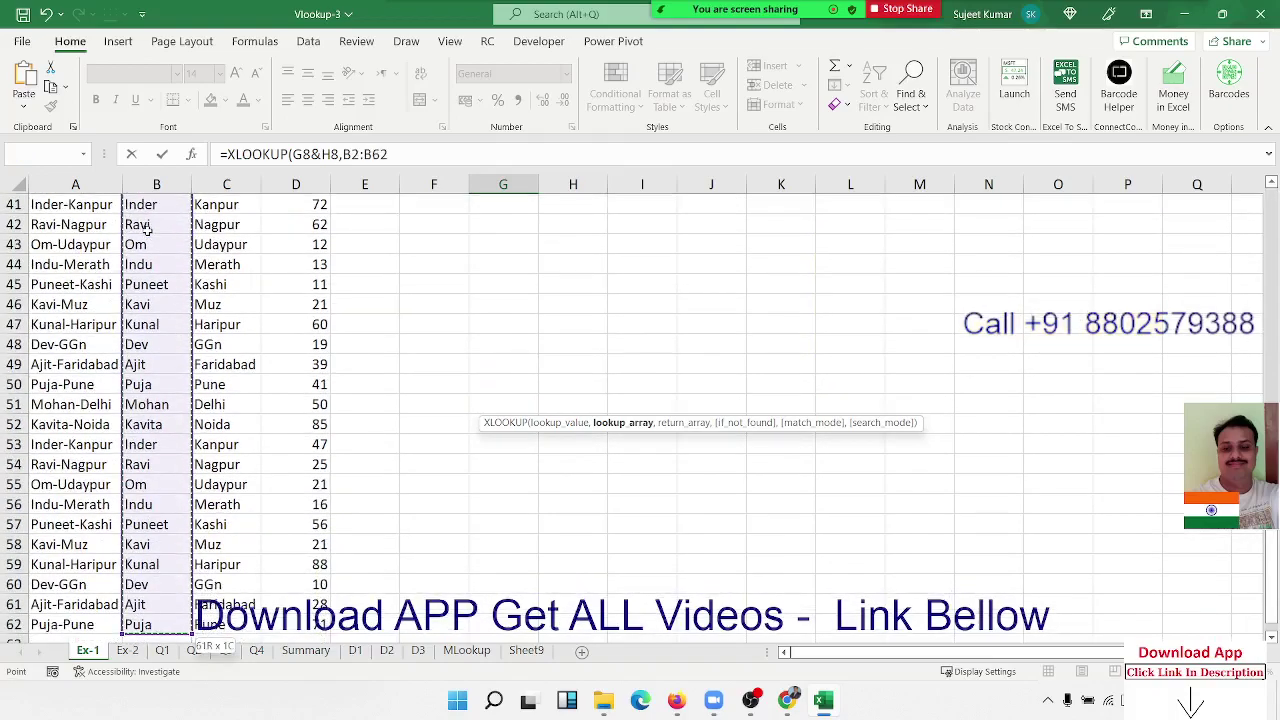
pyautogui.write('&')
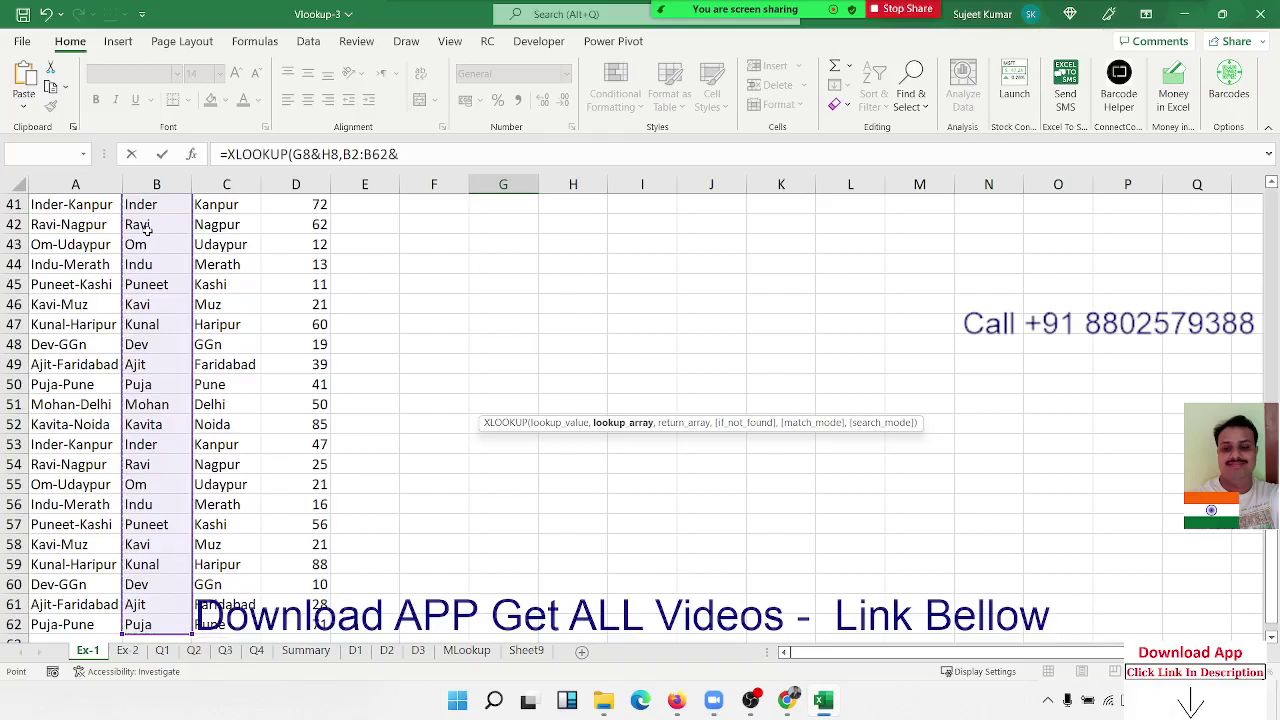
pyautogui.press('Up')
pyautogui.press('Up')
pyautogui.press('Up')
pyautogui.press('Right')
pyautogui.press('Left')
pyautogui.press('Left')
pyautogui.press('Left')
pyautogui.press('Left')
pyautogui.press('Left')
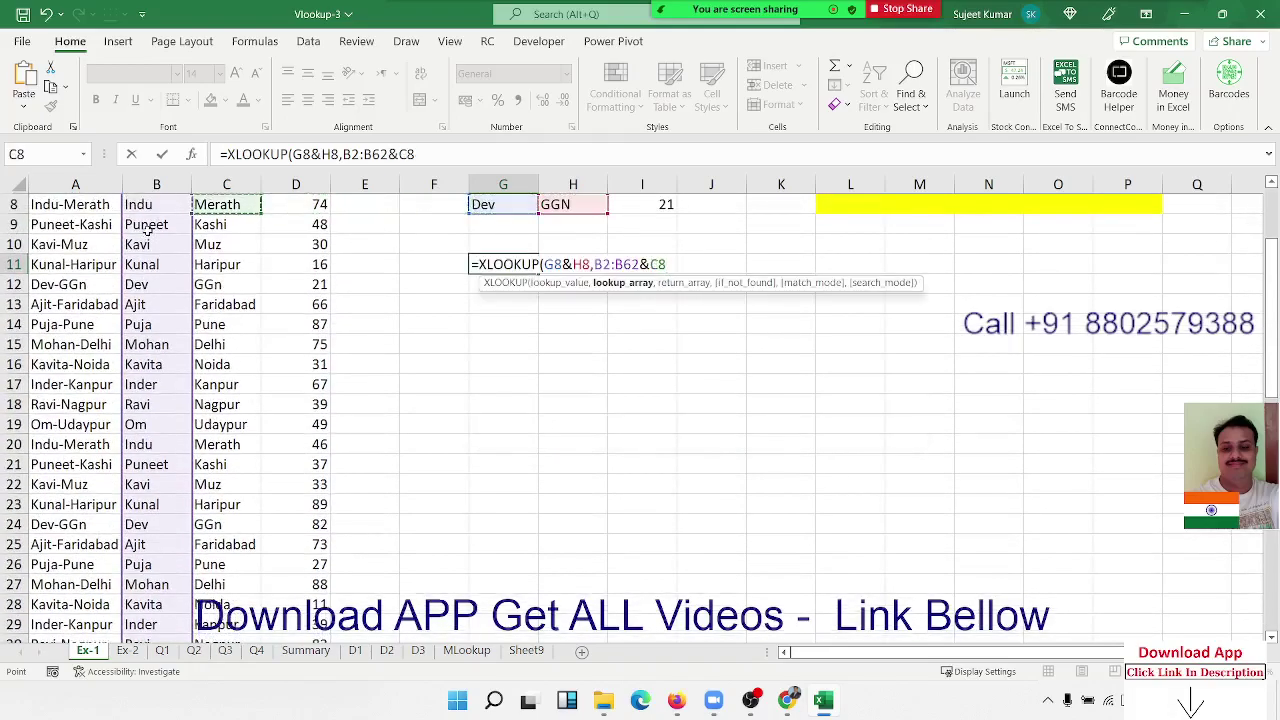
pyautogui.hotkey('ctrl', 'Up')
pyautogui.press('Down')
pyautogui.hotkey('ctrl', 'shift', 'Down')
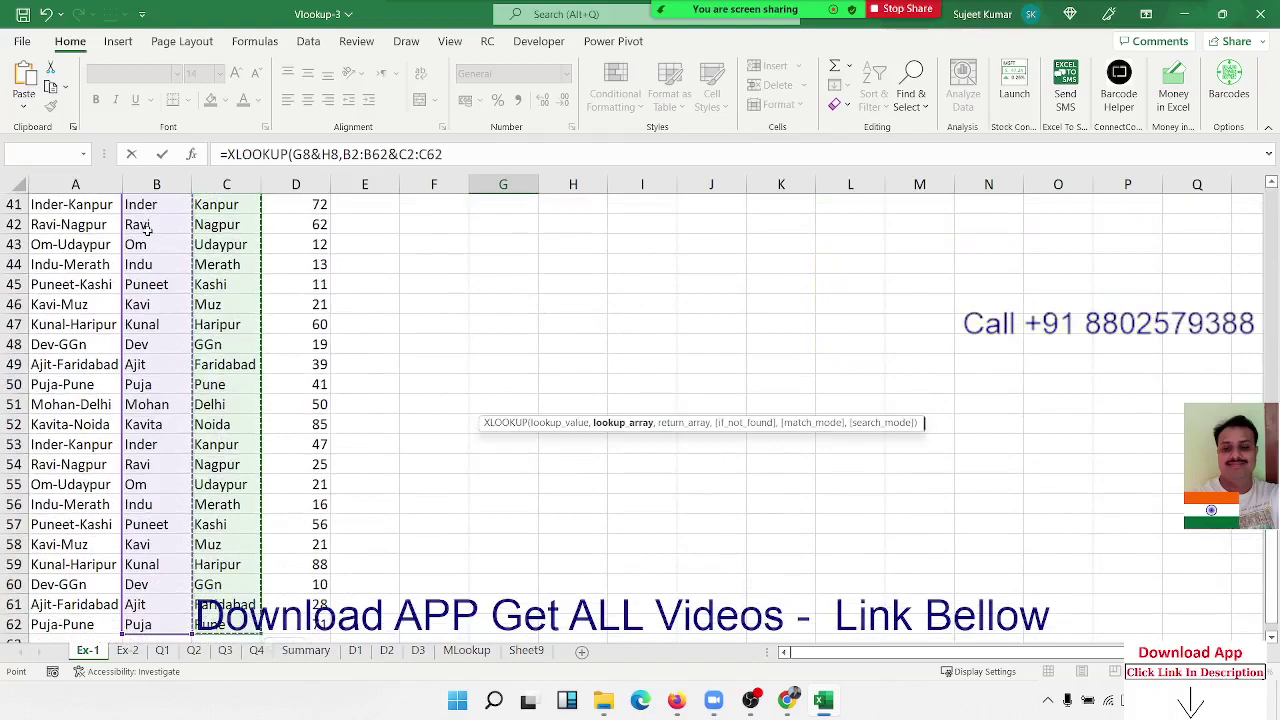
# Finish the XLOOKUP with return range D2:D62 so G11 shows 21
pyautogui.write(',')
pyautogui.hotkey('ctrl', 'Up')
pyautogui.hotkey('ctrl', 'Up')
pyautogui.hotkey('ctrl', 'Up')
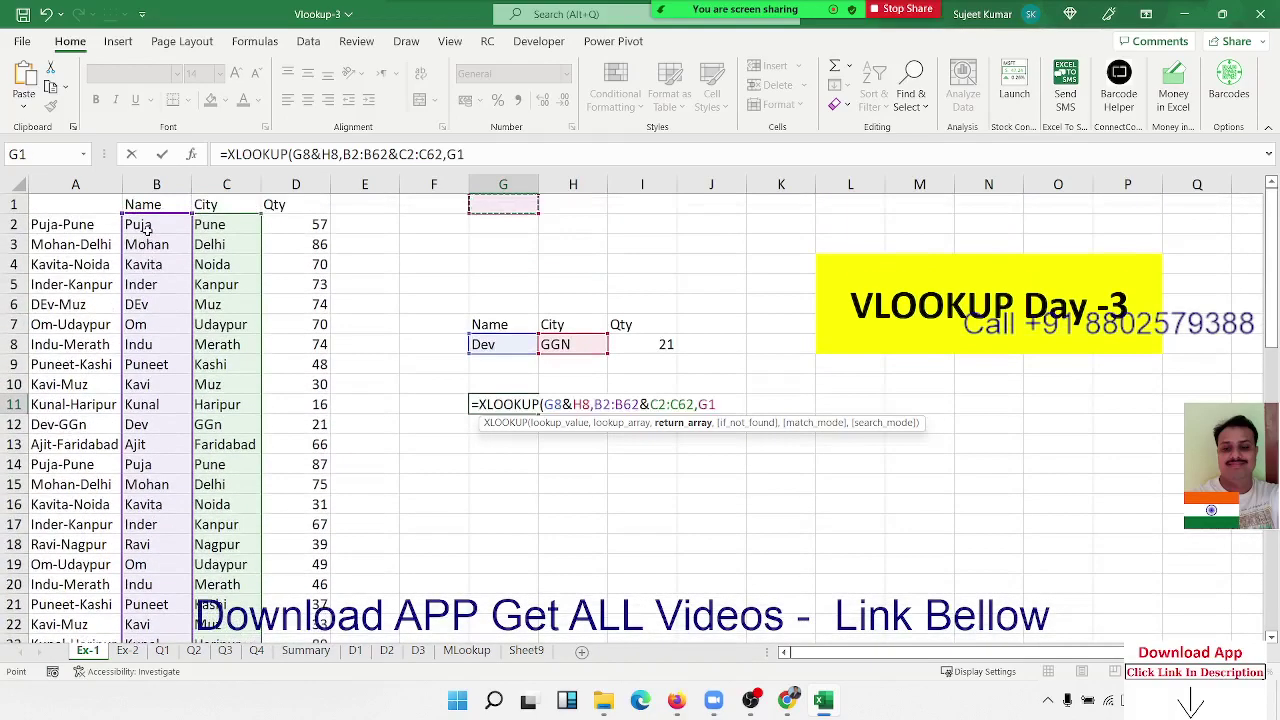
pyautogui.press('Left')
pyautogui.press('Left')
pyautogui.press('Down')
pyautogui.press('Left')
pyautogui.hotkey('ctrl', 'shift', 'Down')
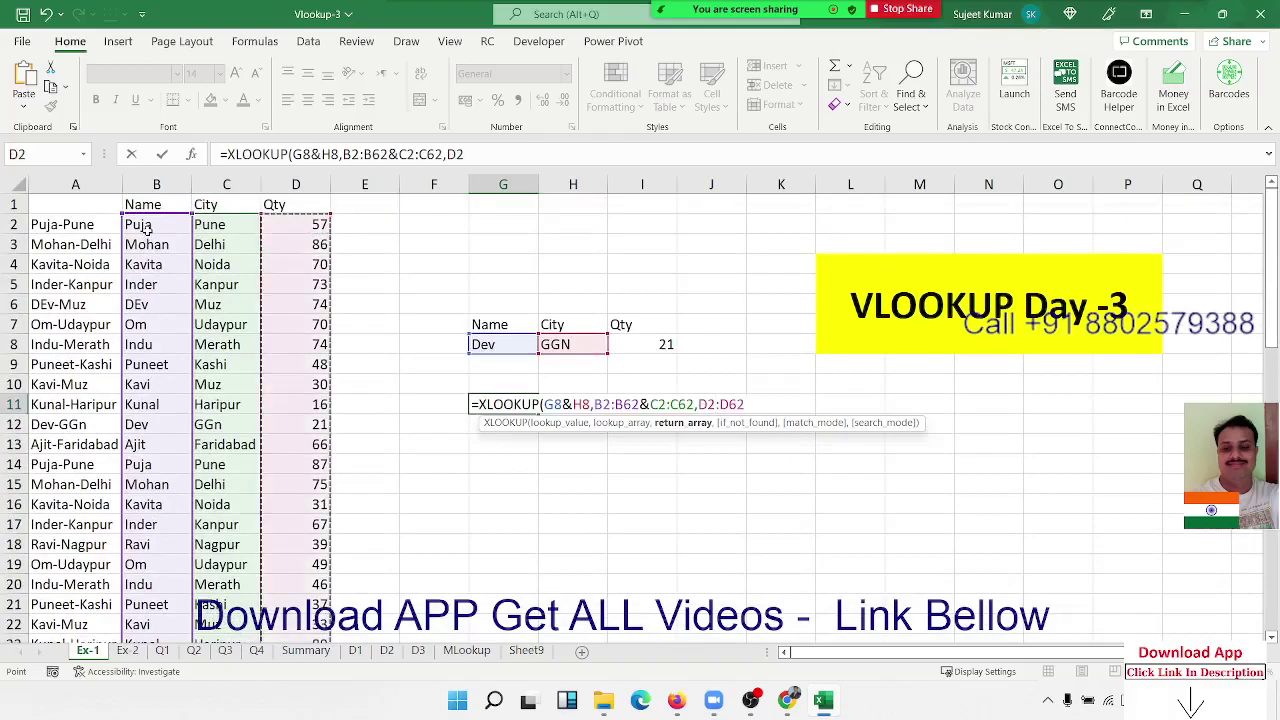
pyautogui.press('Return')
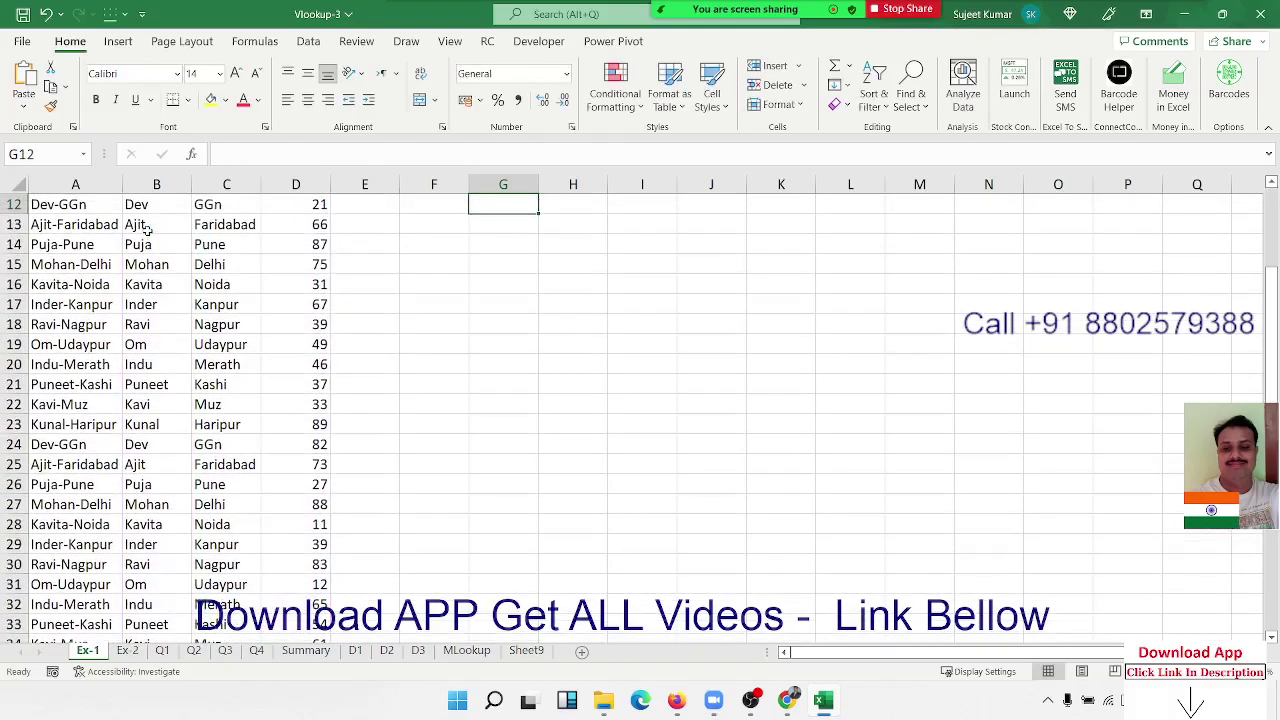
pyautogui.press('Up')
pyautogui.press('Up')
pyautogui.press('Down')
pyautogui.press('Up')
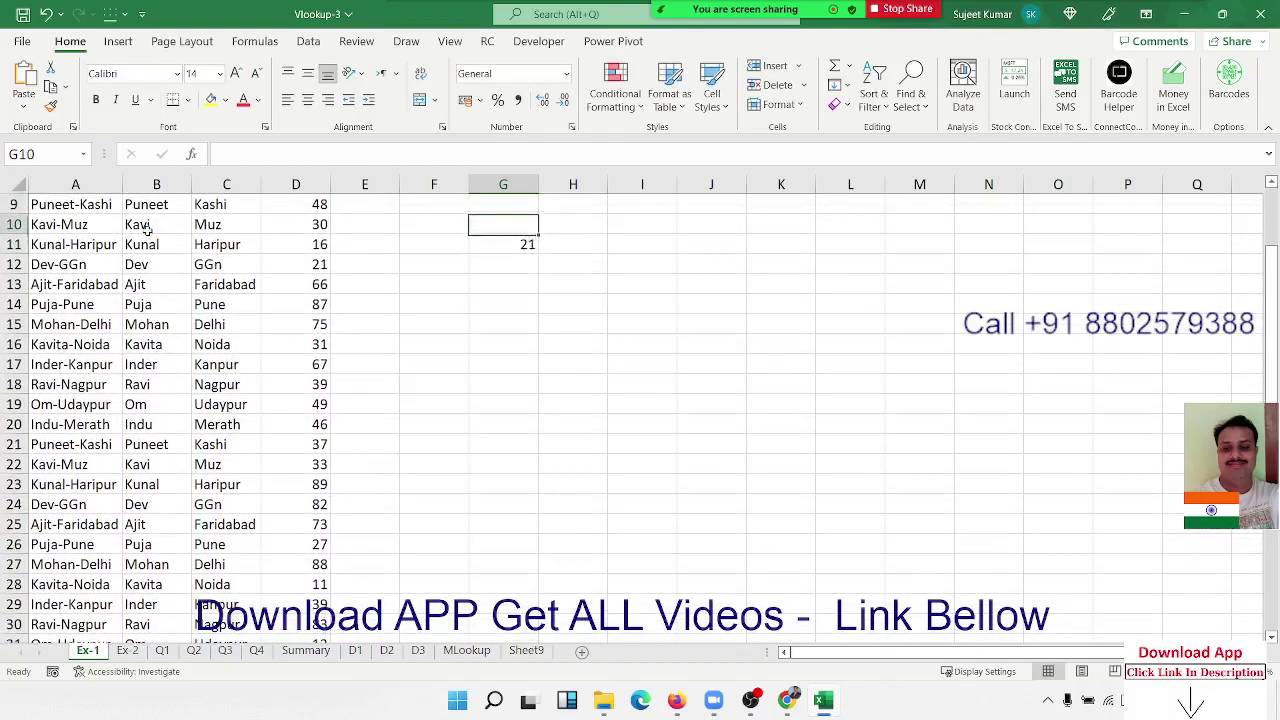
pyautogui.press('Up')
pyautogui.press('Up')
pyautogui.press('Up')
pyautogui.press('Up')
pyautogui.press('Down')
pyautogui.press('Down')
pyautogui.press('Down')
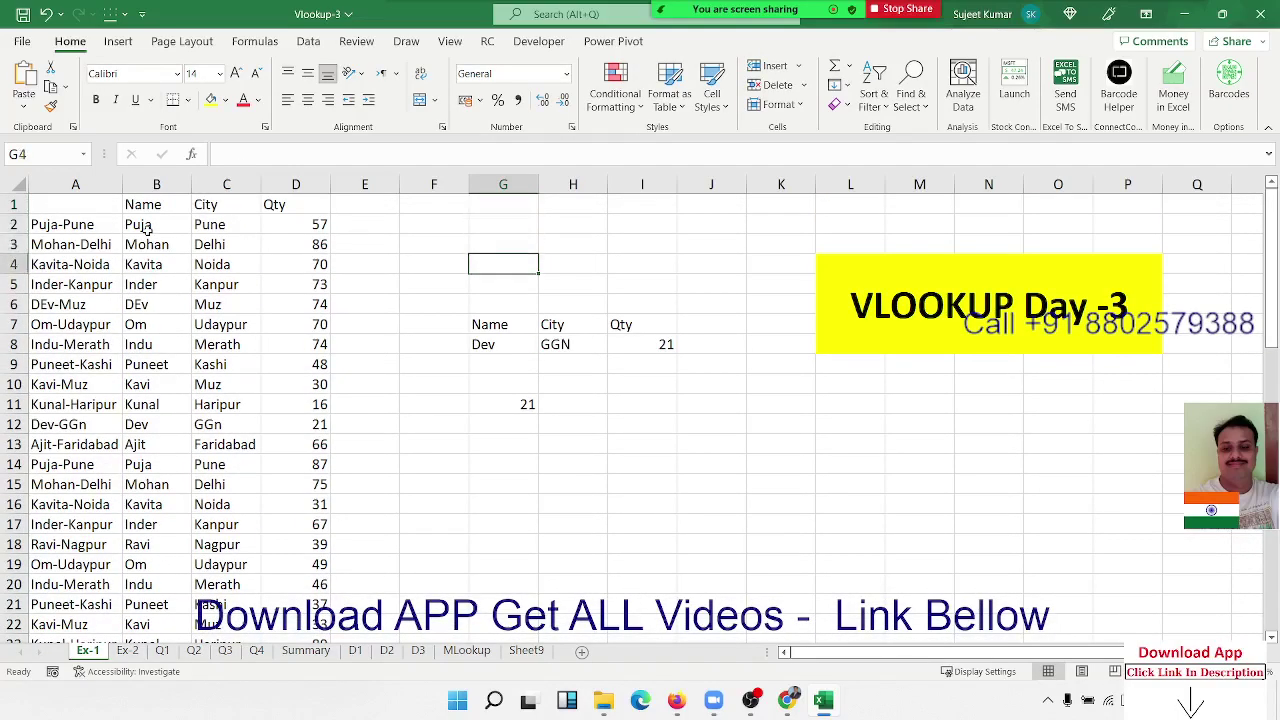
pyautogui.press('Down')
pyautogui.press('Down')
pyautogui.press('Down')
pyautogui.press('Right')
pyautogui.press('Right')
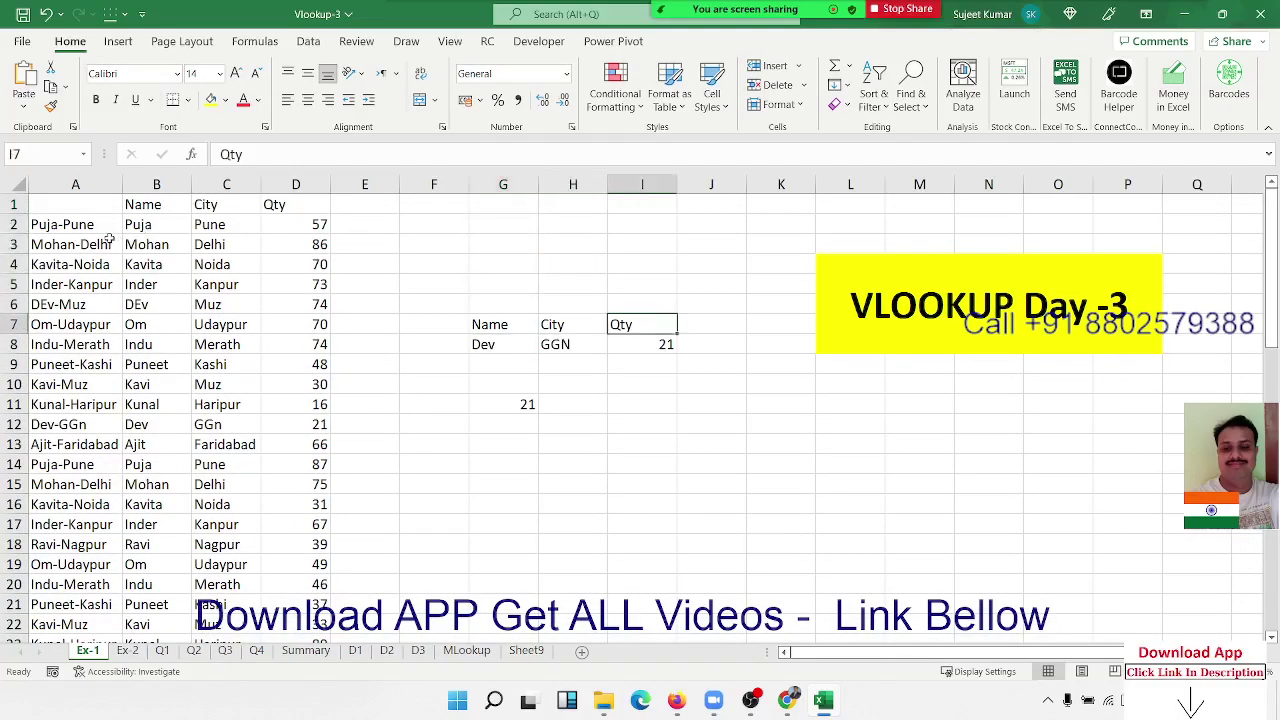
pyautogui.click(100, 189)
pyautogui.click(100, 224)
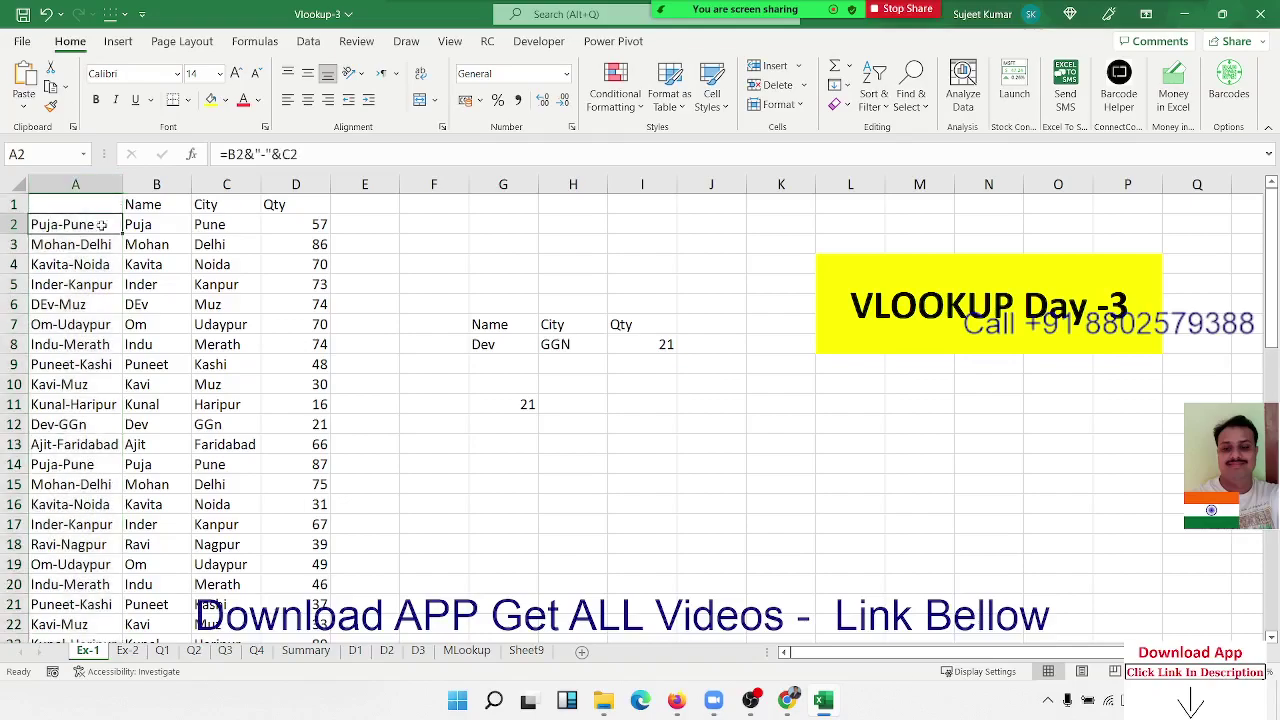
pyautogui.doubleClick(520, 405)
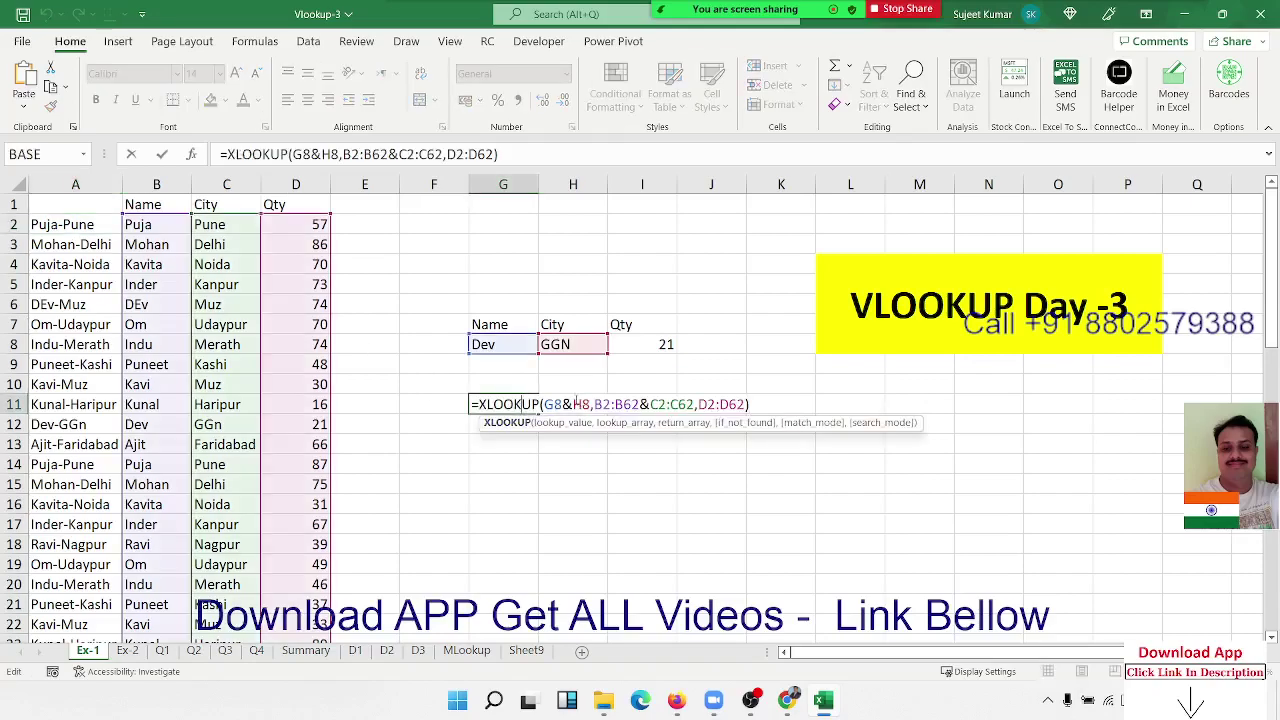
pyautogui.doubleClick(556, 404)
pyautogui.doubleClick(628, 404)
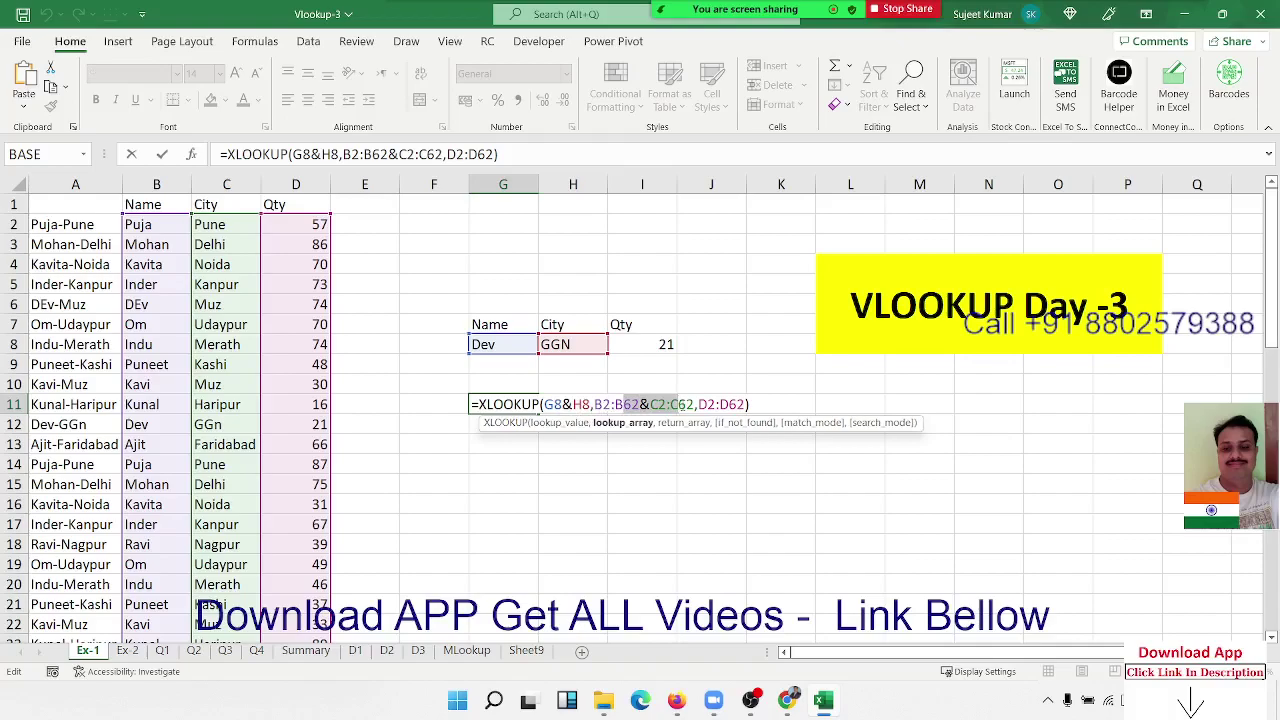
pyautogui.press('Escape')
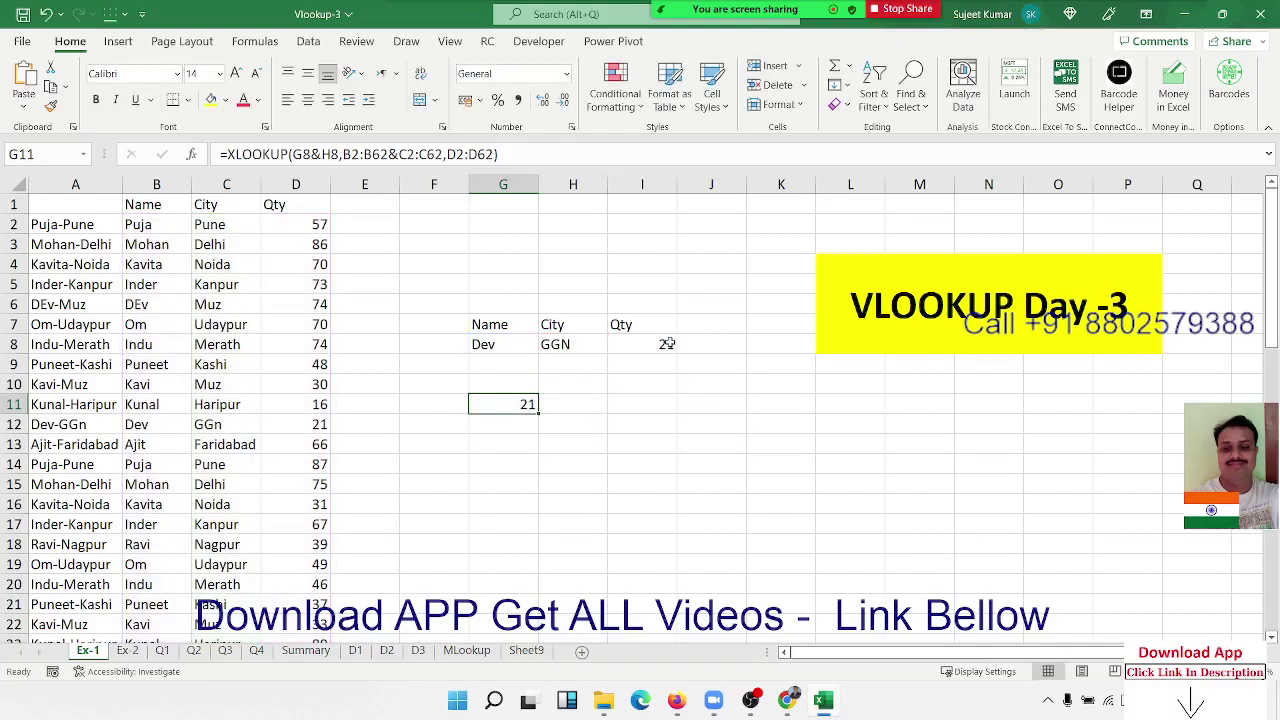
pyautogui.click(668, 344)
pyautogui.moveTo(165, 196); pyautogui.dragTo(163, 224)
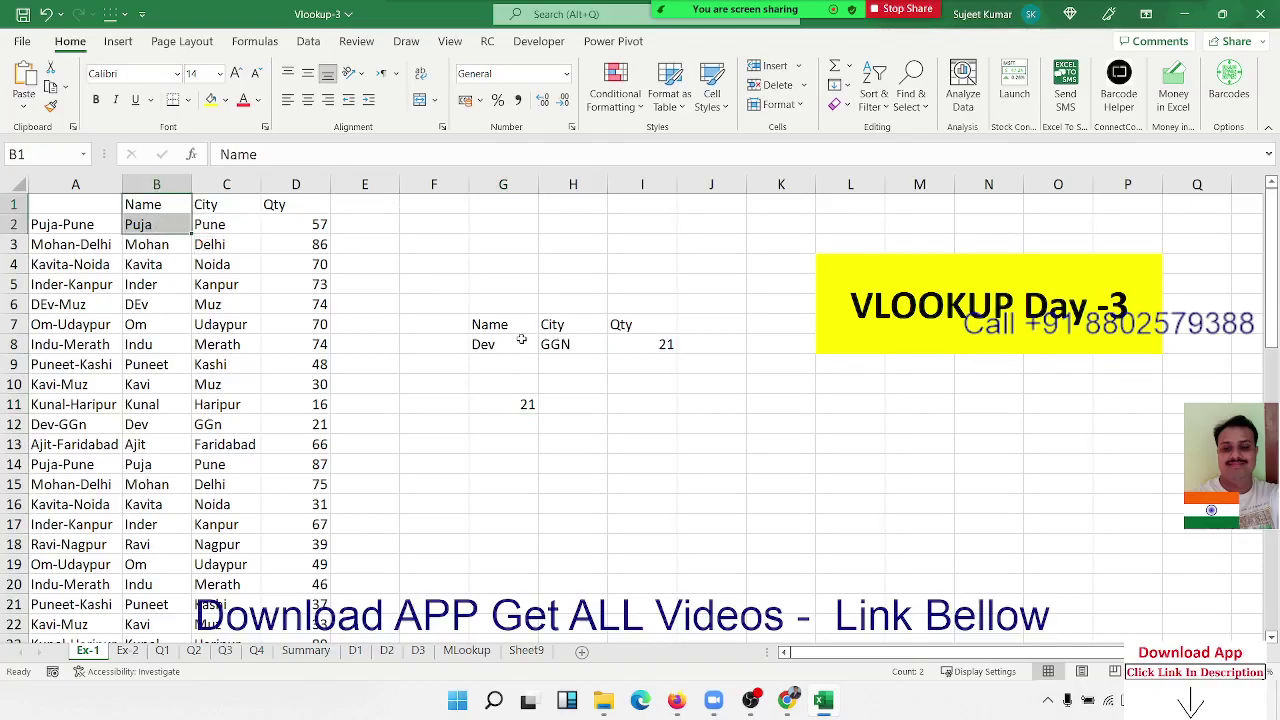
pyautogui.moveTo(520, 343); pyautogui.dragTo(555, 343)
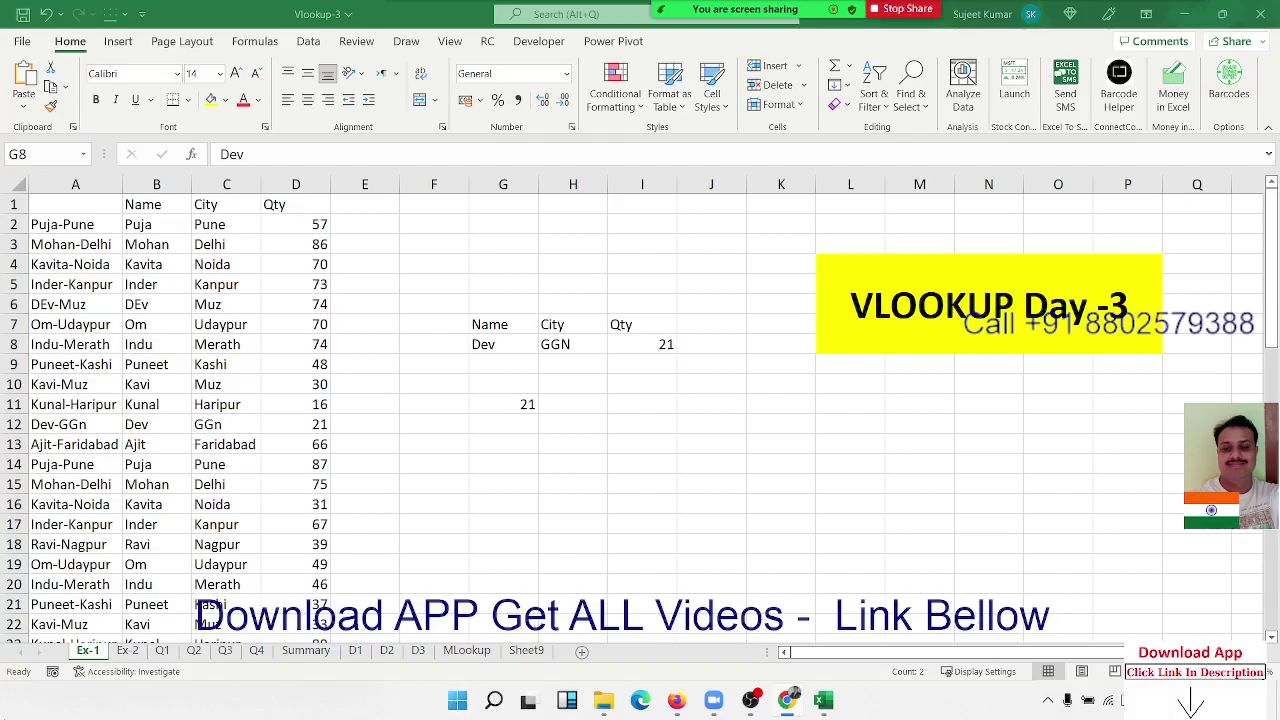
# On the Ex 2 sheet, clear the Delhi wildcard examples in E6:F8
pyautogui.click(127, 651)
pyautogui.click(380, 533)
pyautogui.moveTo(305, 250); pyautogui.dragTo(483, 379)
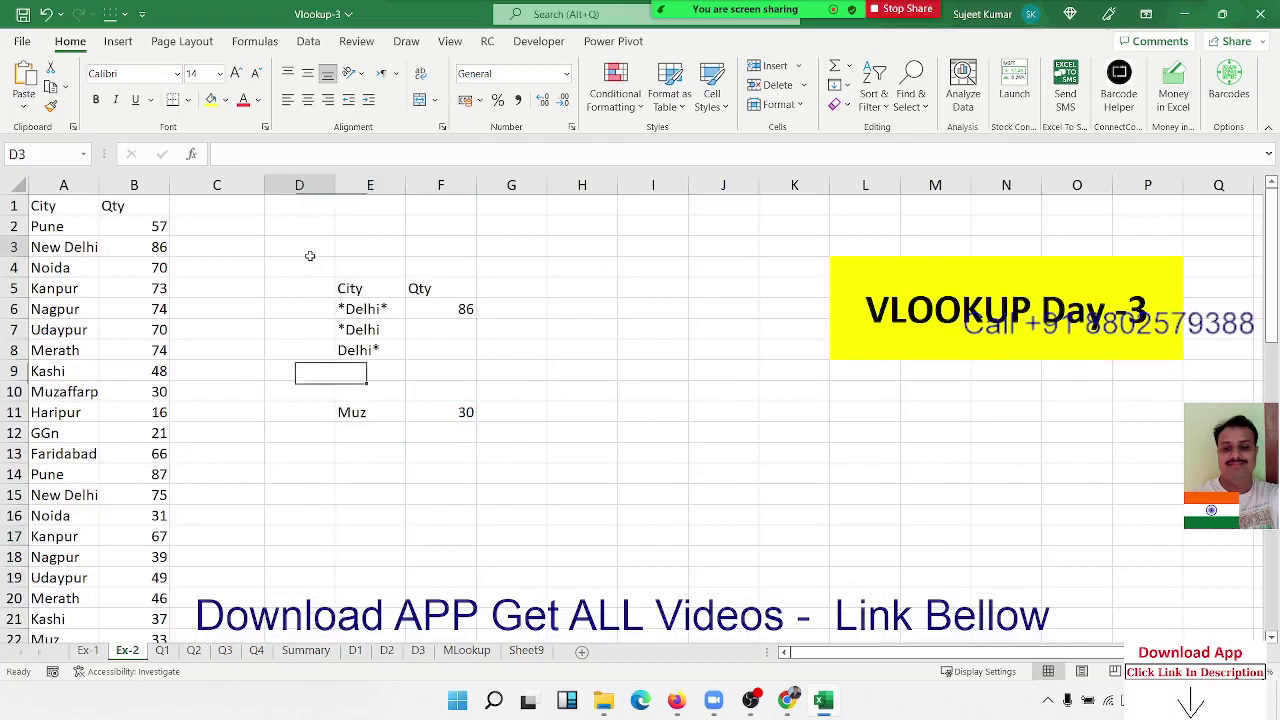
pyautogui.moveTo(360, 309); pyautogui.dragTo(448, 355)
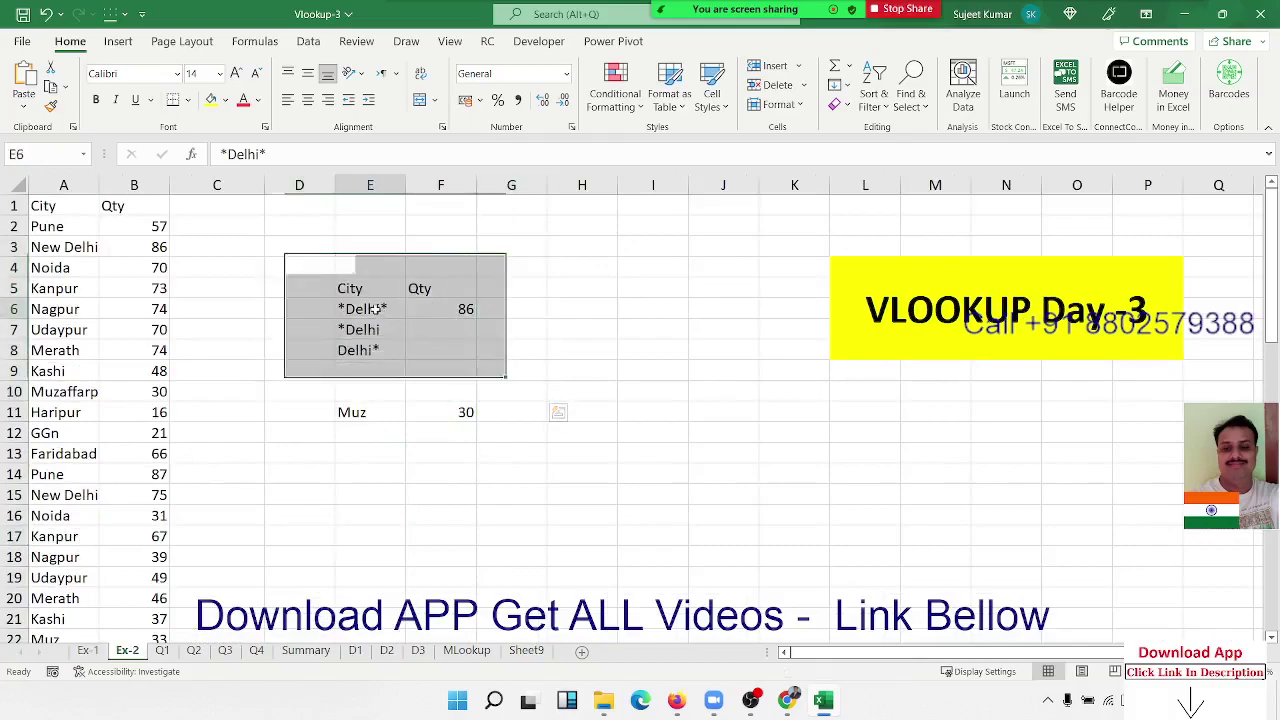
pyautogui.press('Delete')
pyautogui.press('Down')
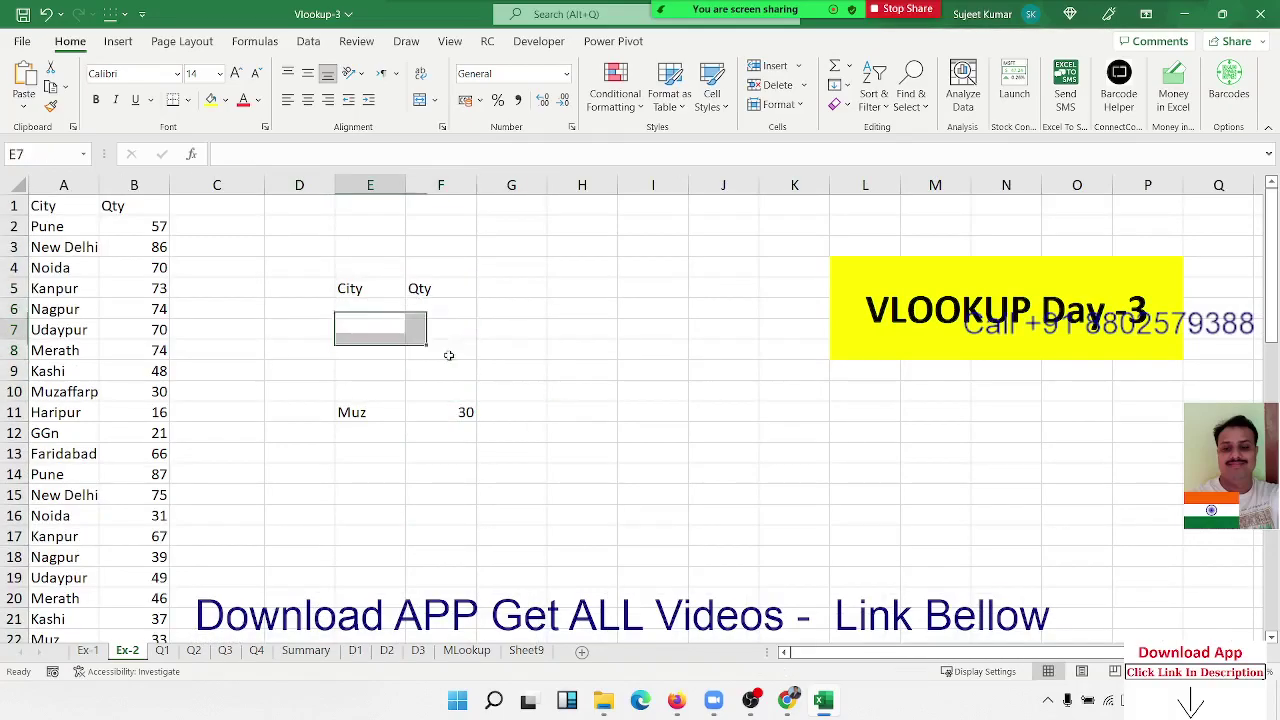
pyautogui.press('Down')
pyautogui.press('Down')
pyautogui.press('Down')
pyautogui.press('Down')
# Clear the Muz lookup entry and formula in E11:F11
pyautogui.press('Right')
pyautogui.press('Down')
pyautogui.press('Up')
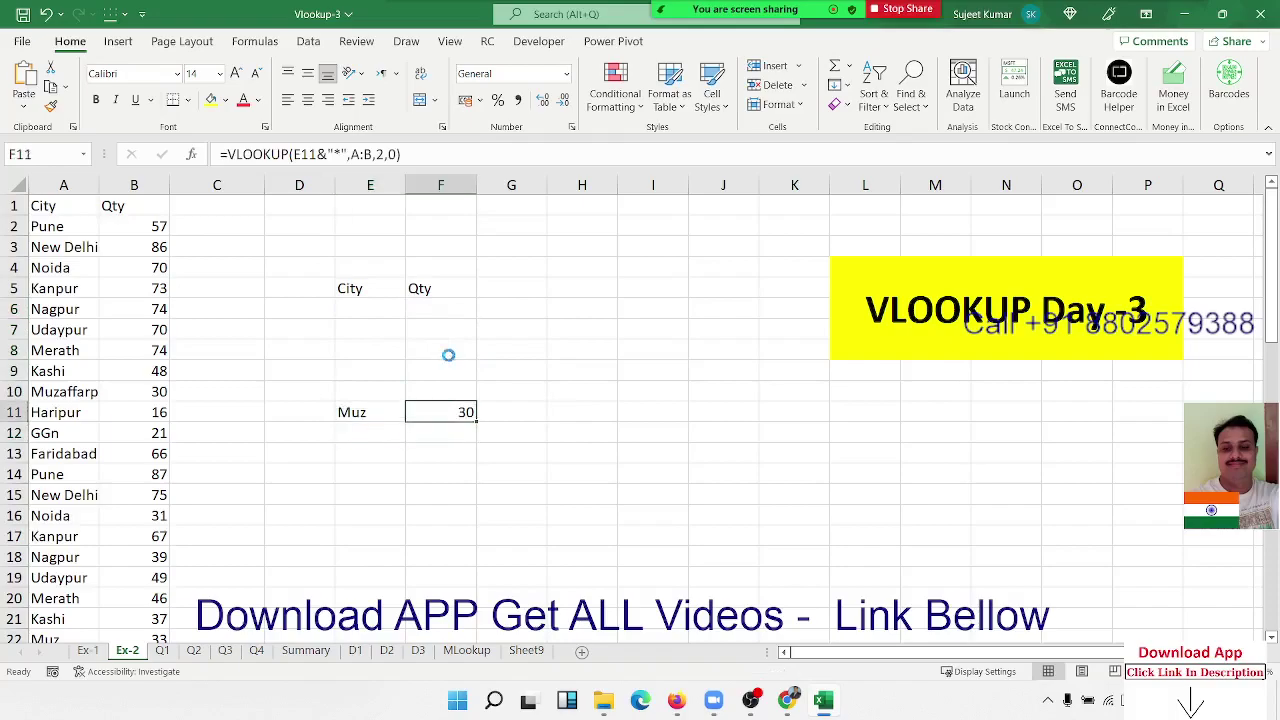
pyautogui.press('Delete')
pyautogui.press('Left')
pyautogui.press('Delete')
pyautogui.press('Up')
pyautogui.press('Up')
pyautogui.press('Up')
pyautogui.press('Up')
pyautogui.press('Up')
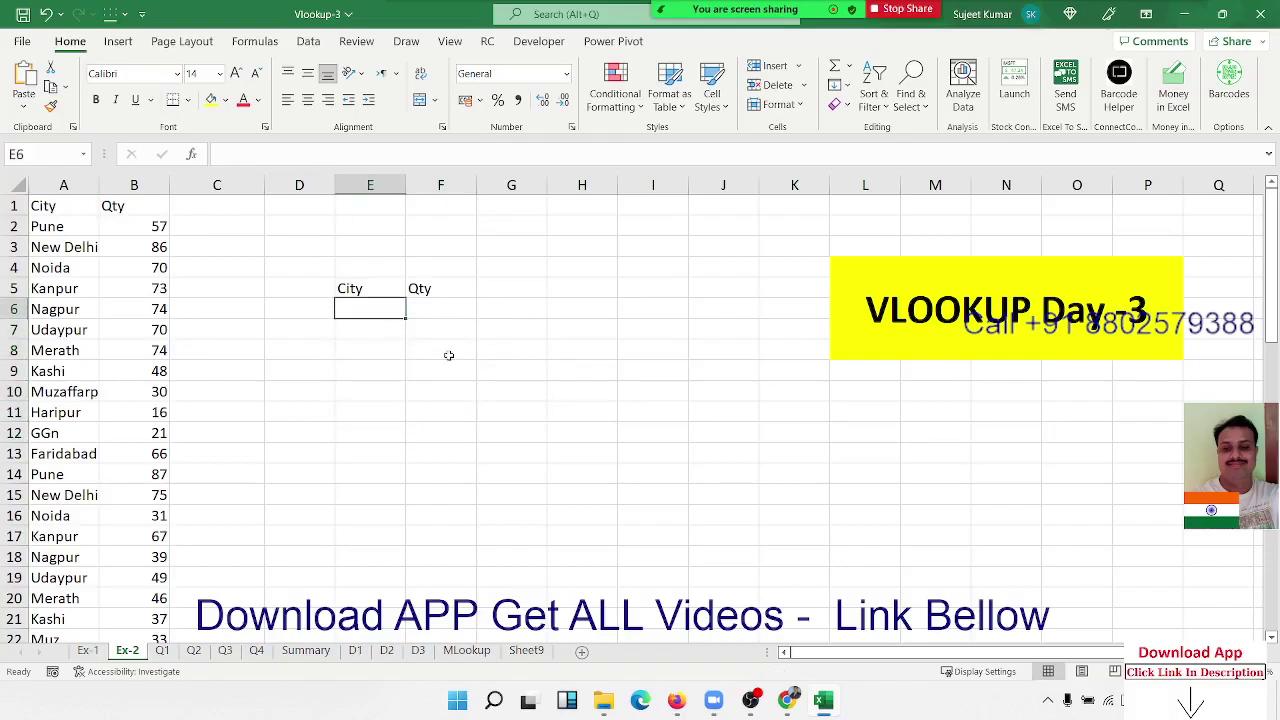
pyautogui.press('Left')
pyautogui.press('Left')
pyautogui.press('Left')
pyautogui.press('Left')
pyautogui.press('Up')
pyautogui.press('Up')
pyautogui.press('Up')
pyautogui.press('Up')
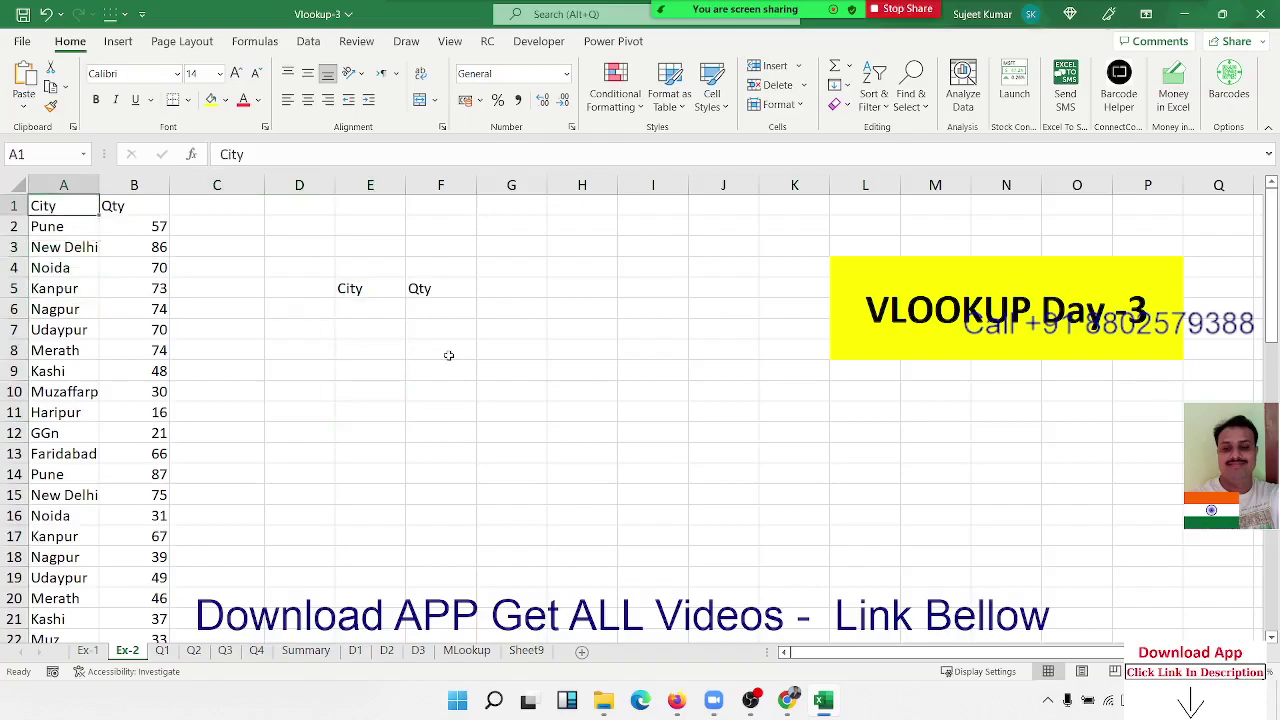
pyautogui.press('Right')
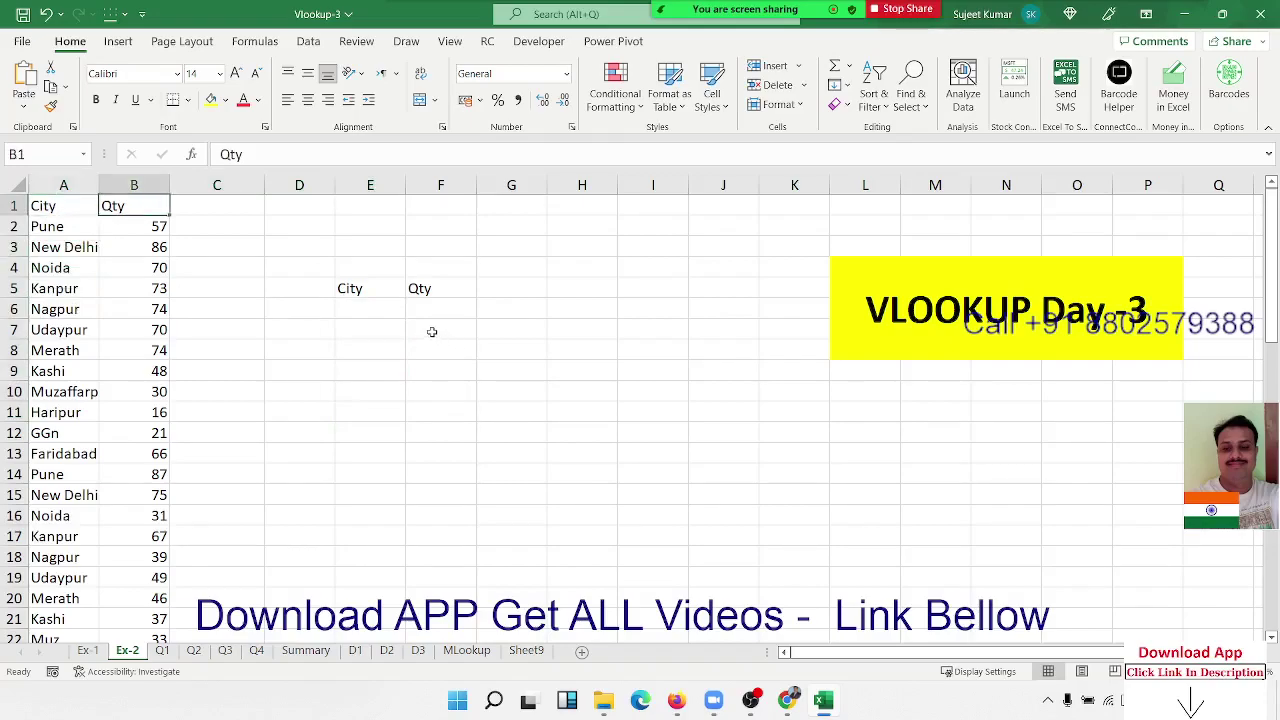
# Enter the city Delhi in E6, which partially matches New Delhi in the list
pyautogui.click(369, 309)
pyautogui.write('Del')
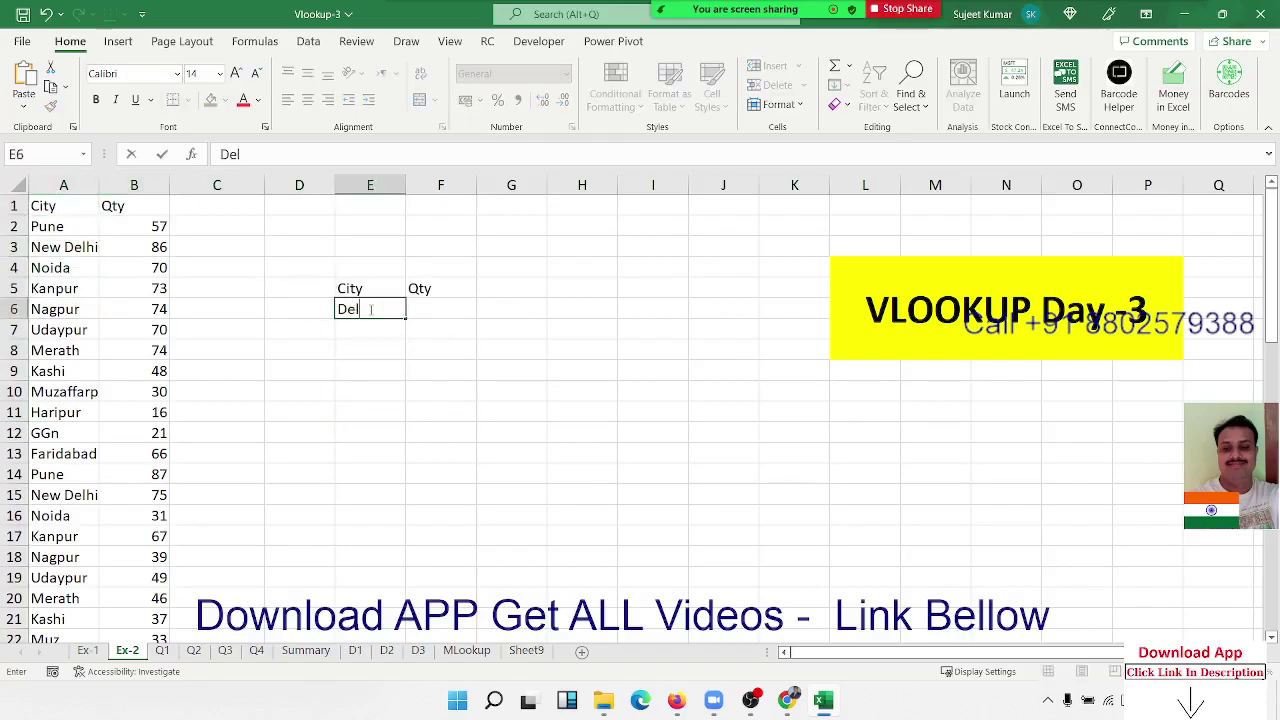
pyautogui.write('hi')
pyautogui.press('Tab')
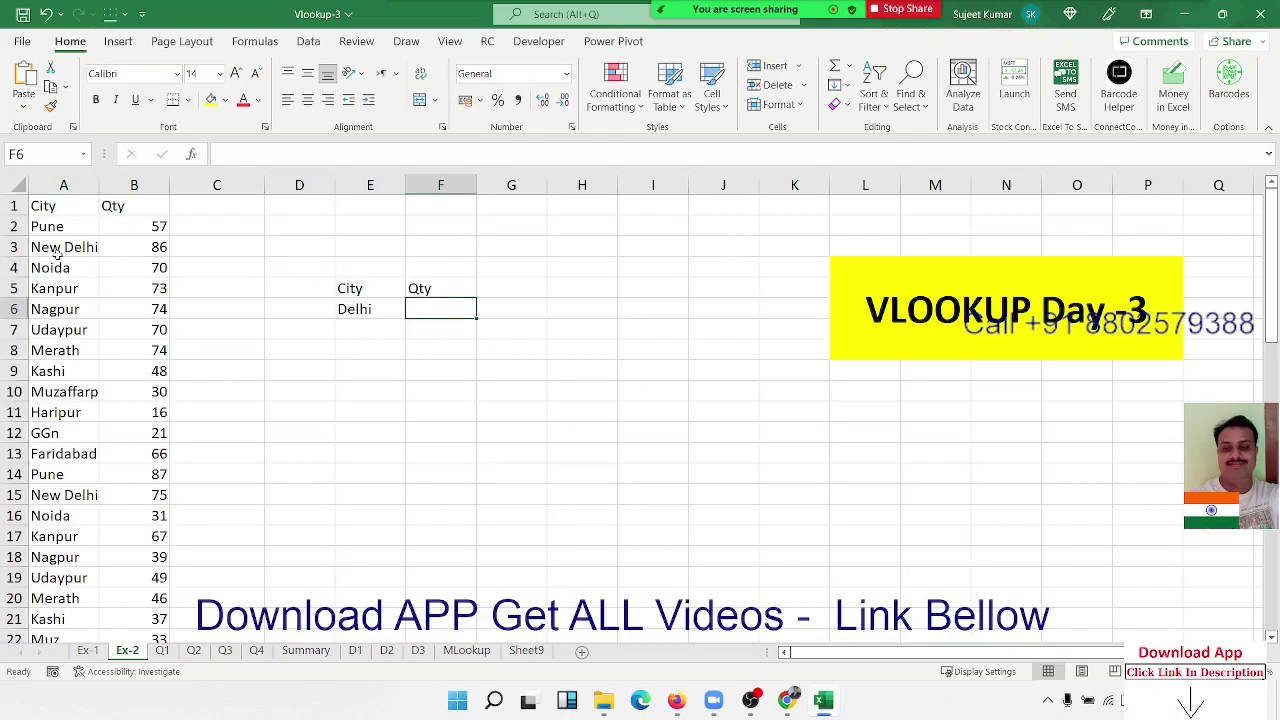
pyautogui.click(58, 252)
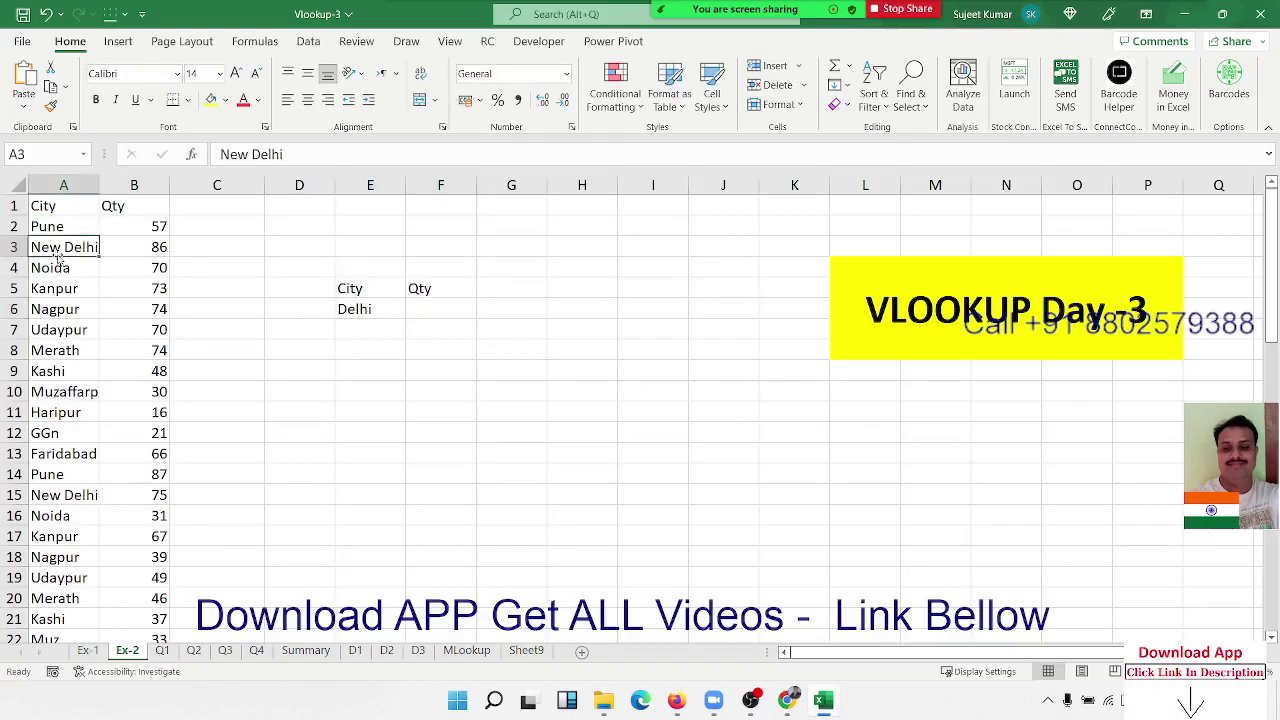
# In F6, enter =VLOOKUP(E6,A:B,2,0) to look up the quantity for E6
pyautogui.click(474, 309)
pyautogui.write('=vloo')
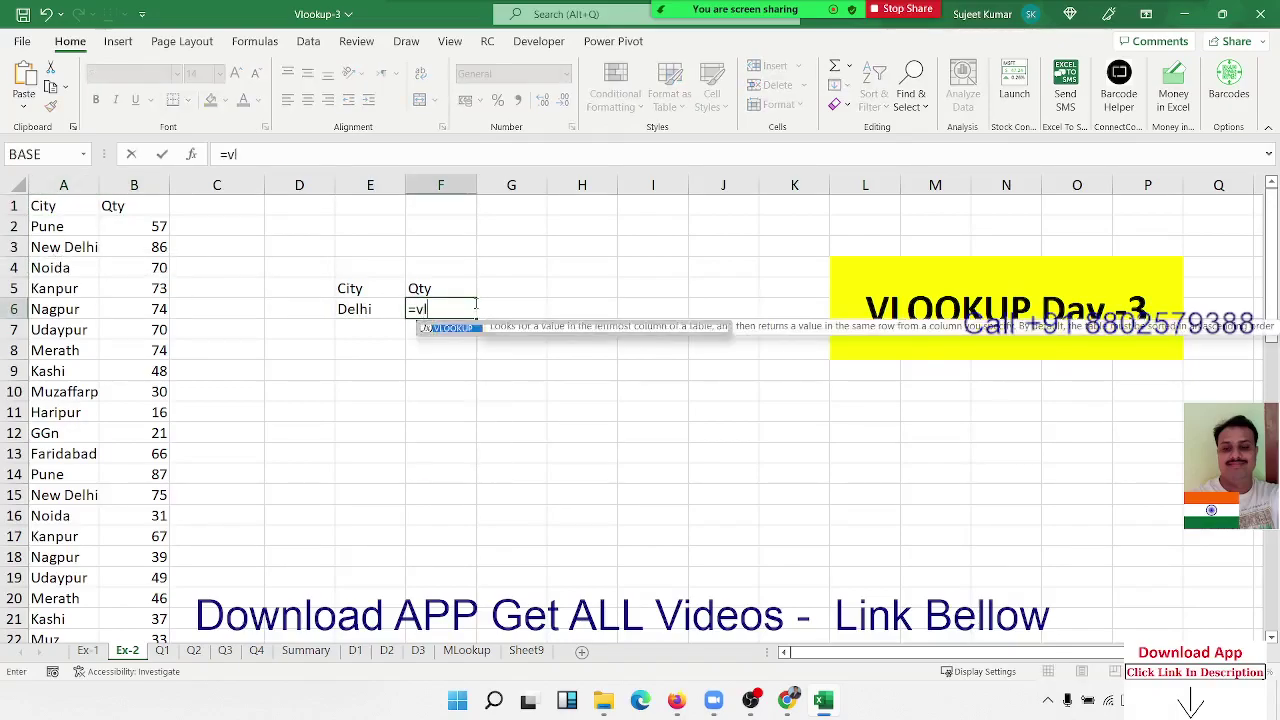
pyautogui.press('Tab')
pyautogui.press('Left')
pyautogui.write(',')
pyautogui.press('Left')
pyautogui.press('Left')
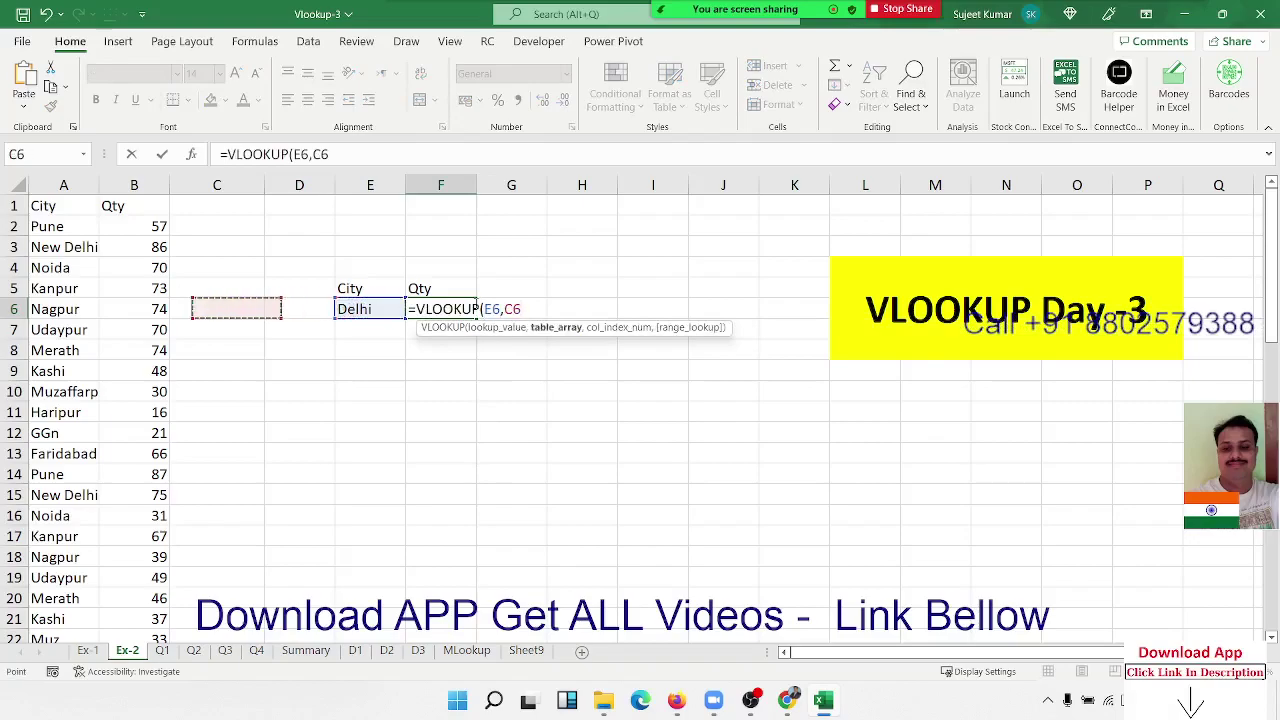
pyautogui.press('Left')
pyautogui.press('Left')
pyautogui.hotkey('ctrl', 'space')
pyautogui.hotkey('shift', 'Right')
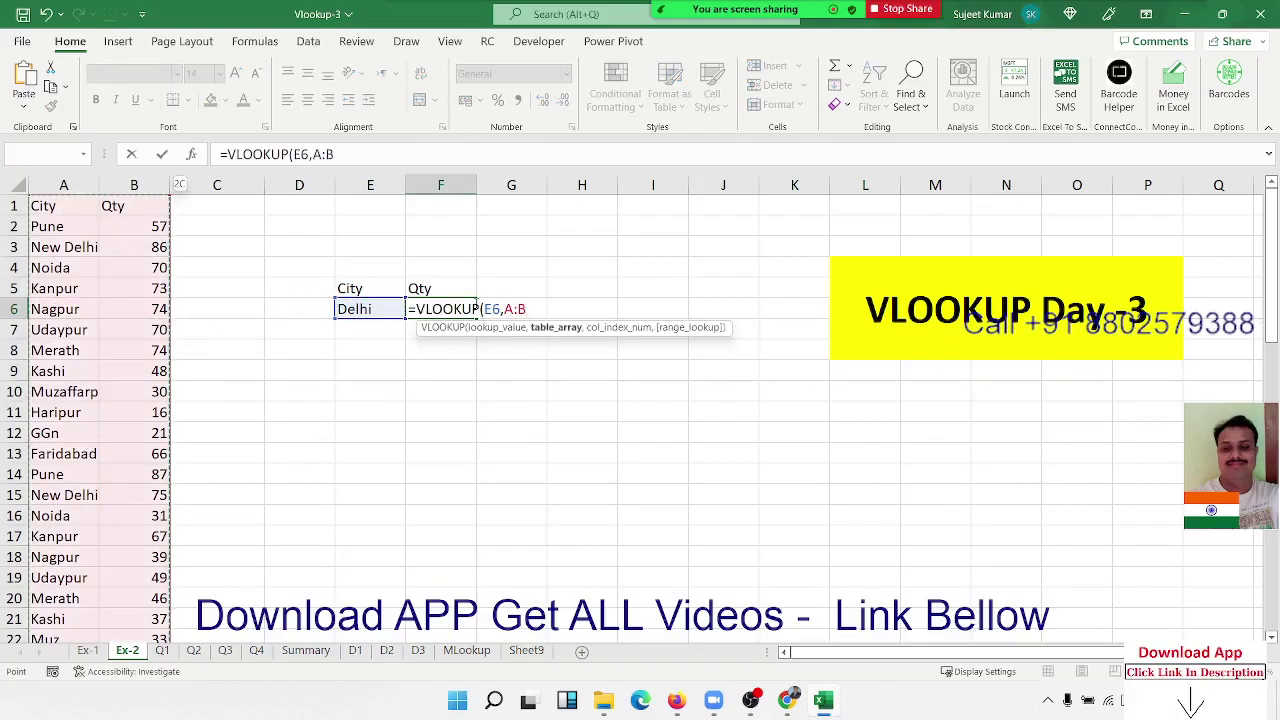
pyautogui.write(',2,0')
pyautogui.press('Return')
# Change E6 to the wildcard *Delhi* so F6 returns 86 instead of #N/A
pyautogui.click(472, 309)
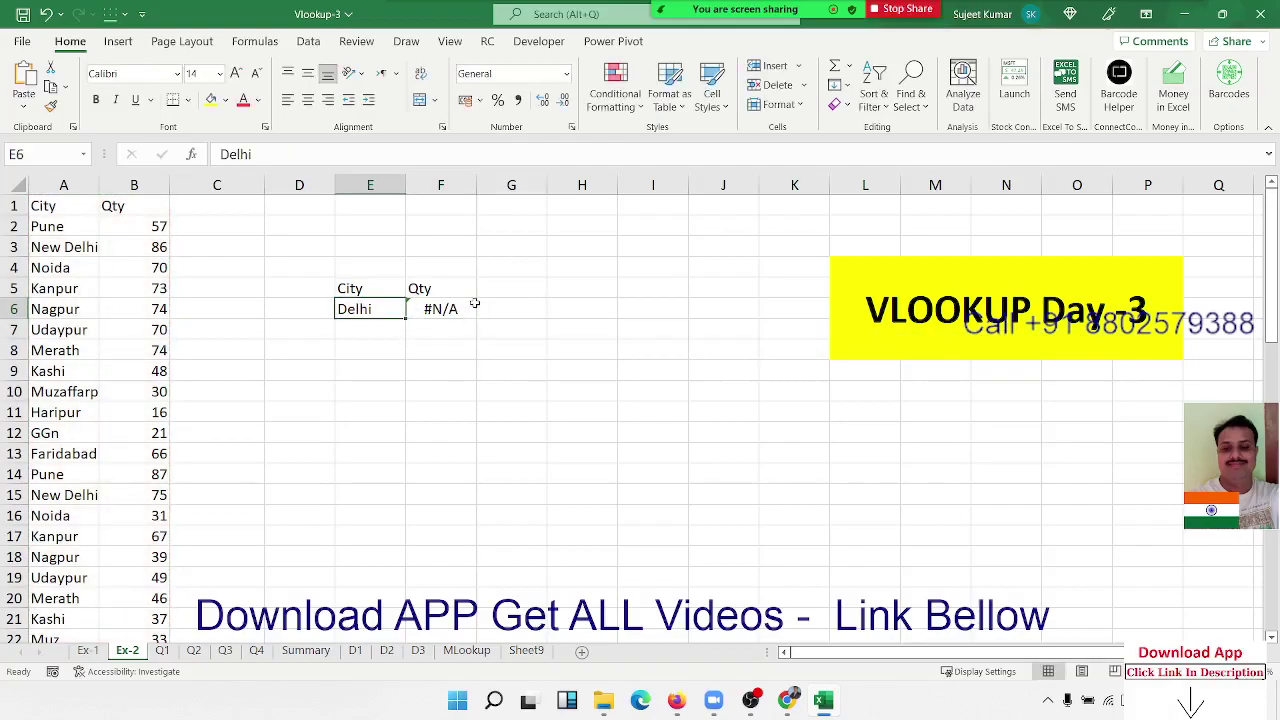
pyautogui.press('F2')
pyautogui.press('Left')
pyautogui.press('Left')
pyautogui.press('Left')
pyautogui.press('Left')
pyautogui.press('Left')
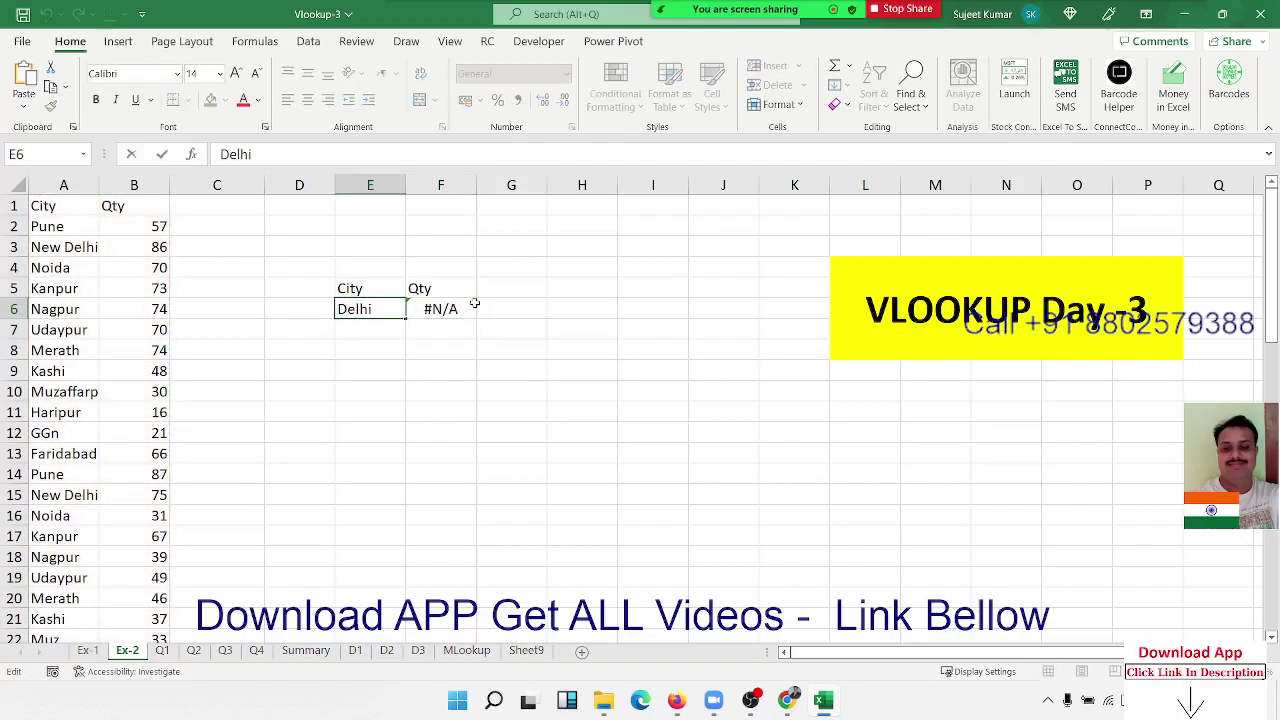
pyautogui.write('*')
pyautogui.write('*')
pyautogui.press('Return')
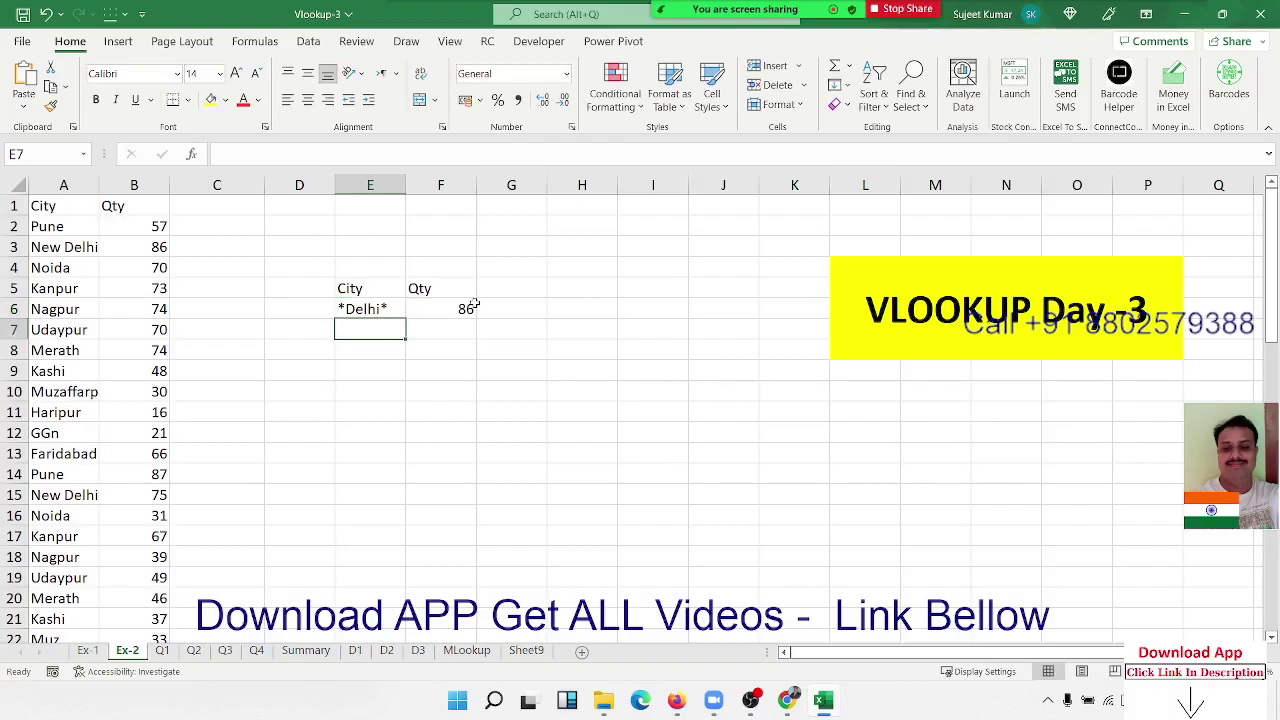
pyautogui.click(394, 308)
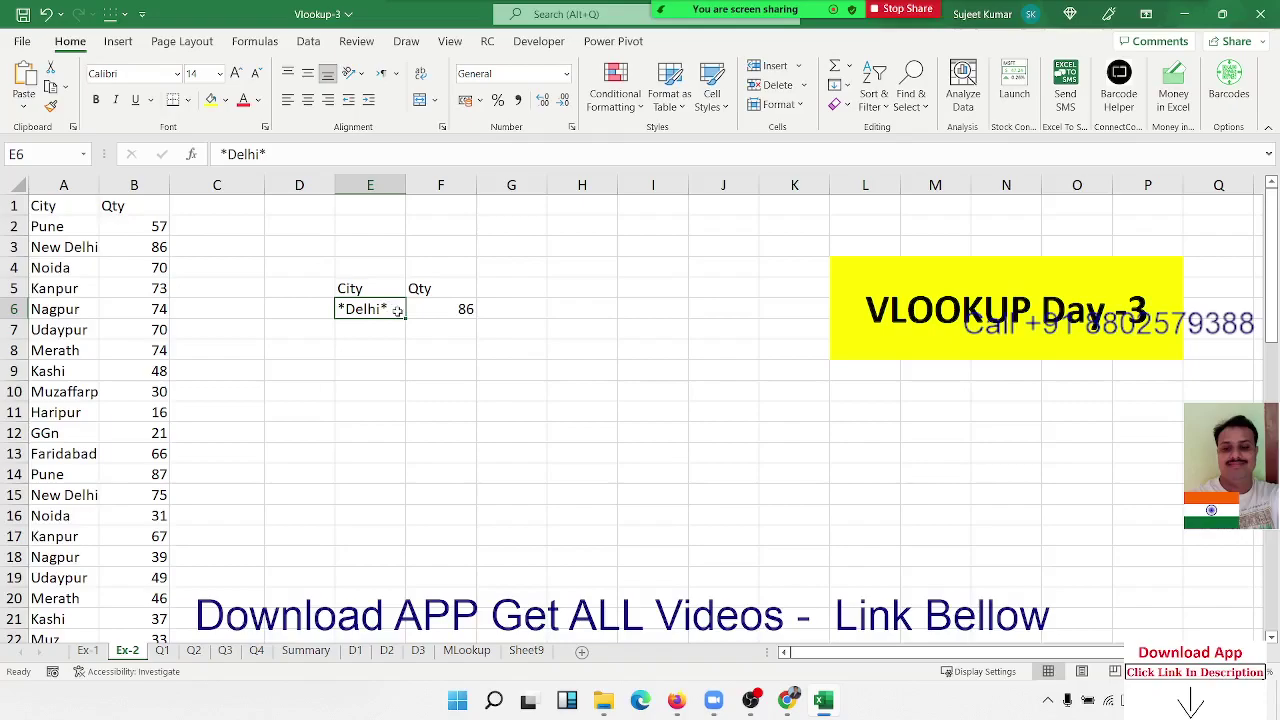
pyautogui.doubleClick(452, 309)
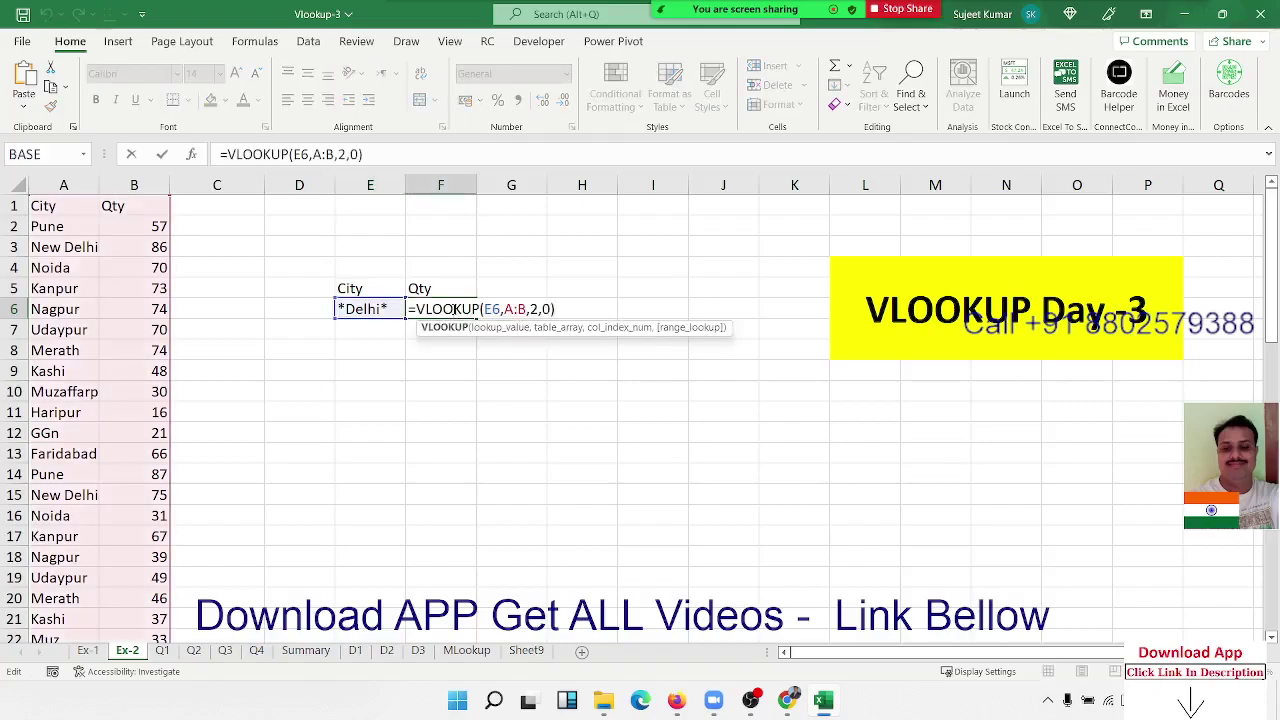
pyautogui.press('Escape')
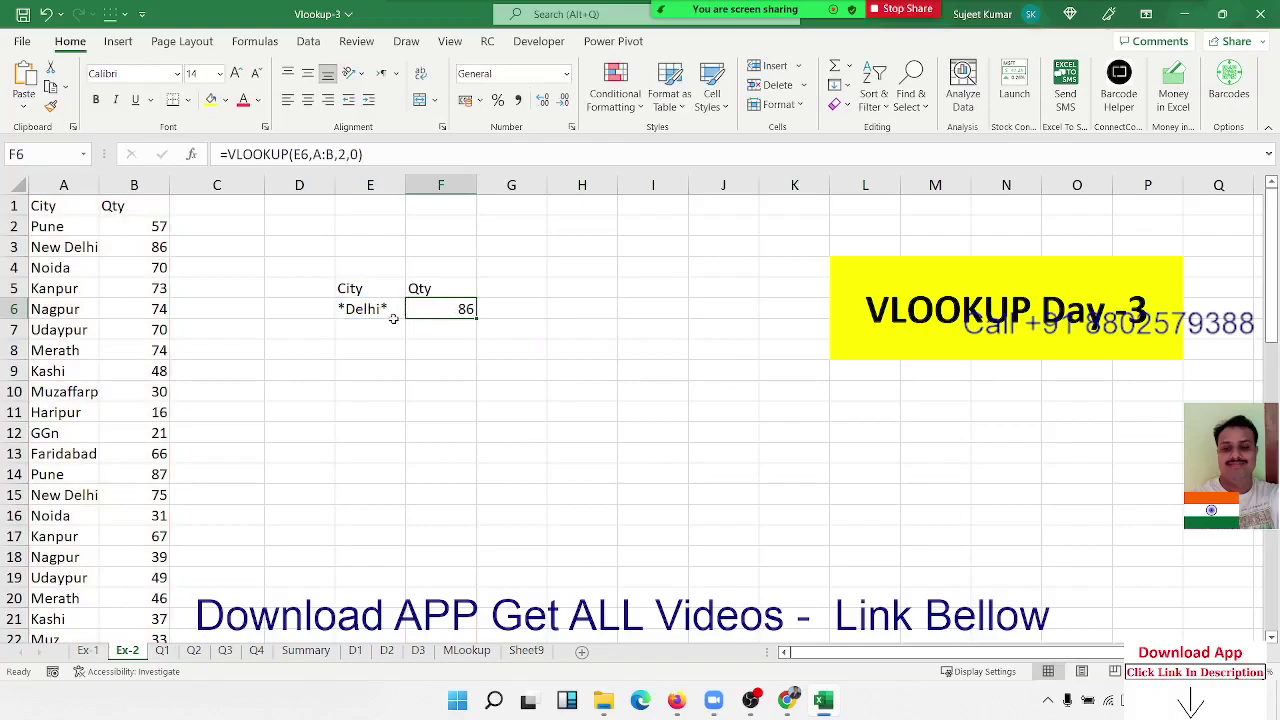
pyautogui.click(394, 323)
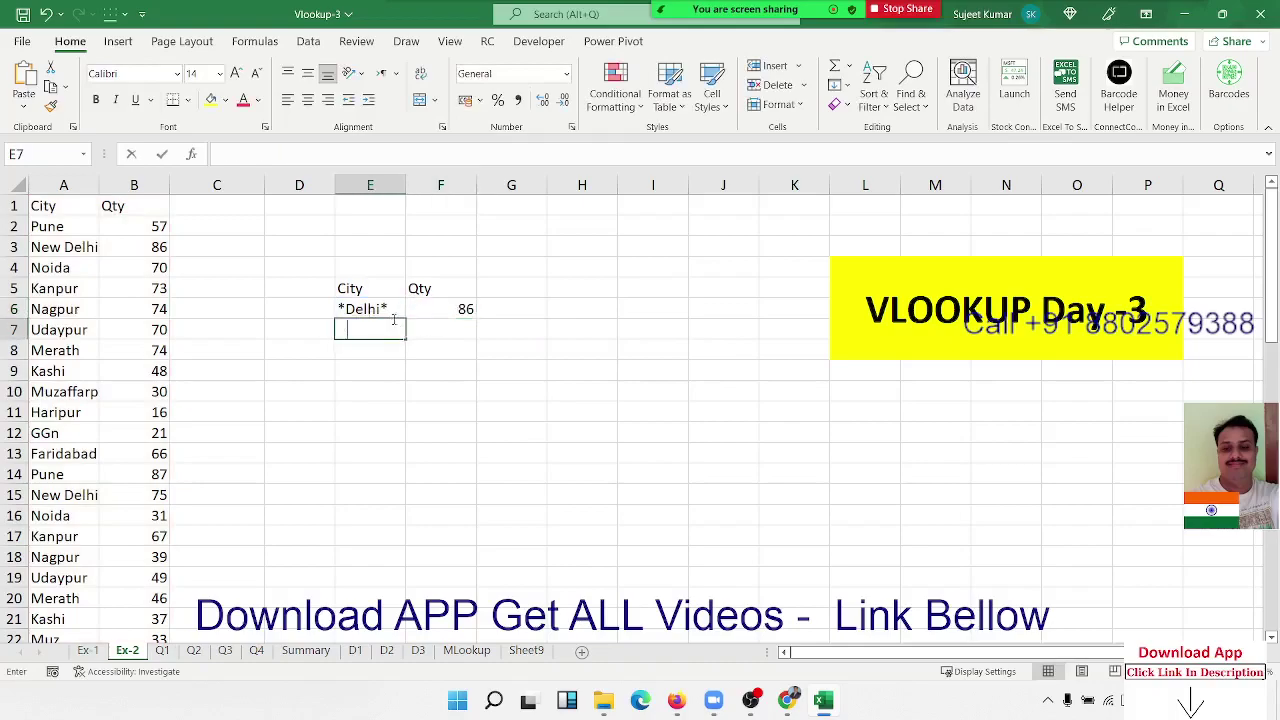
# Enter the partial city name Muz in E7, replacing Delhi
pyautogui.write('Delhi')
pyautogui.press('Tab')
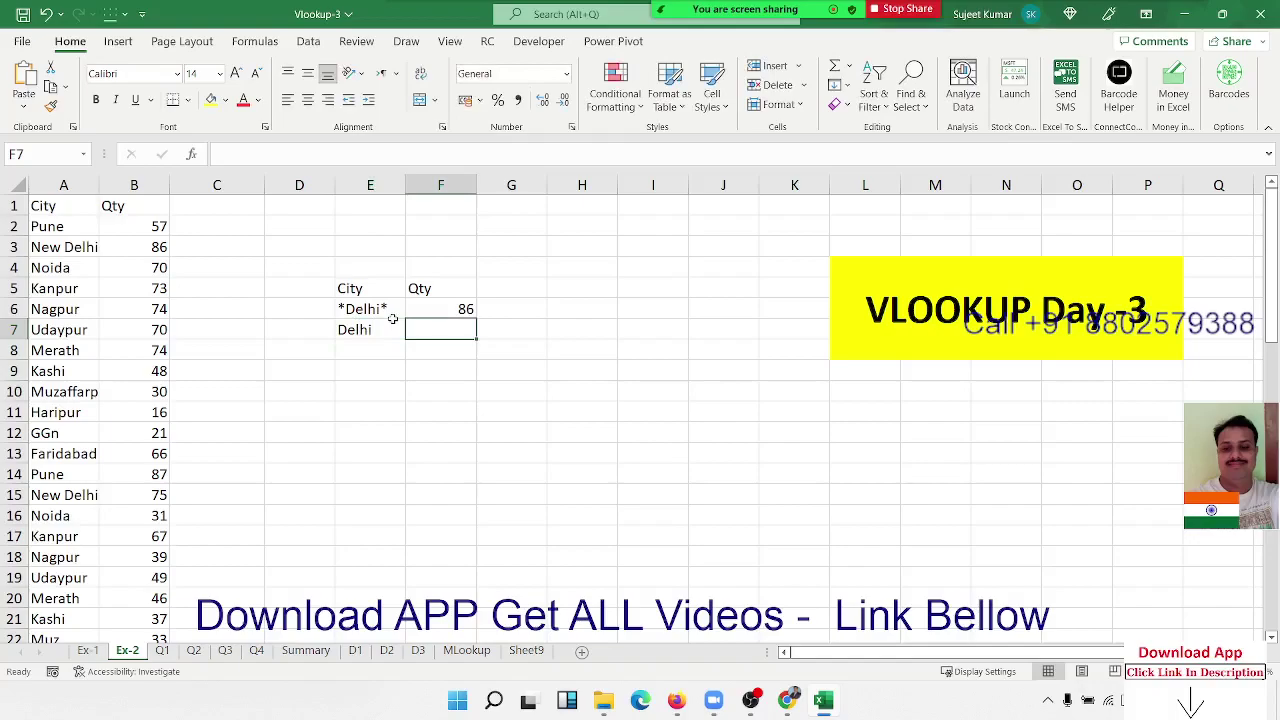
pyautogui.click(396, 322)
pyautogui.write('M')
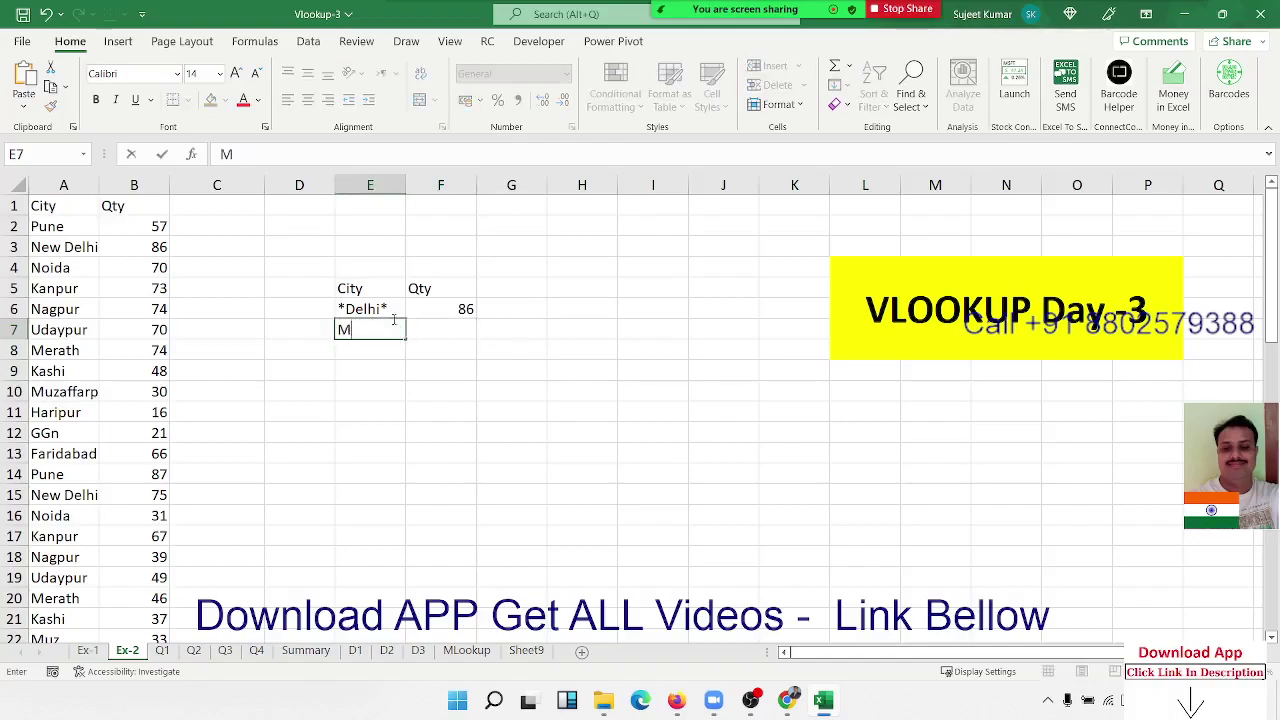
pyautogui.write('uz')
pyautogui.press('Tab')
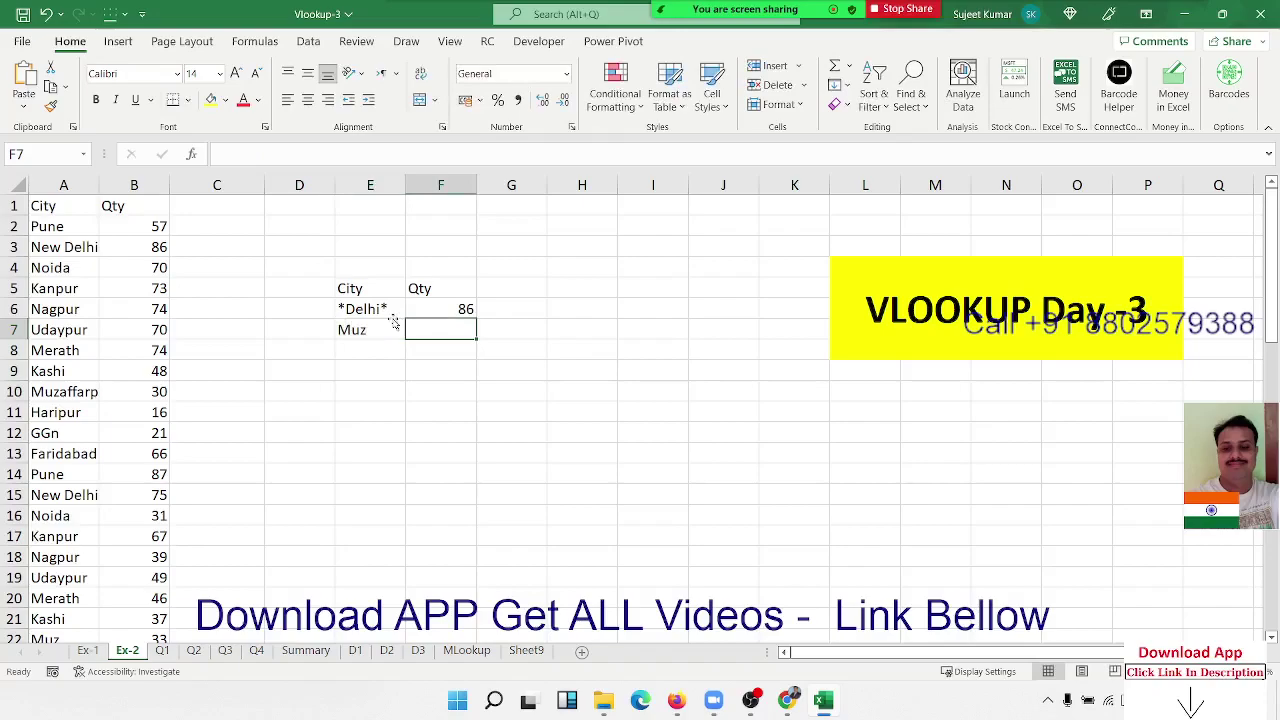
pyautogui.click(395, 321)
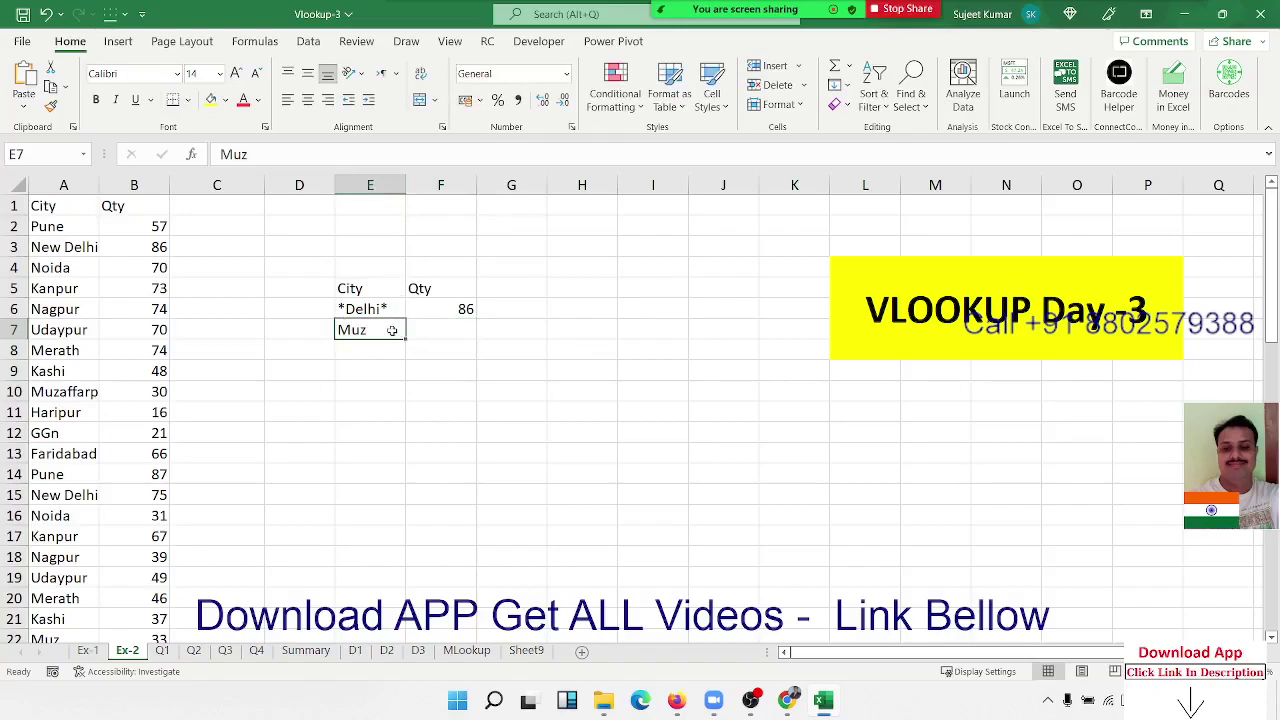
pyautogui.moveTo(393, 333); pyautogui.dragTo(351, 528)
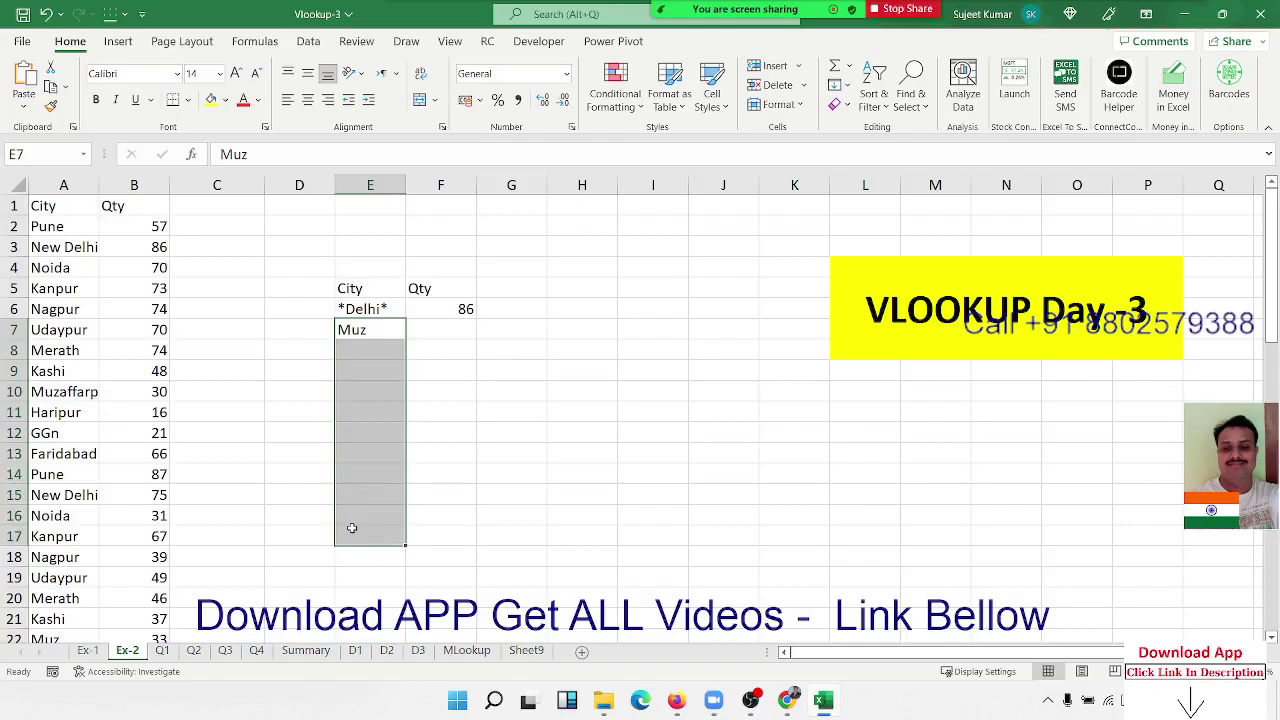
# In F7, enter =VLOOKUP("*"&E7&"*",A:B,2,0) so it returns 30 for Muz
pyautogui.click(428, 340)
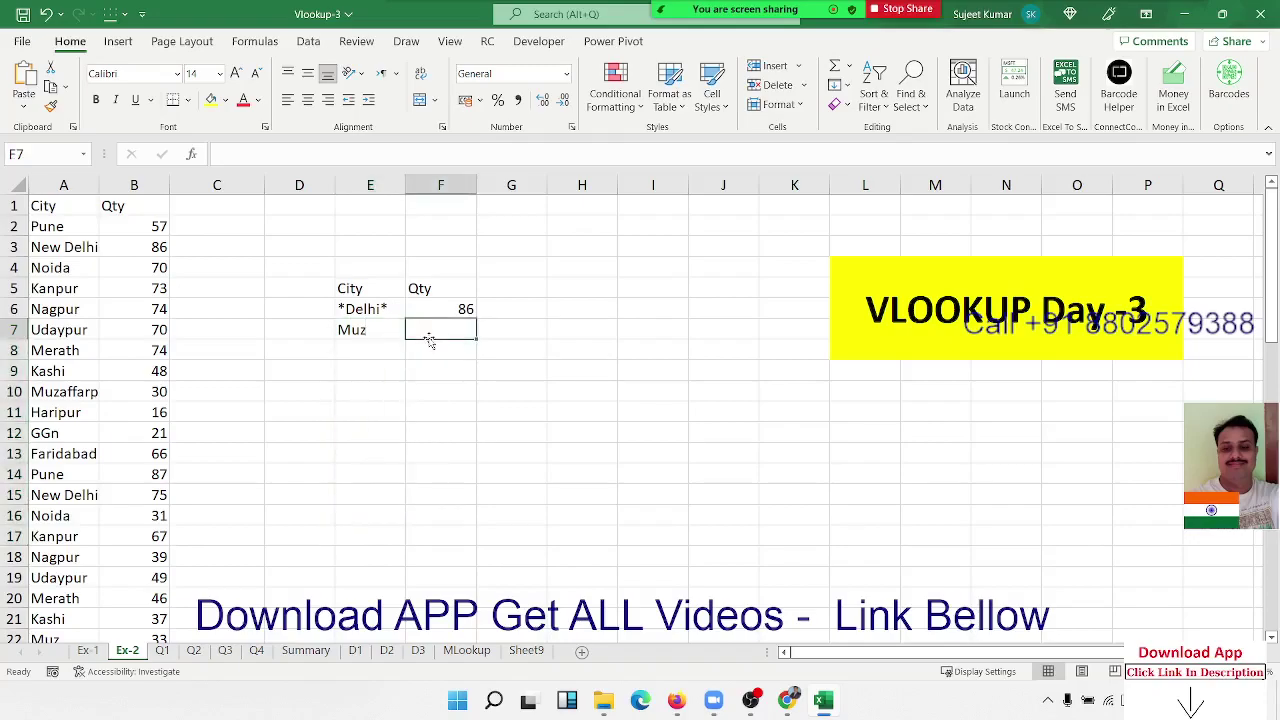
pyautogui.write('=vl')
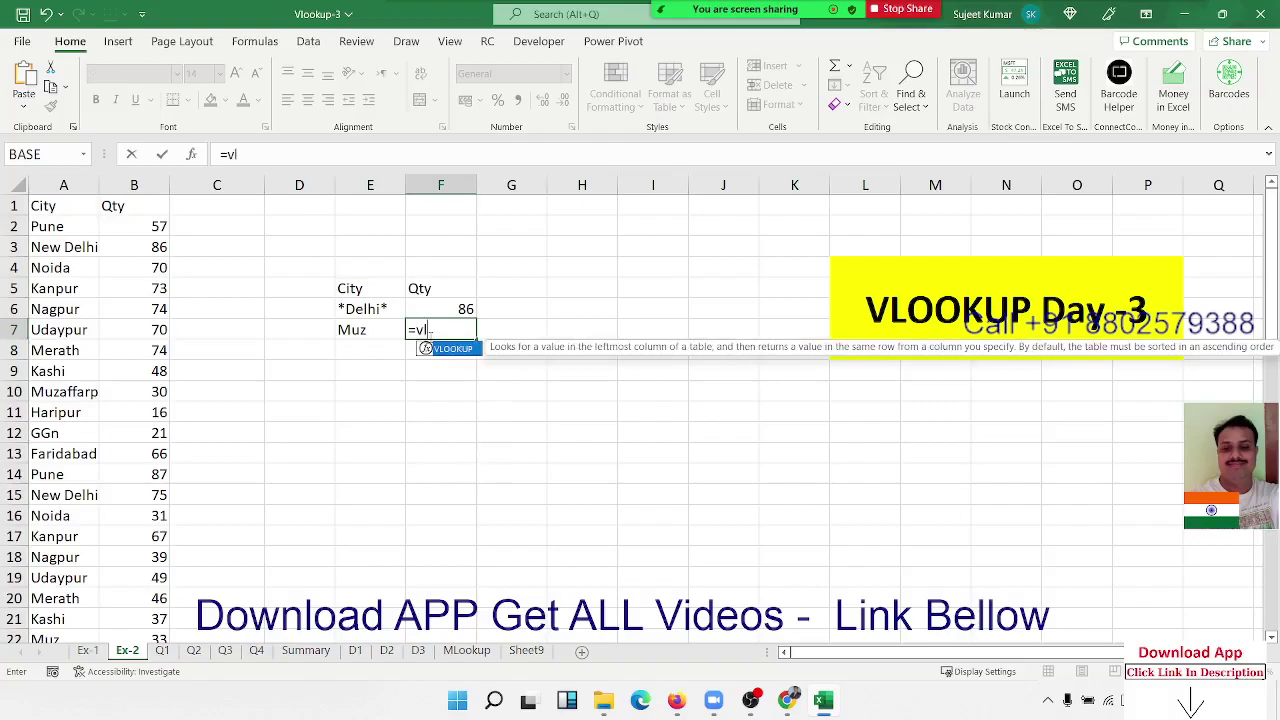
pyautogui.press('Tab')
pyautogui.write('"*')
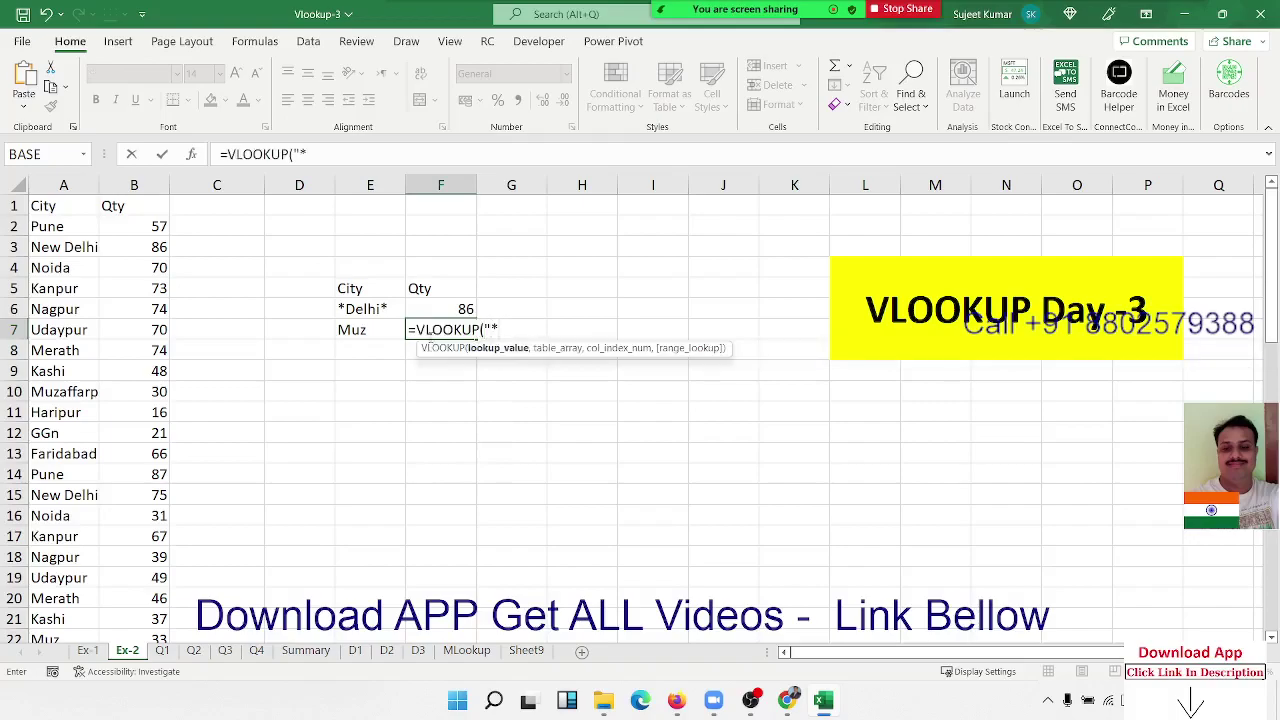
pyautogui.write('"')
pyautogui.write('&')
pyautogui.click(385, 328)
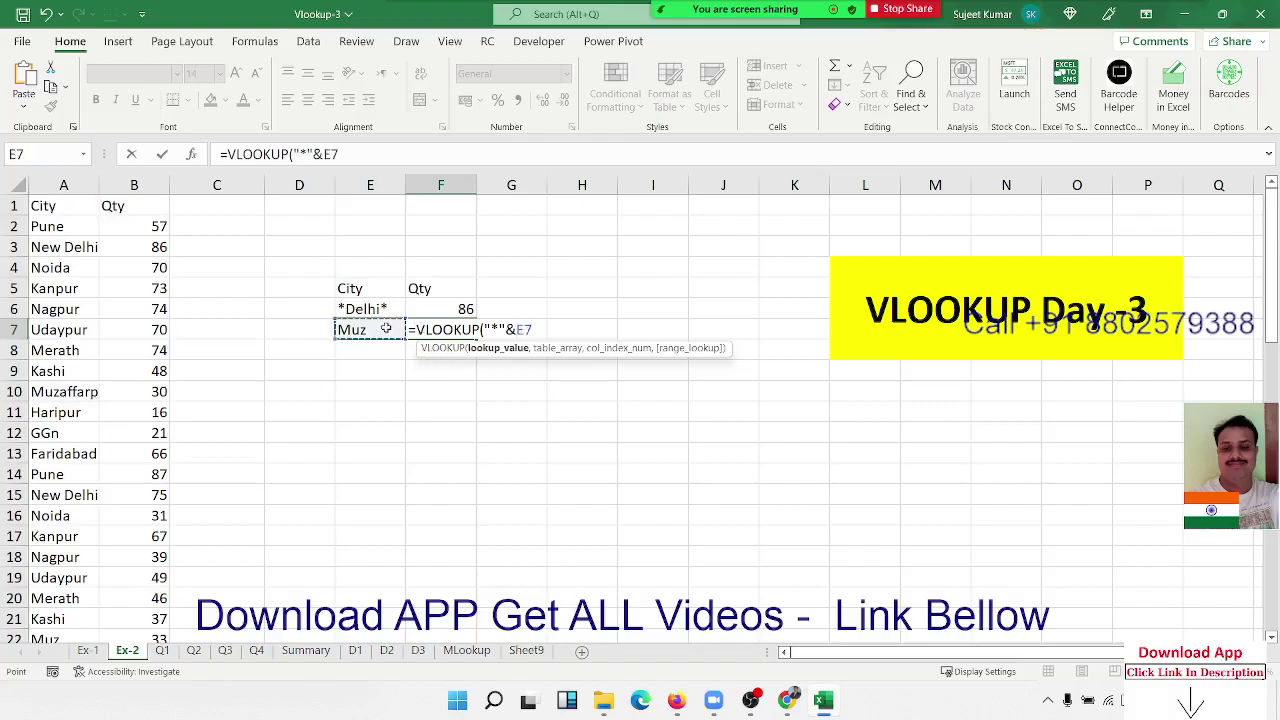
pyautogui.write('&')
pyautogui.write('"*",')
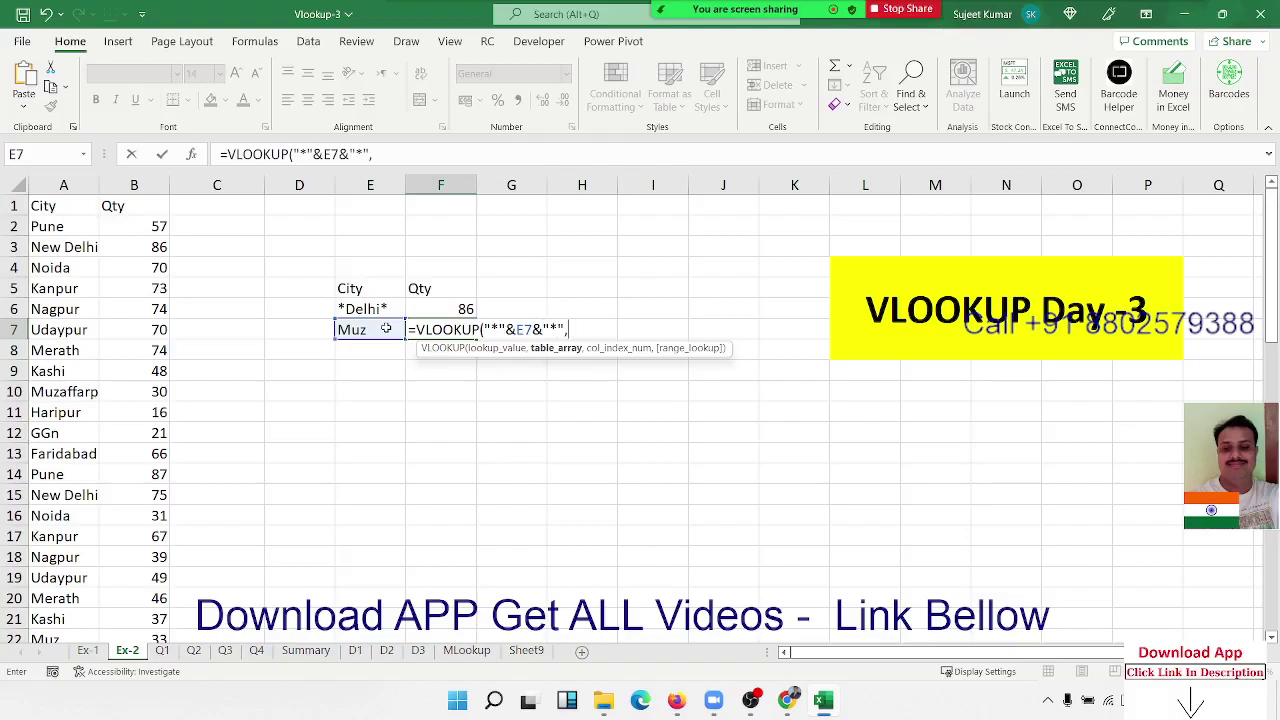
pyautogui.click(88, 185)
pyautogui.moveTo(98, 200); pyautogui.dragTo(118, 204)
pyautogui.write(',')
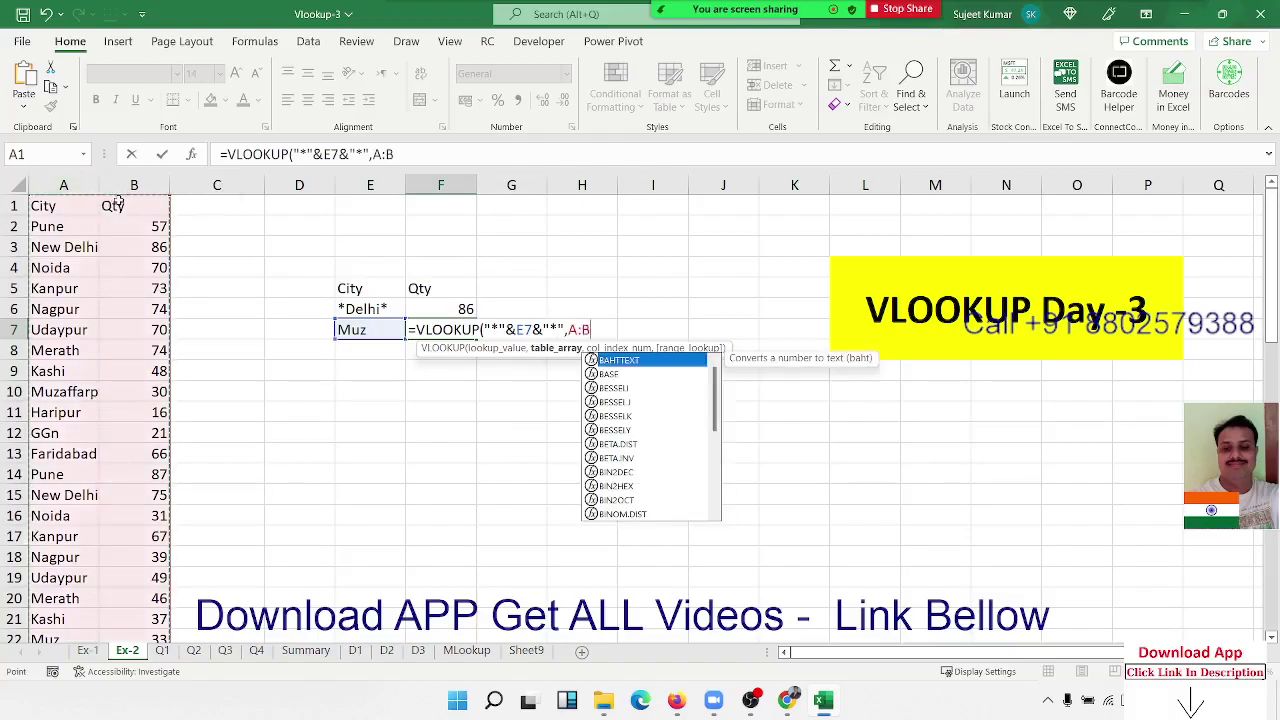
pyautogui.write('2,0')
pyautogui.hotkey('ctrl', 'Return')
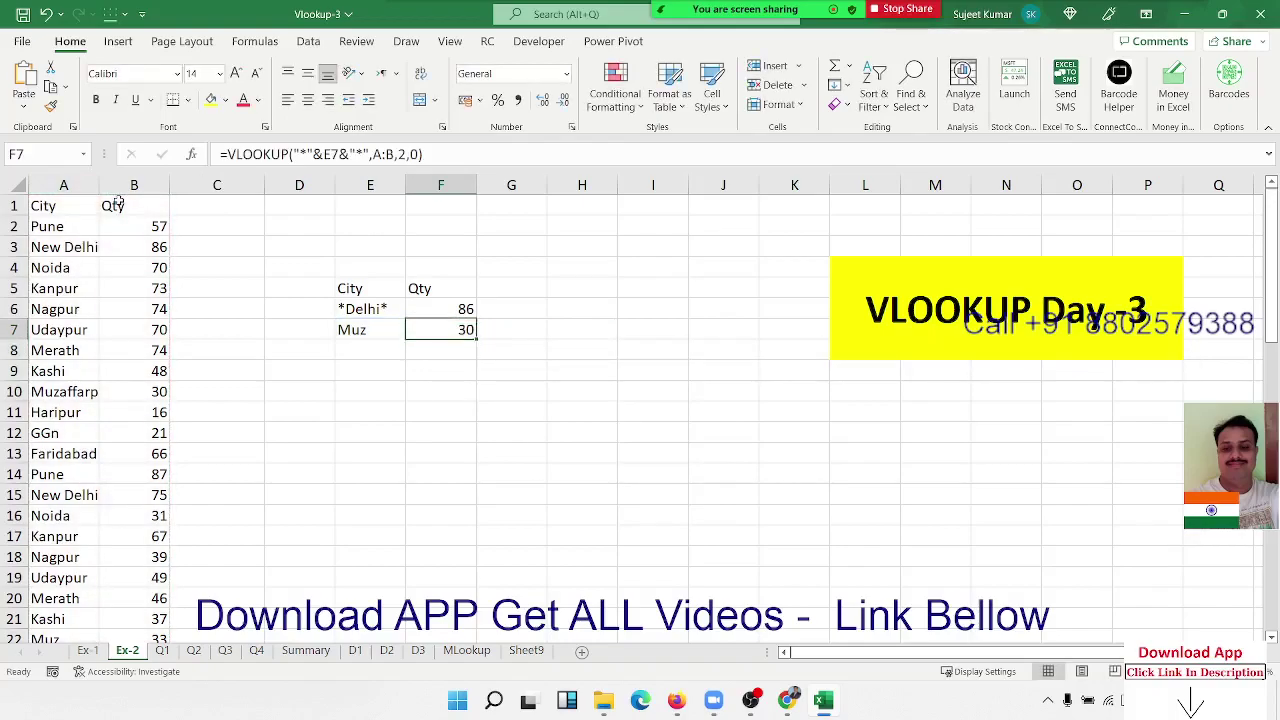
pyautogui.press('Down')
pyautogui.press('Left')
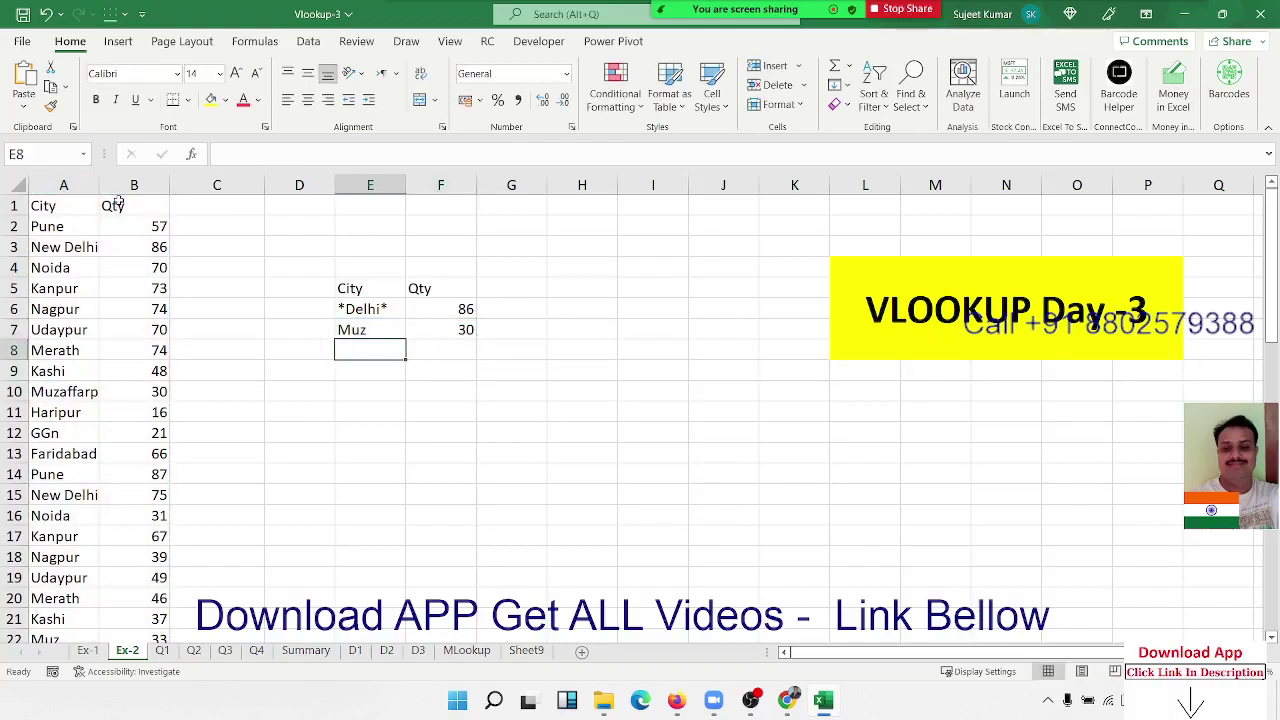
# Enter the wildcard patterns *muz*, *muz and muz* in E8, E9 and E10
pyautogui.write('*m')
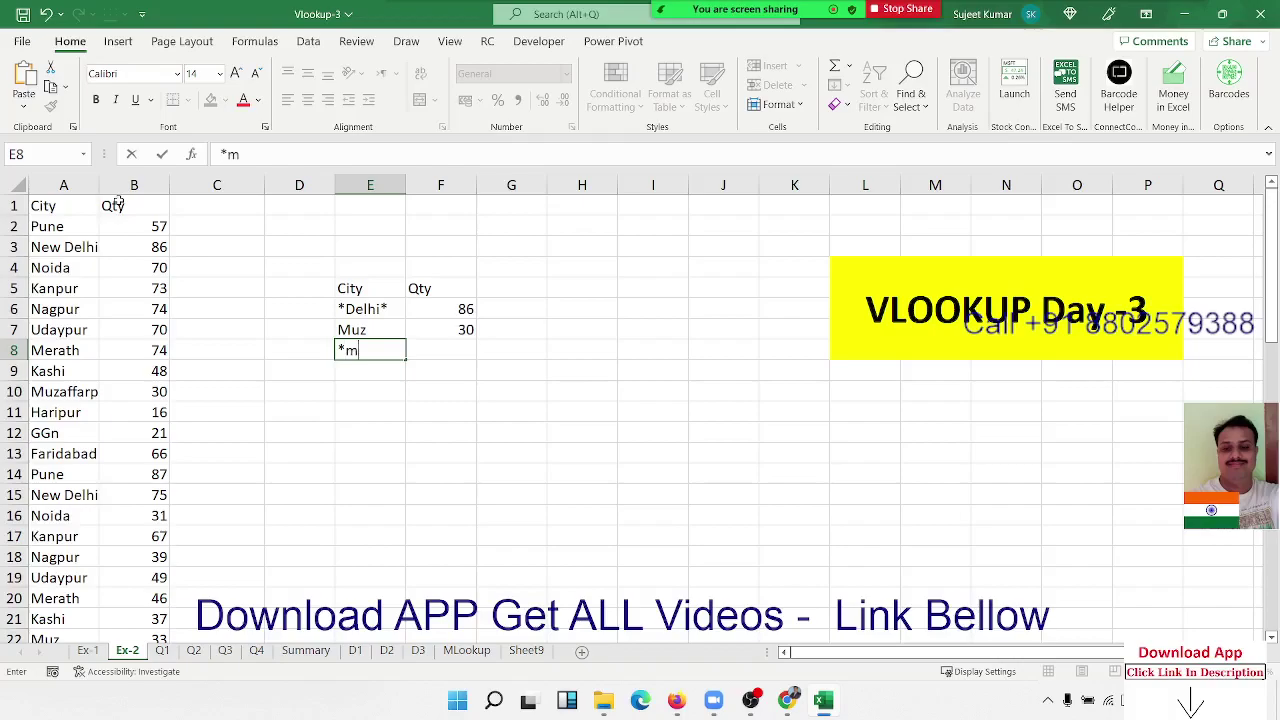
pyautogui.write('uz*')
pyautogui.press('Return')
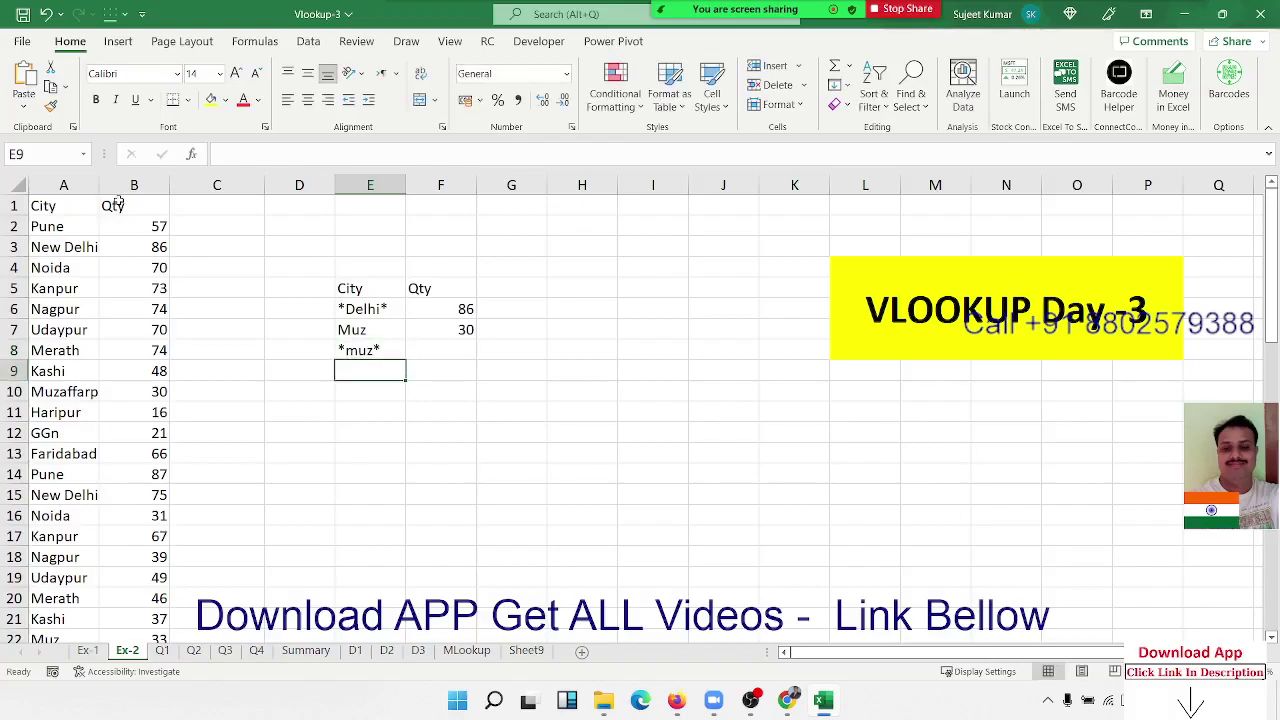
pyautogui.write('*mu')
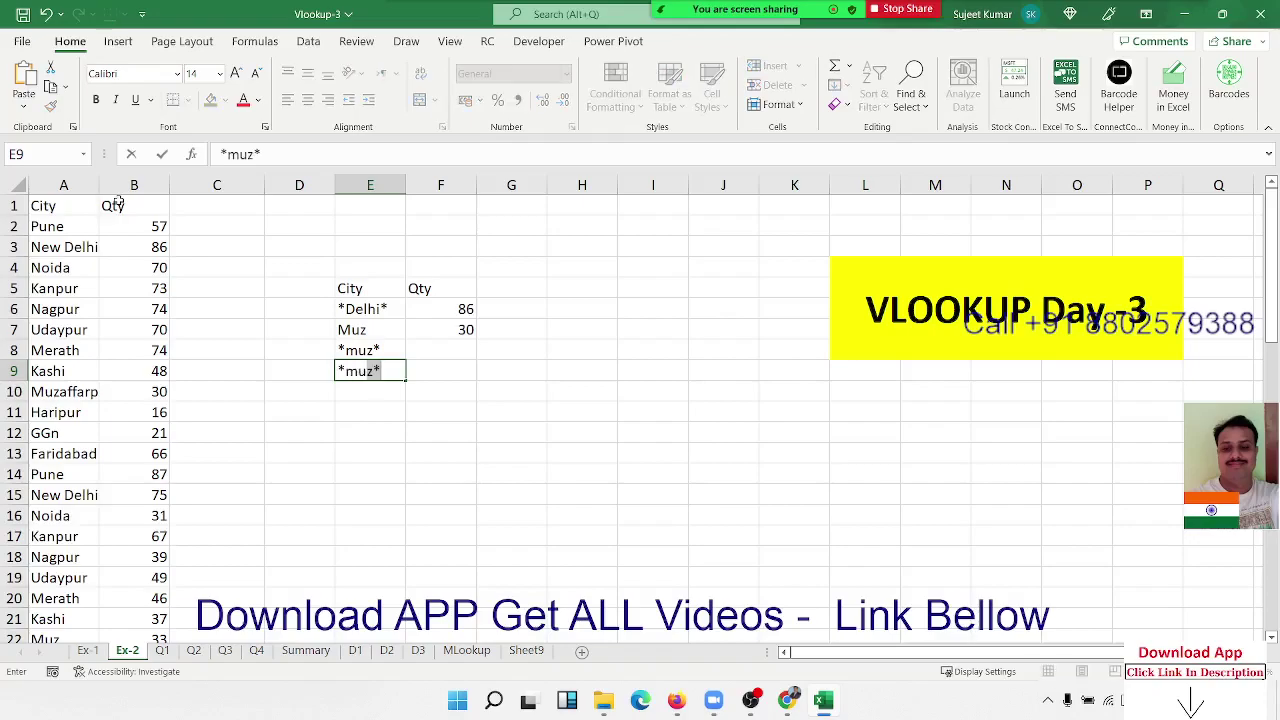
pyautogui.write('z')
pyautogui.press('BackSpace')
pyautogui.press('Return')
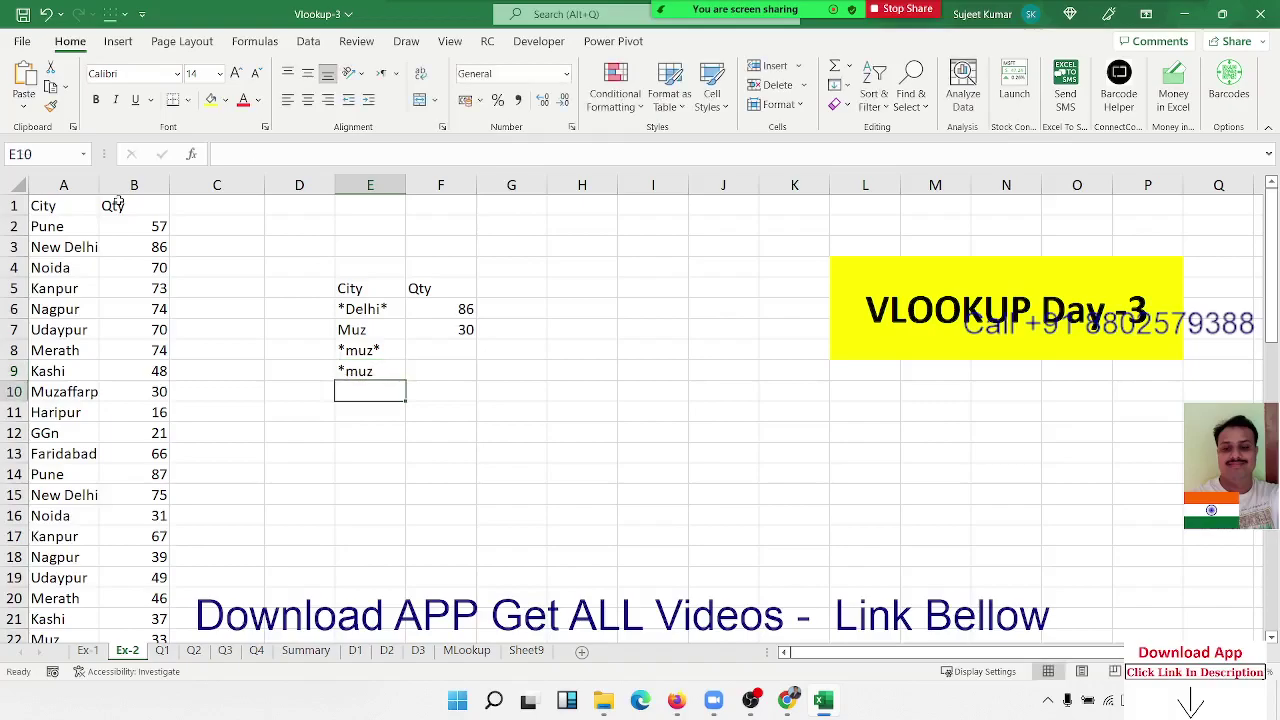
pyautogui.write('muz*')
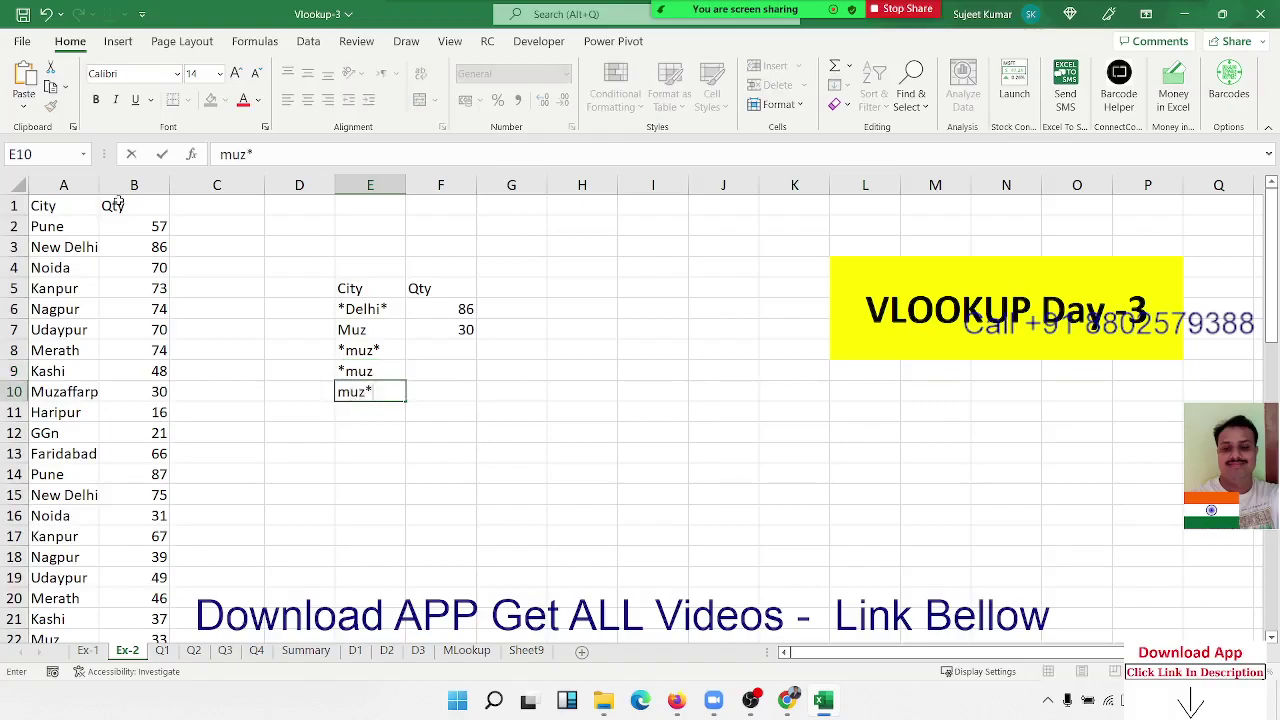
pyautogui.press('Return')
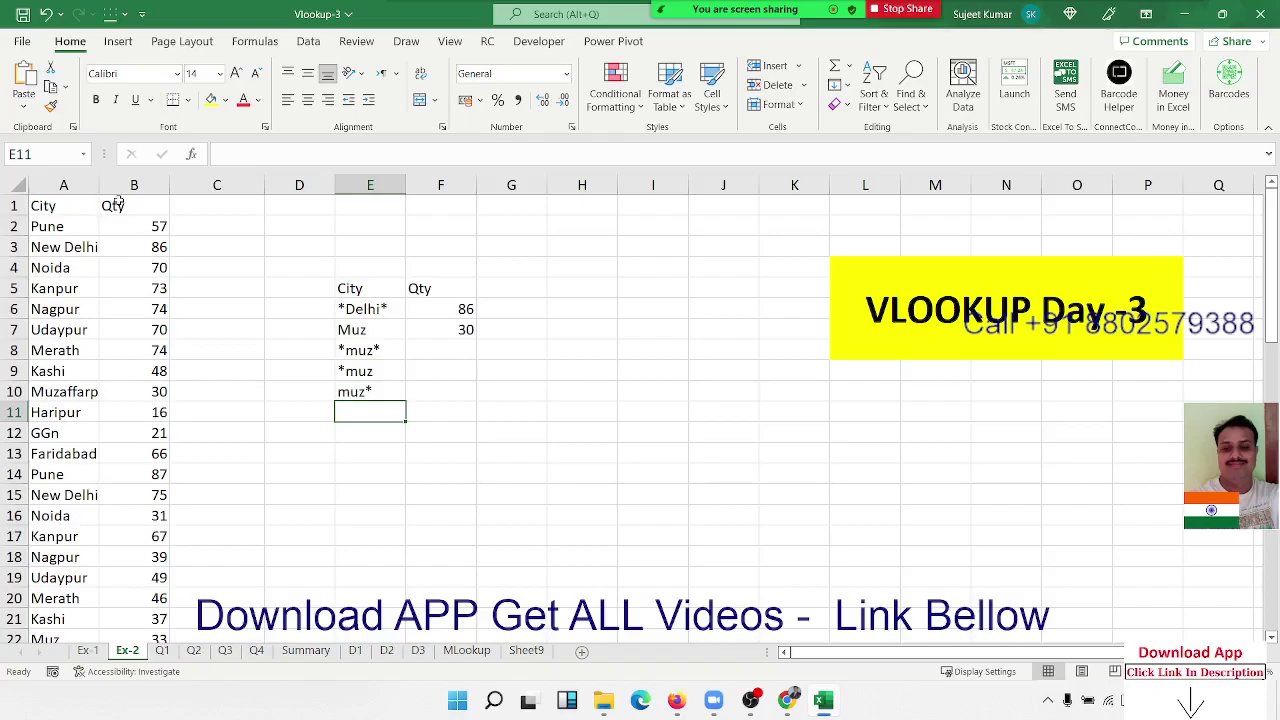
# Replace Nagpur in A6 with A9, keeping its quantity of 74
pyautogui.click(46, 306)
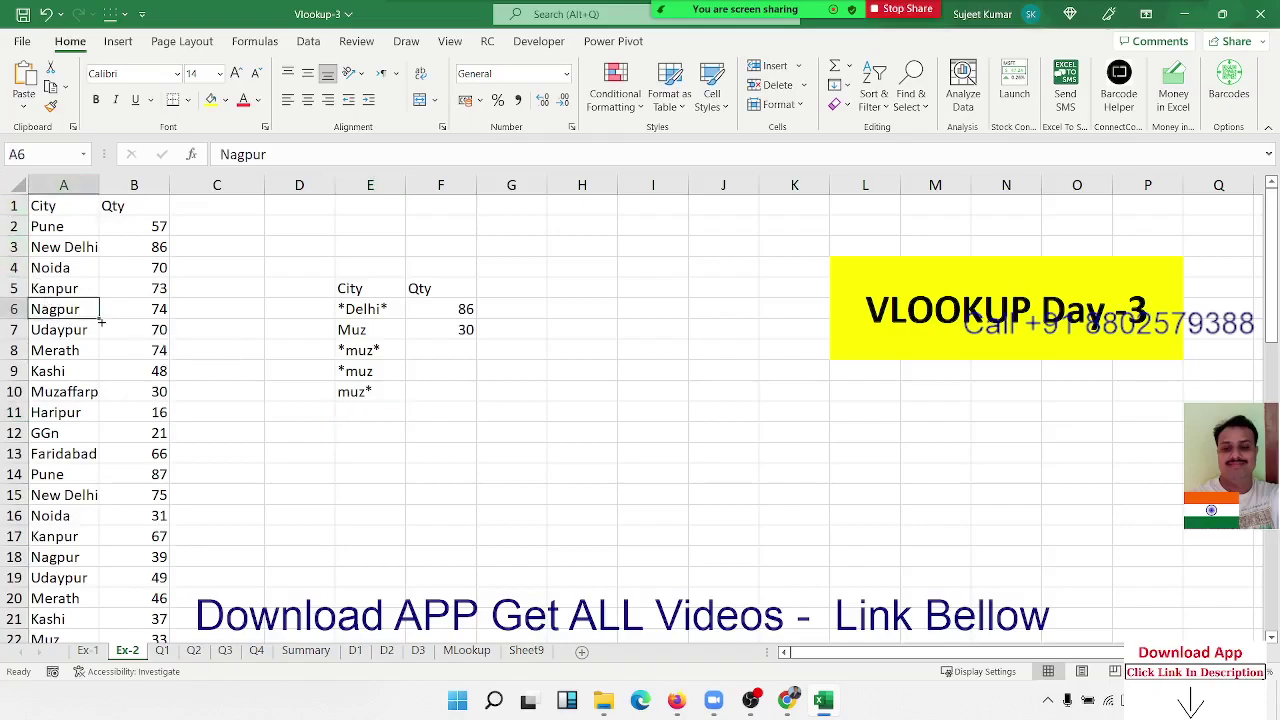
pyautogui.write('A')
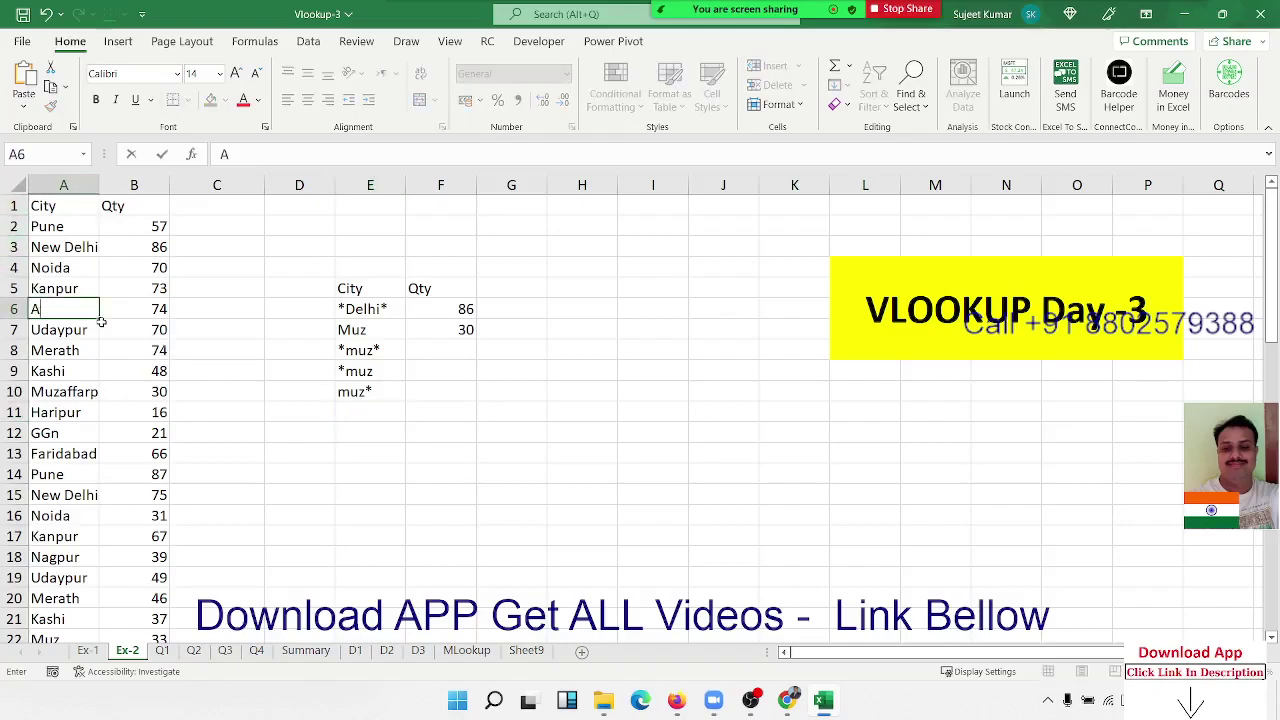
pyautogui.write('9')
pyautogui.press('Return')
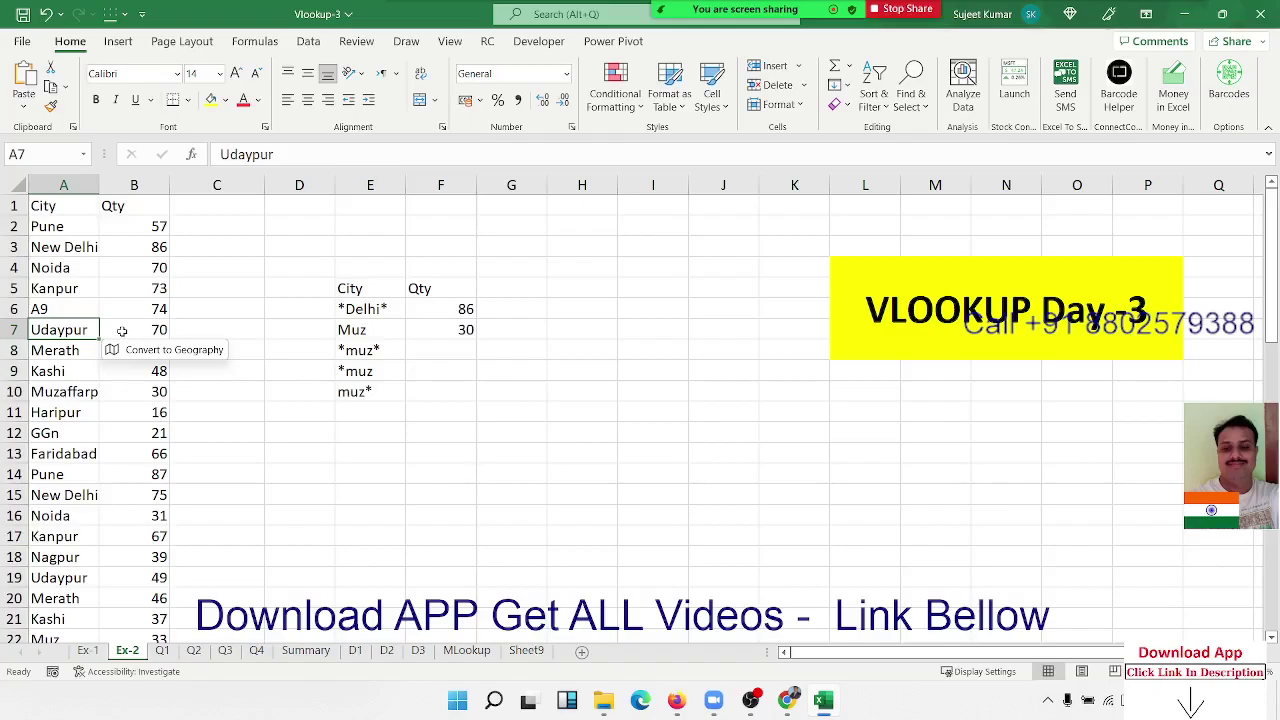
pyautogui.moveTo(92, 312); pyautogui.dragTo(118, 314)
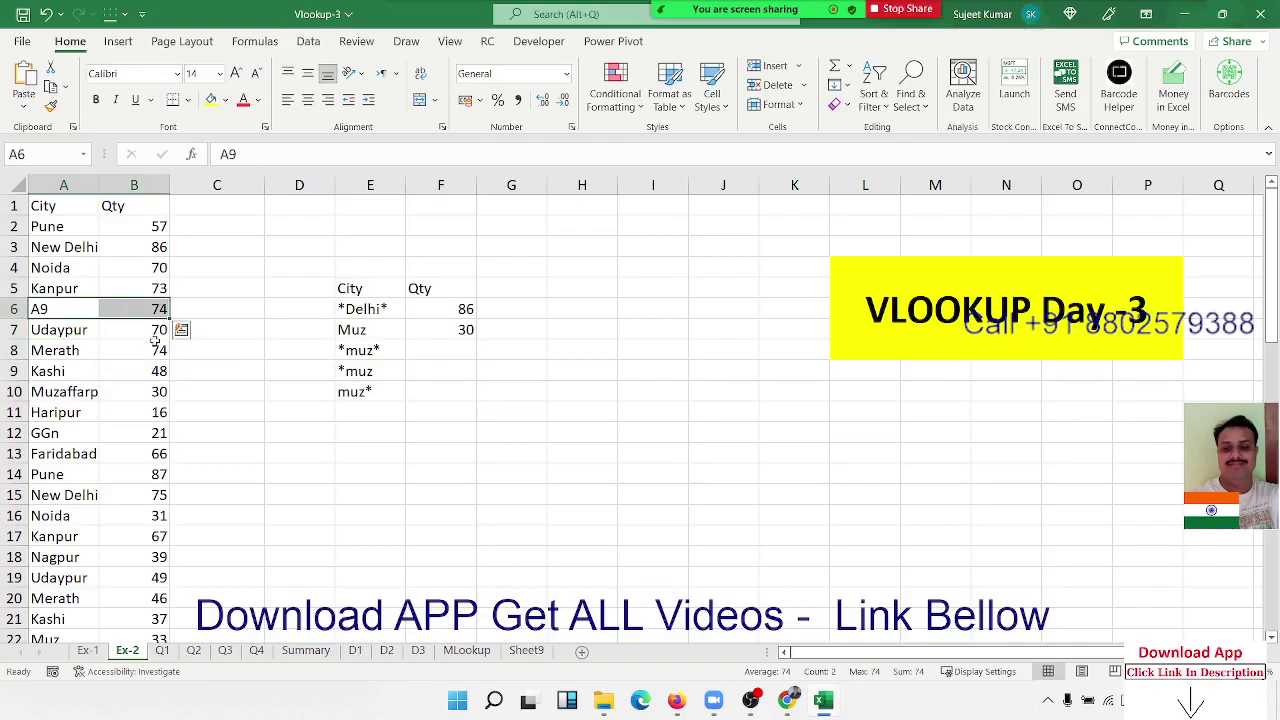
# Enter the wildcard ?? as the lookup value in E12
pyautogui.click(354, 432)
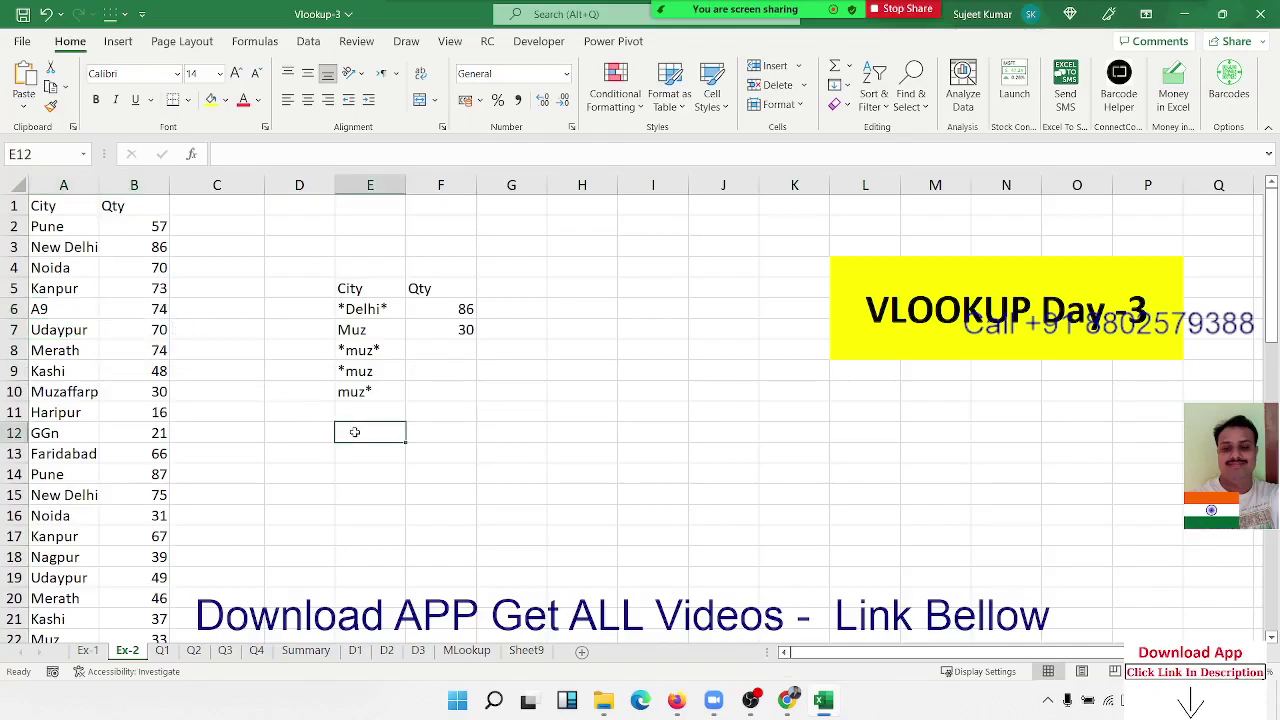
pyautogui.write('??')
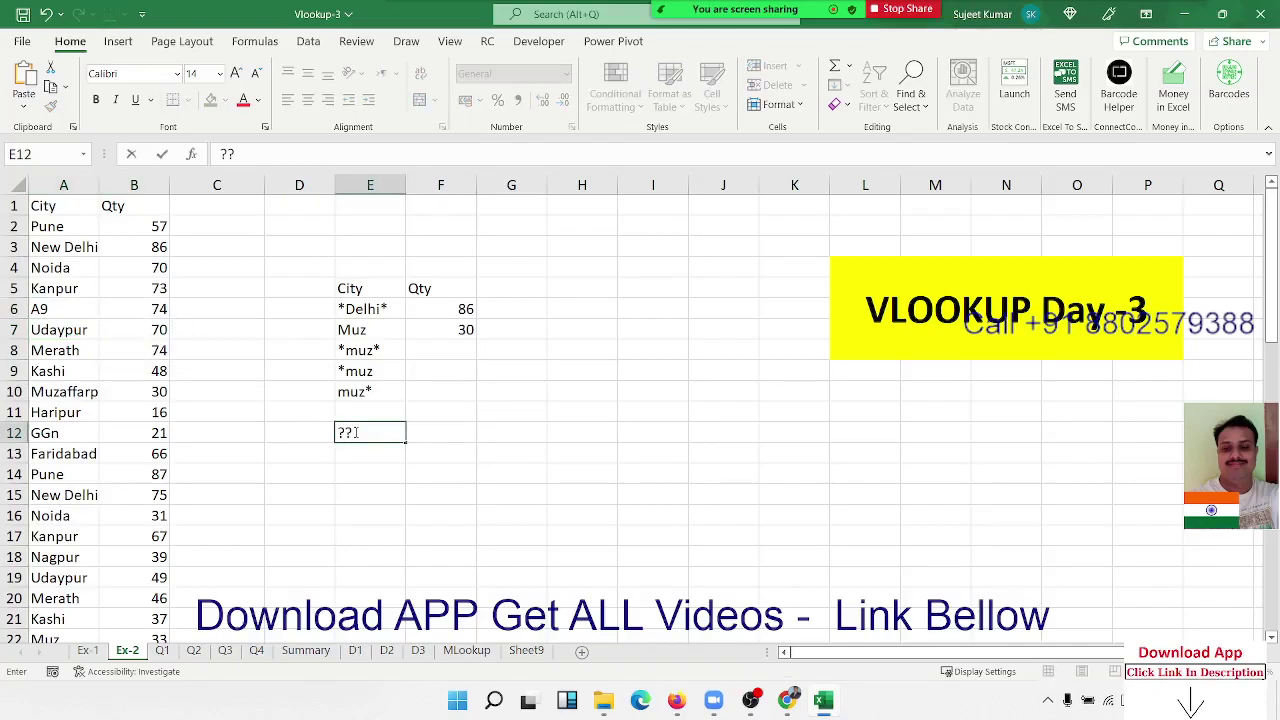
pyautogui.press('Return')
# In F12, enter =VLOOKUP(E12,A:B,2,0), which returns 74
pyautogui.click(354, 432)
pyautogui.press('Right')
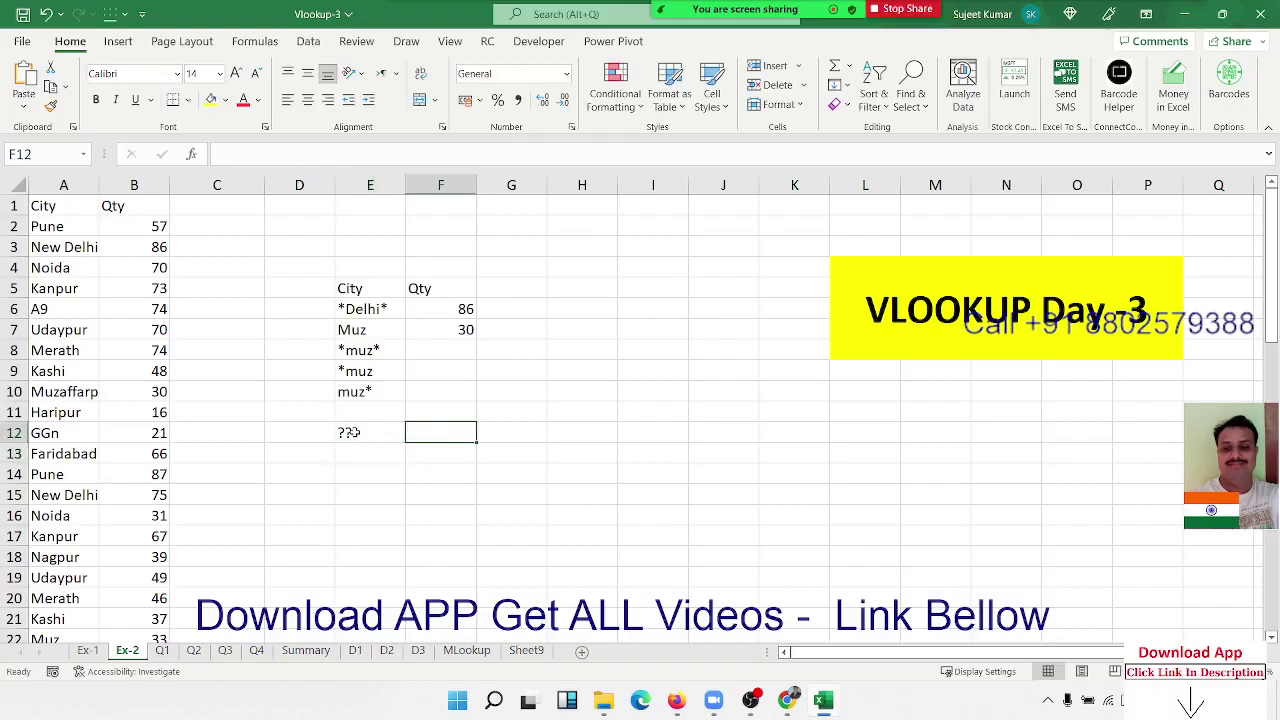
pyautogui.write('=vl')
pyautogui.press('Tab')
pyautogui.click(354, 432)
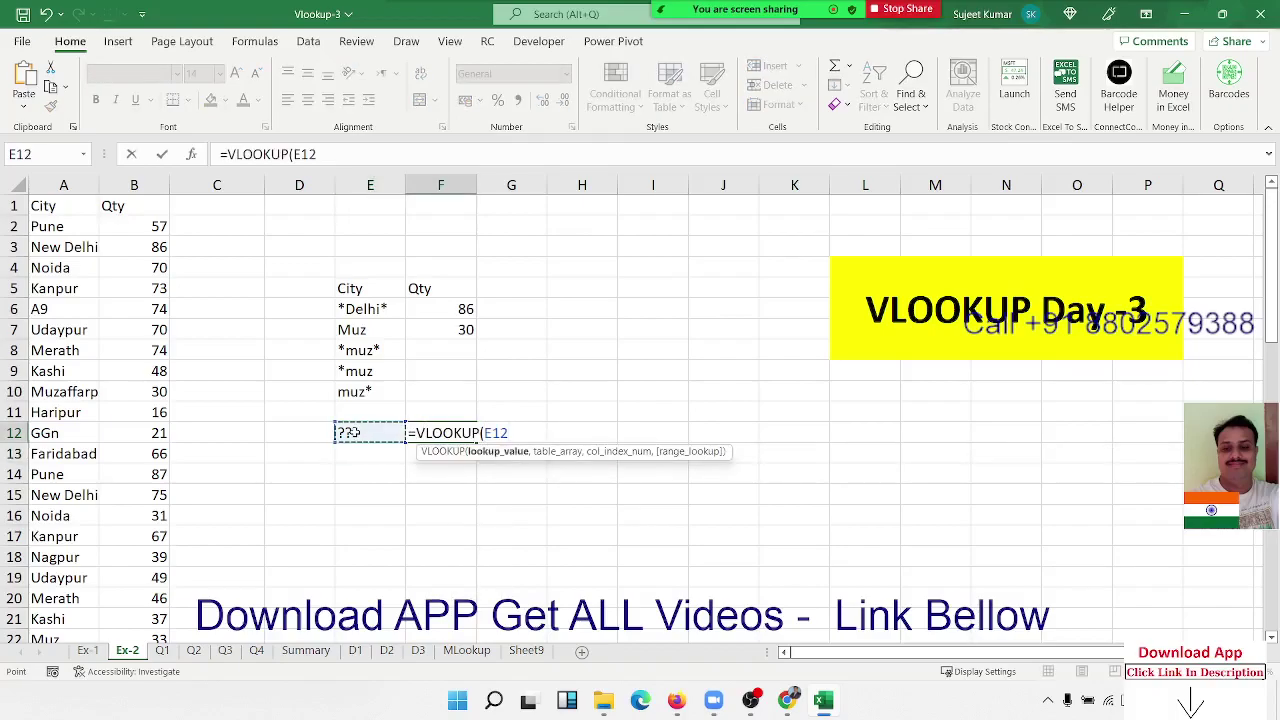
pyautogui.write(',A:A')
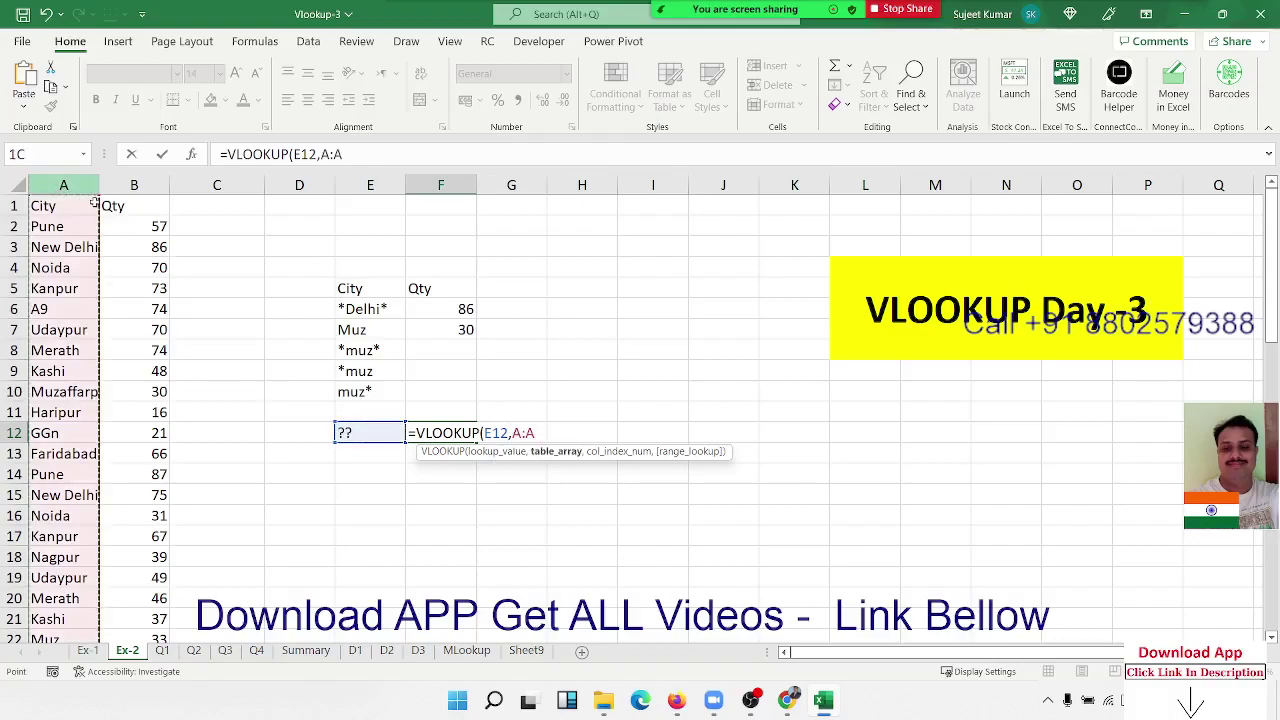
pyautogui.moveTo(63, 185); pyautogui.dragTo(114, 203)
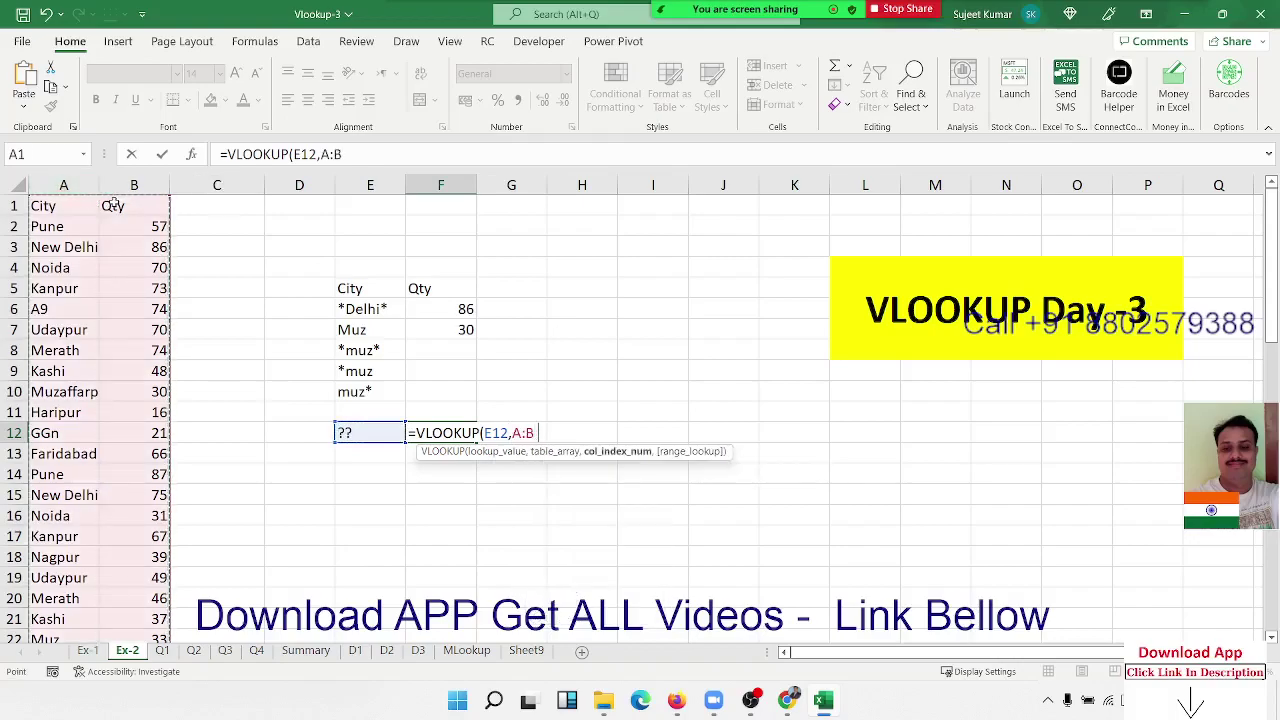
pyautogui.write(',2,0')
pyautogui.press('Return')
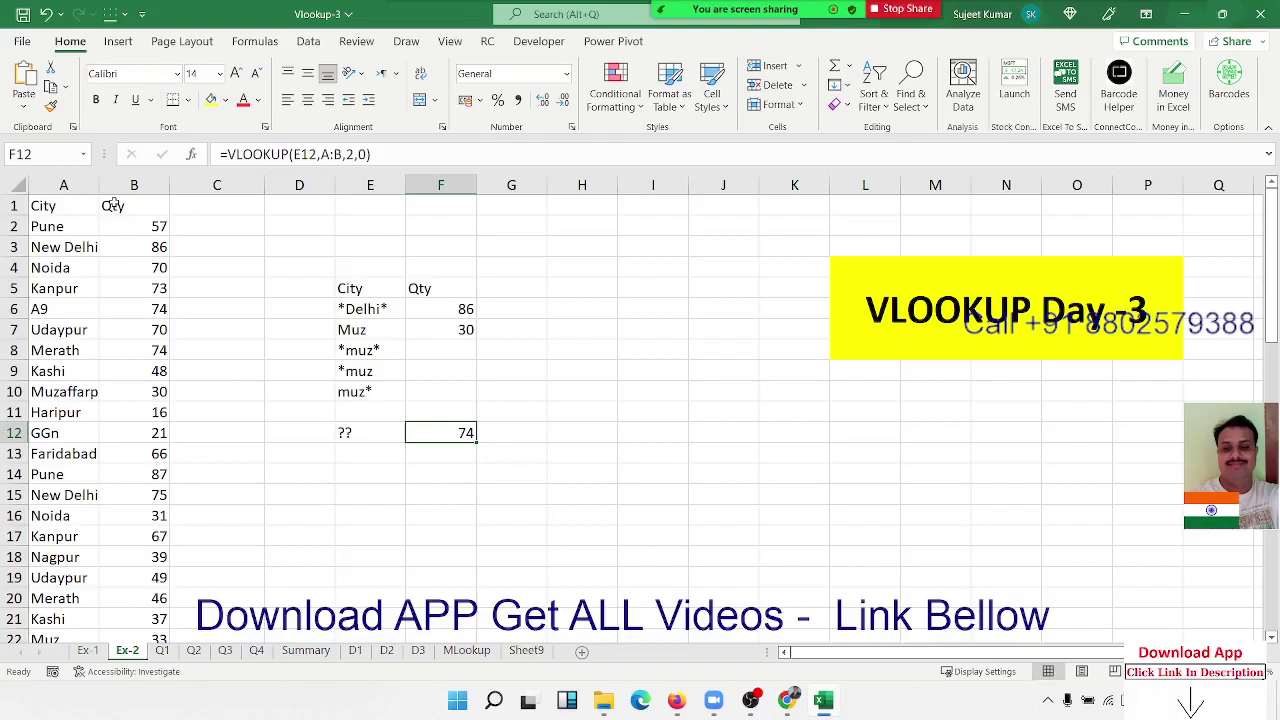
pyautogui.press('Left')
pyautogui.press('Right')
# Browse the Q1–Q4 sheets, then clear the quarterly figures in Summary's B2:F11
pyautogui.click(162, 651)
pyautogui.click(193, 651)
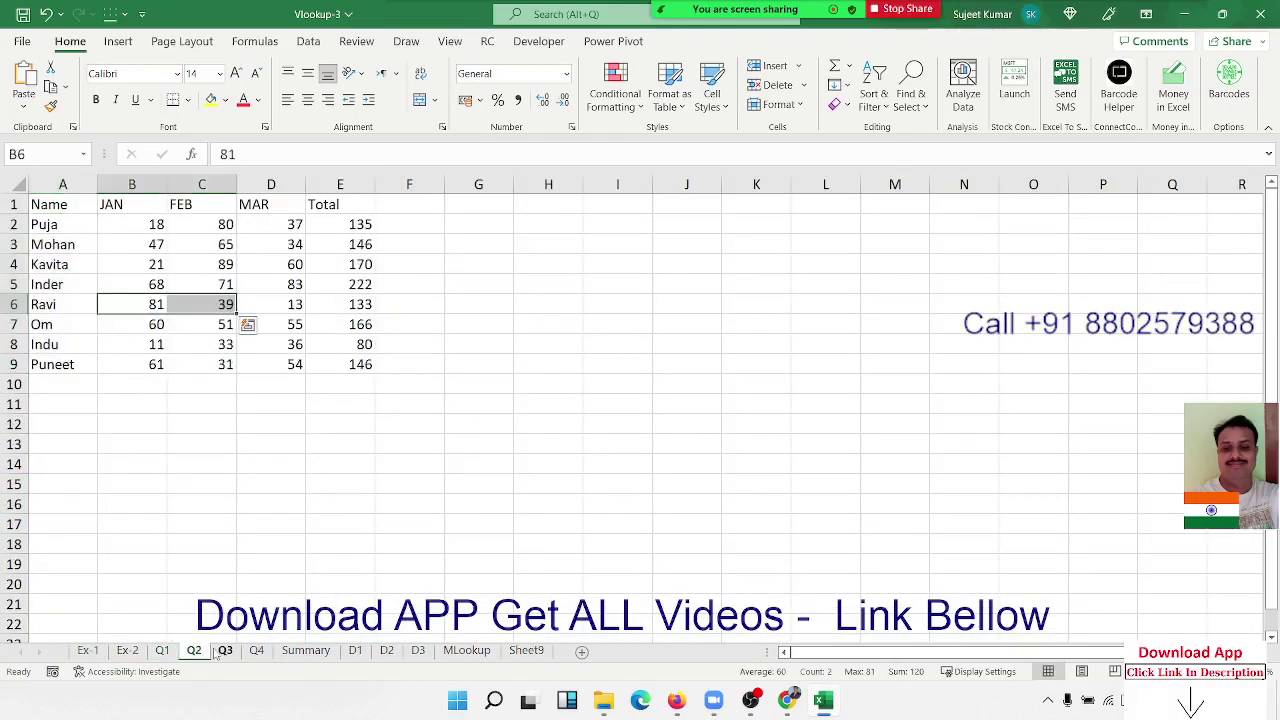
pyautogui.click(225, 651)
pyautogui.click(256, 653)
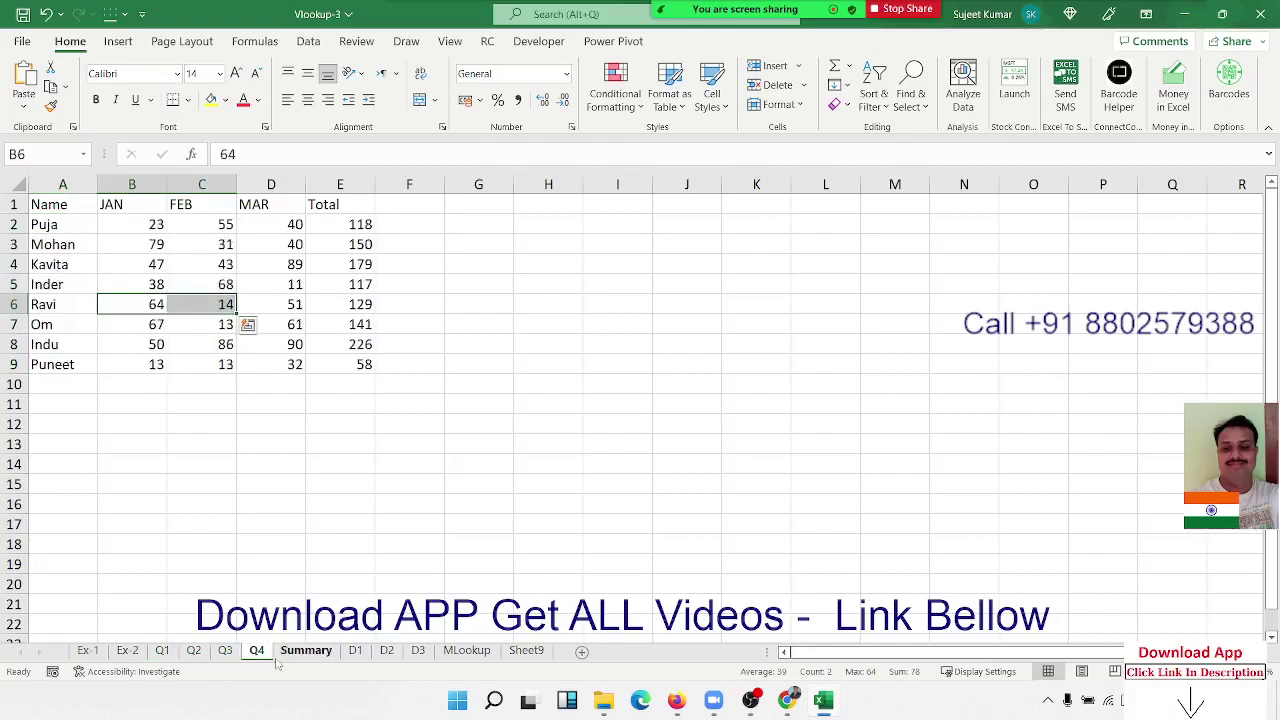
pyautogui.click(300, 651)
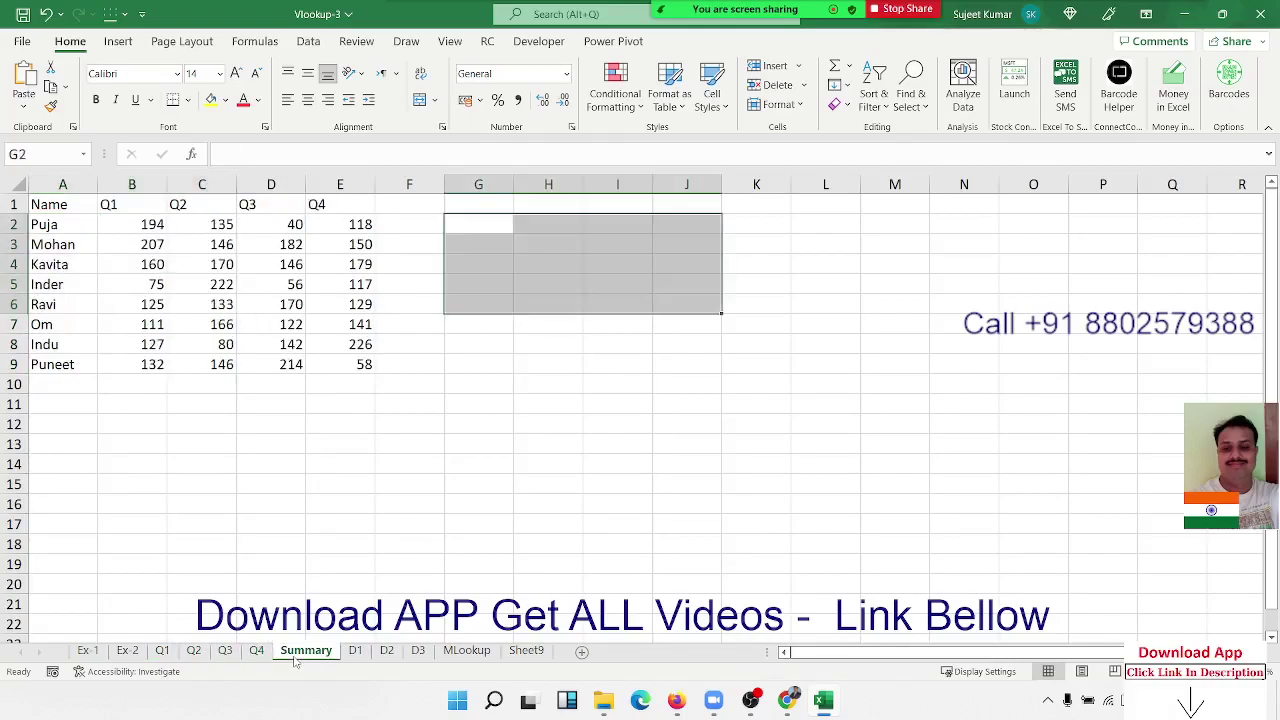
pyautogui.moveTo(143, 222); pyautogui.dragTo(393, 394)
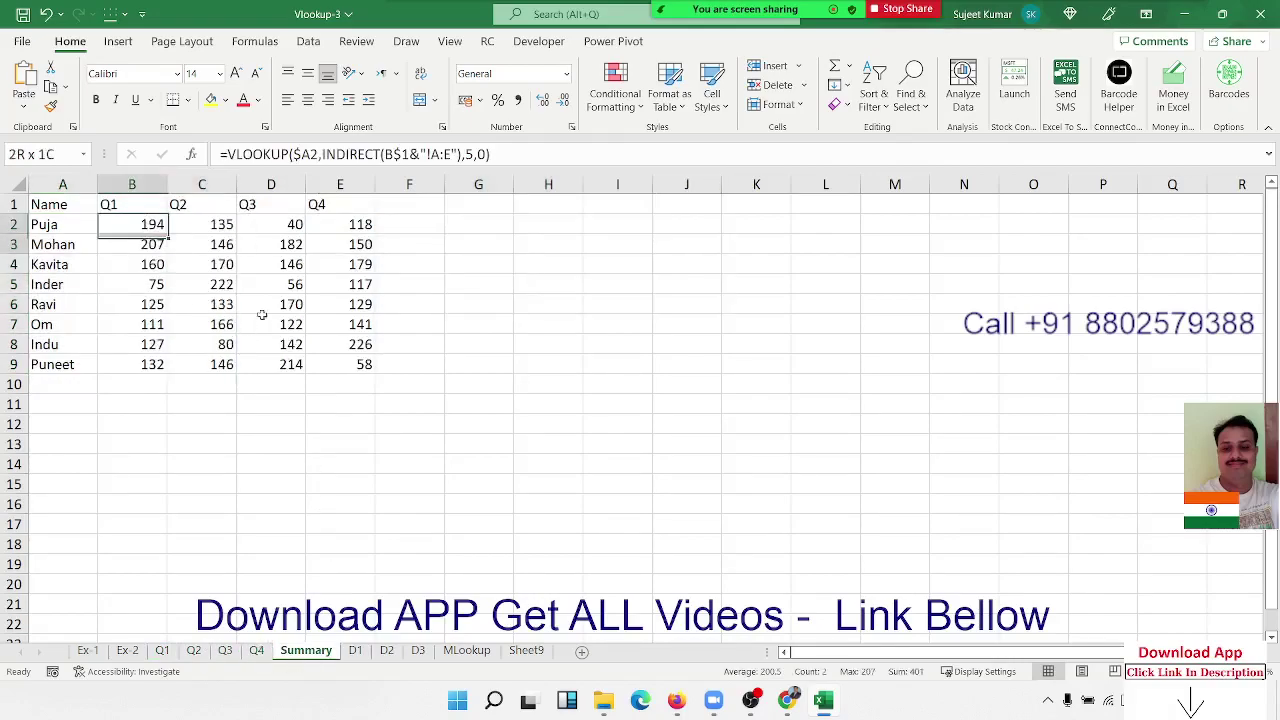
pyautogui.press('Delete')
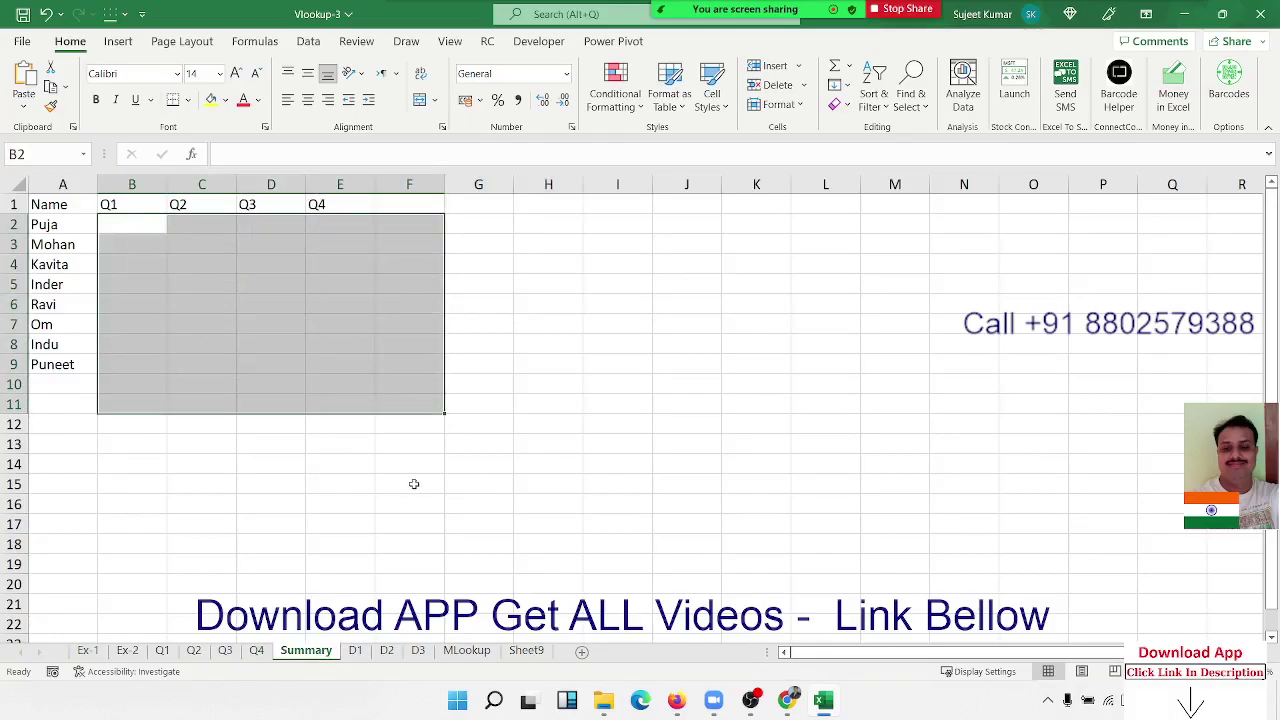
pyautogui.click(412, 484)
# Review the Q1–Q4 sheets and check Q1's Total column values 194 and 132
pyautogui.click(162, 651)
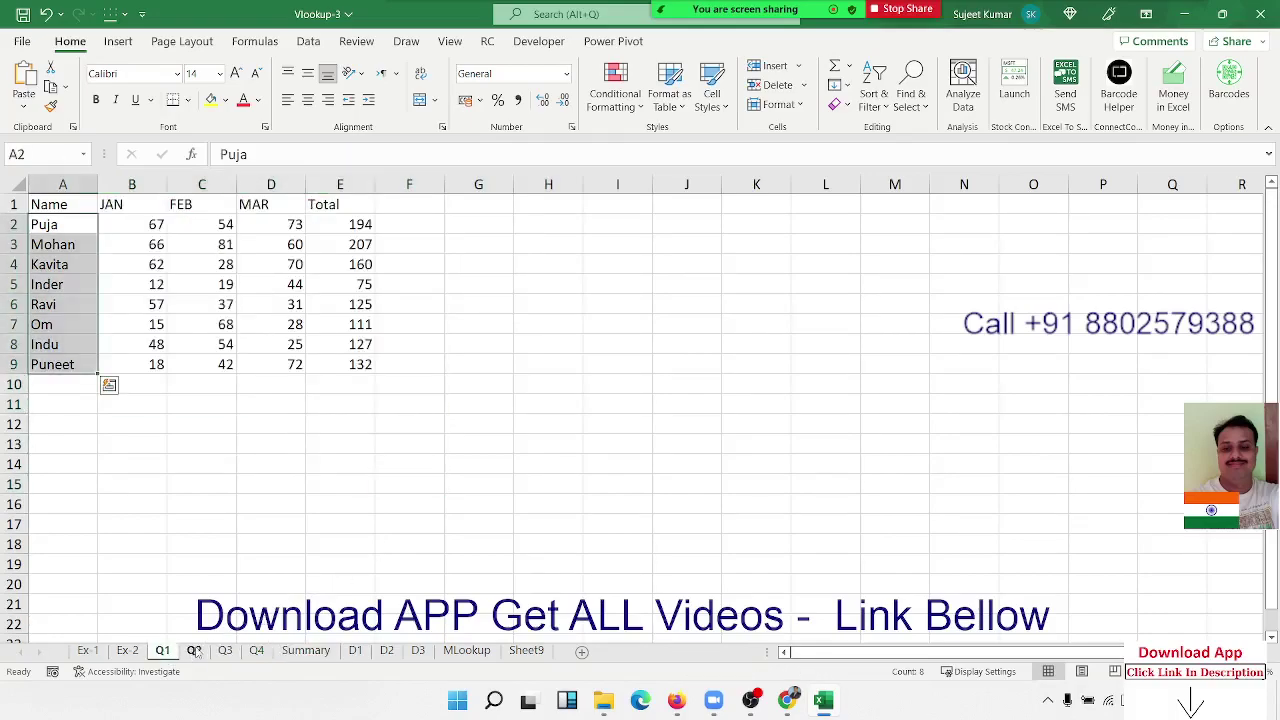
pyautogui.click(193, 651)
pyautogui.click(225, 651)
pyautogui.click(256, 651)
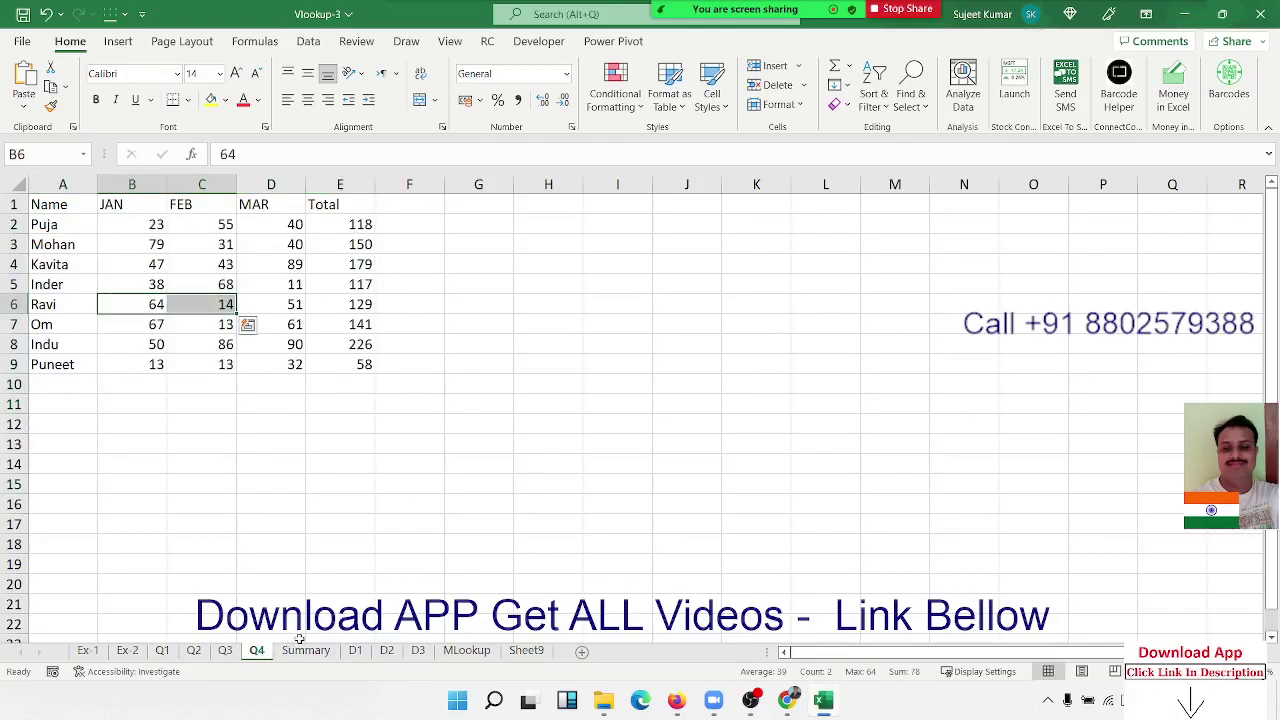
pyautogui.click(328, 655)
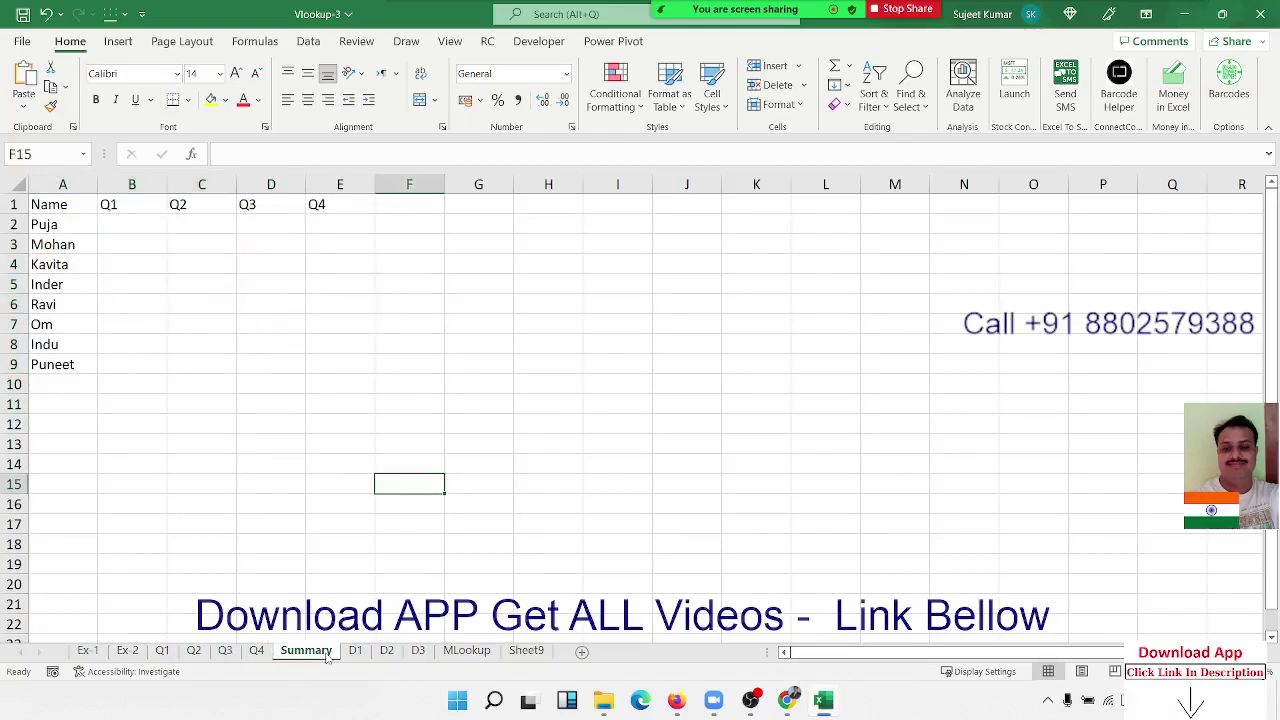
pyautogui.click(162, 651)
pyautogui.click(341, 226)
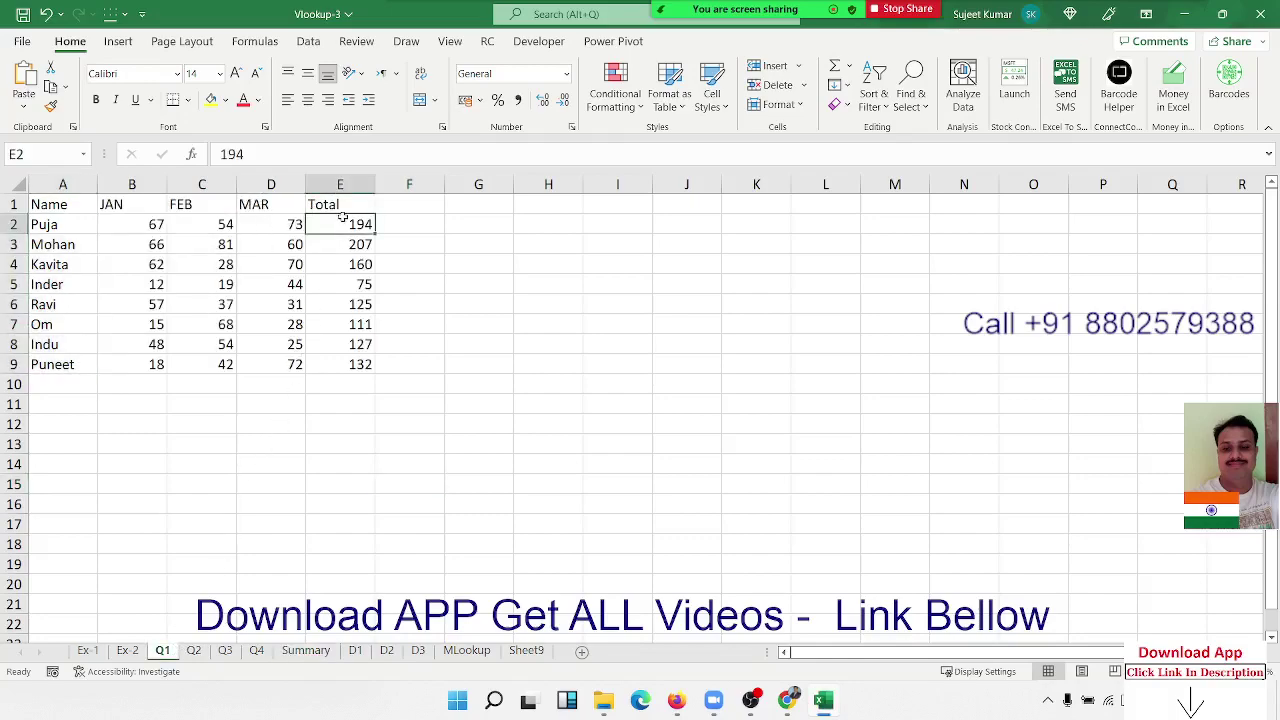
pyautogui.click(352, 366)
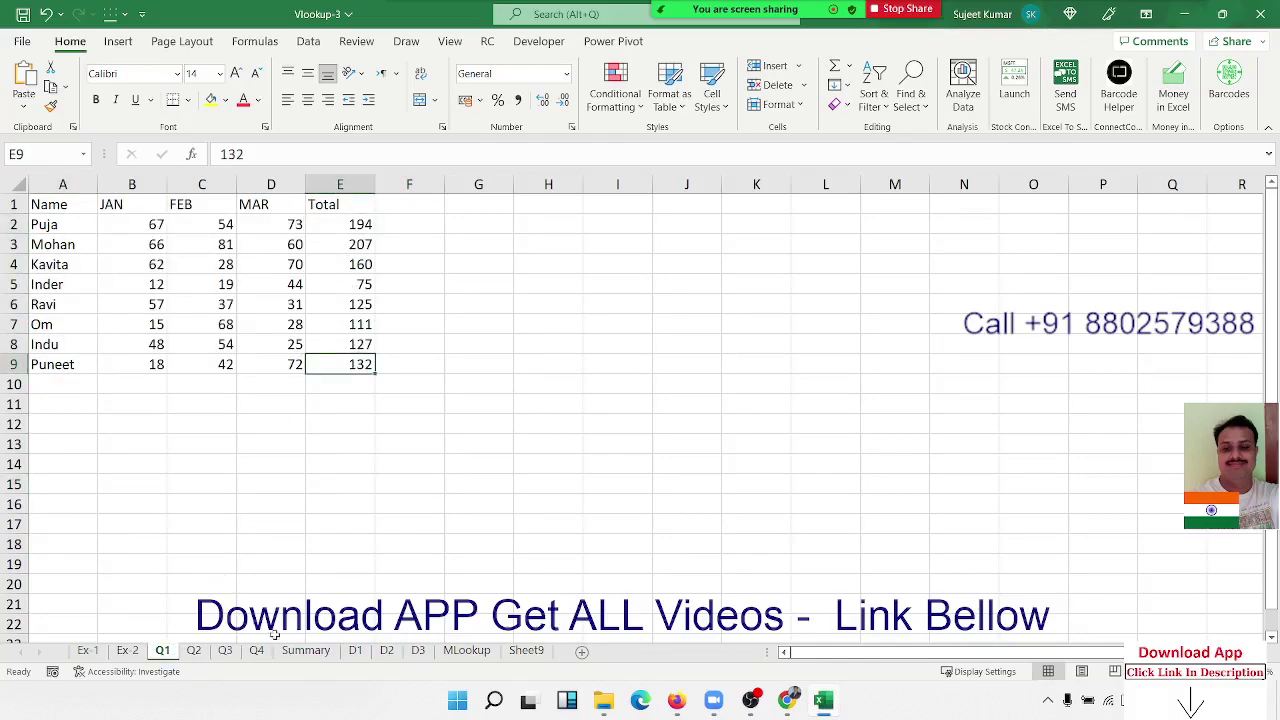
pyautogui.click(305, 651)
# Enter =VLOOKUP(A2,'Q1'!A:E,5,0) in B2 so Puja's Q1 shows 194
pyautogui.click(110, 221)
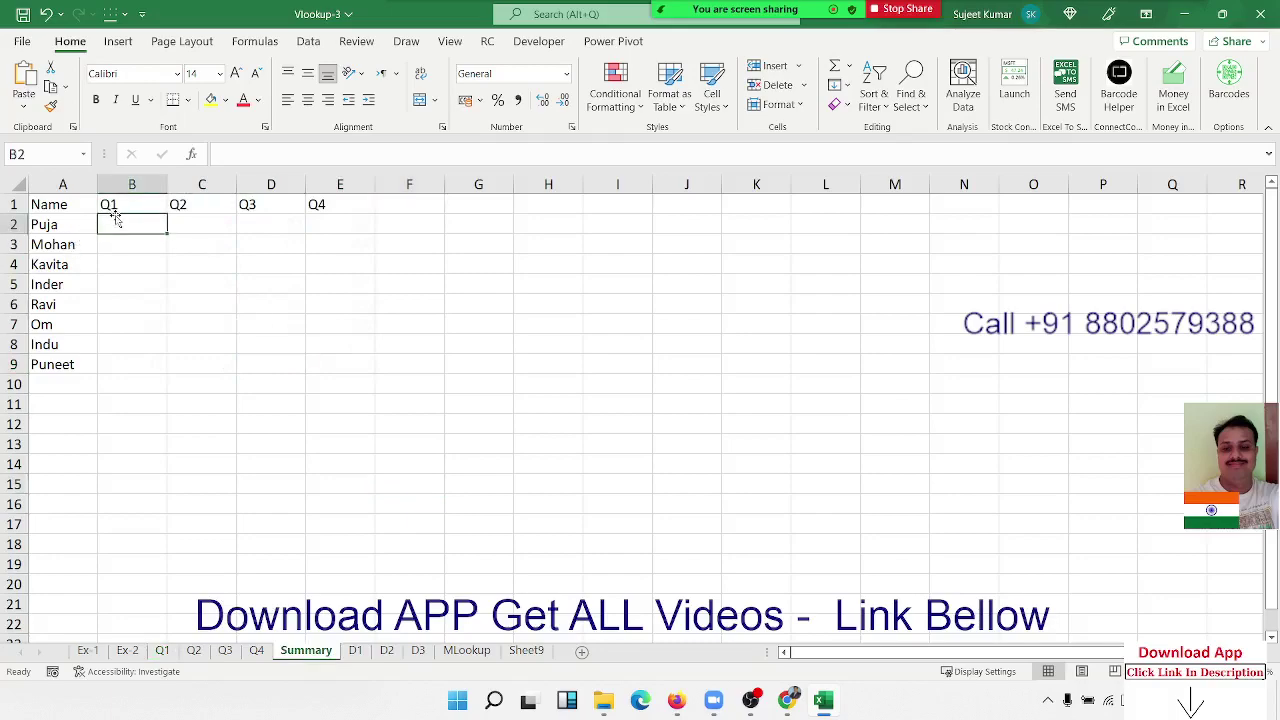
pyautogui.write('=v')
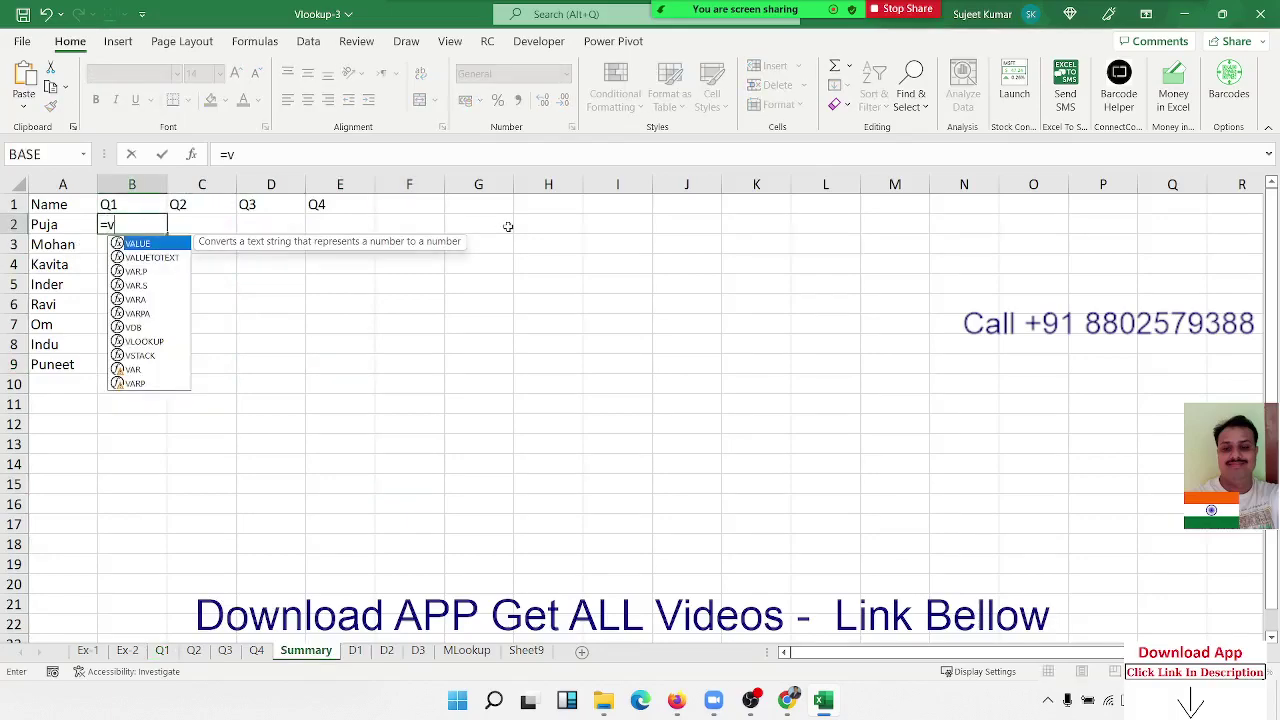
pyautogui.write('l')
pyautogui.press('Tab')
pyautogui.press('Left')
pyautogui.write(',')
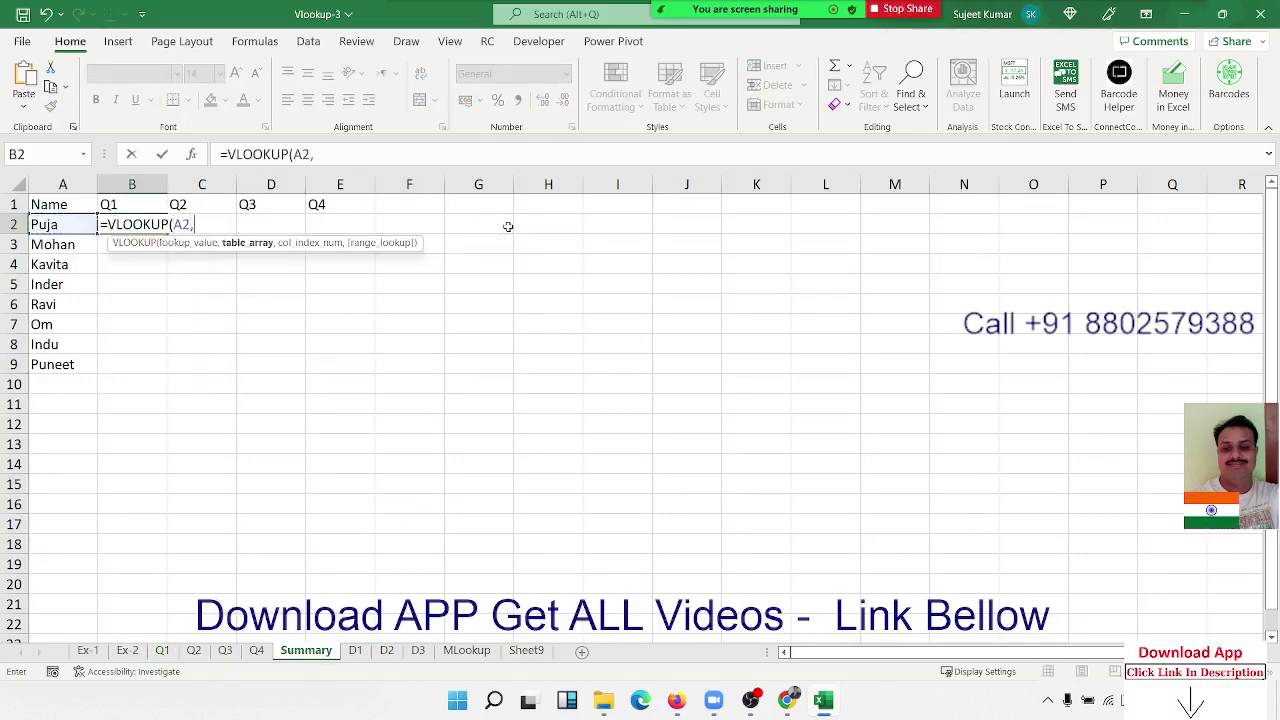
pyautogui.click(163, 650)
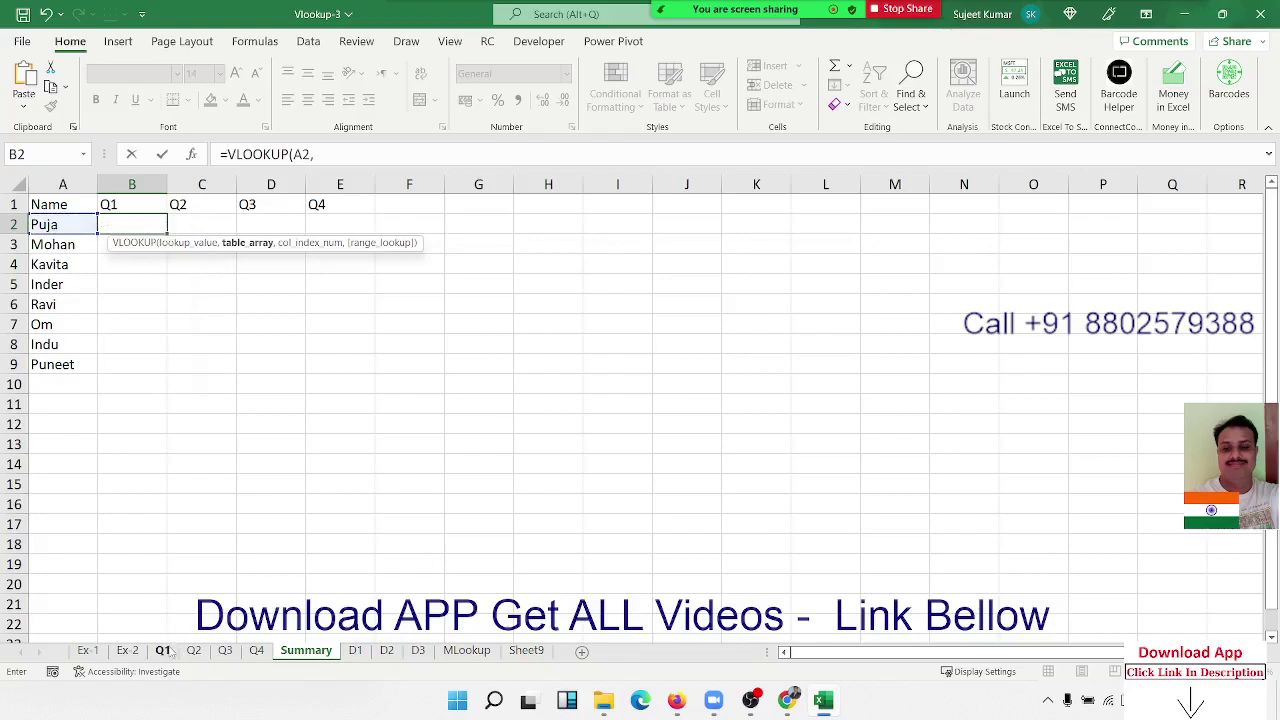
pyautogui.moveTo(62, 184); pyautogui.dragTo(334, 173)
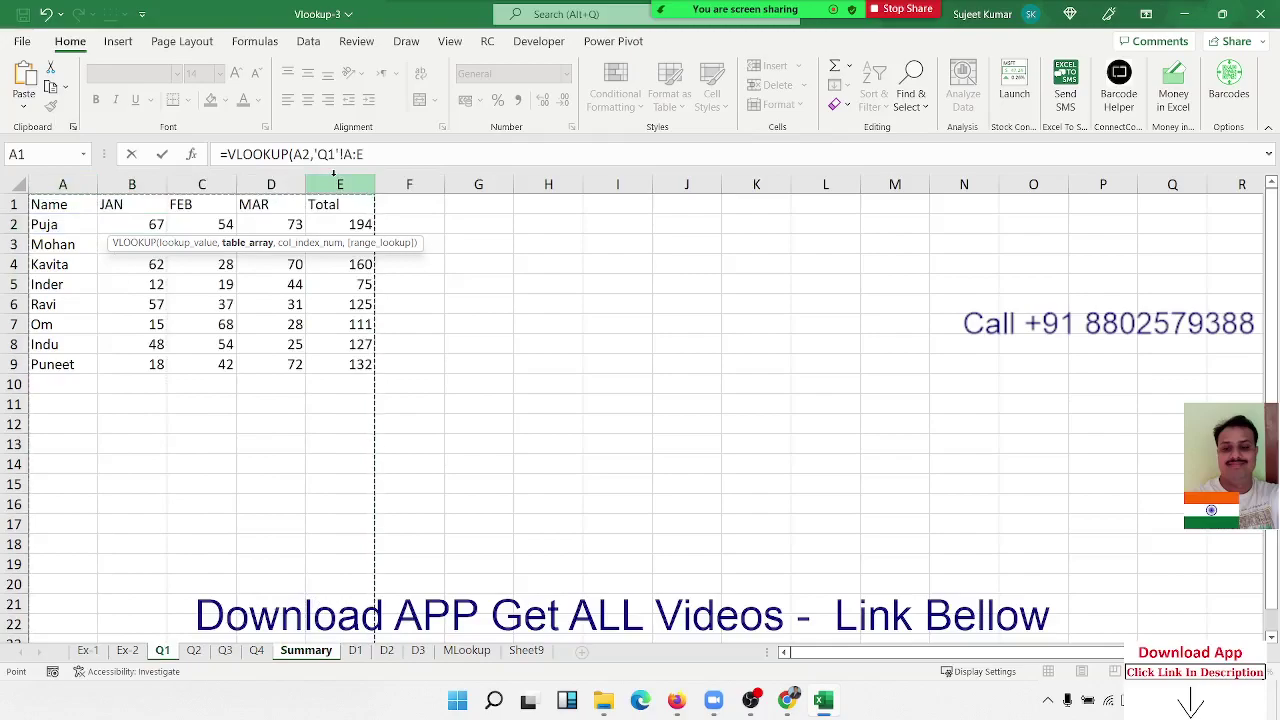
pyautogui.write(',5,')
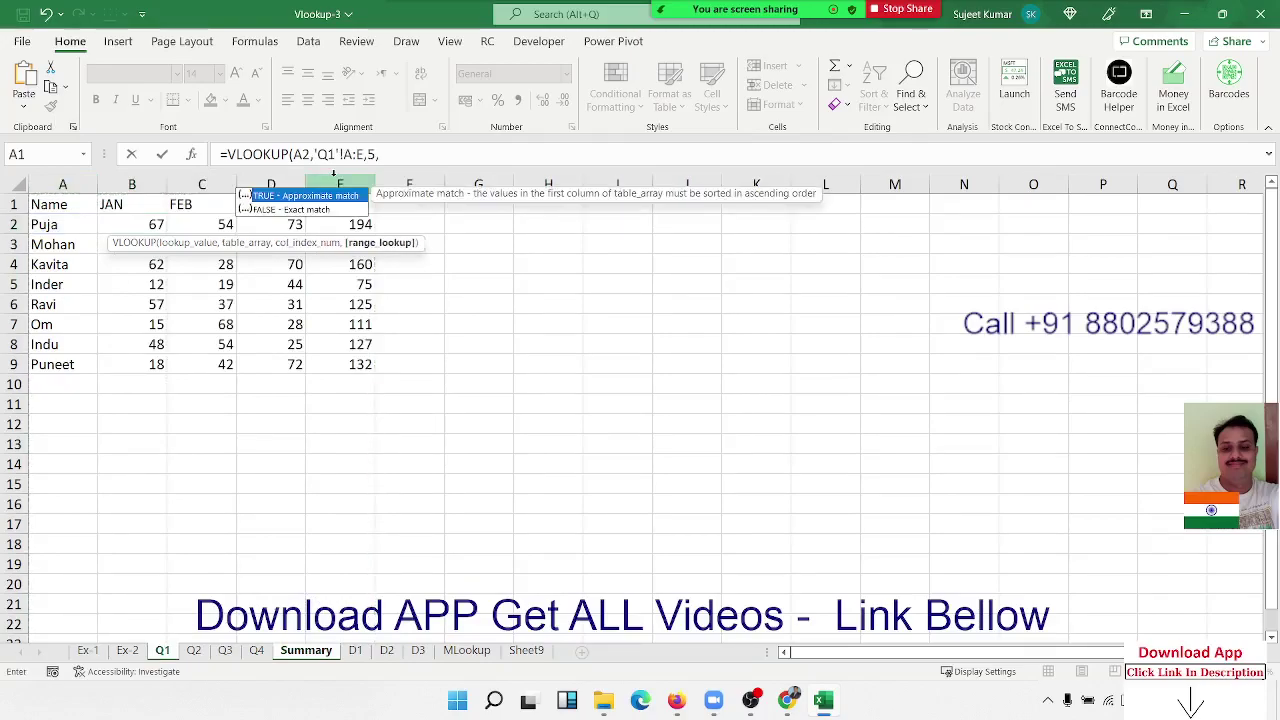
pyautogui.write('0')
pyautogui.press('Return')
pyautogui.press('Up')
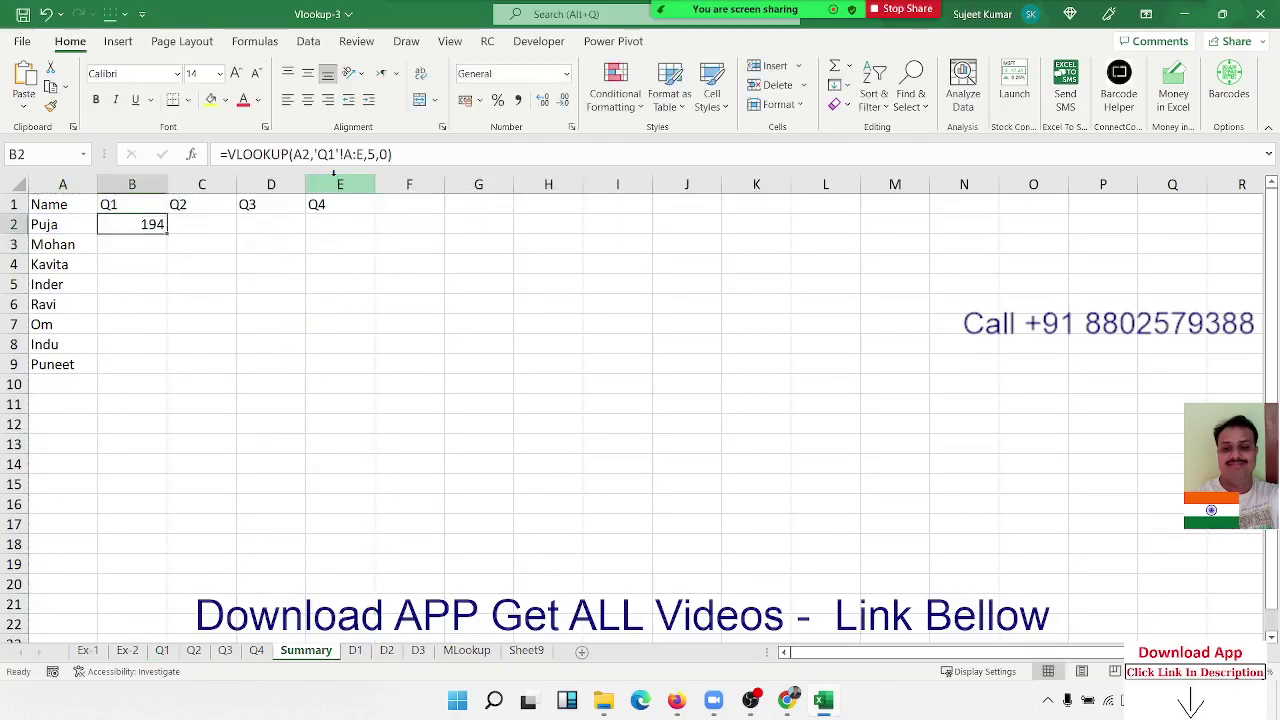
# Abandon the VLOOKUP started in C2 and select B2's formula text in the formula bar
pyautogui.press('Right')
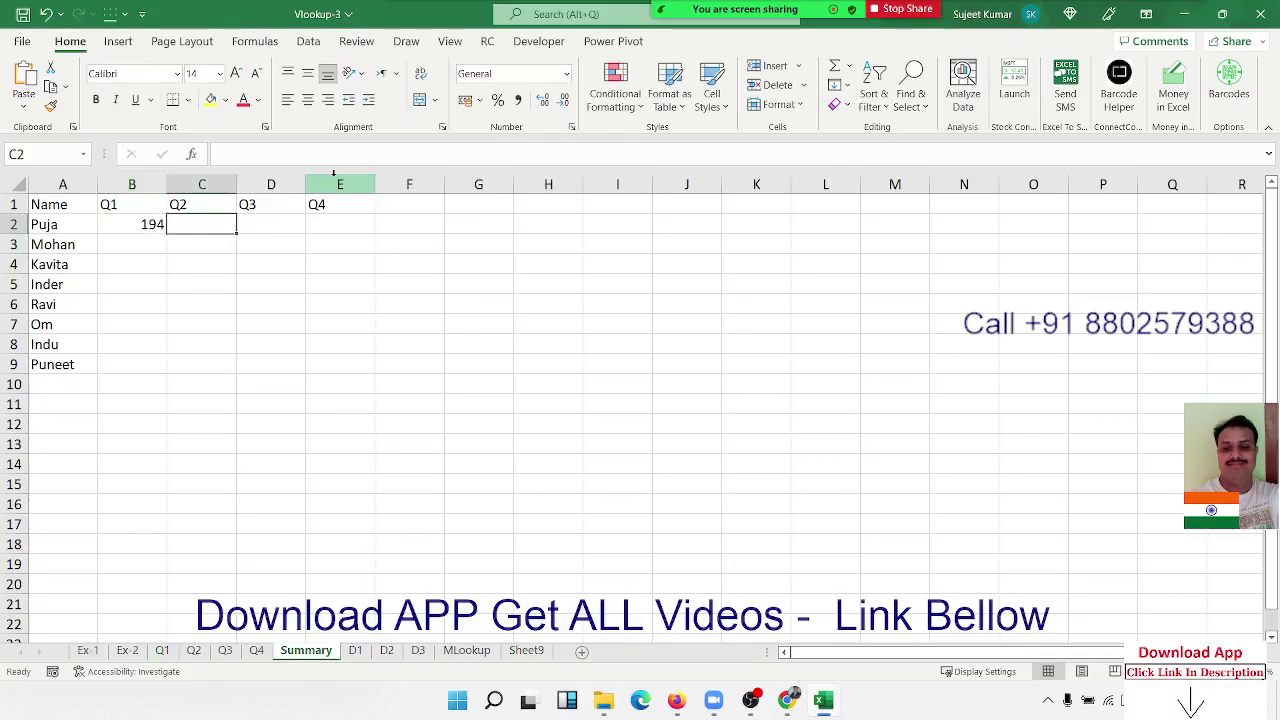
pyautogui.write('=vl')
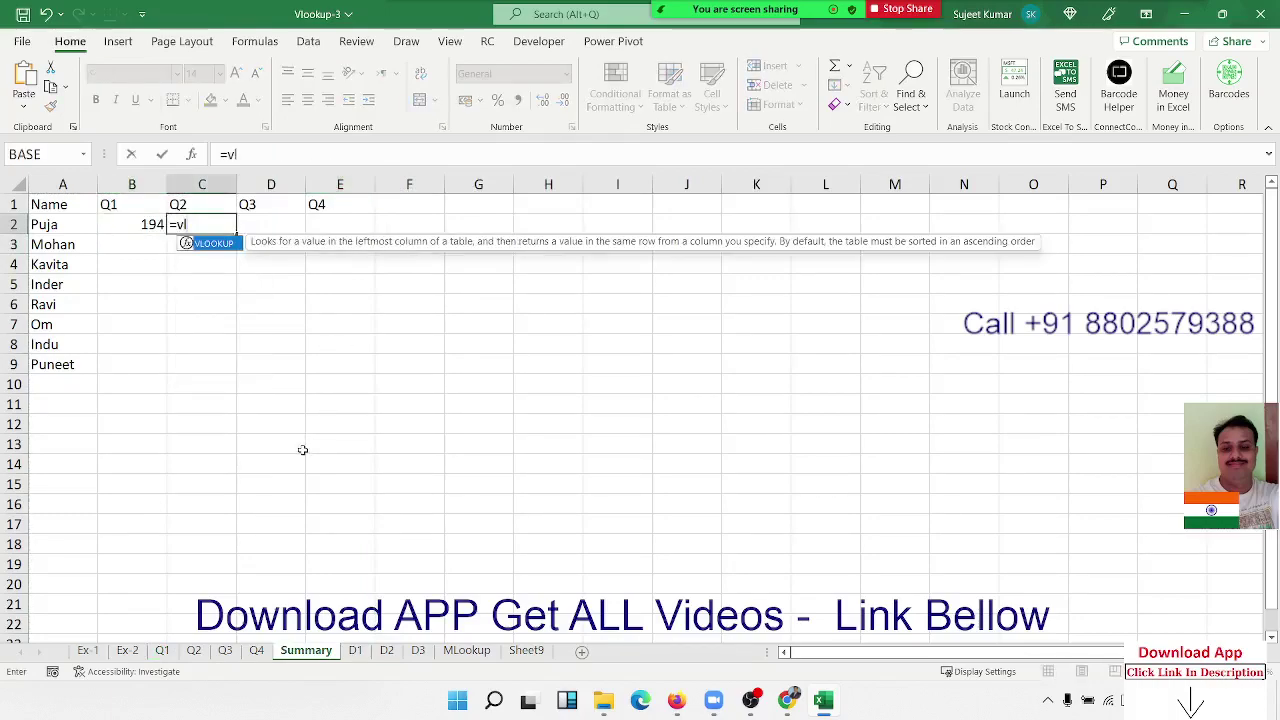
pyautogui.press('Escape')
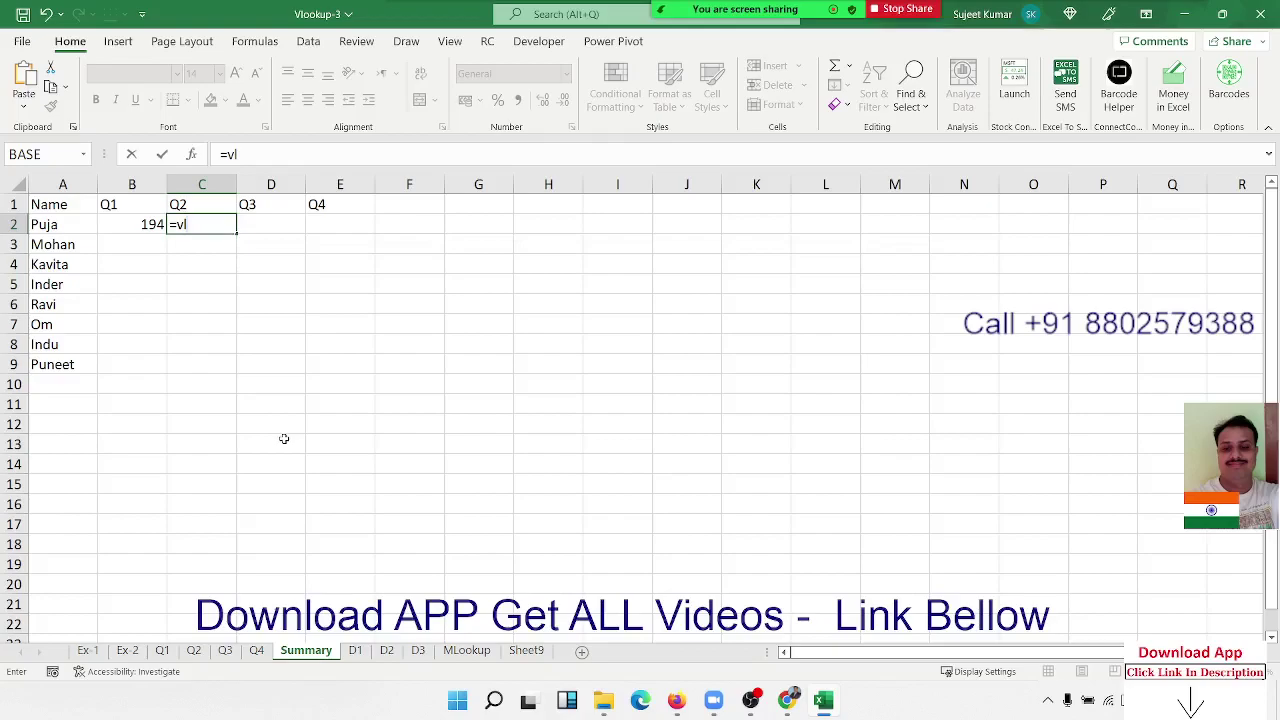
pyautogui.press('Escape')
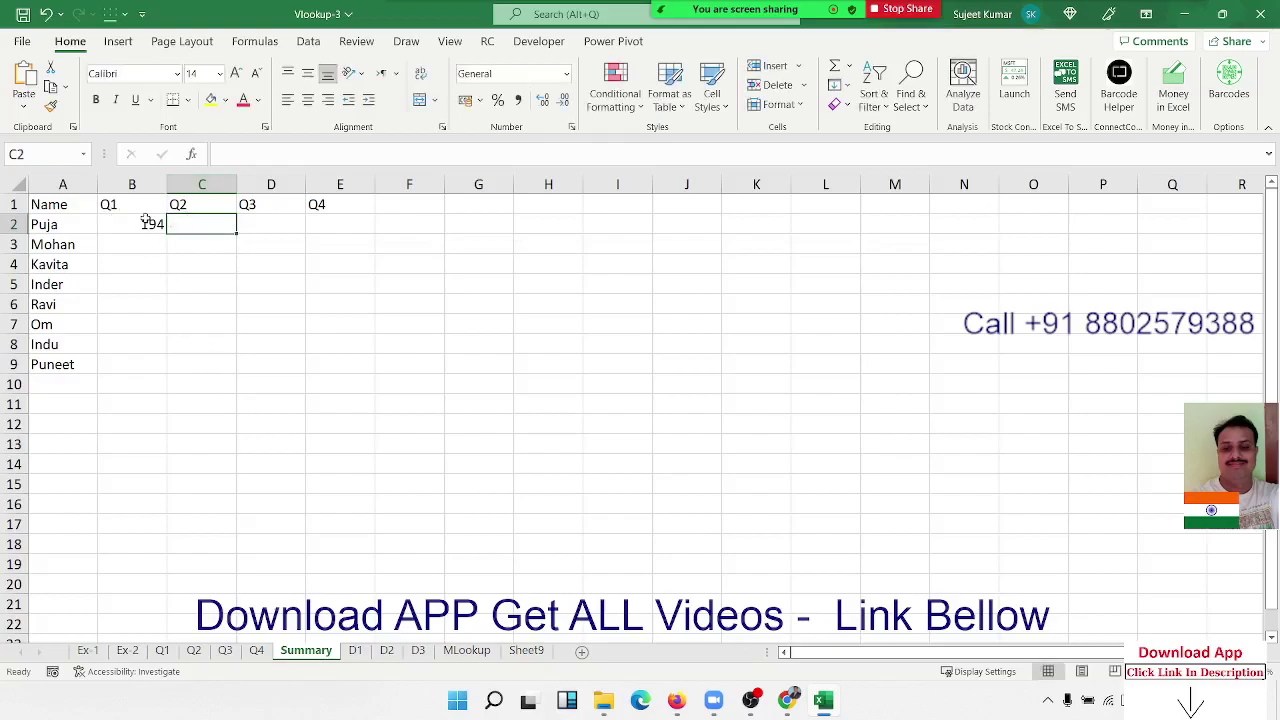
pyautogui.click(145, 222)
pyautogui.moveTo(392, 154); pyautogui.dragTo(221, 143)
pyautogui.hotkey('ctrl', 'c')
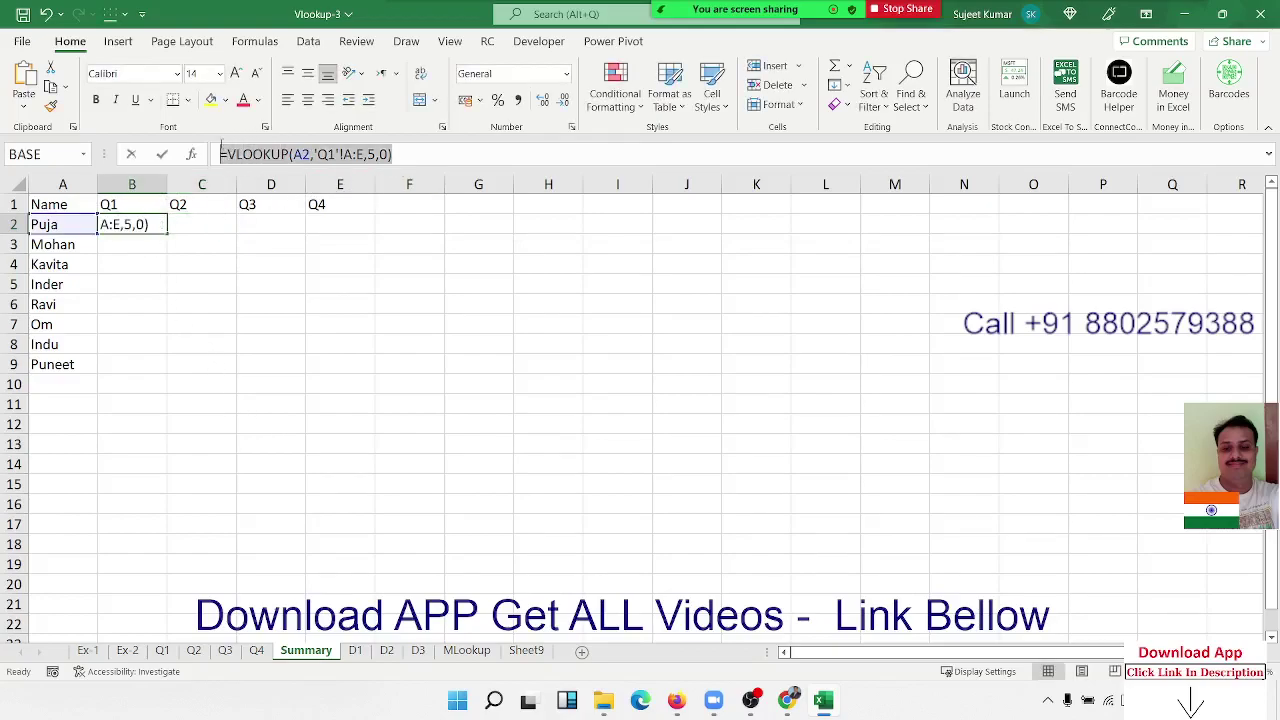
pyautogui.hotkey('ctrl', 'Return')
pyautogui.click(198, 210)
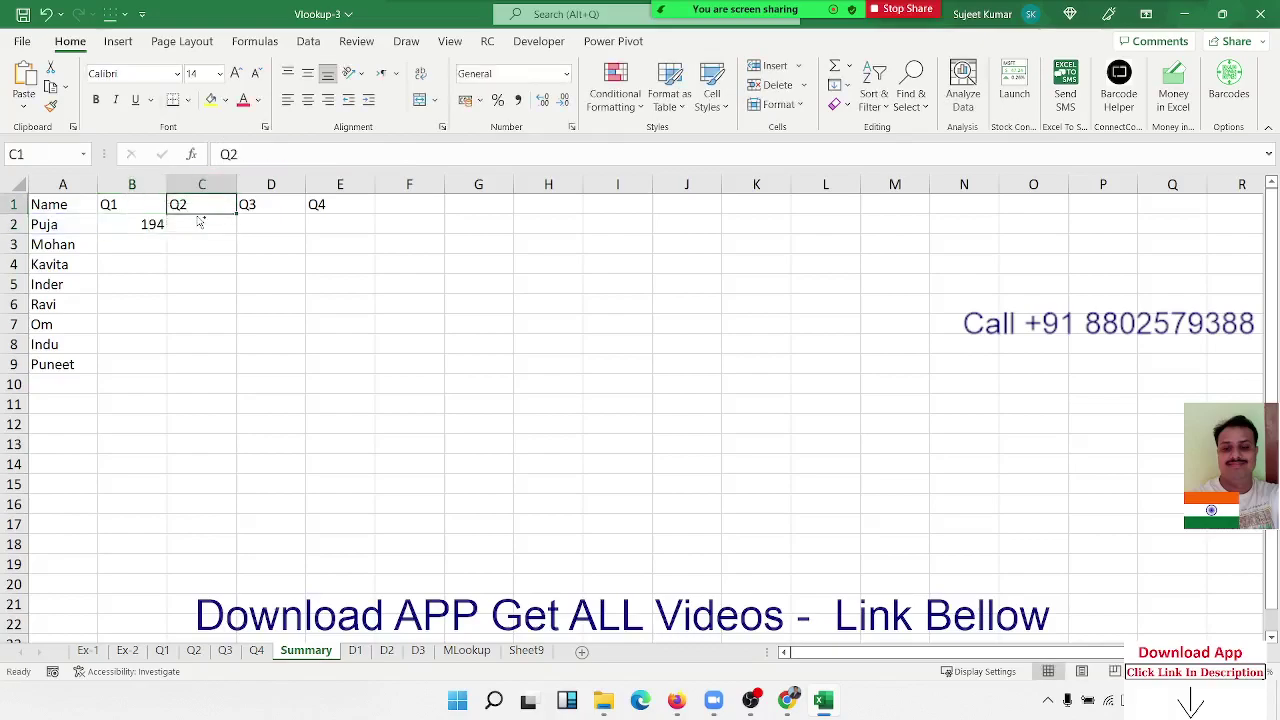
pyautogui.doubleClick(200, 222)
pyautogui.hotkey('ctrl', 'v')
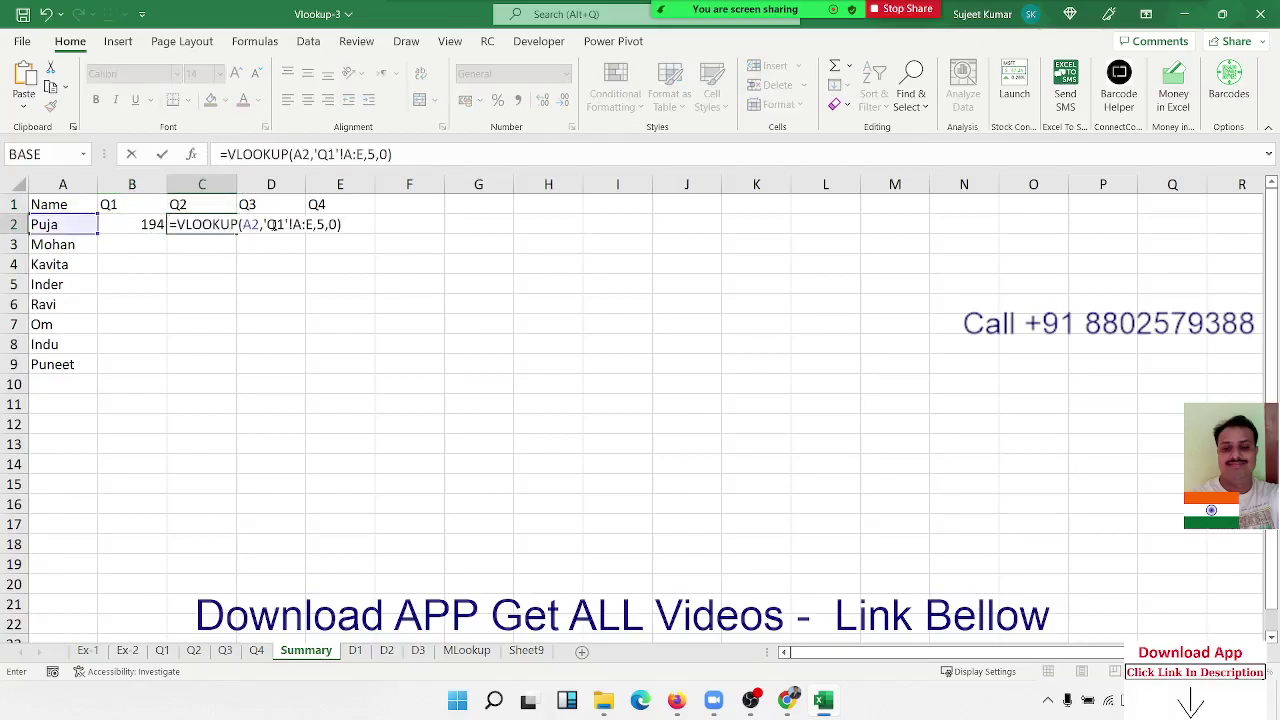
pyautogui.click(274, 226)
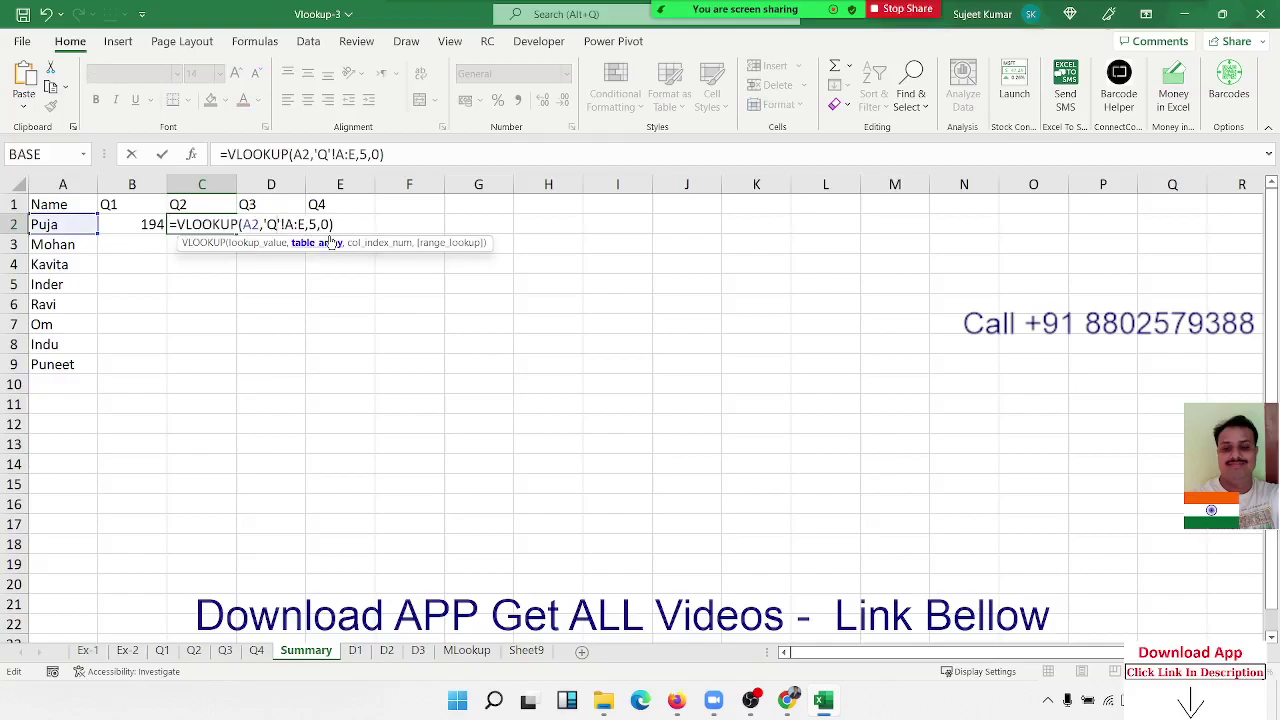
pyautogui.press('BackSpace')
pyautogui.write('2')
pyautogui.press('Return')
pyautogui.press('Up')
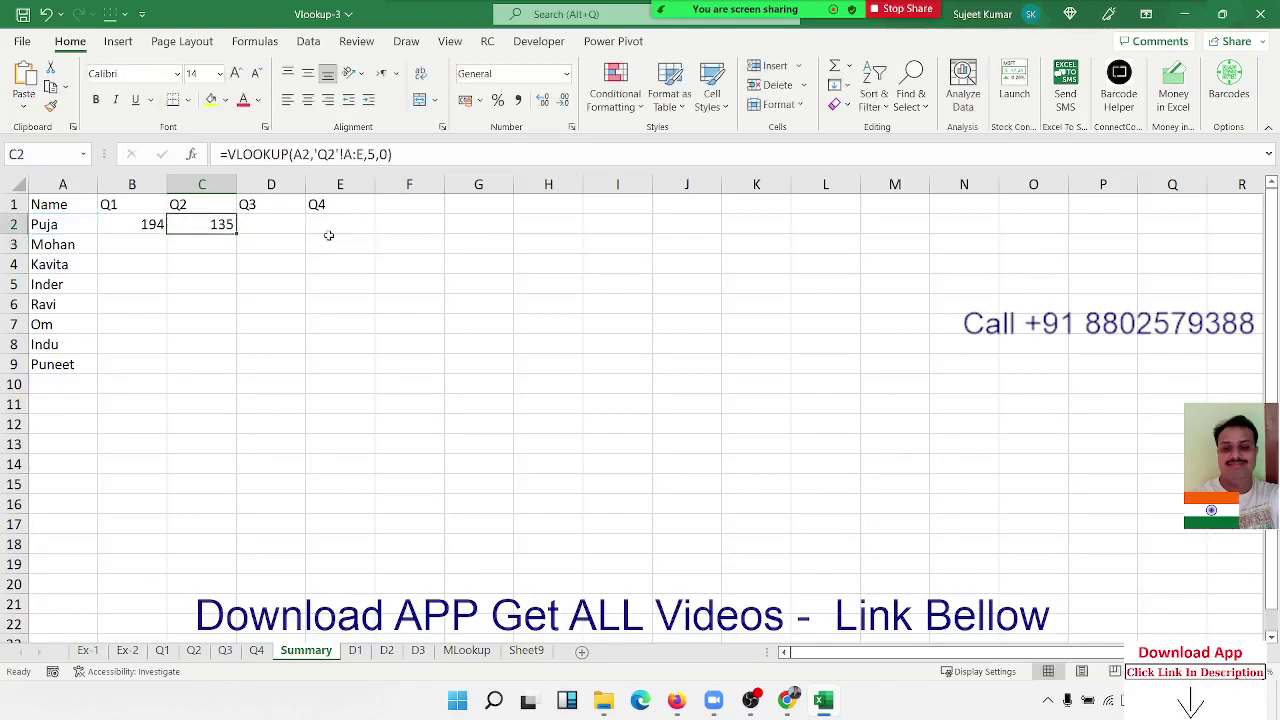
pyautogui.press('Right')
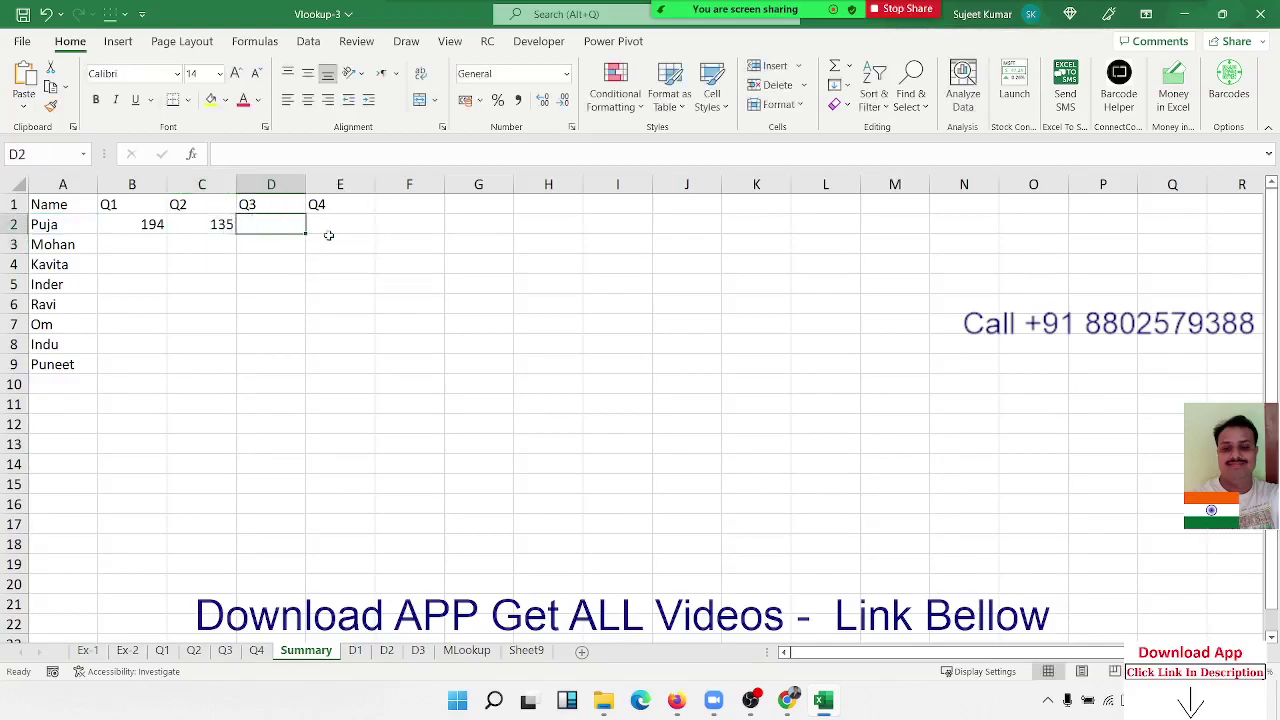
pyautogui.hotkey('ctrl', 'v')
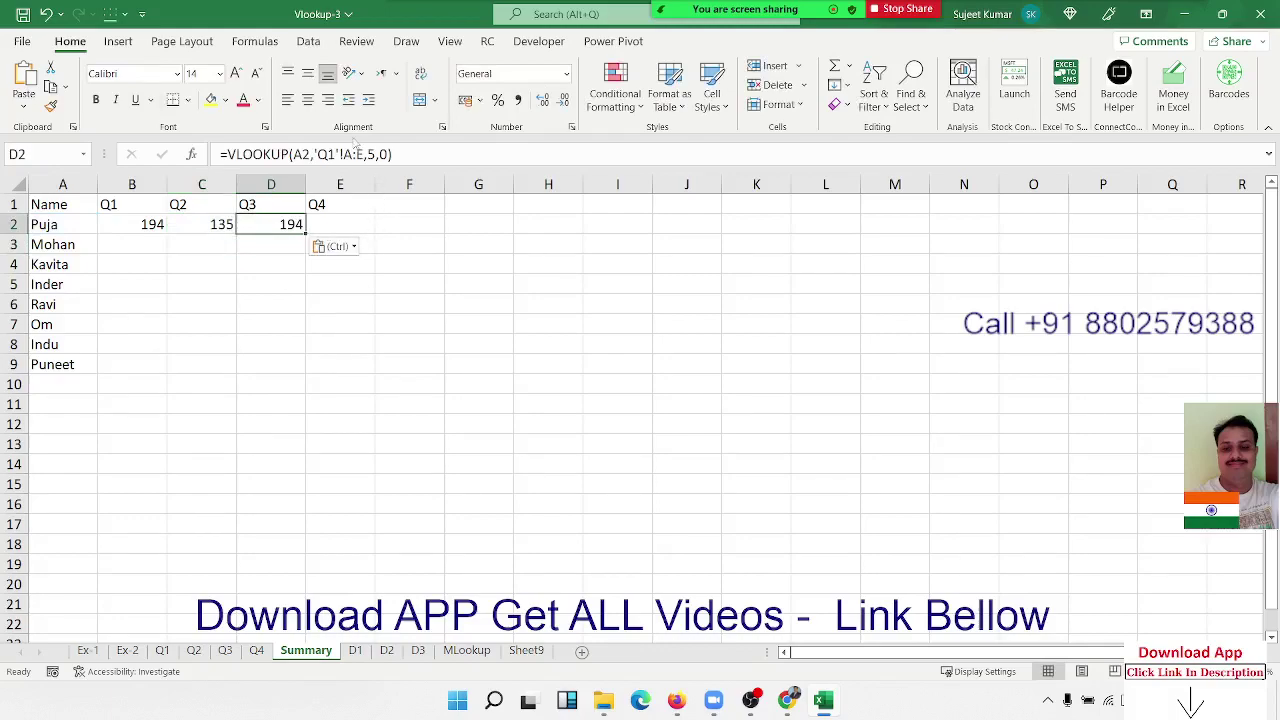
pyautogui.click(337, 154)
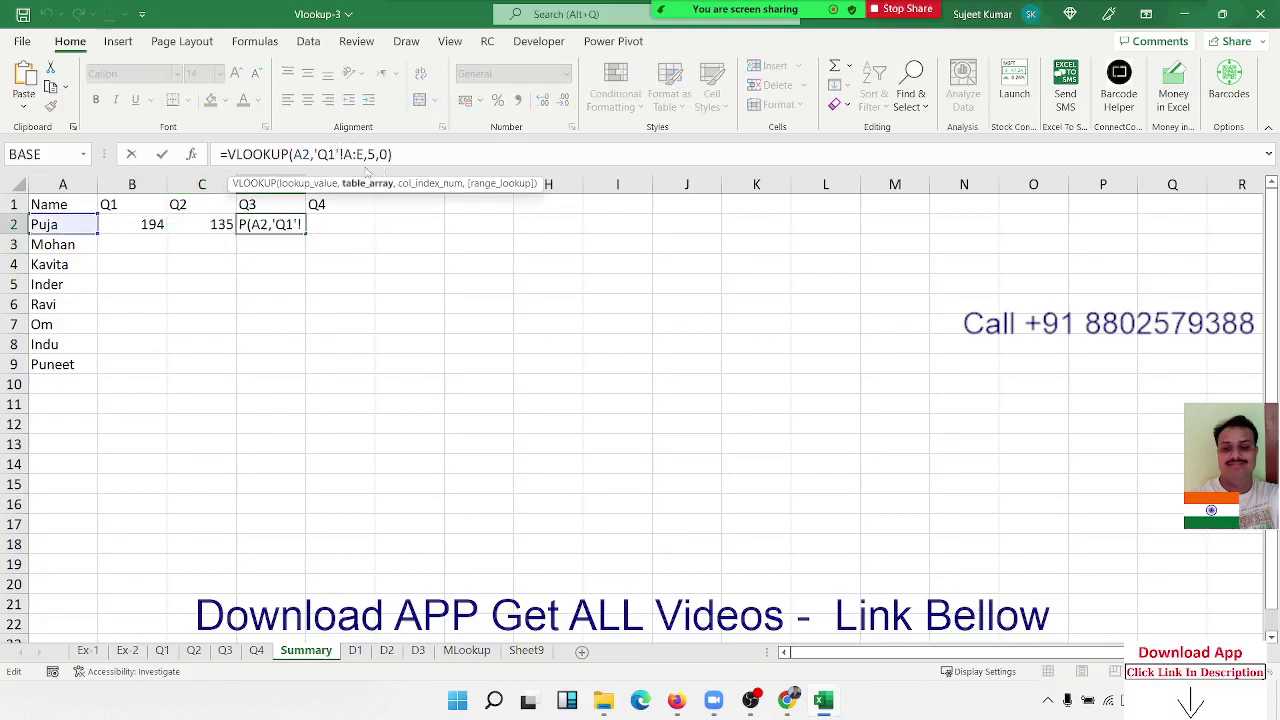
pyautogui.press('BackSpace')
pyautogui.write('3')
pyautogui.hotkey('ctrl', 'Return')
pyautogui.press('Up')
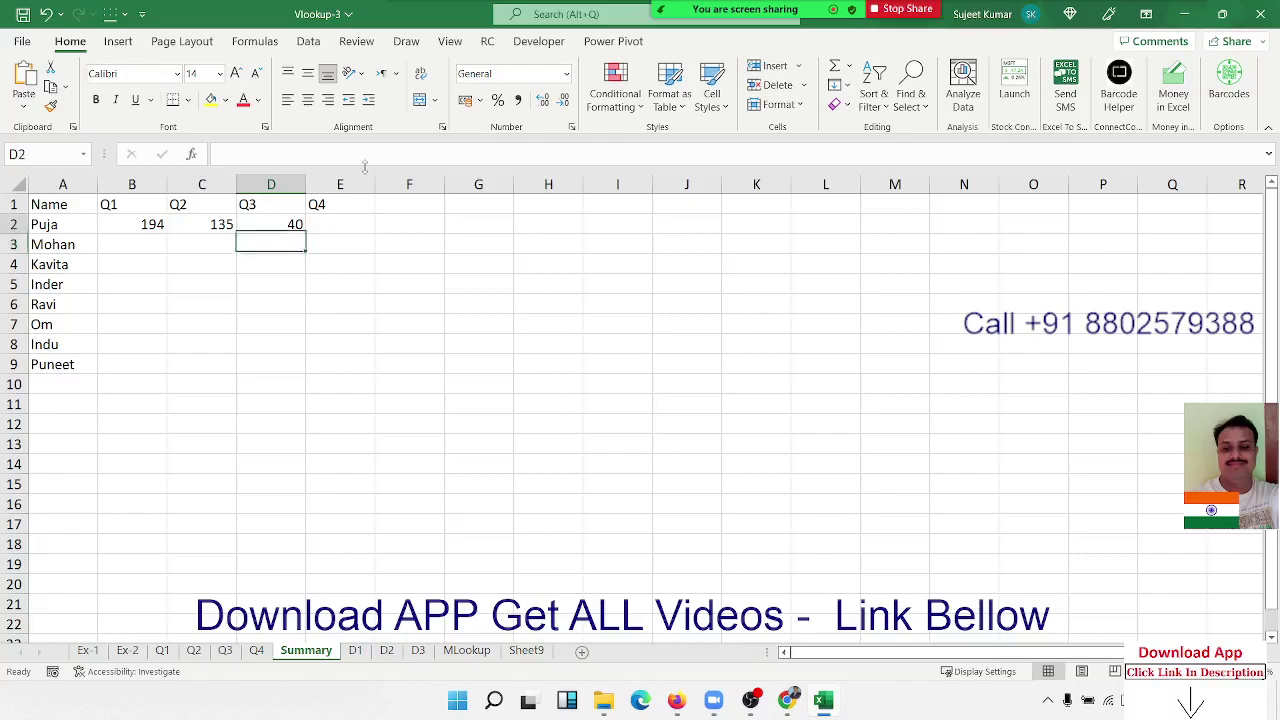
pyautogui.press('Left')
pyautogui.press('Left')
pyautogui.press('Right')
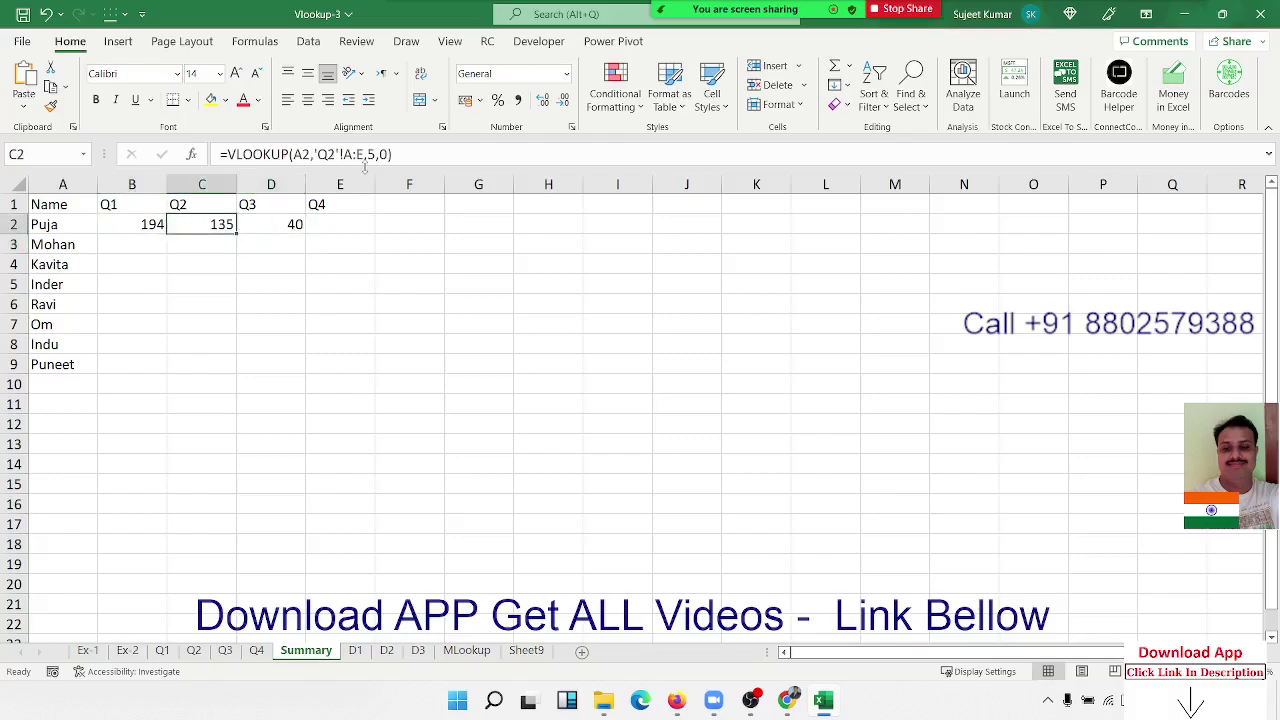
pyautogui.hotkey('shift', 'Right')
pyautogui.press('Delete')
pyautogui.press('Left')
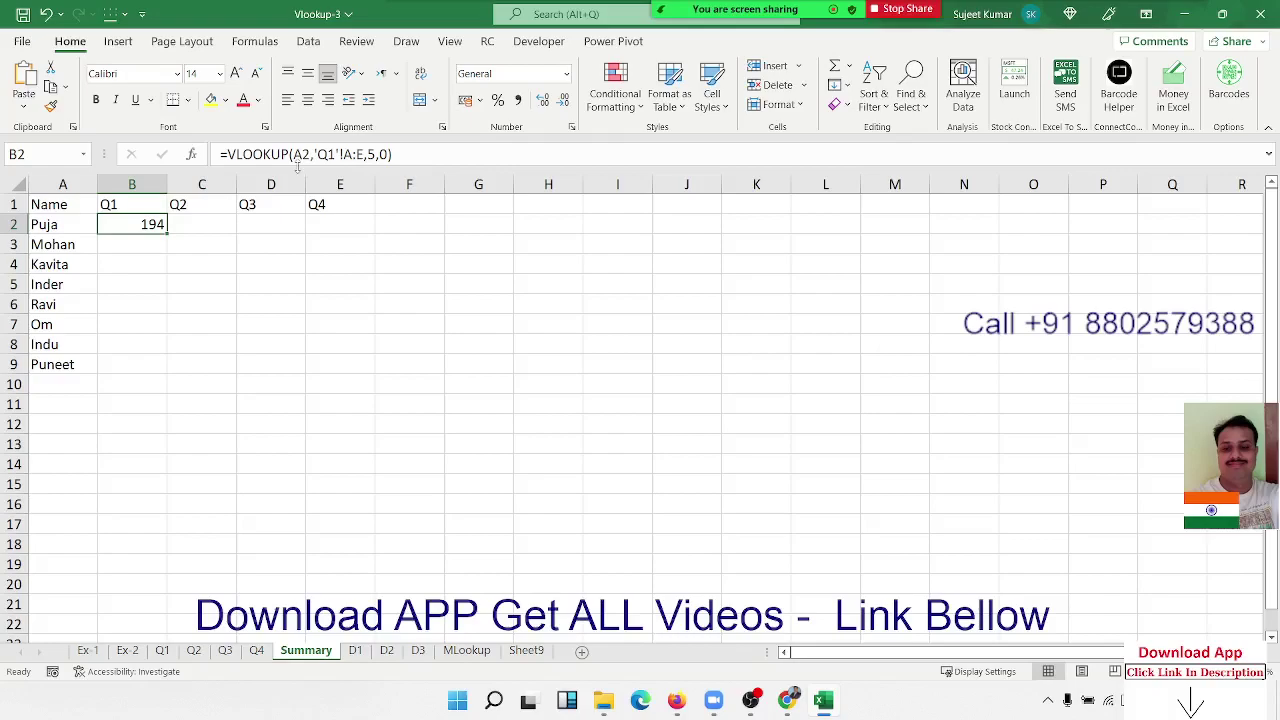
# Replace 'Q1'! in B2's table argument with B1&"!A:E", producing #VALUE!
pyautogui.click(362, 156)
pyautogui.click(318, 154)
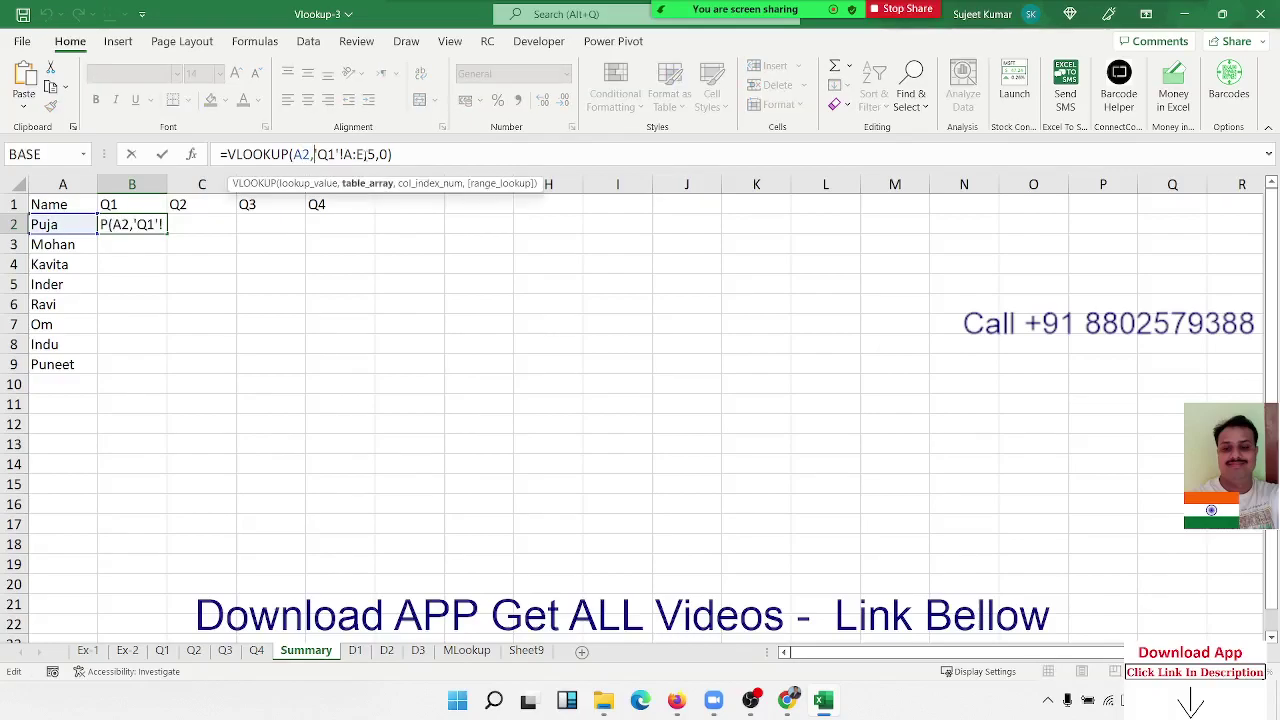
pyautogui.press('BackSpace')
pyautogui.press('BackSpace')
pyautogui.press('BackSpace')
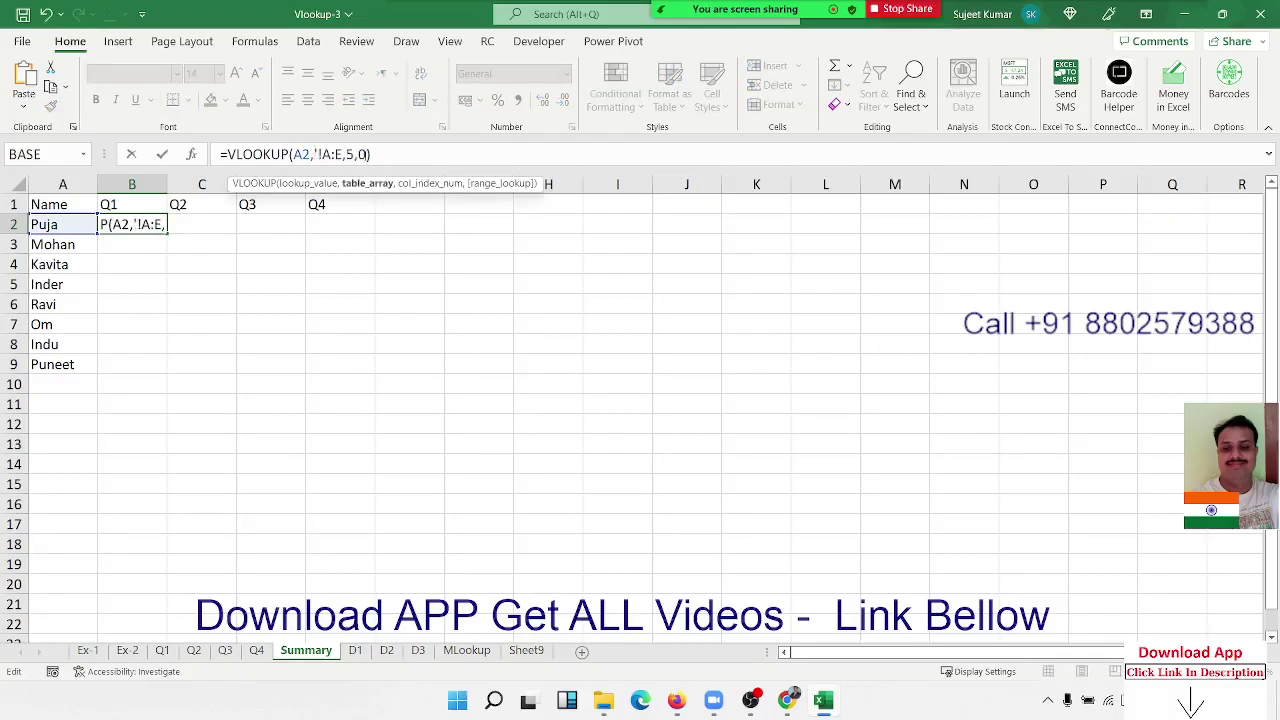
pyautogui.press('Delete')
pyautogui.click(158, 203)
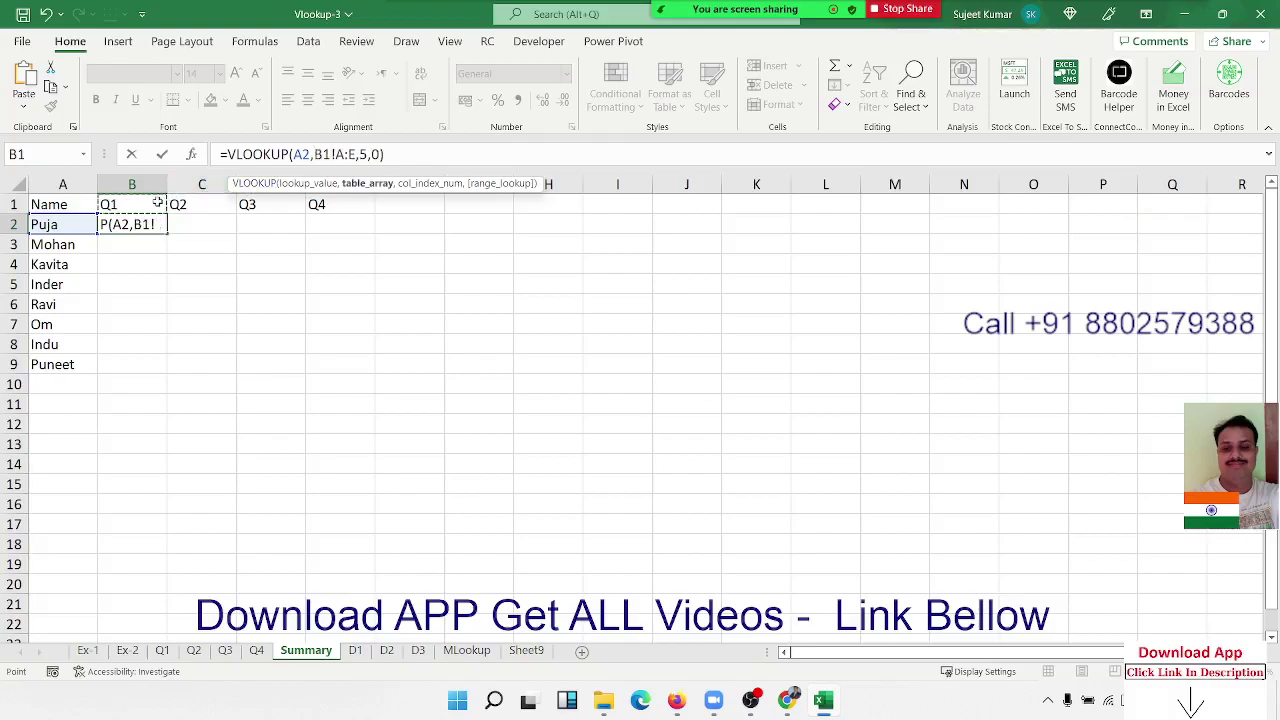
pyautogui.write('&"')
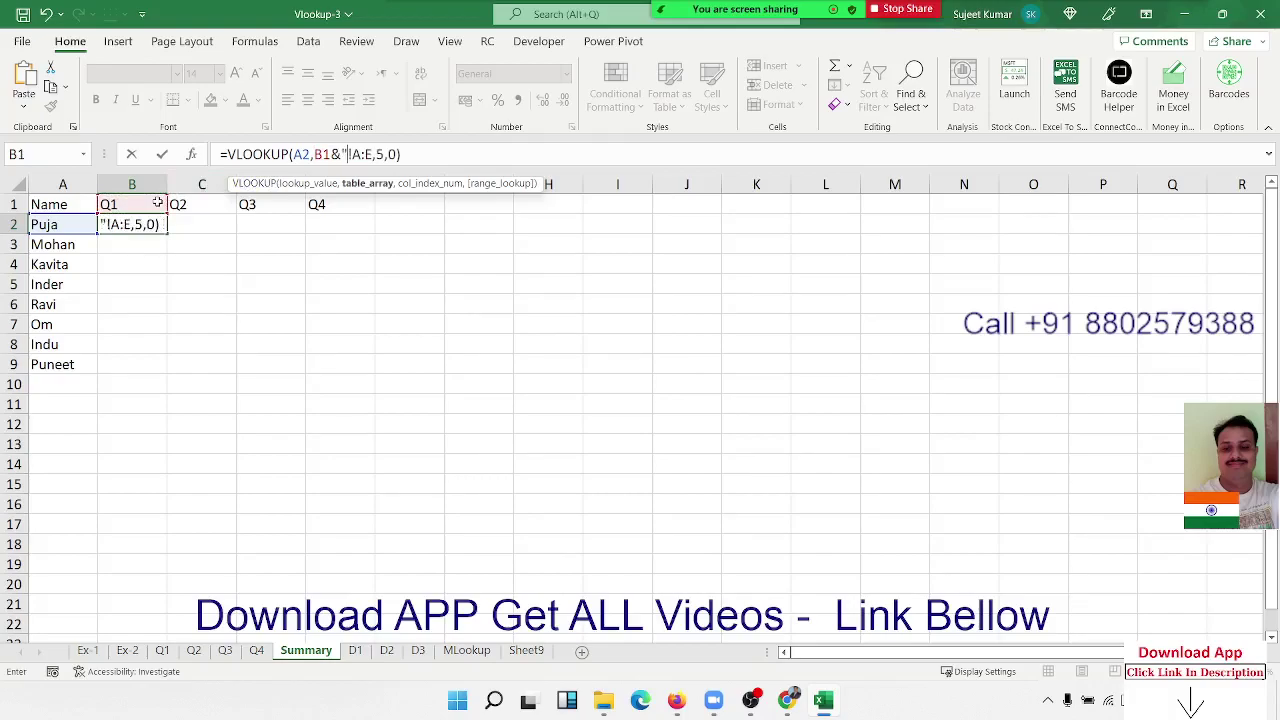
pyautogui.click(376, 154)
pyautogui.write('"')
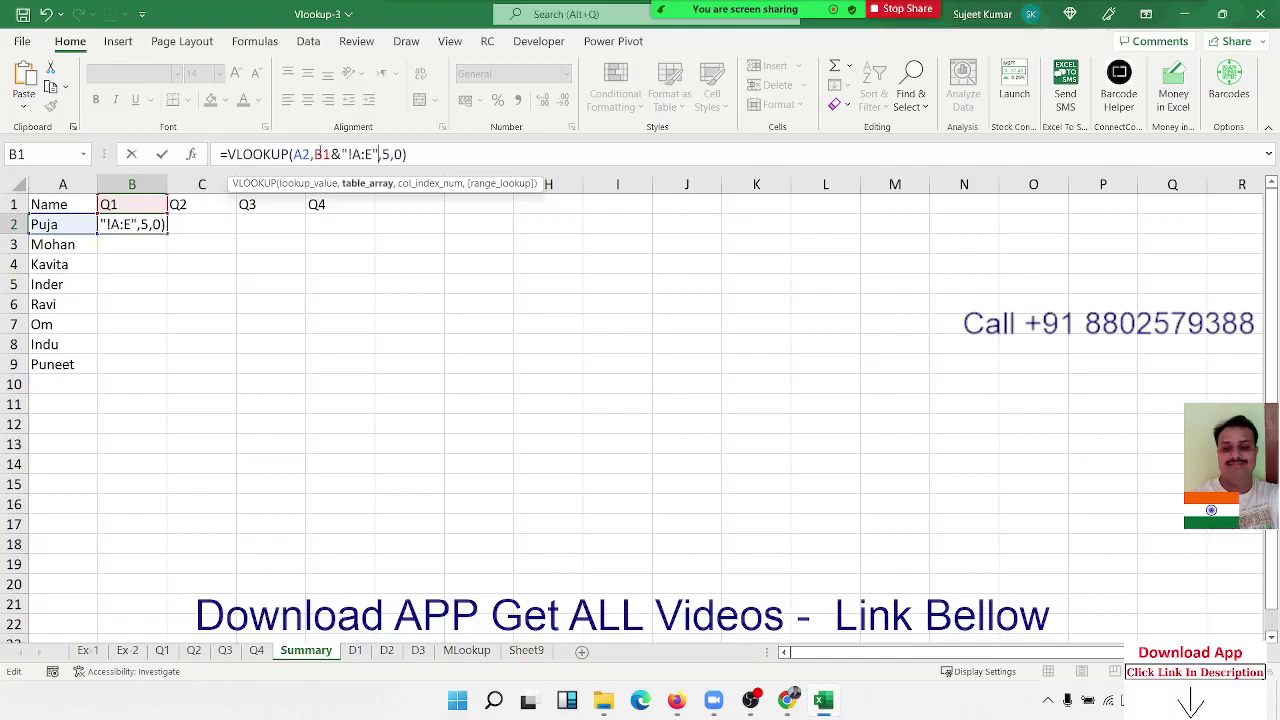
pyautogui.click(314, 154)
pyautogui.press('Return')
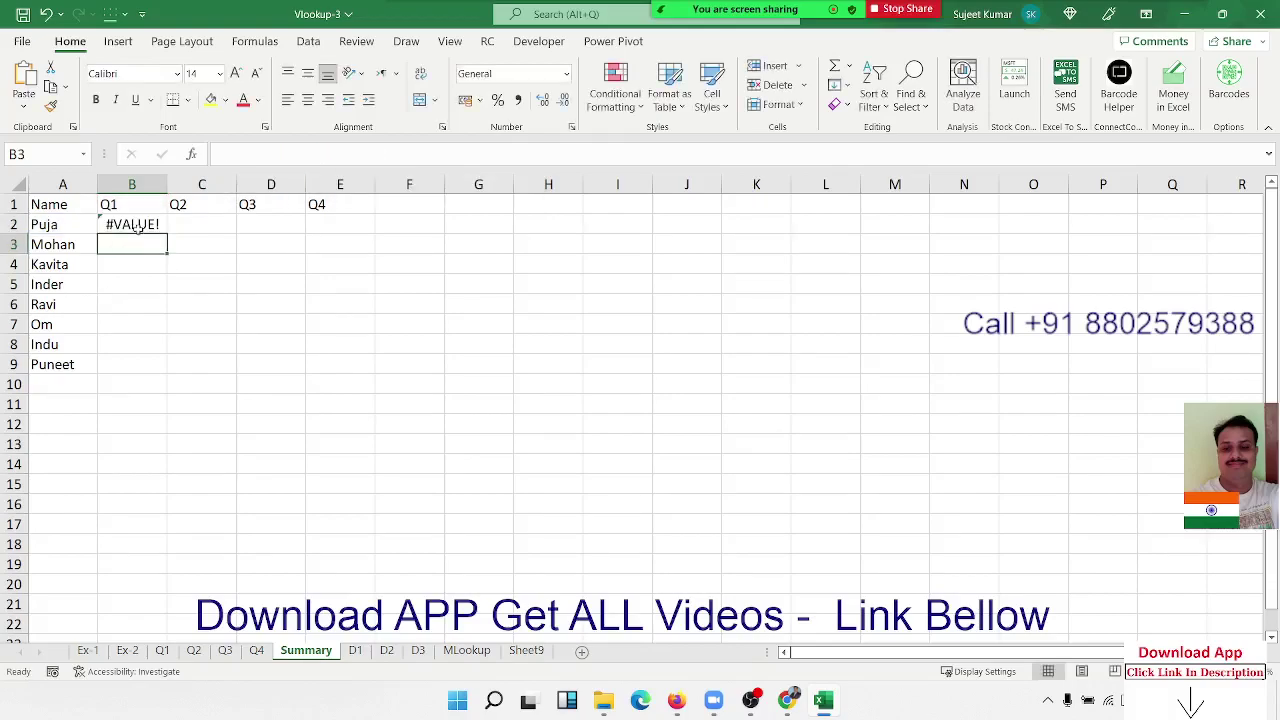
# Step through B2 with Evaluate Formula, revealing the table argument is just the text "Q1!A:E"
pyautogui.doubleClick(138, 228)
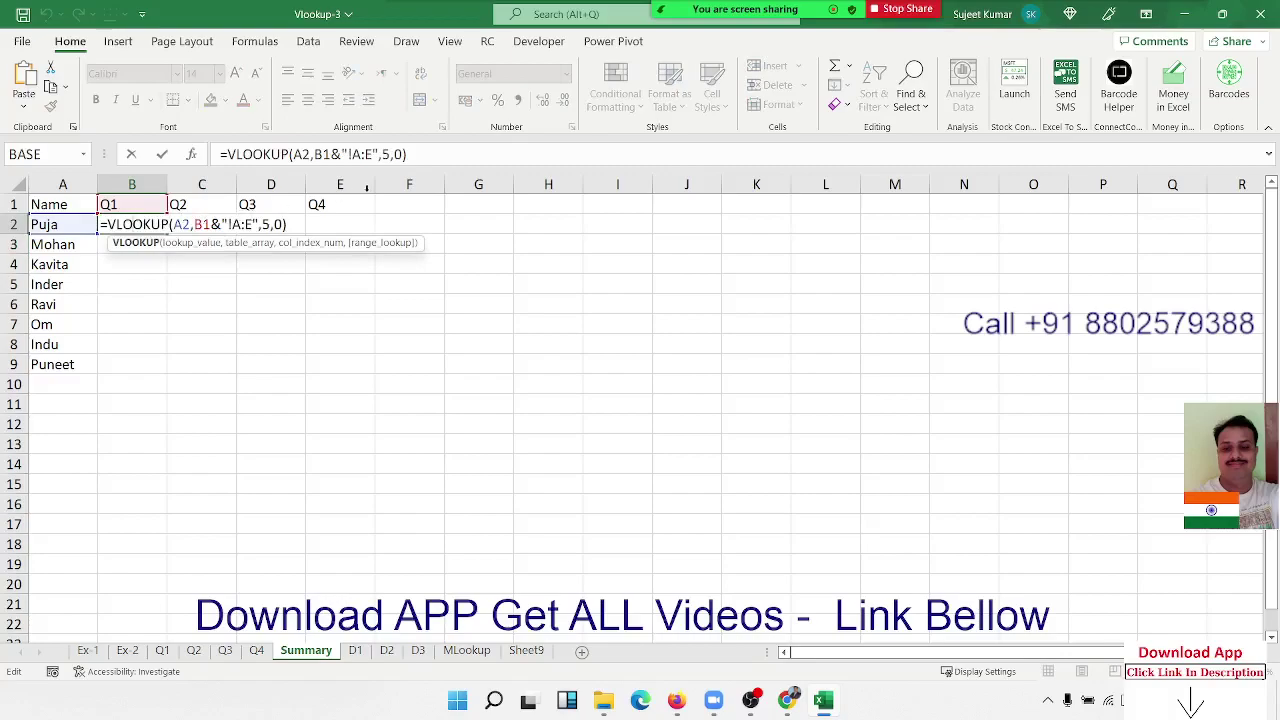
pyautogui.press('Escape')
pyautogui.click(255, 41)
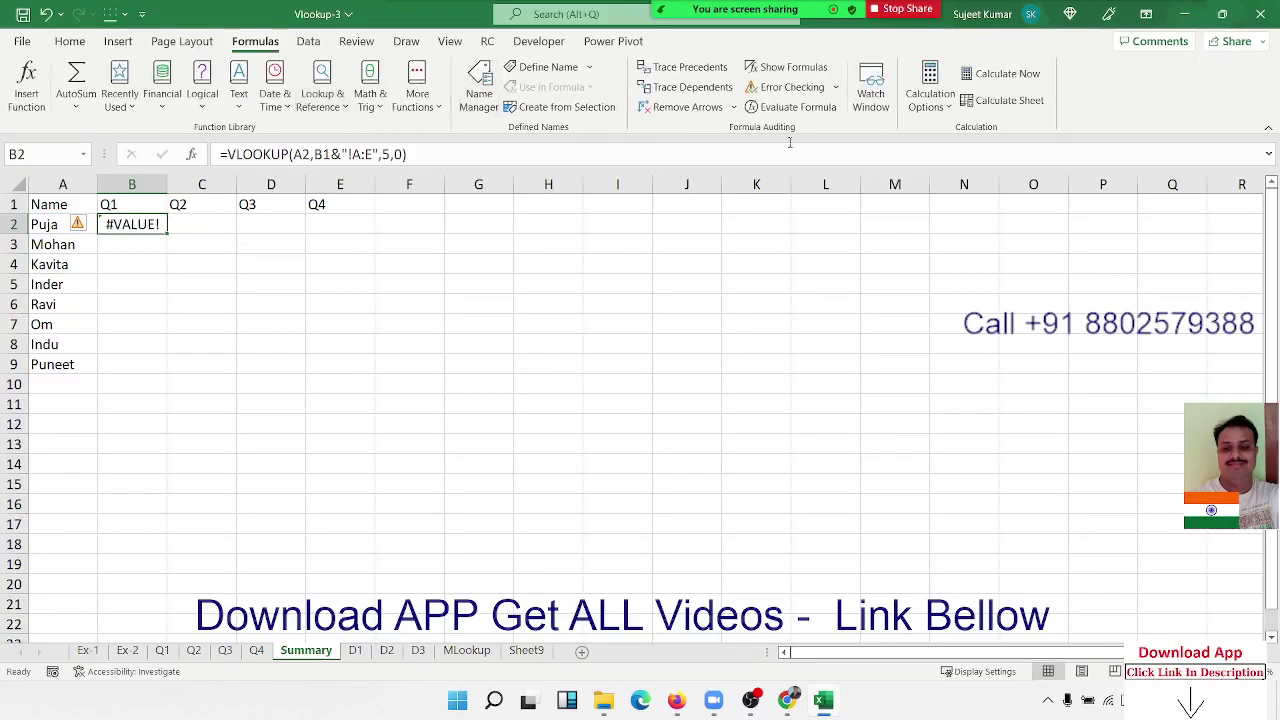
pyautogui.click(790, 107)
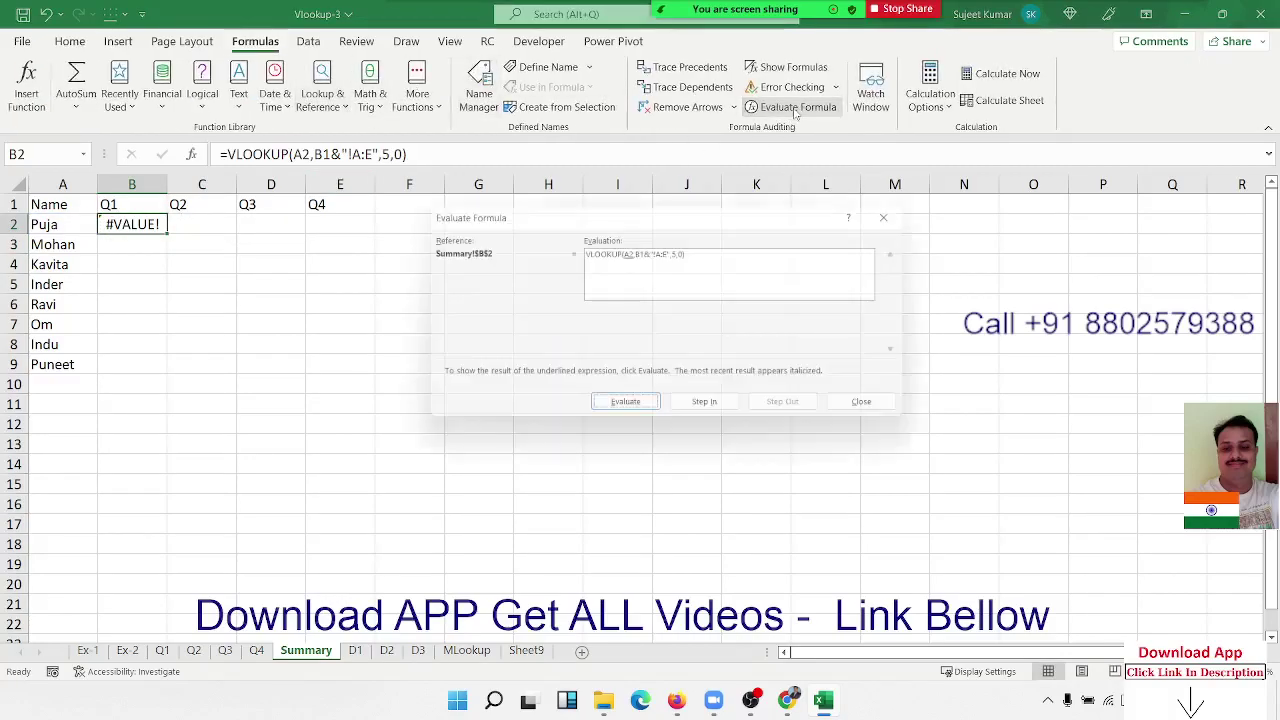
pyautogui.click(627, 411)
pyautogui.click(627, 411)
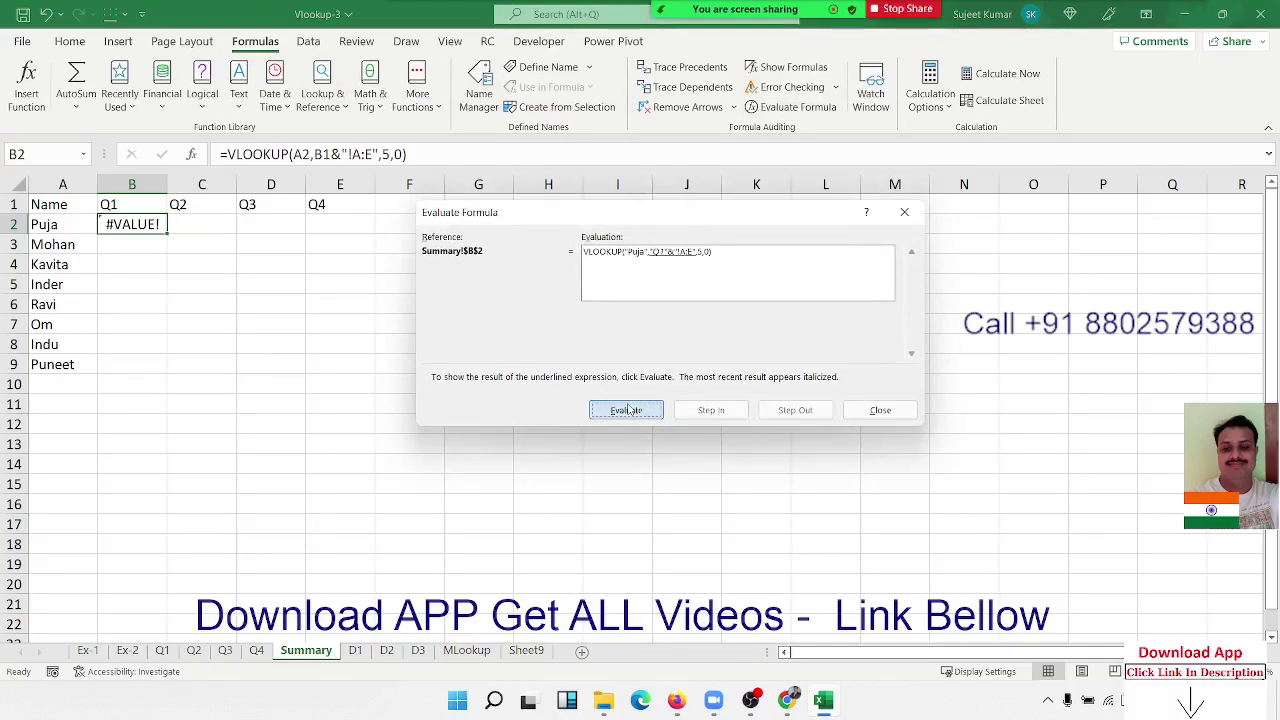
pyautogui.click(627, 411)
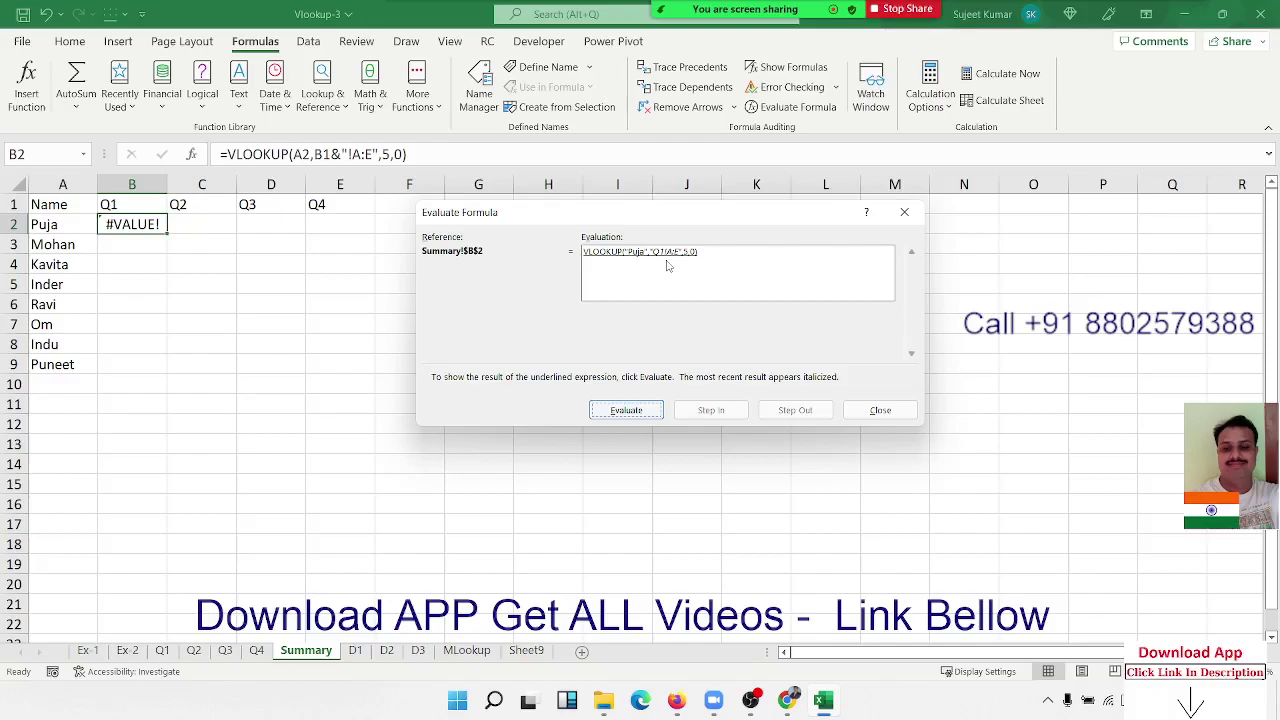
pyautogui.press('Escape')
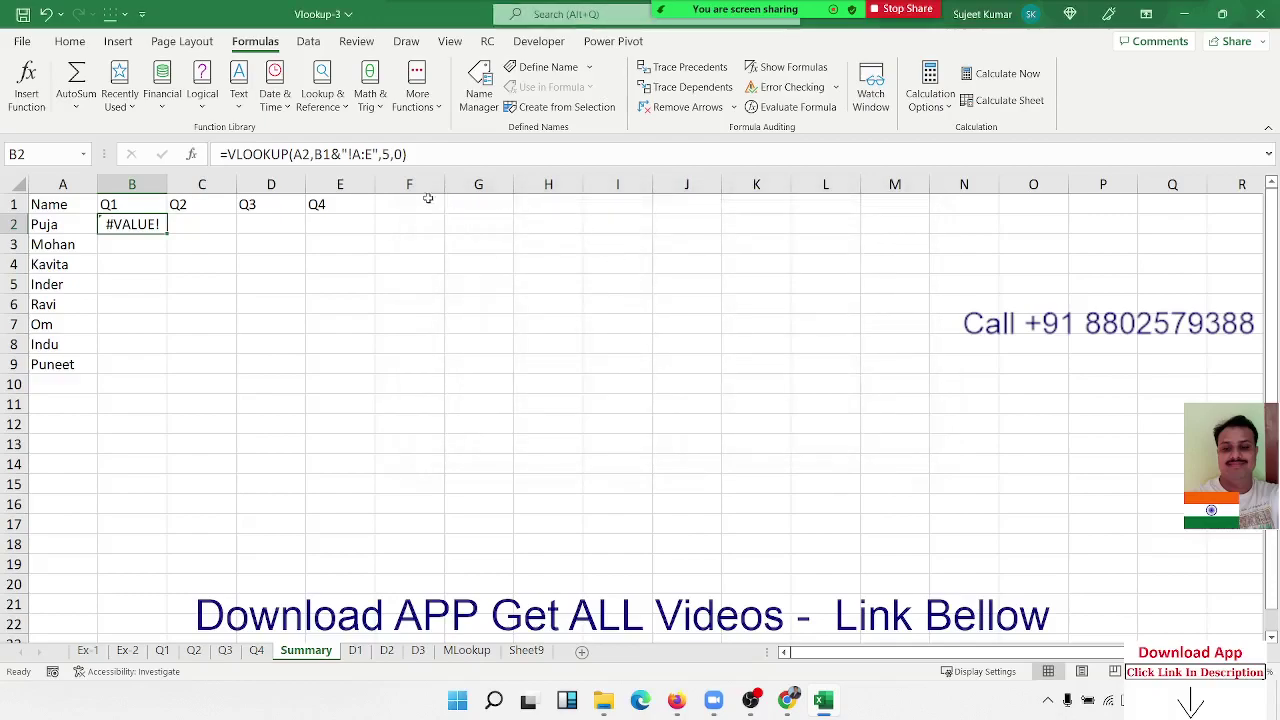
# Wrap B1&"!A:E" in INDIRECT within B2's formula so it returns 194
pyautogui.click(316, 154)
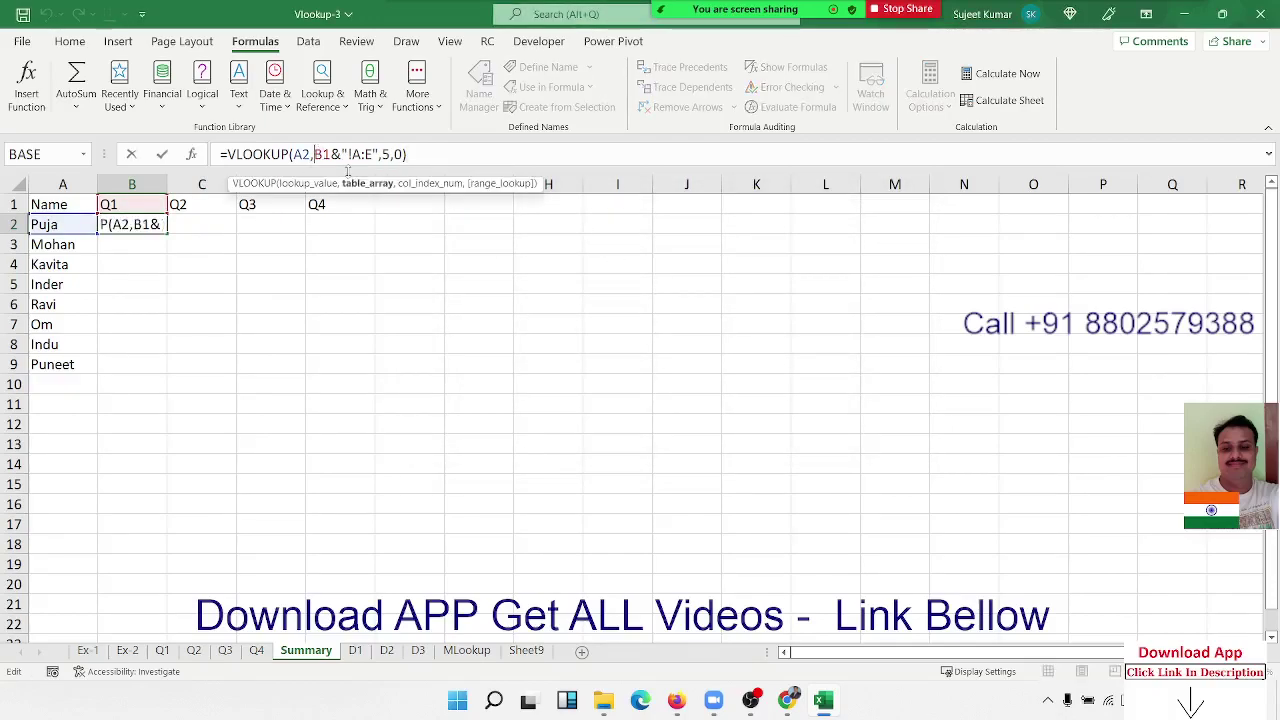
pyautogui.write('in')
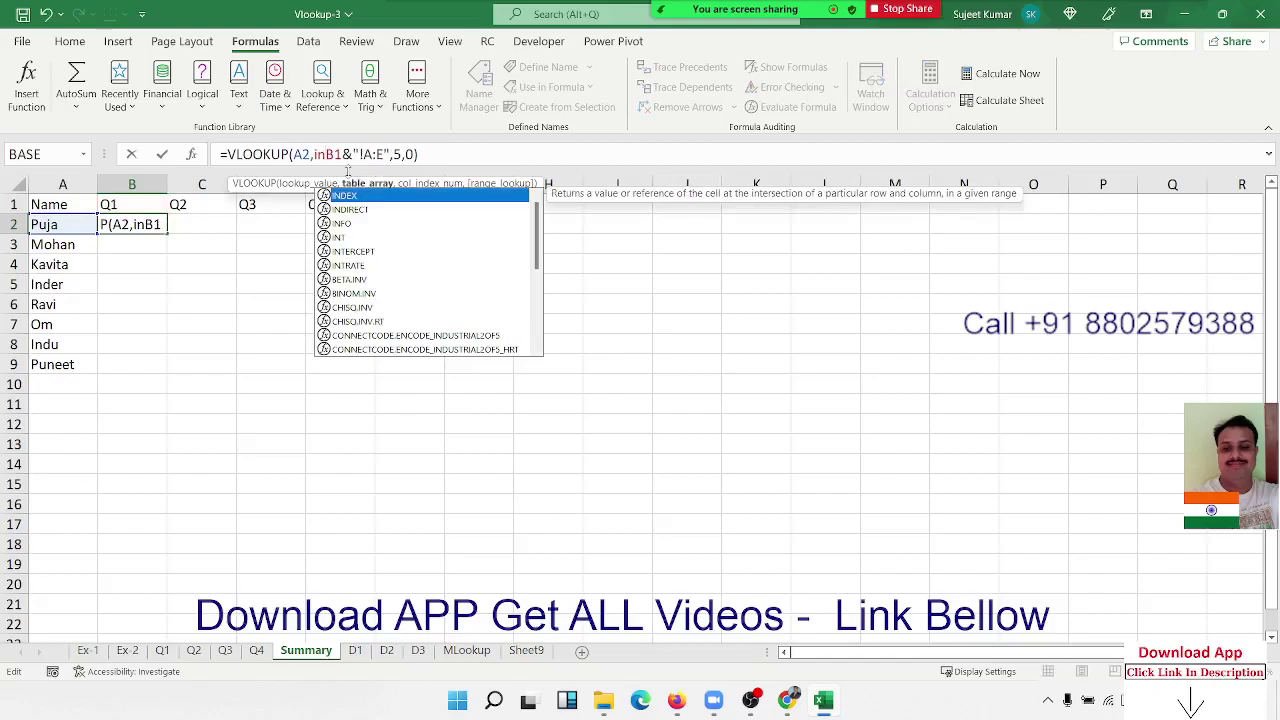
pyautogui.write('d')
pyautogui.press('Down')
pyautogui.press('Tab')
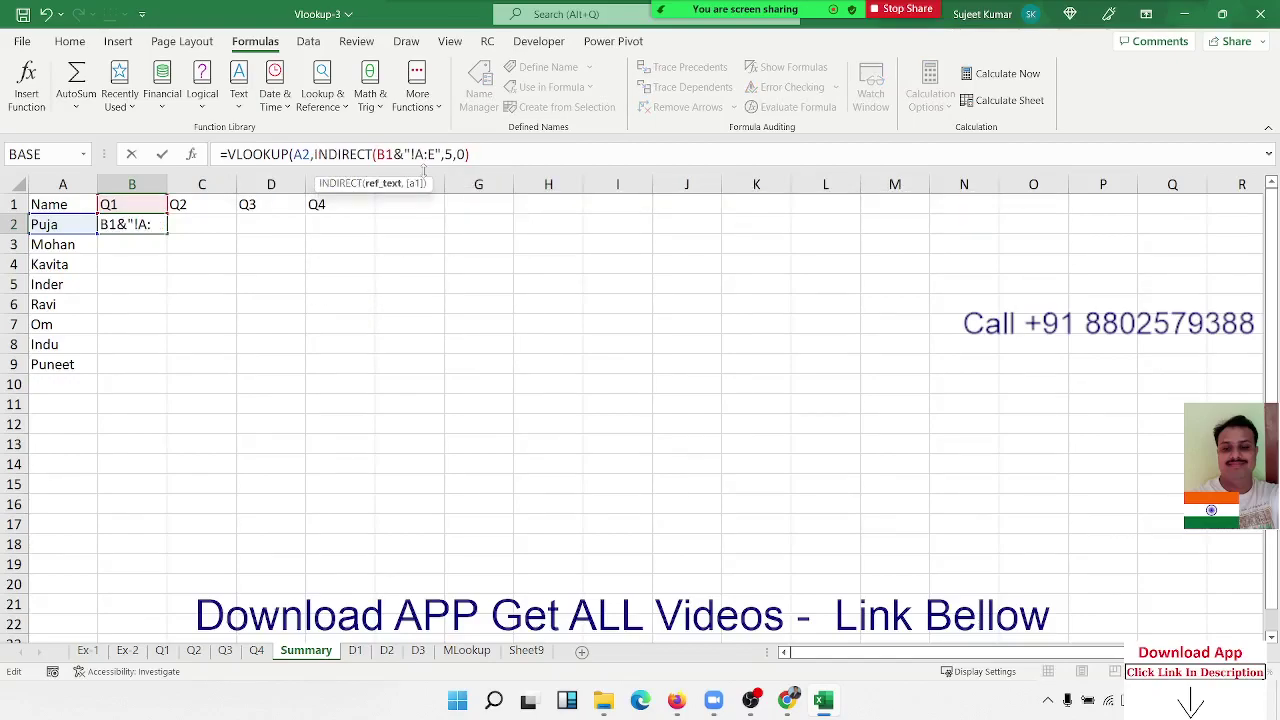
pyautogui.click(440, 156)
pyautogui.write(')')
pyautogui.press('Return')
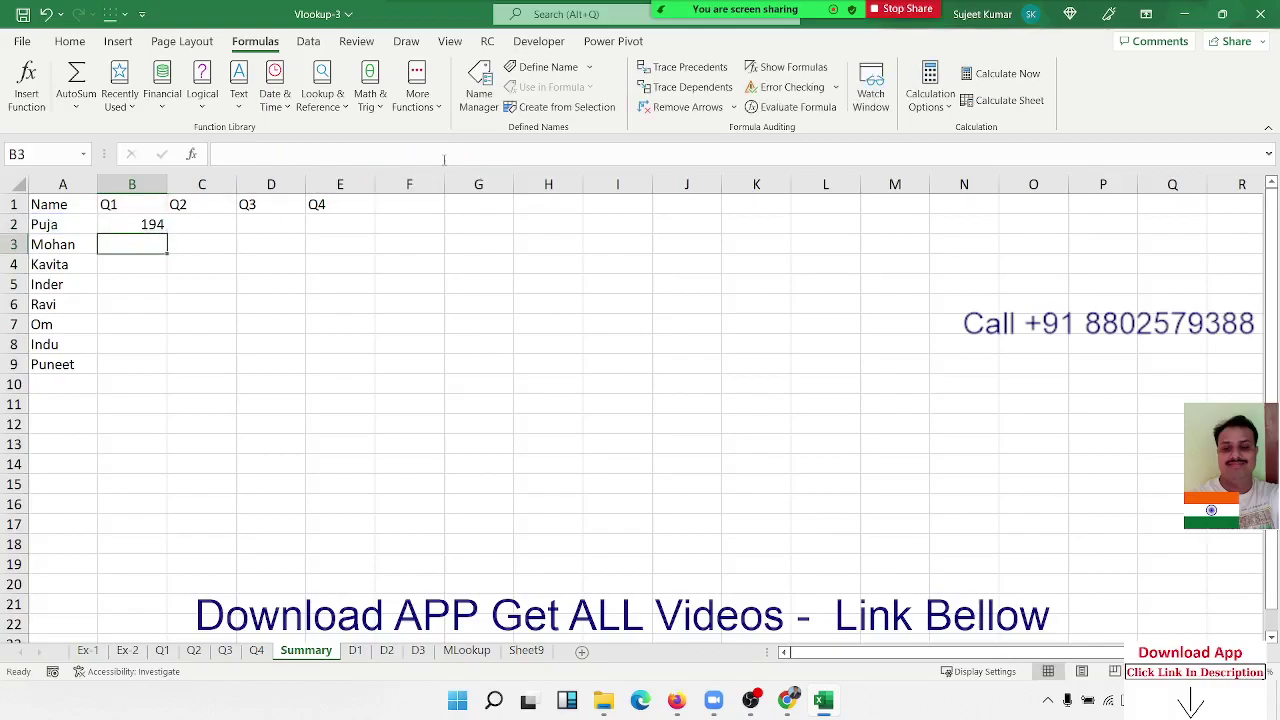
pyautogui.press('Up')
pyautogui.hotkey('shift', 'Right')
pyautogui.hotkey('shift', 'Right')
pyautogui.hotkey('shift', 'Right')
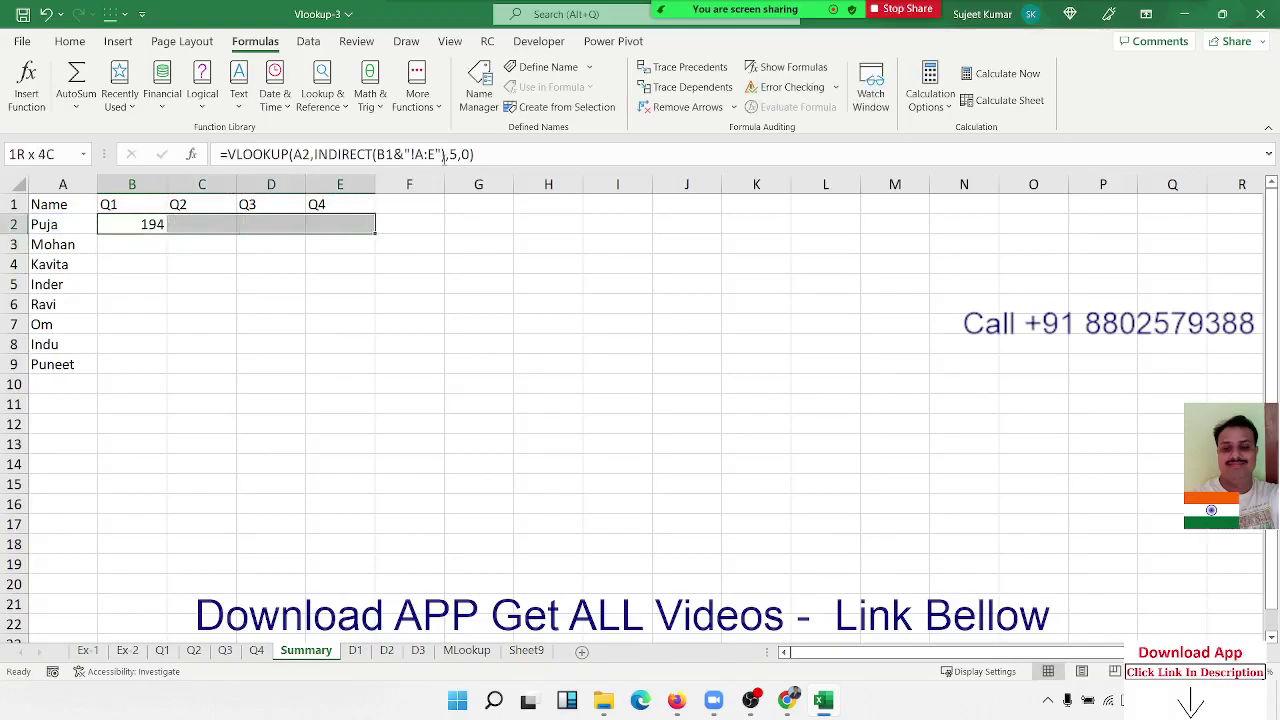
pyautogui.hotkey('shift', 'Left')
pyautogui.hotkey('shift', 'Left')
pyautogui.hotkey('shift', 'Left')
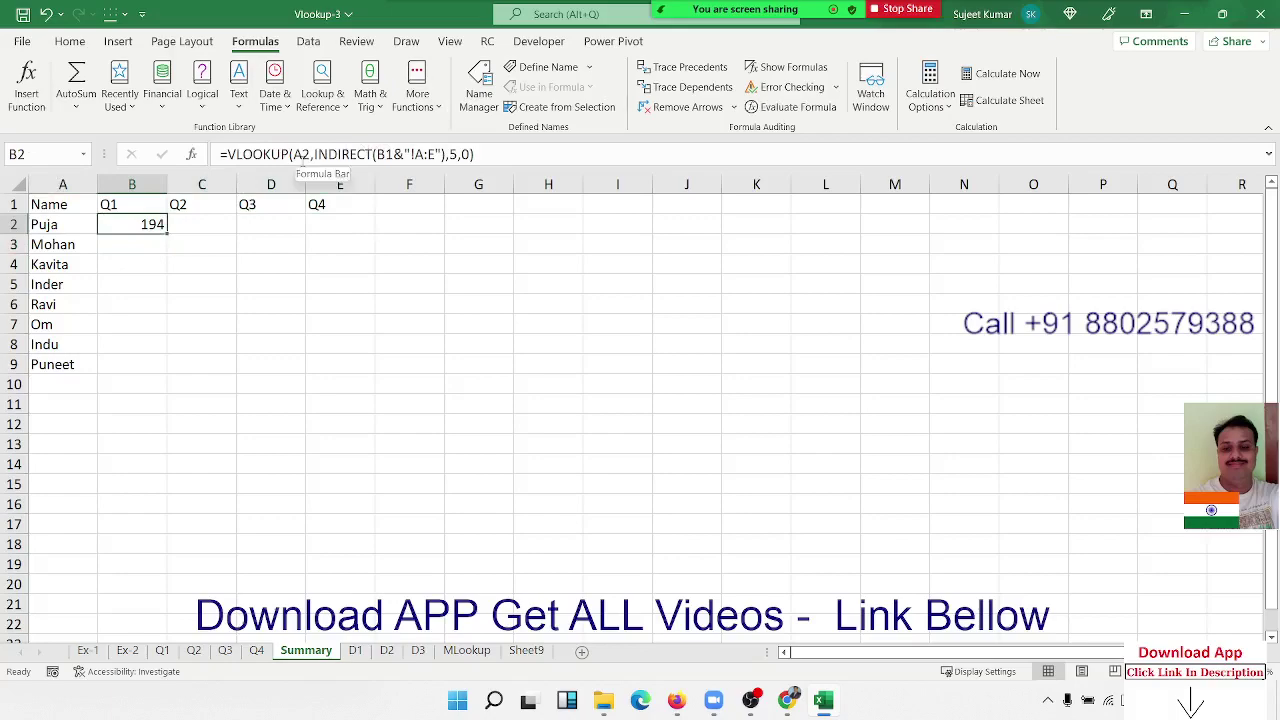
# Change A2 to $A2 in B2's formula and copy it across to column E and down to row 9
pyautogui.click(300, 155)
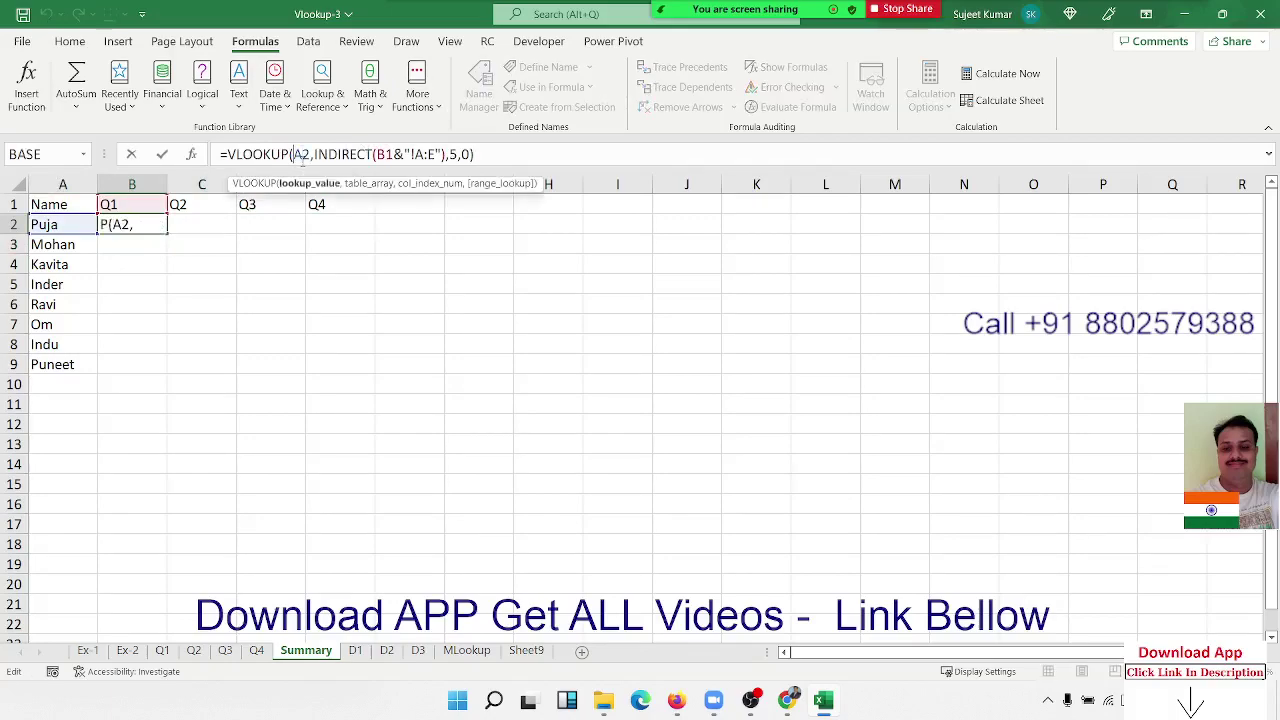
pyautogui.write('$')
pyautogui.press('Return')
pyautogui.press('Up')
pyautogui.hotkey('shift', 'Right')
pyautogui.hotkey('shift', 'Right')
pyautogui.hotkey('shift', 'Right')
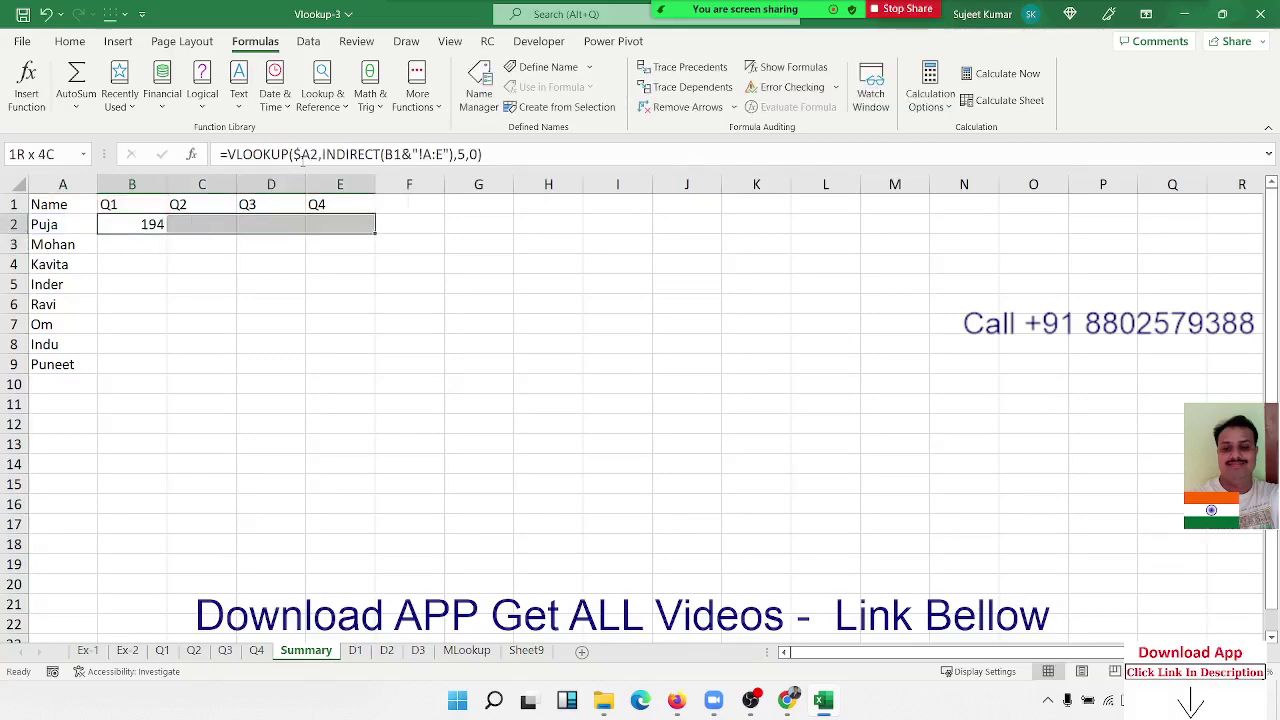
pyautogui.hotkey('ctrl', 'r')
pyautogui.hotkey('shift', 'Down')
pyautogui.hotkey('shift', 'Down')
pyautogui.hotkey('shift', 'Down')
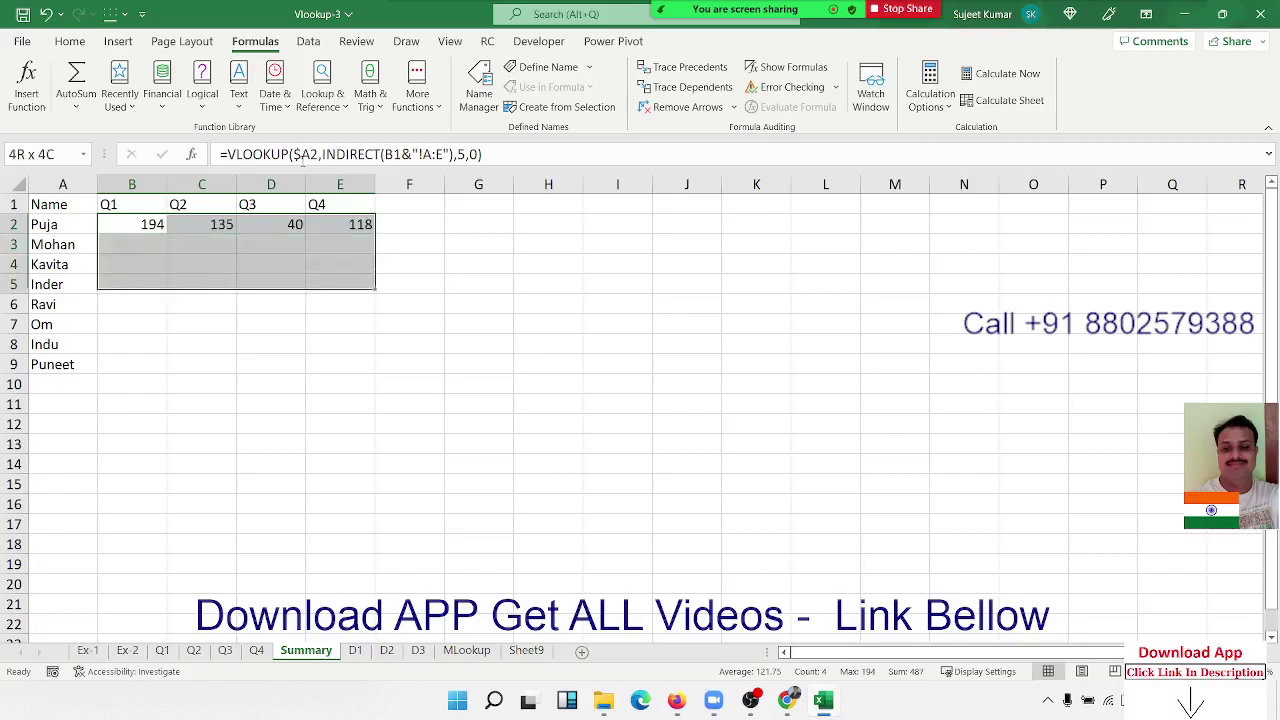
pyautogui.hotkey('shift', 'Down')
pyautogui.hotkey('shift', 'Down')
pyautogui.hotkey('shift', 'Down')
pyautogui.hotkey('shift', 'Down')
pyautogui.hotkey('ctrl', 'd')
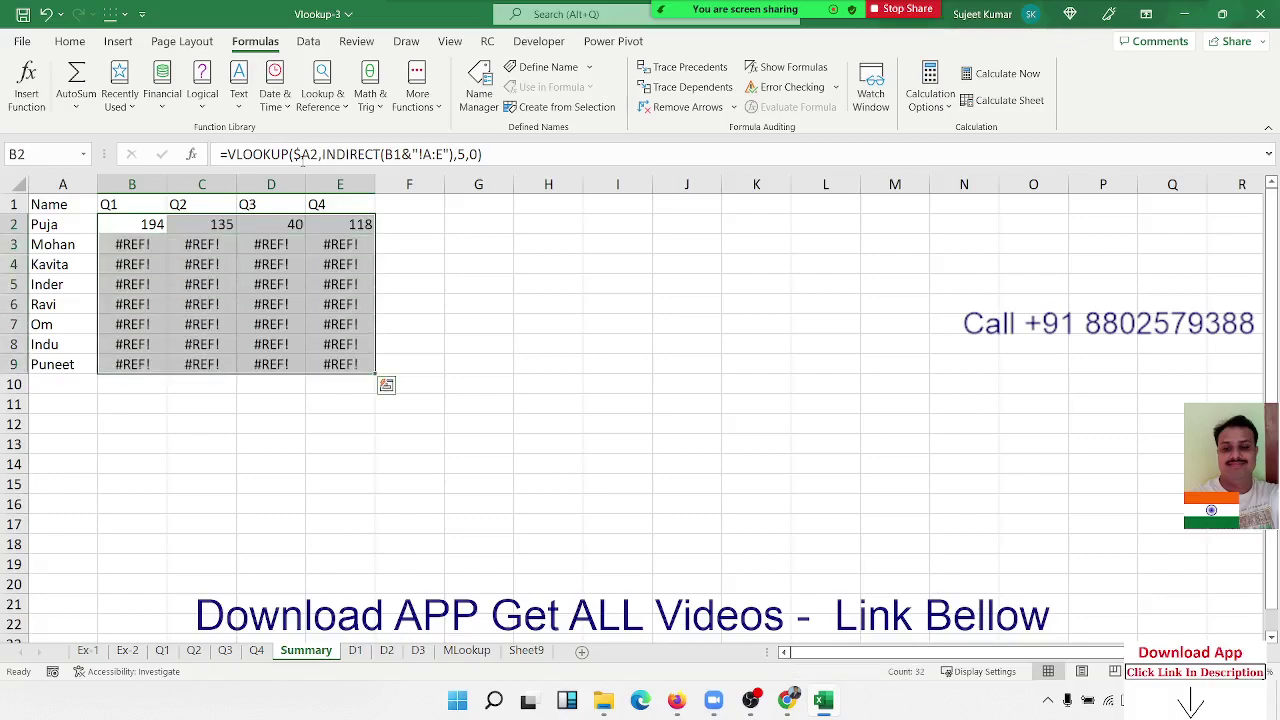
pyautogui.press('Up')
pyautogui.press('Down')
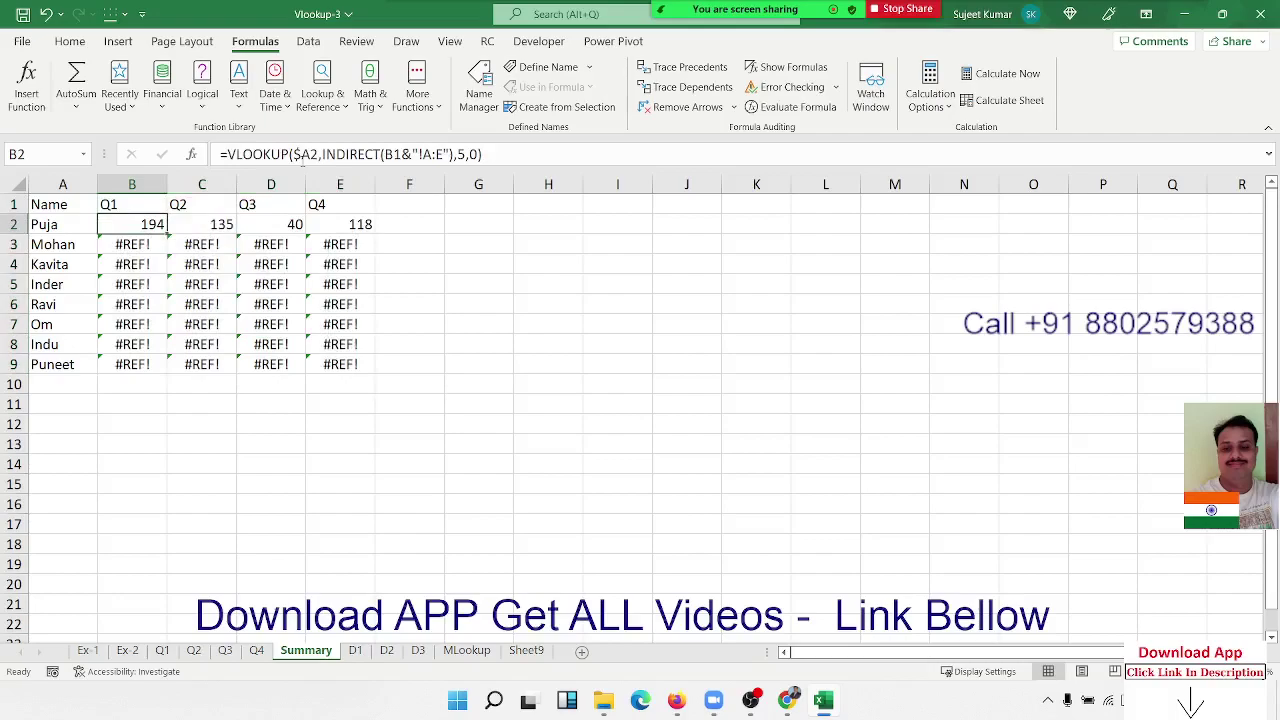
pyautogui.press('Down')
pyautogui.press('Up')
# Lock the header reference as B$1 and fill the corrected formula through B2:E9
pyautogui.click(396, 156)
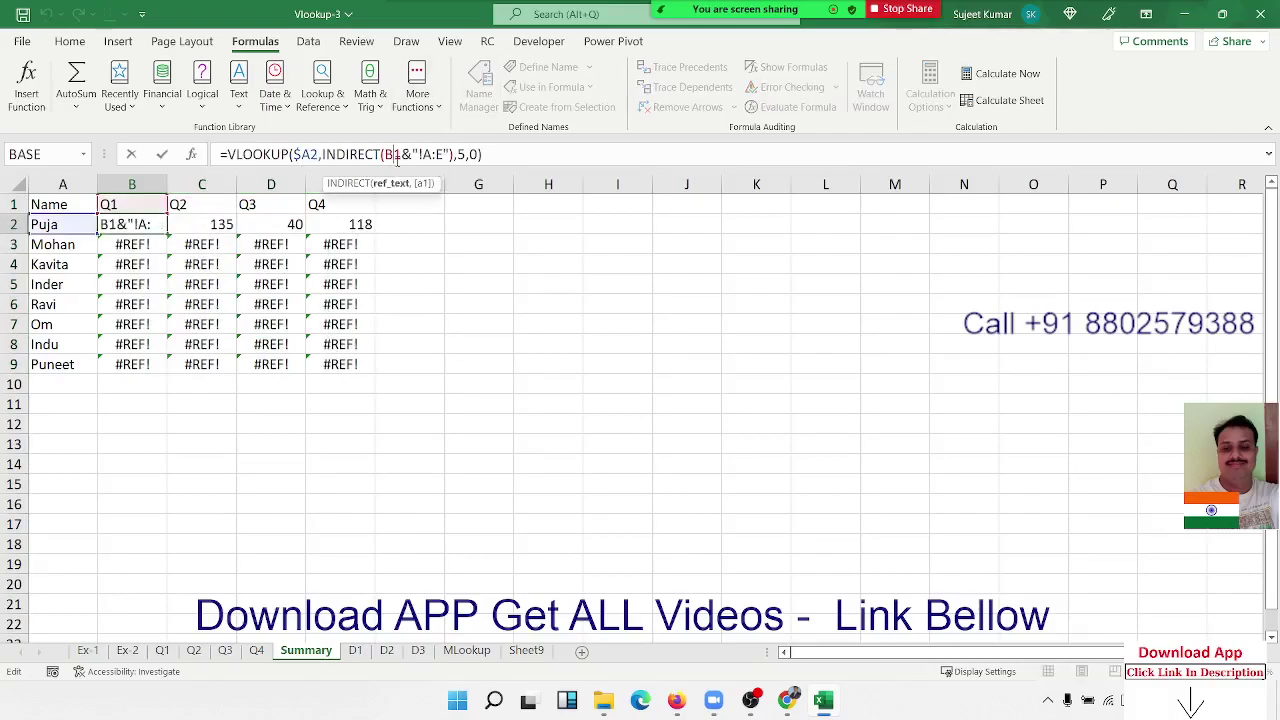
pyautogui.press('F4')
pyautogui.press('F4')
pyautogui.hotkey('ctrl', 'Return')
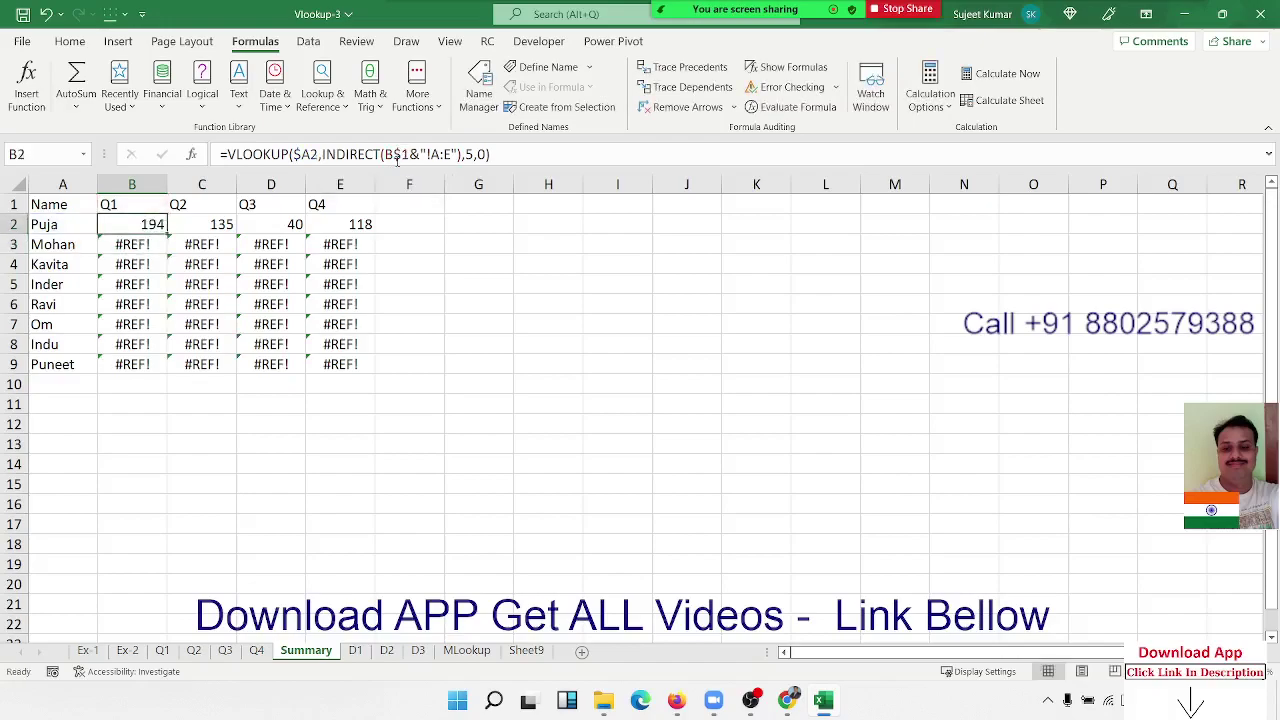
pyautogui.hotkey('ctrl', 'shift', 'Right')
pyautogui.hotkey('ctrl', 'shift', 'Down')
pyautogui.hotkey('ctrl', 'd')
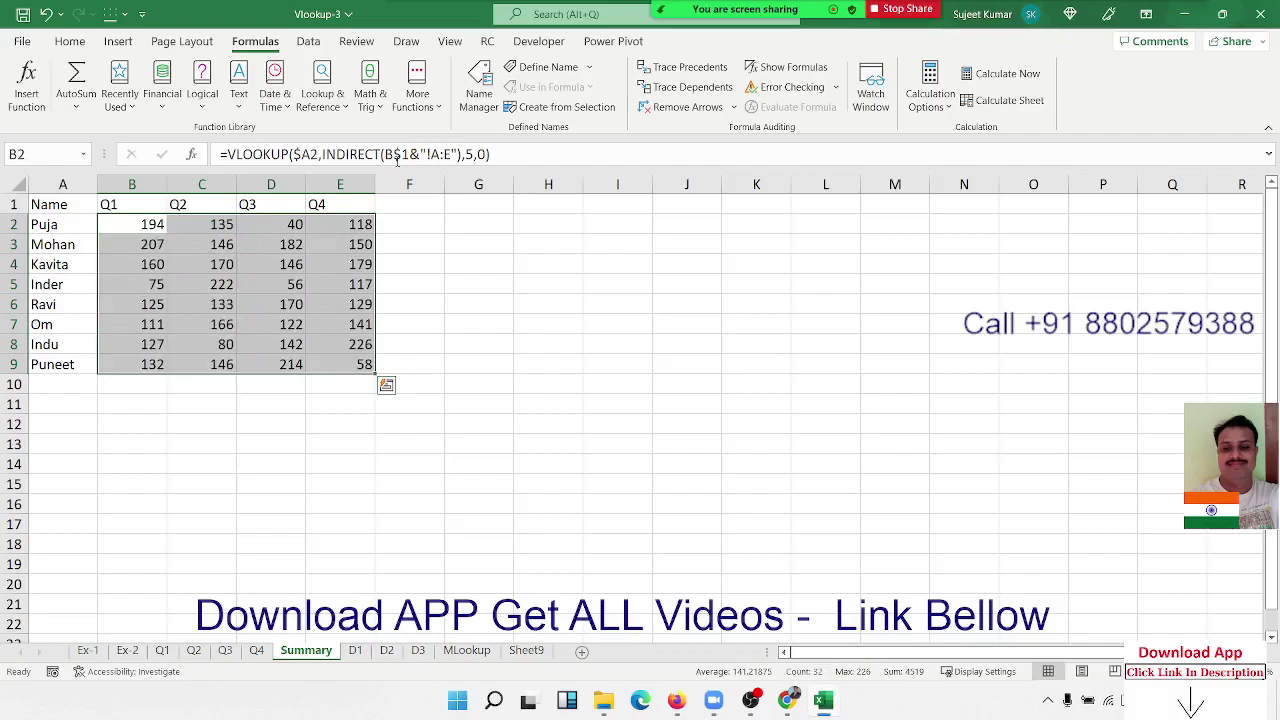
pyautogui.press('Right')
pyautogui.press('Right')
pyautogui.press('Right')
pyautogui.press('Right')
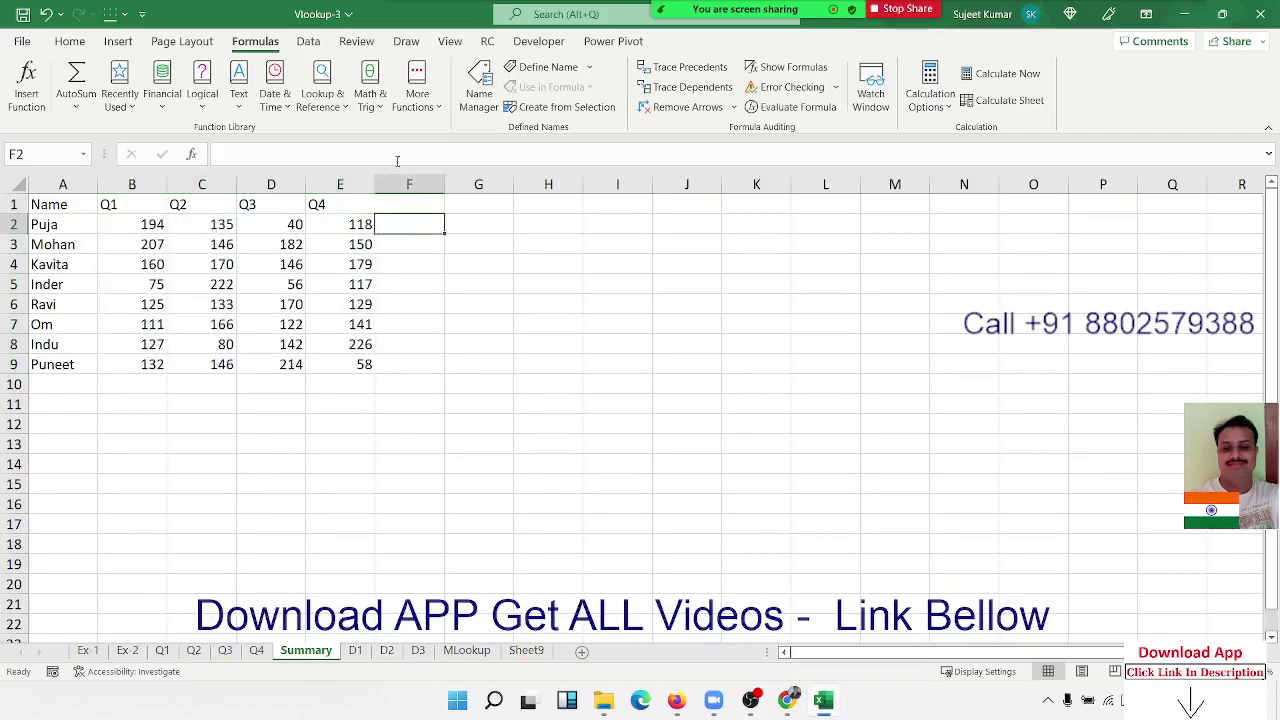
pyautogui.press('Left')
pyautogui.press('Up')
pyautogui.press('Left')
pyautogui.press('Left')
pyautogui.press('Left')
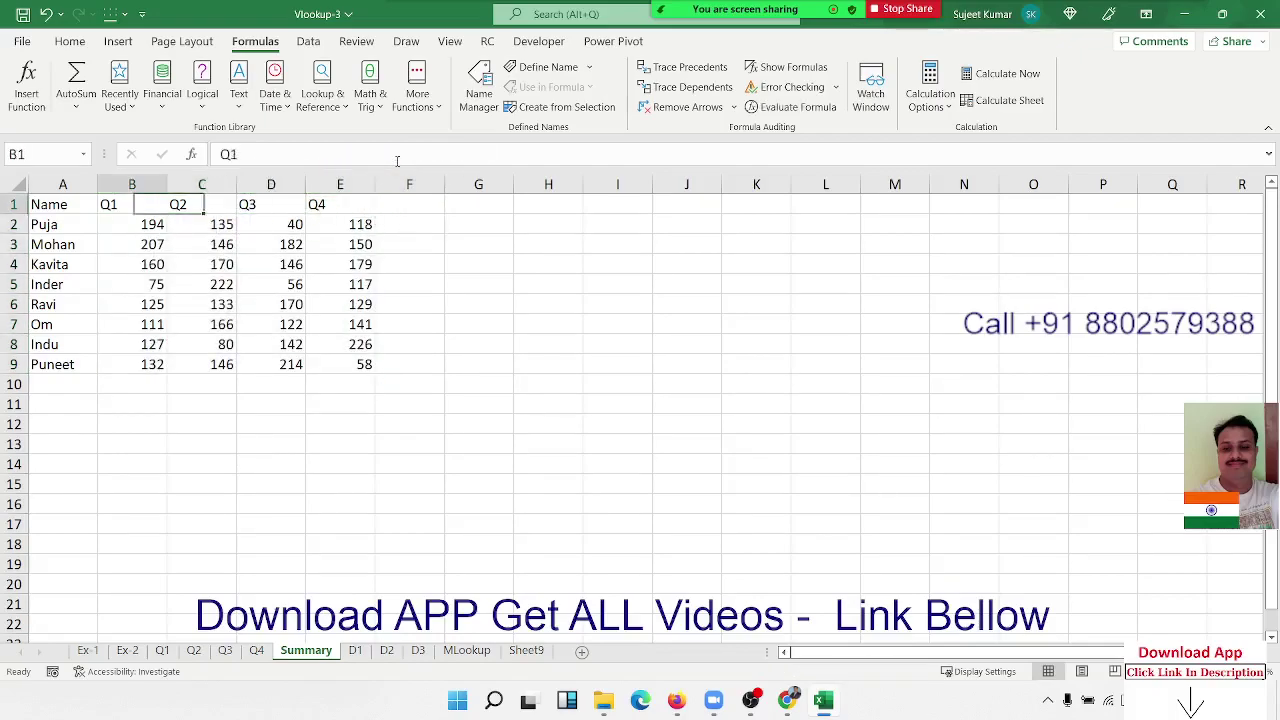
pyautogui.press('Down')
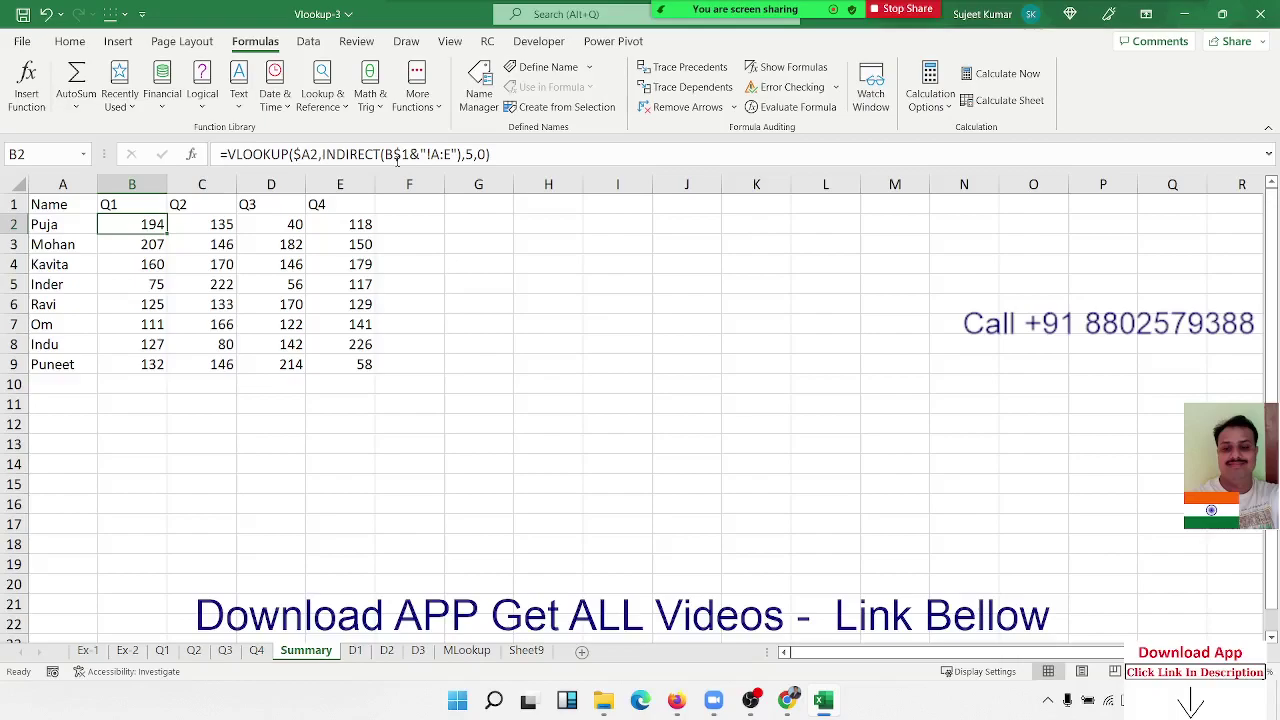
# Review the D1, D2 and D3 ID lists, then clear the old formula in MLookup's B2
pyautogui.click(356, 652)
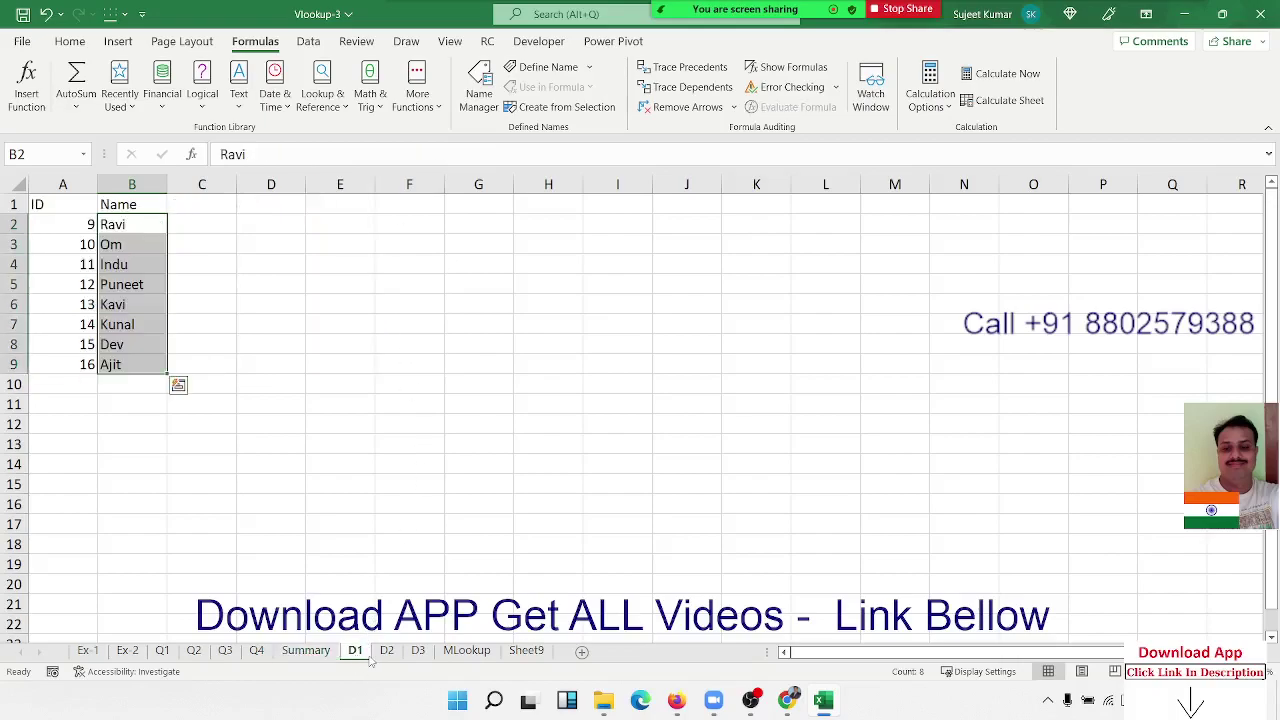
pyautogui.click(386, 652)
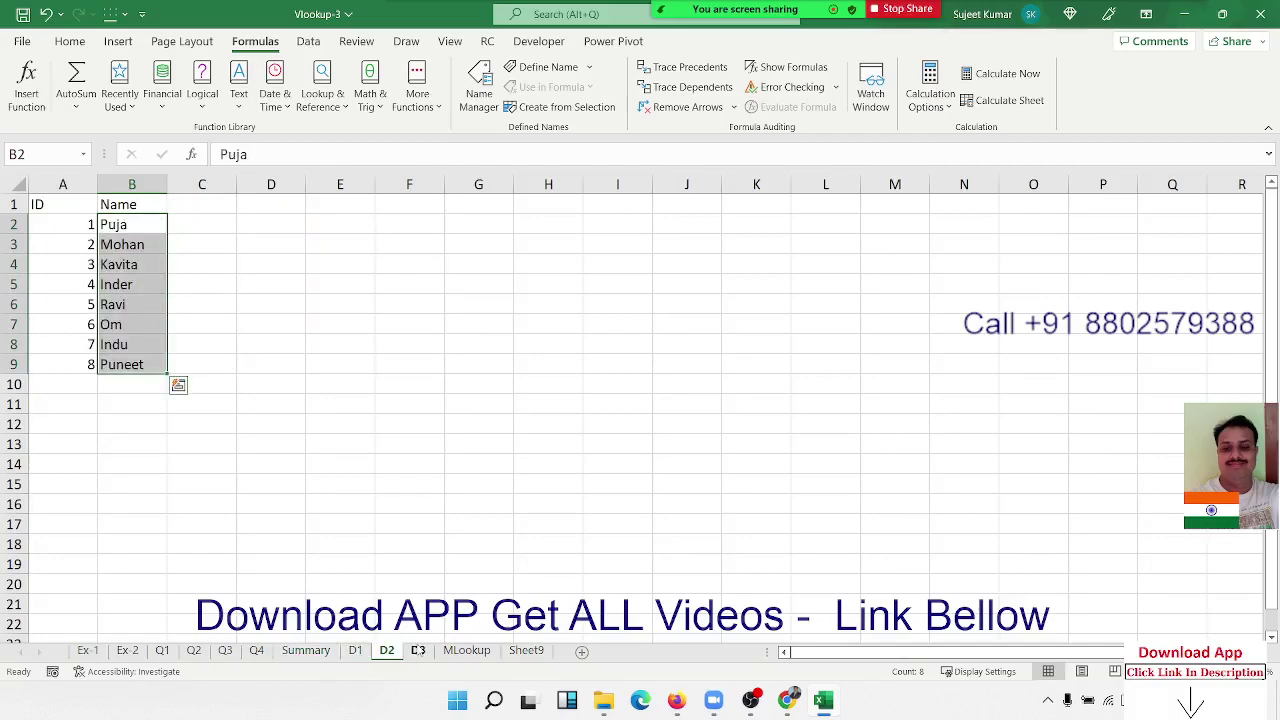
pyautogui.click(418, 651)
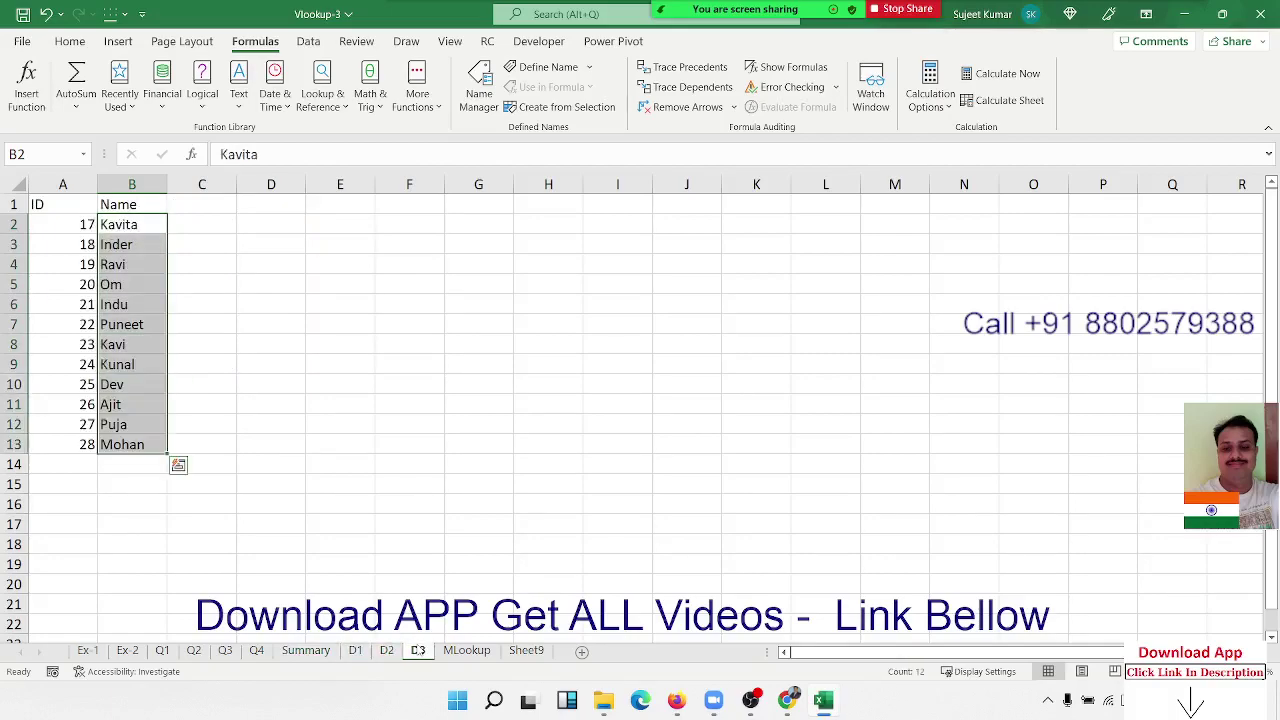
pyautogui.click(466, 651)
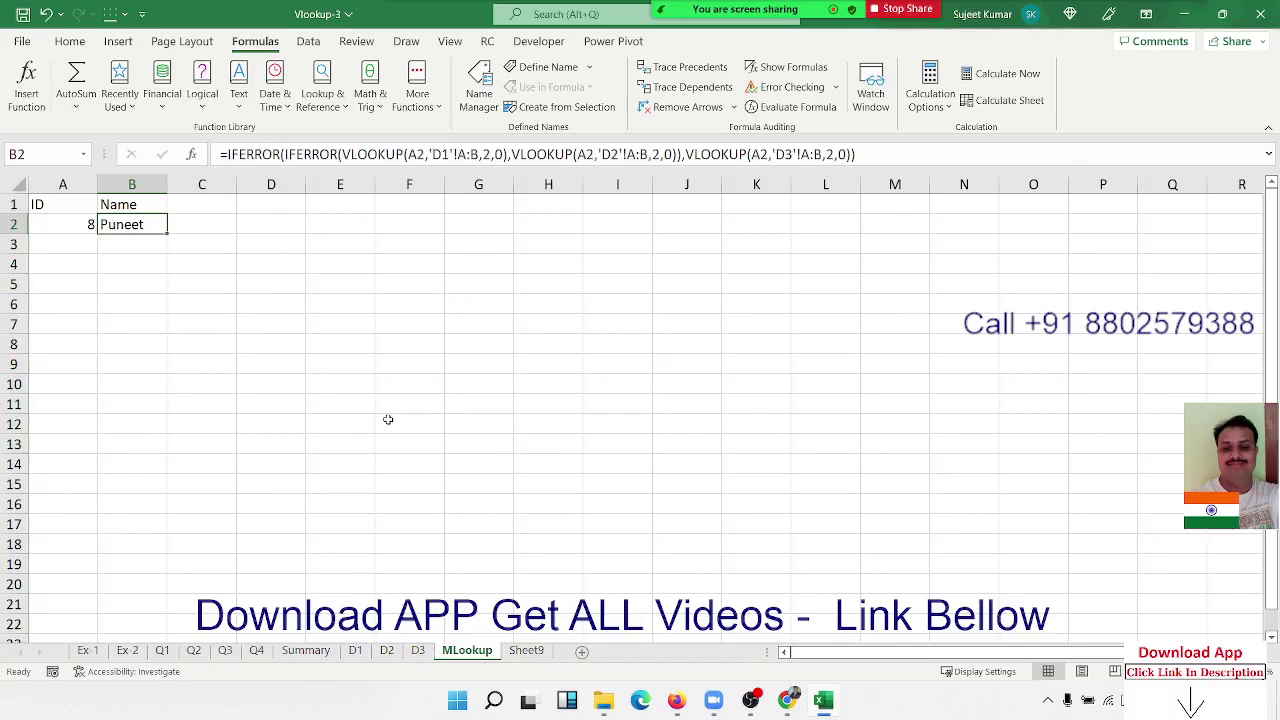
pyautogui.press('Delete')
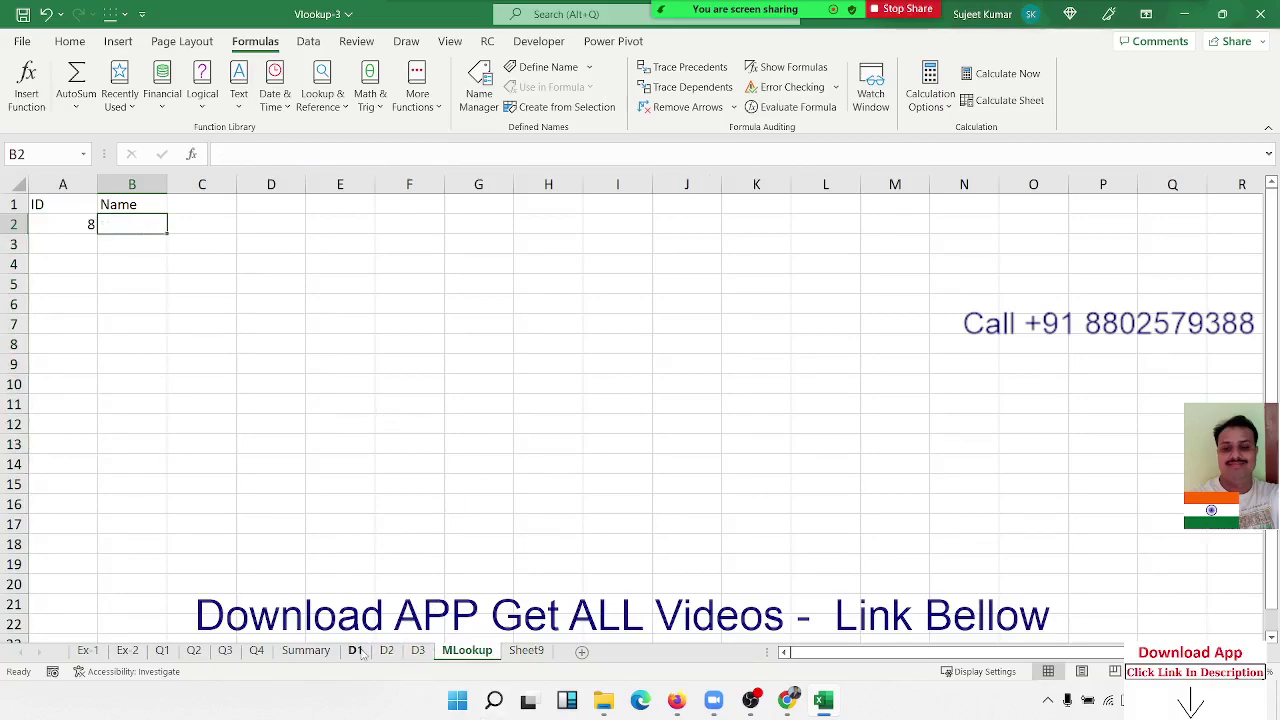
# Look over the D1, D2 and D3 data again before returning to MLookup
pyautogui.click(355, 651)
pyautogui.click(385, 651)
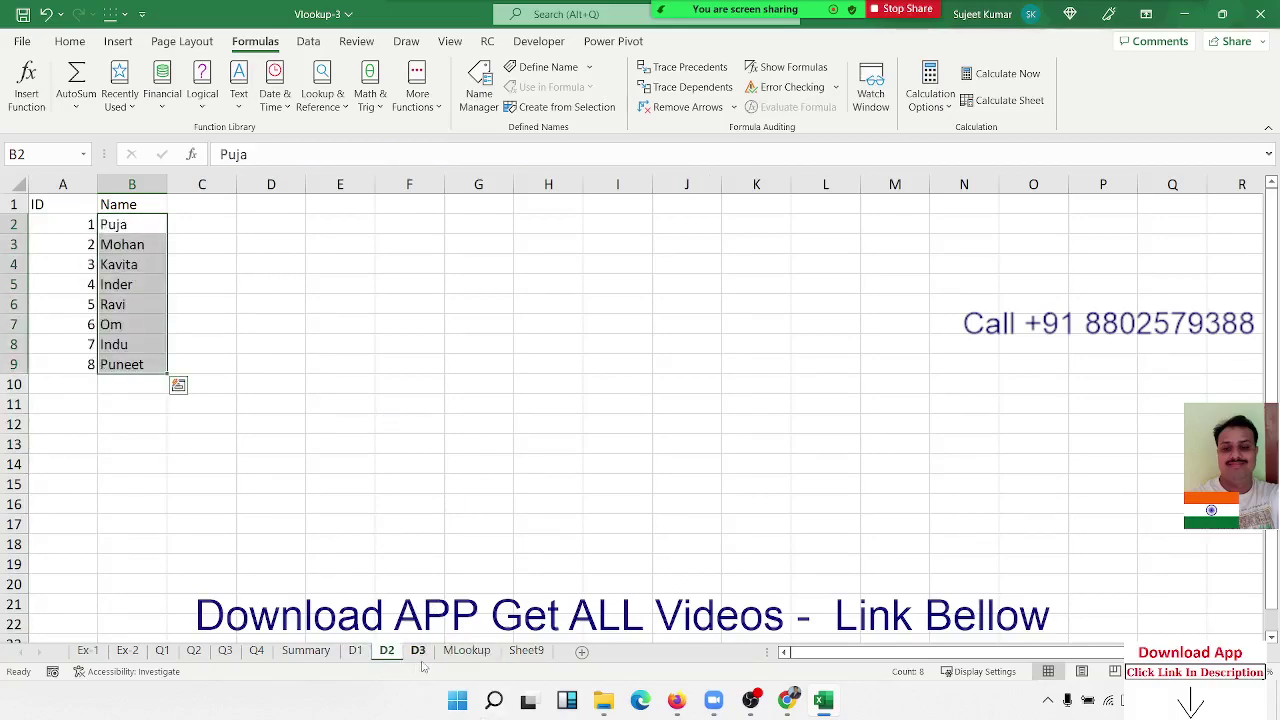
pyautogui.click(418, 651)
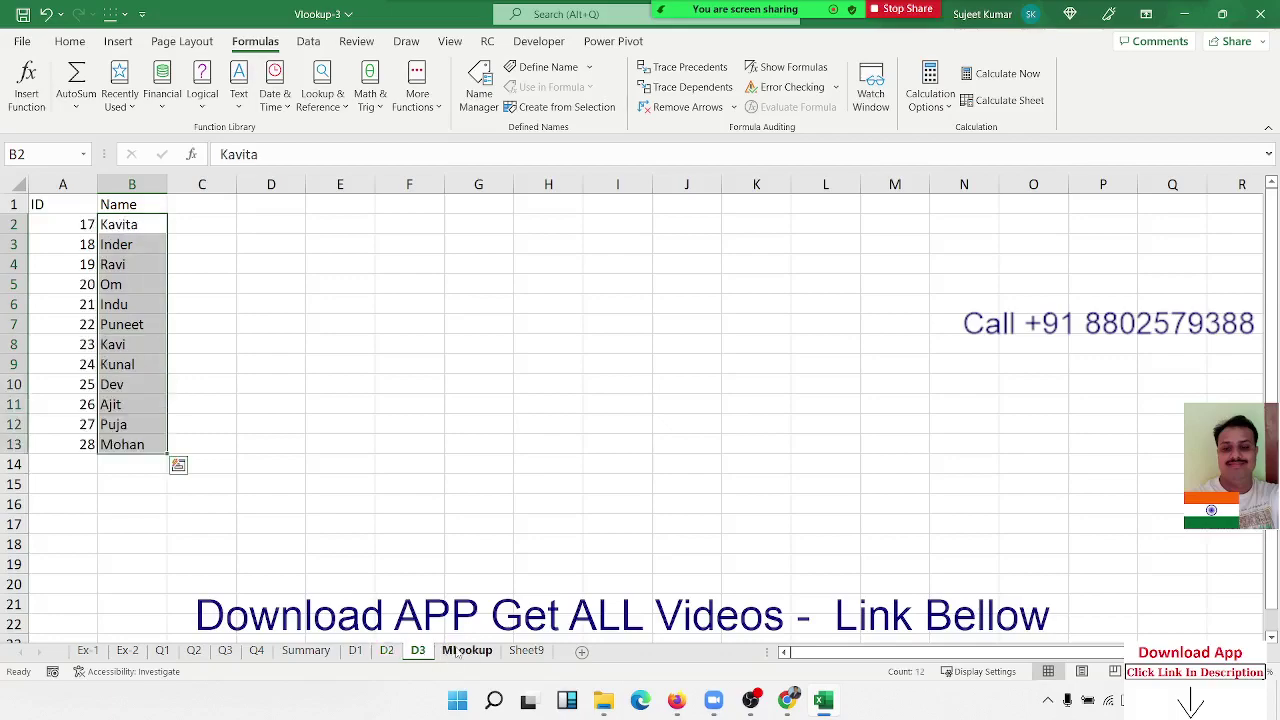
pyautogui.click(466, 651)
# Begin B2's formula as =IFERROR(VLOOKUP(A2,'D1'!A:B,2,0), followed by a second VLOOKUP
pyautogui.write('=')
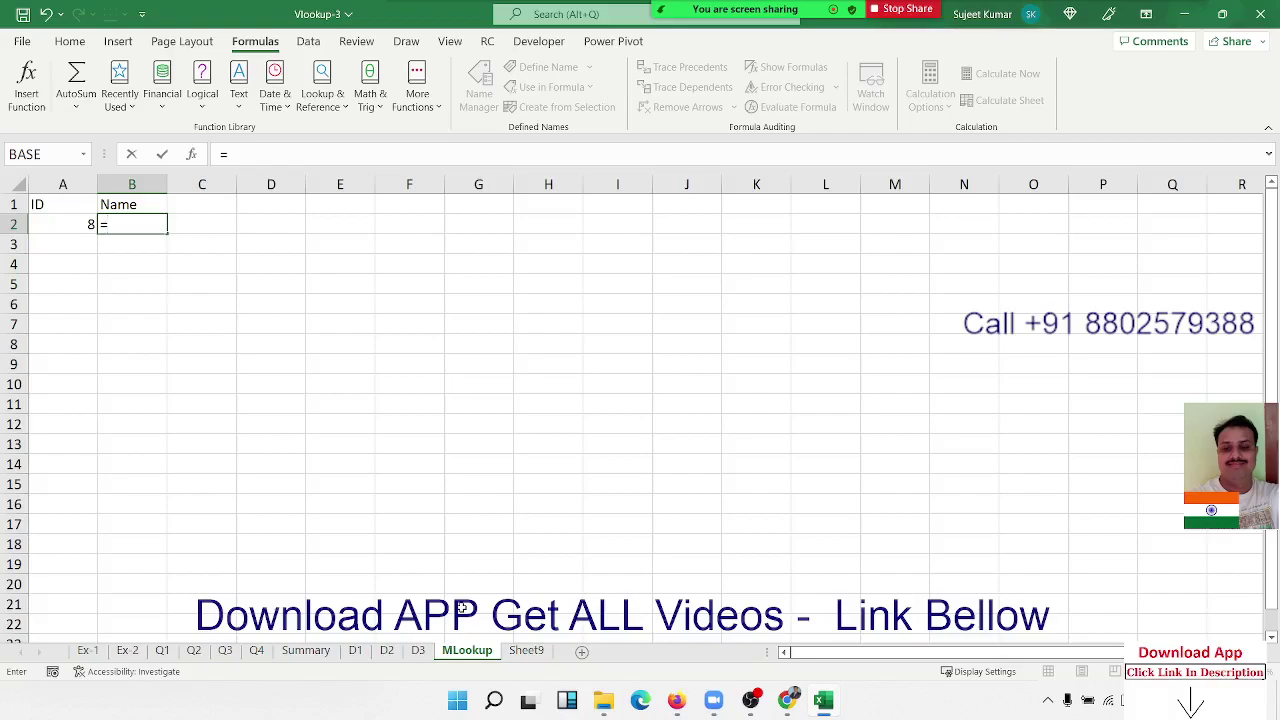
pyautogui.write('if')
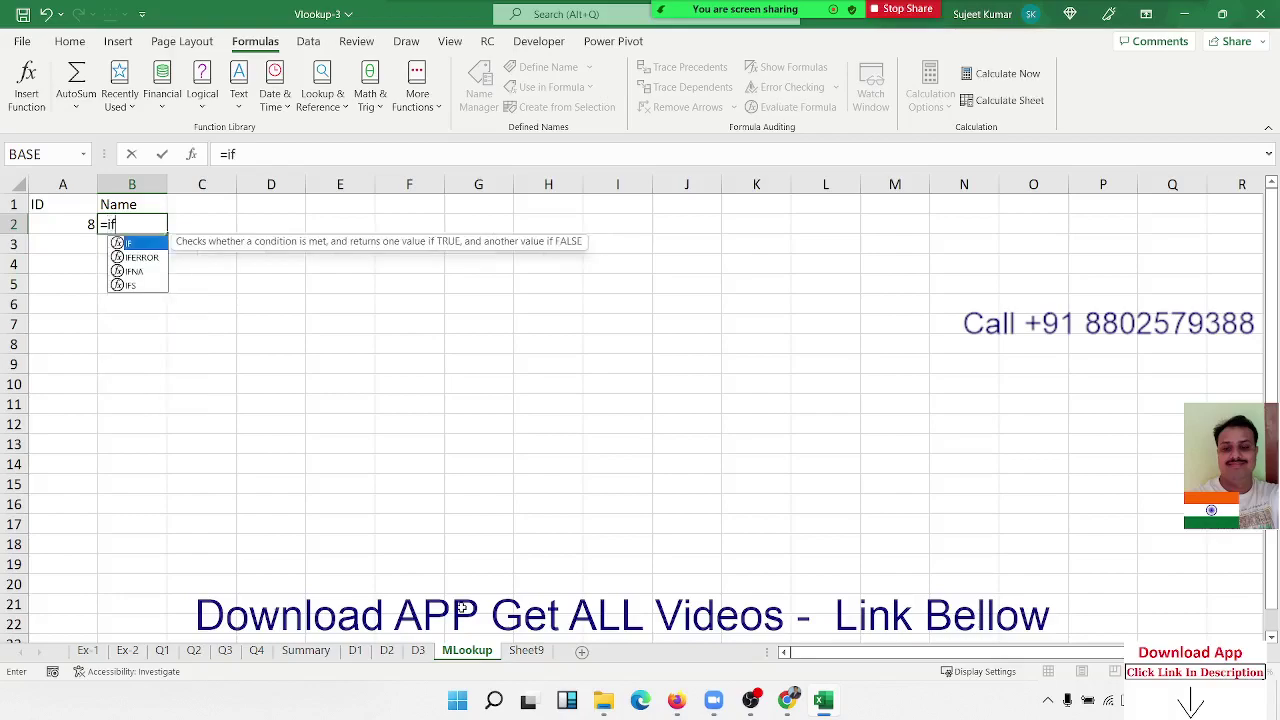
pyautogui.press('Down')
pyautogui.press('Tab')
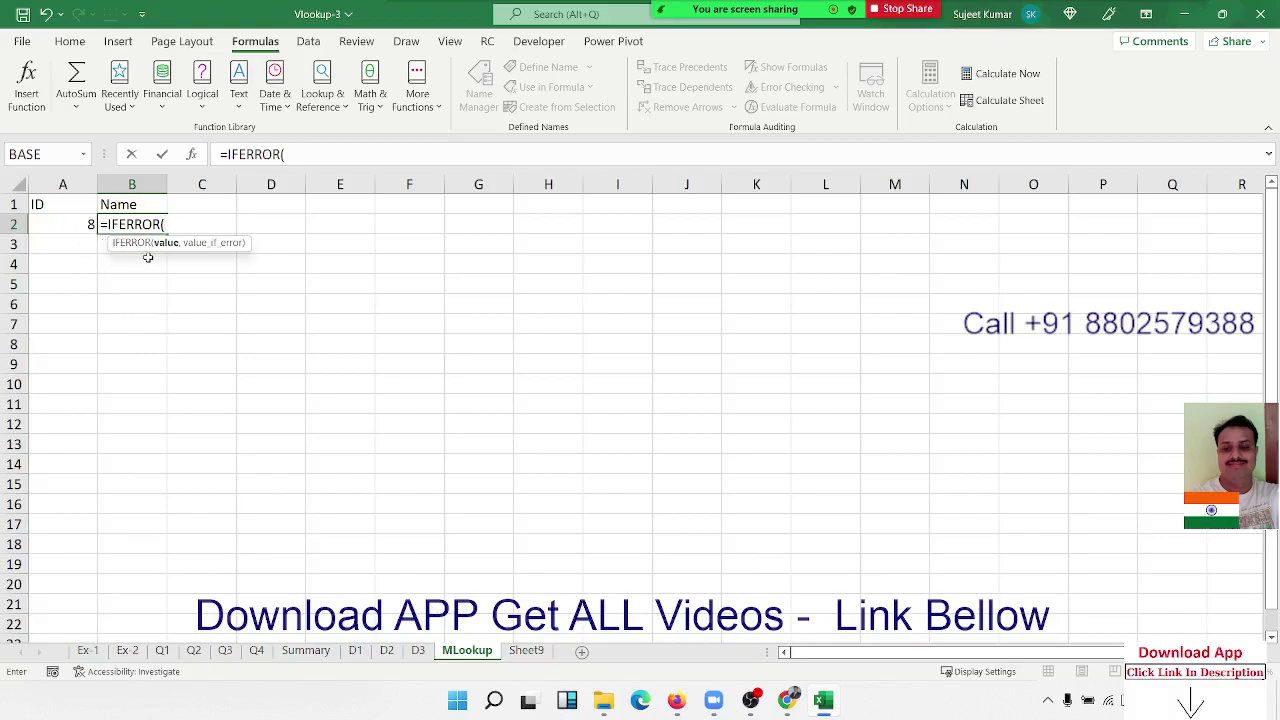
pyautogui.write('vl')
pyautogui.press('Tab')
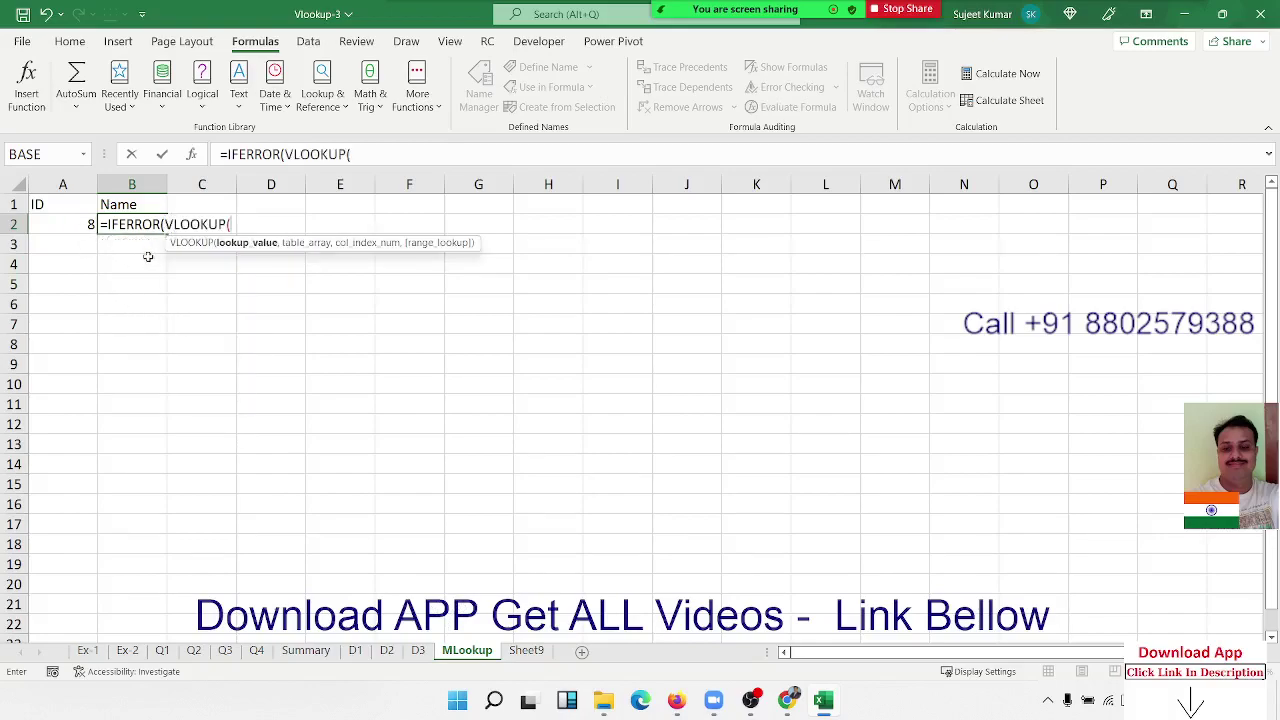
pyautogui.click(64, 224)
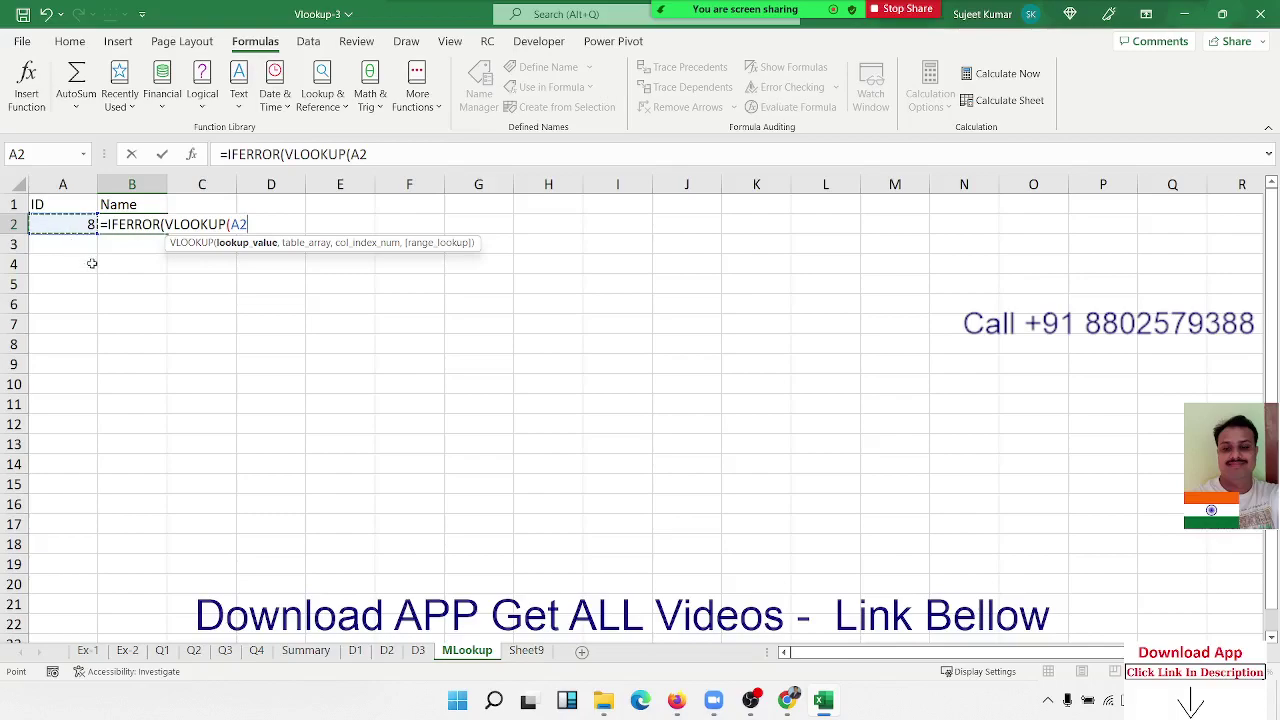
pyautogui.write(',')
pyautogui.click(355, 650)
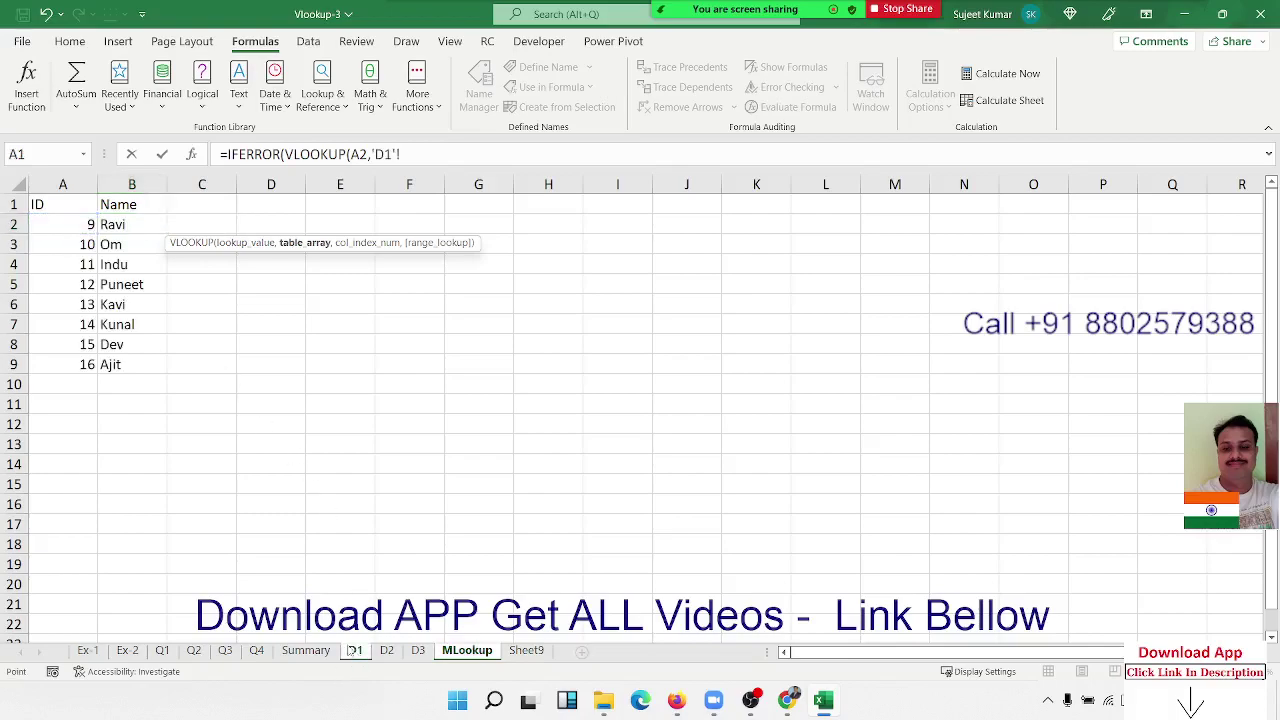
pyautogui.moveTo(93, 185); pyautogui.dragTo(123, 190)
pyautogui.write(',')
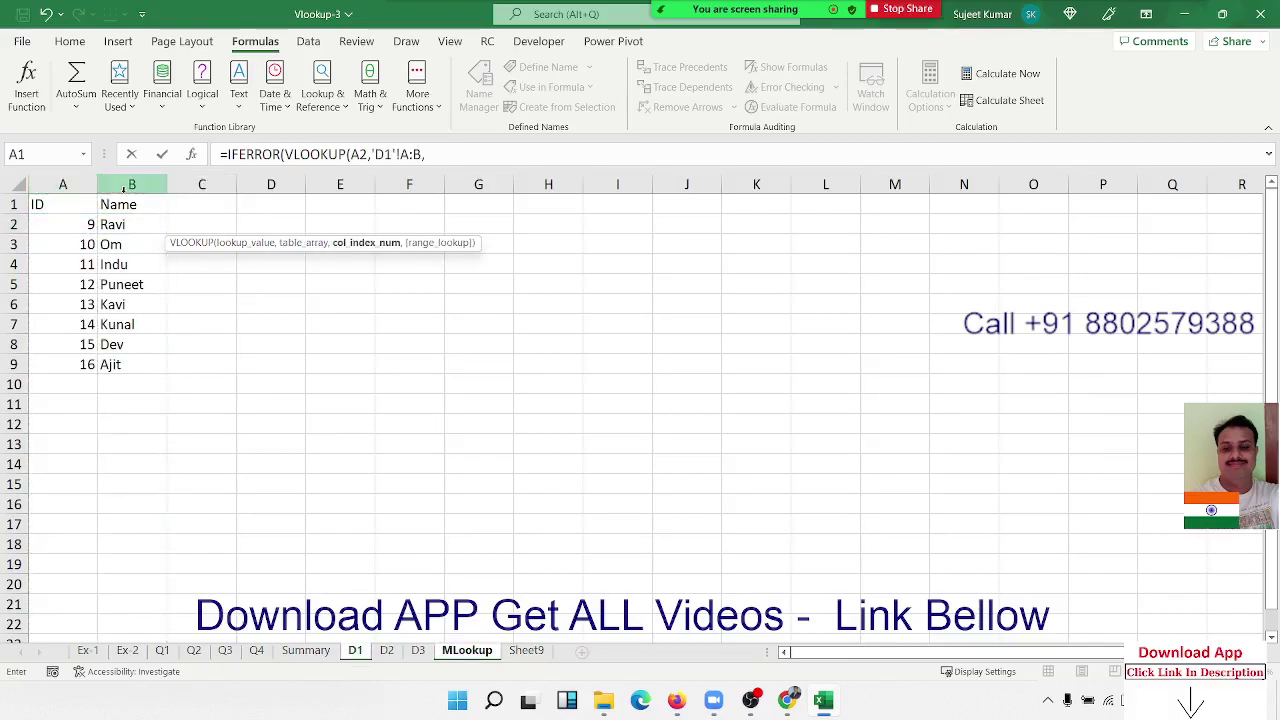
pyautogui.write('2,0')
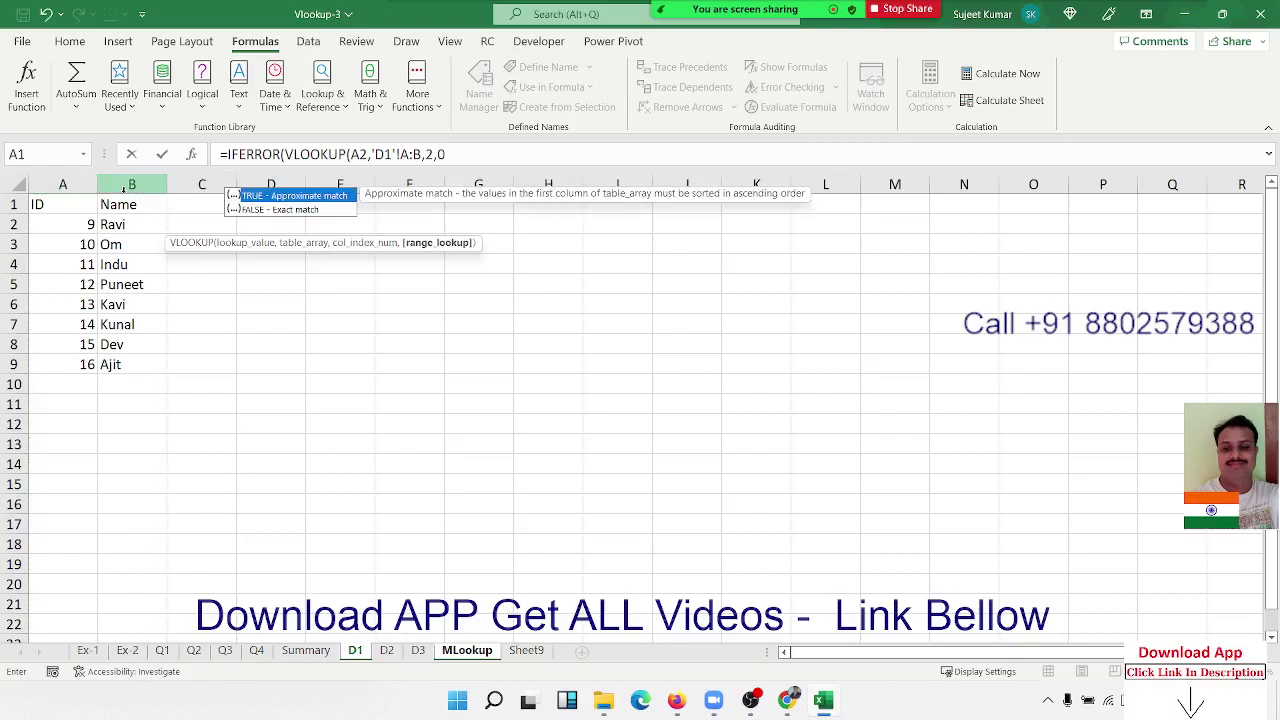
pyautogui.write('),')
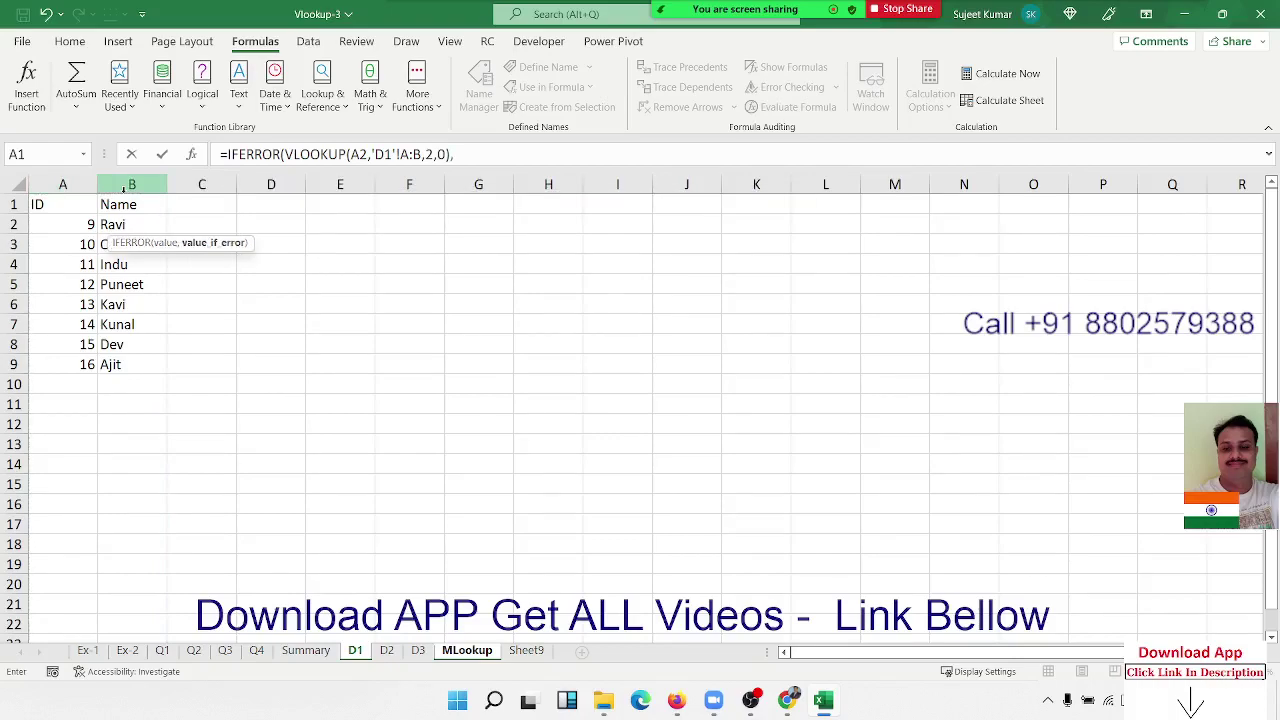
pyautogui.write('vl')
pyautogui.press('Tab')
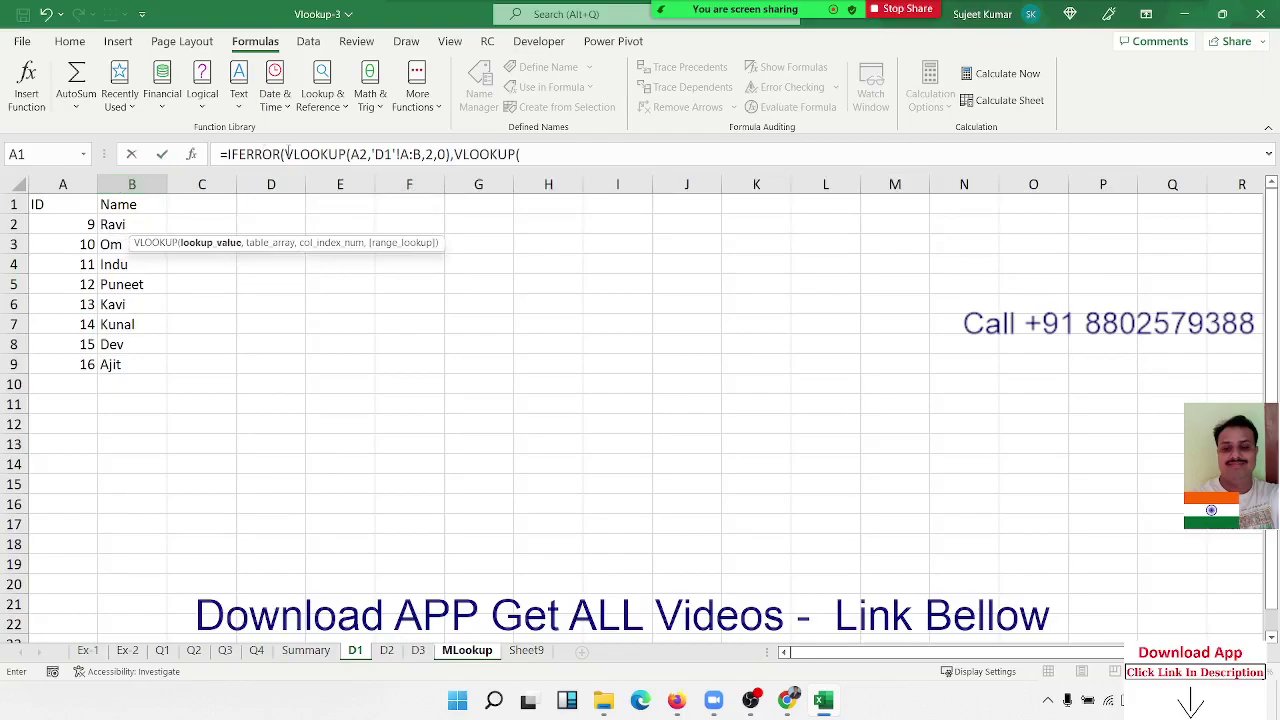
# Complete the fallback VLOOKUP(A2,'D2'!A:B,2,0) using sheet D2's columns A:B
pyautogui.moveTo(286, 154); pyautogui.dragTo(448, 154)
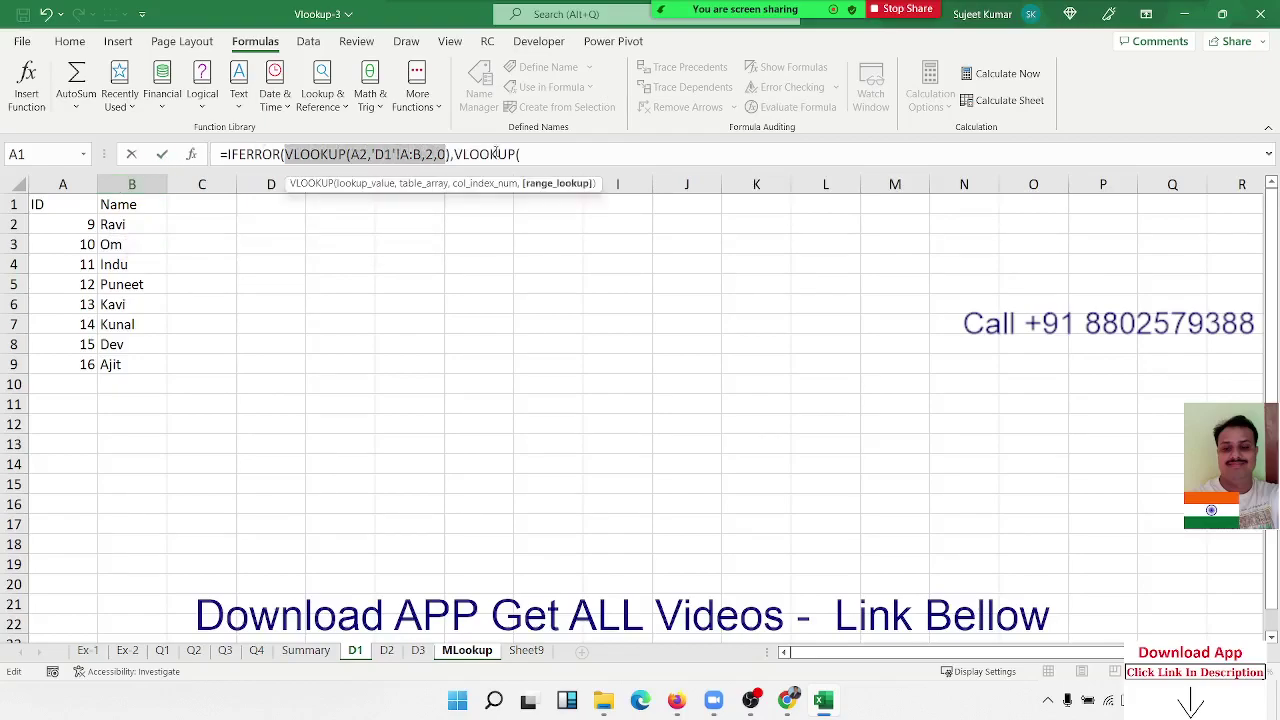
pyautogui.click(530, 156)
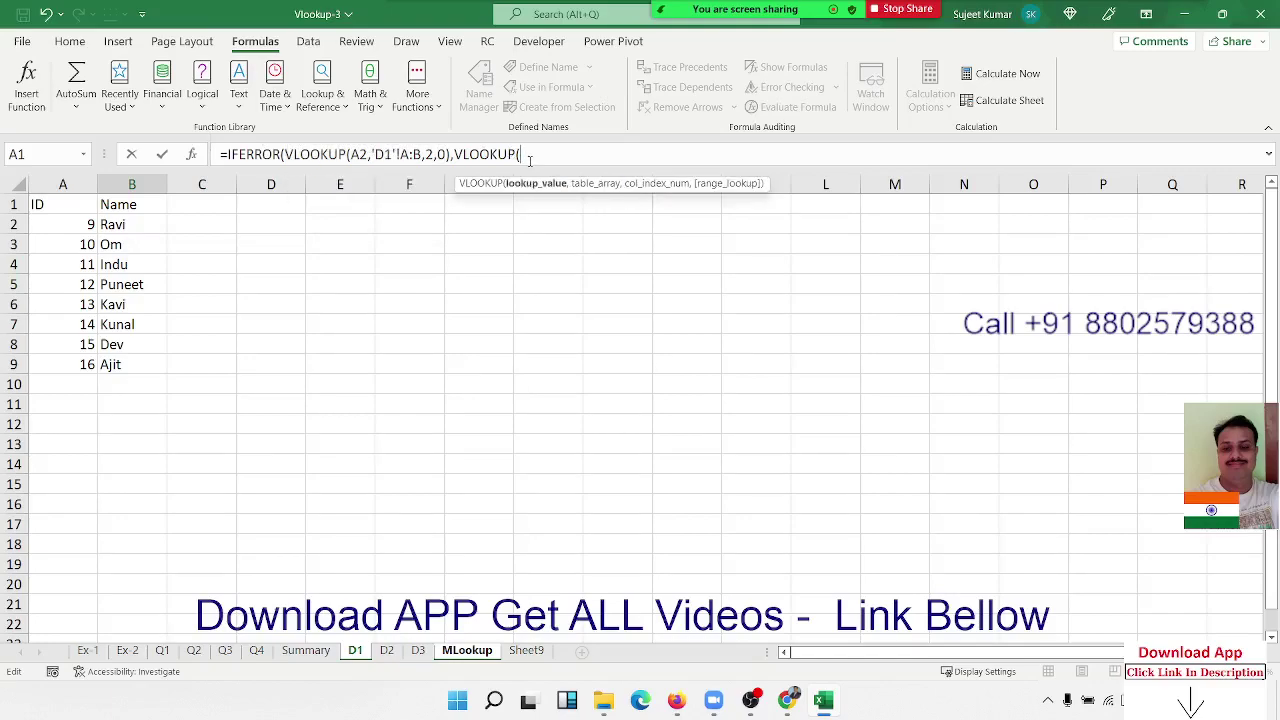
pyautogui.write('a2')
pyautogui.write(',')
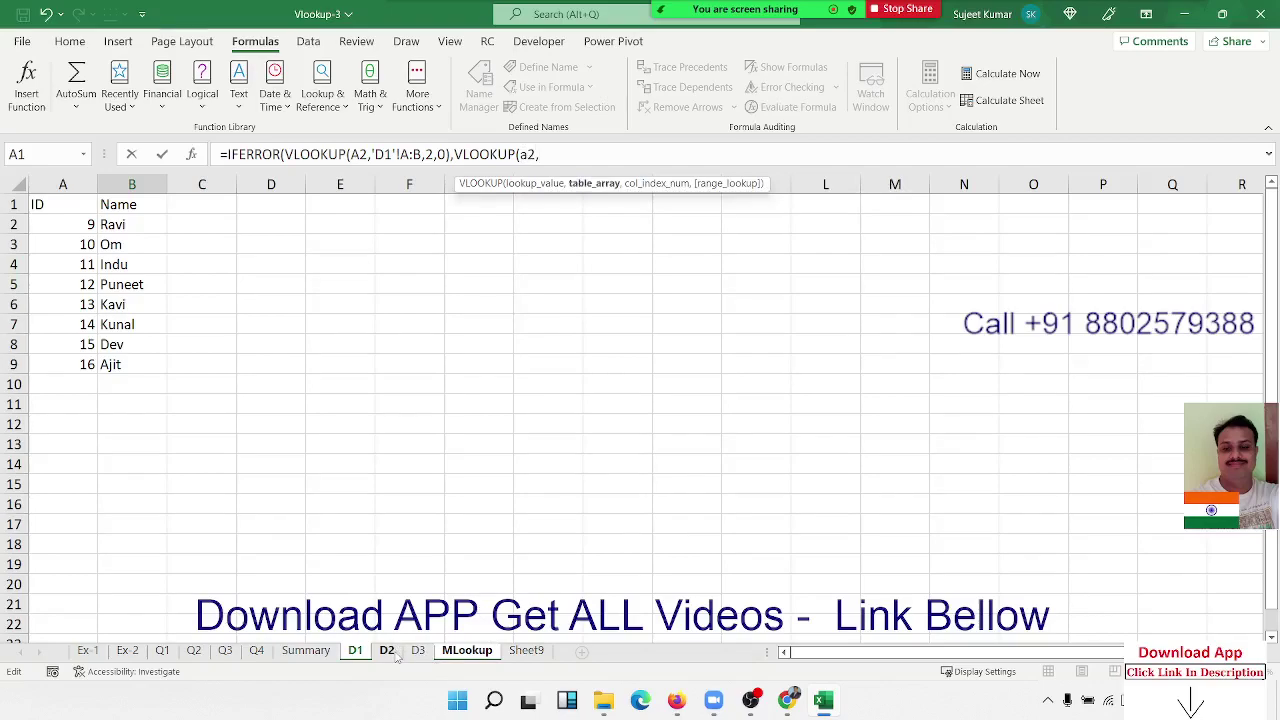
pyautogui.click(395, 655)
pyautogui.moveTo(62, 184); pyautogui.dragTo(135, 187)
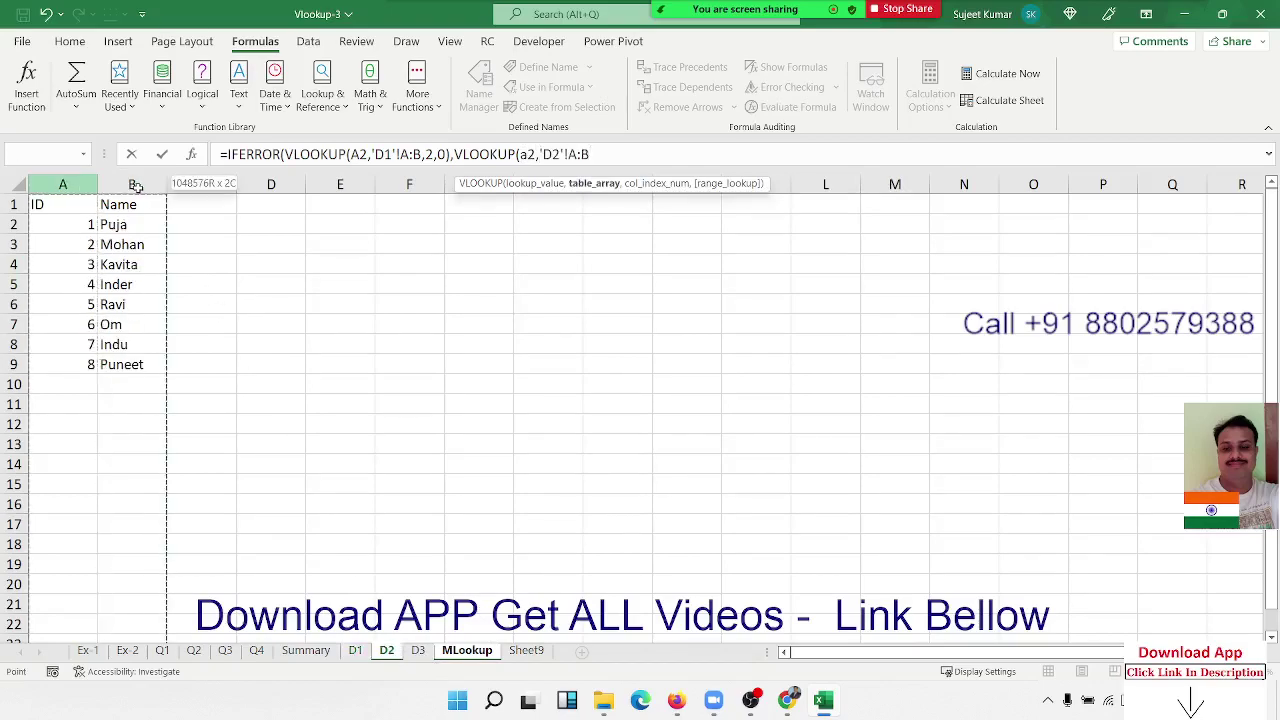
pyautogui.write(',2,0')
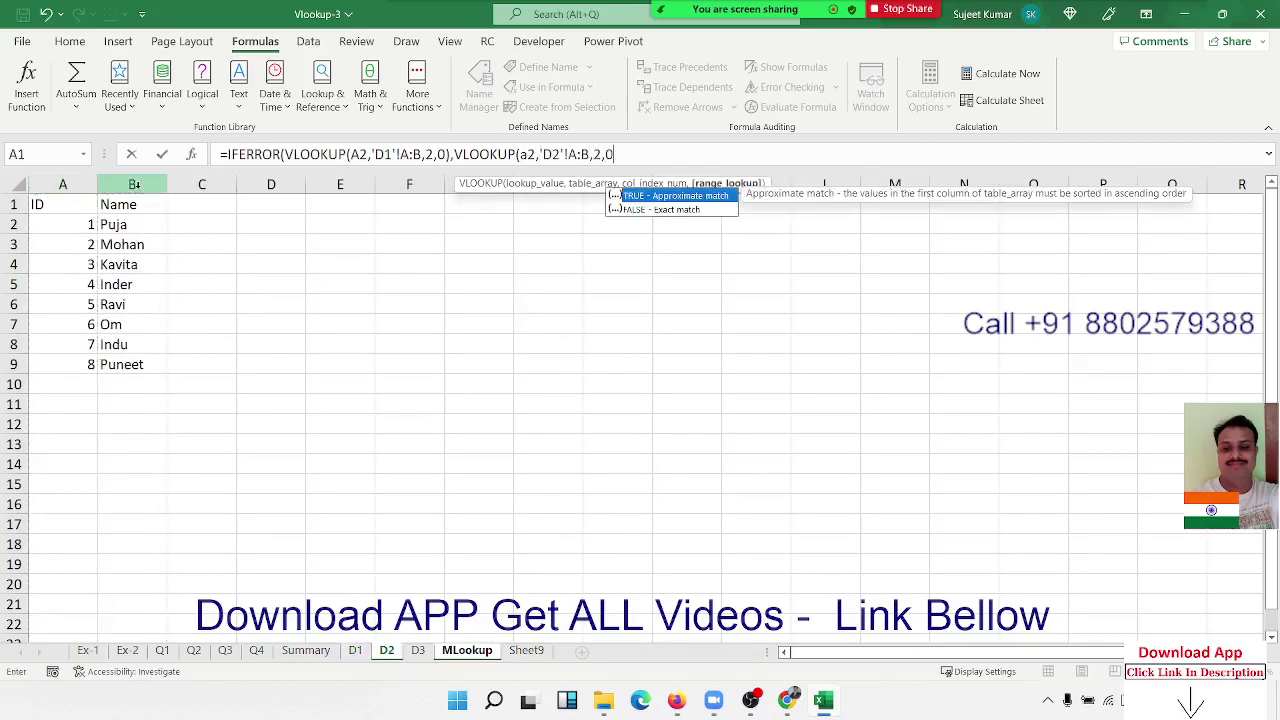
pyautogui.write(')')
# Commit the MLookup formula with Excel's suggested correction and review its first VLOOKUP
pyautogui.press('Return')
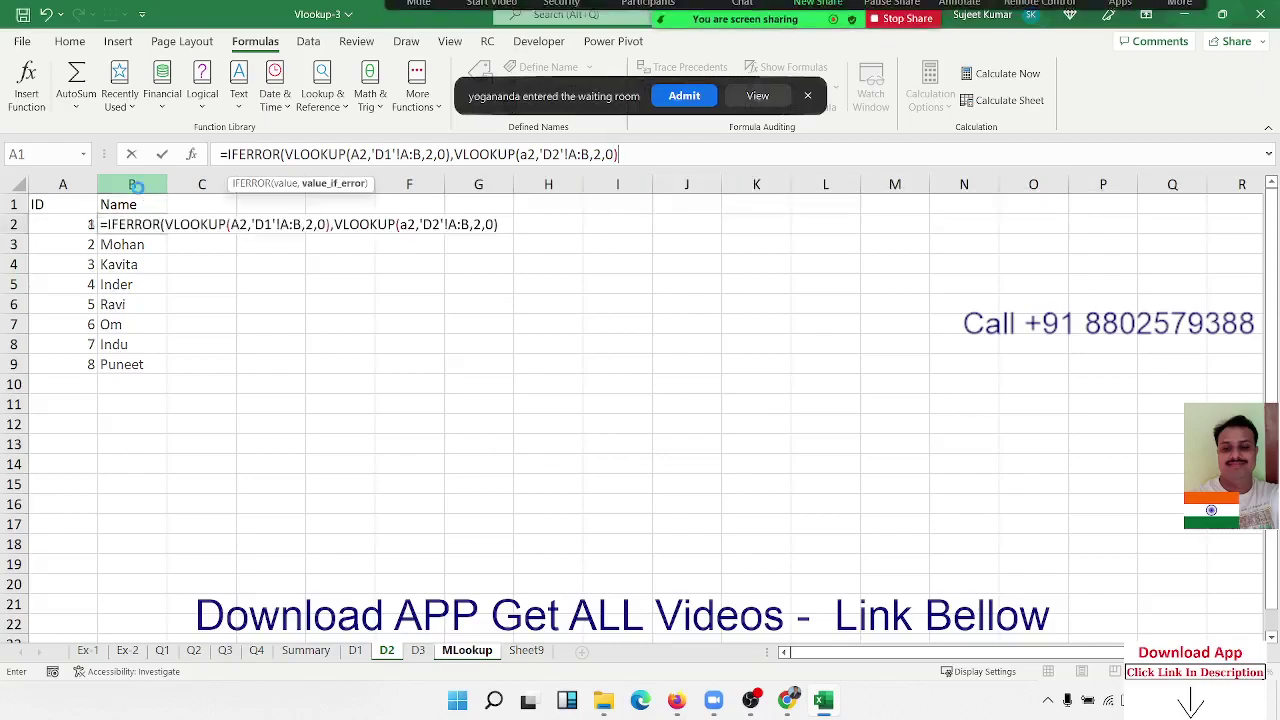
pyautogui.press('Return')
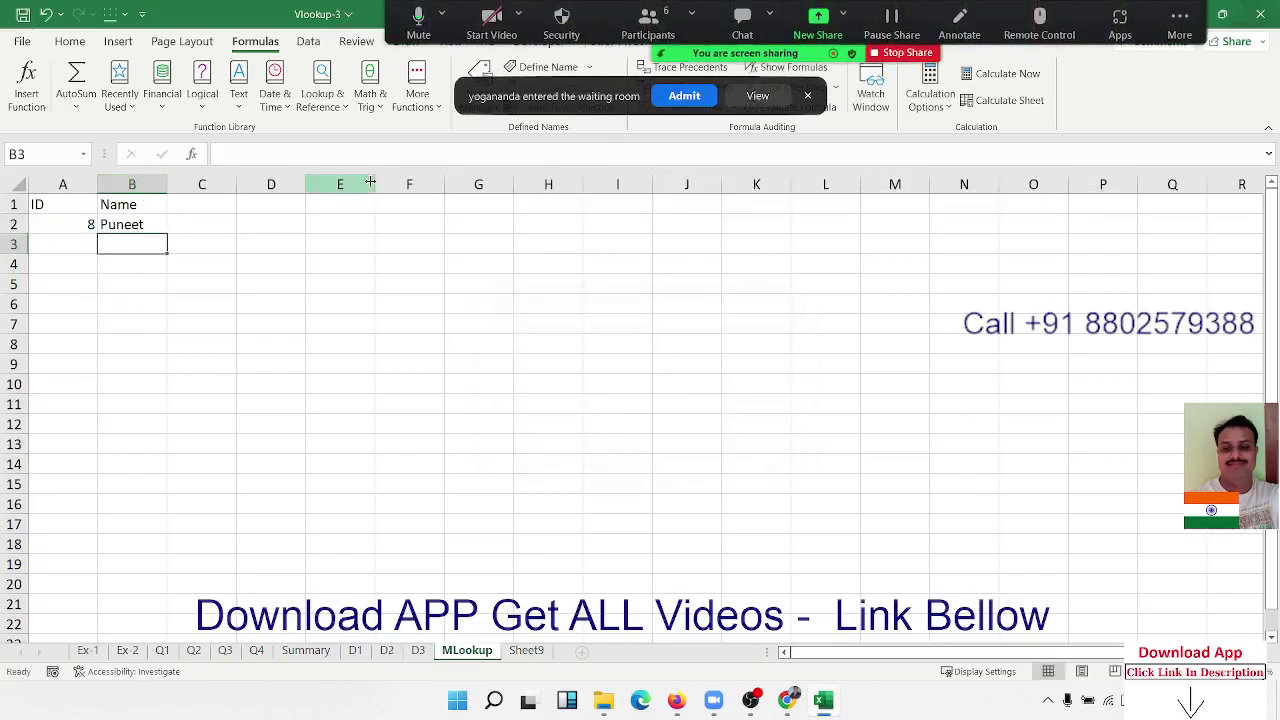
pyautogui.doubleClick(145, 225)
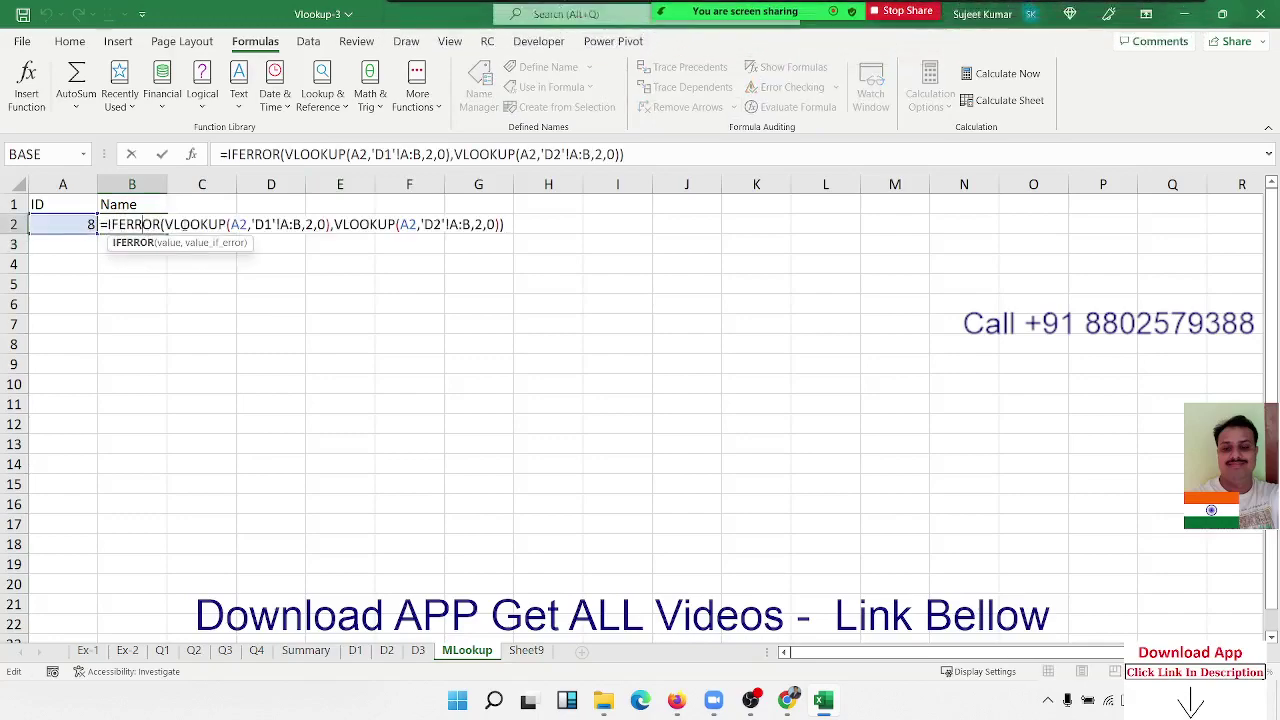
pyautogui.moveTo(186, 225); pyautogui.dragTo(334, 224)
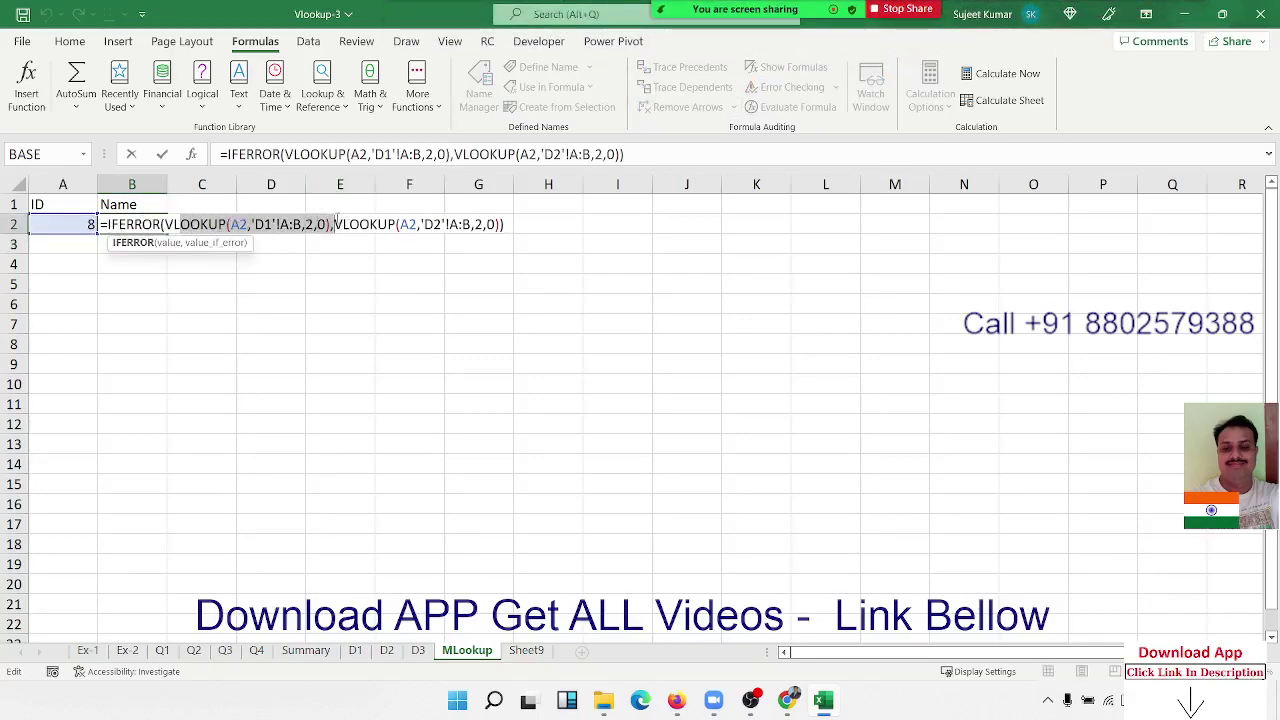
pyautogui.press('Escape')
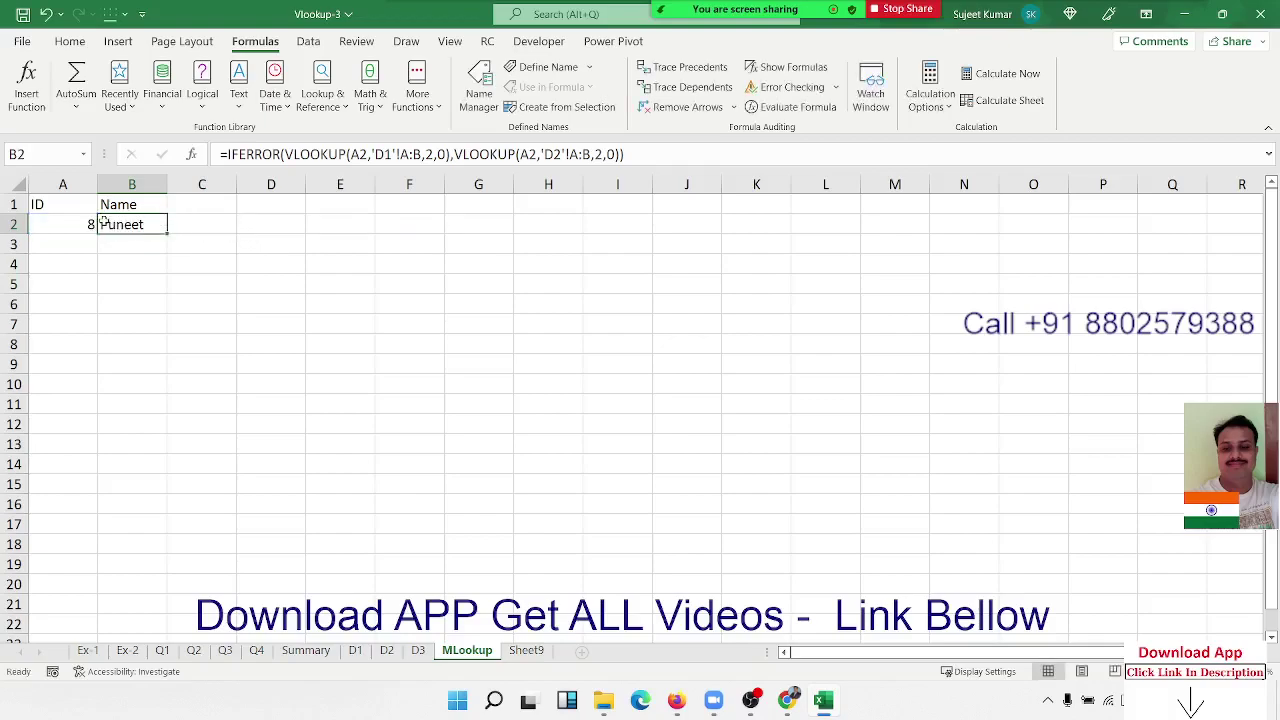
# Test ID 9 in A2 and review the first VLOOKUP of B2's formula
pyautogui.press('Left')
pyautogui.write('9')
pyautogui.press('Return')
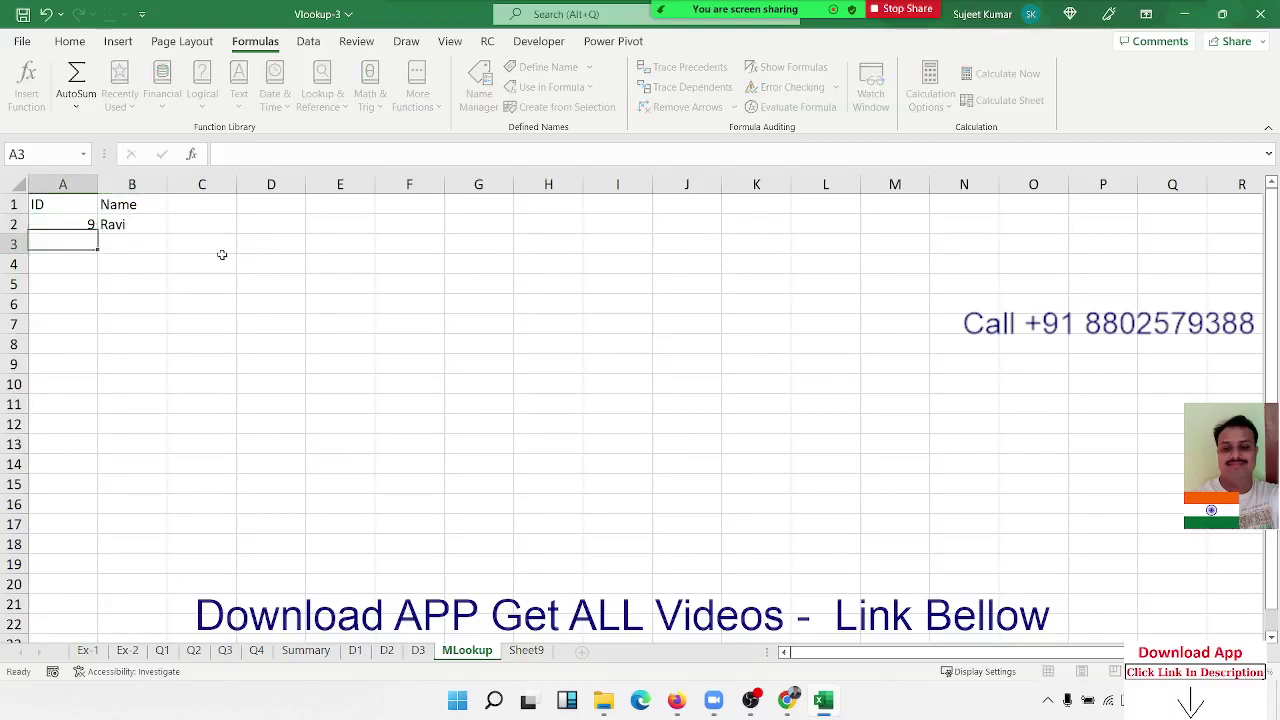
pyautogui.doubleClick(124, 224)
pyautogui.moveTo(166, 224); pyautogui.dragTo(328, 224)
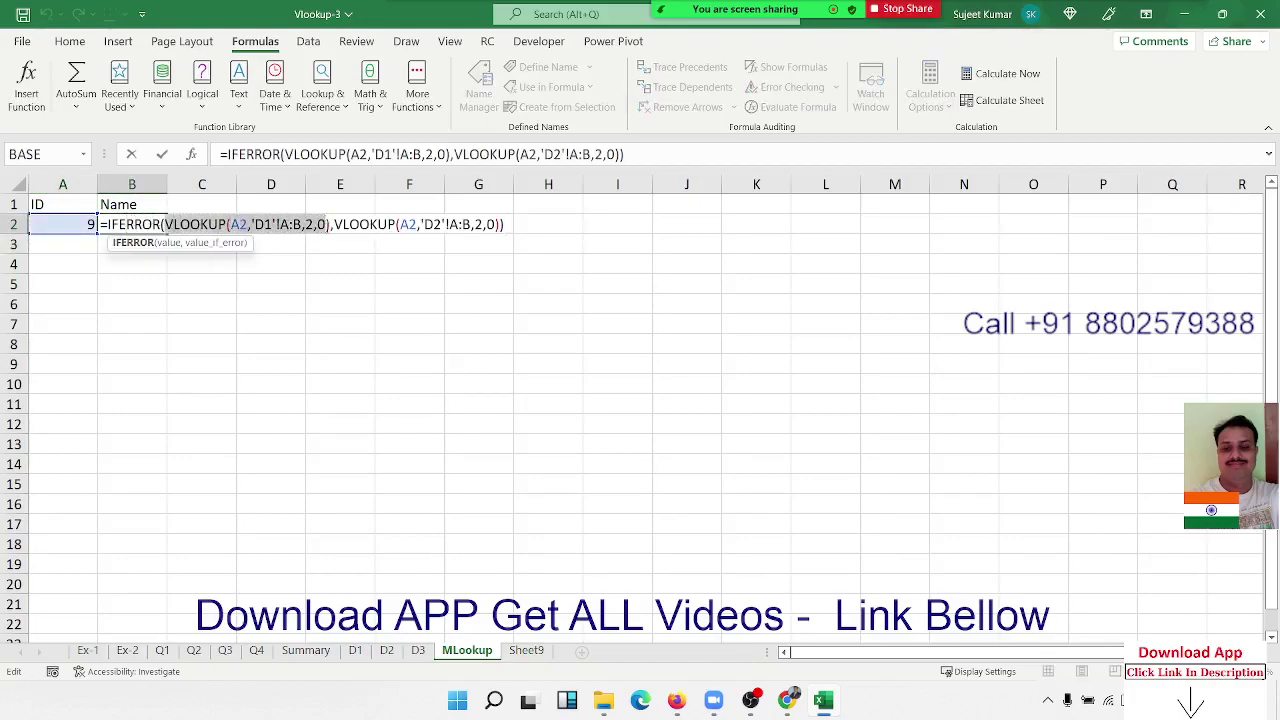
pyautogui.press('Escape')
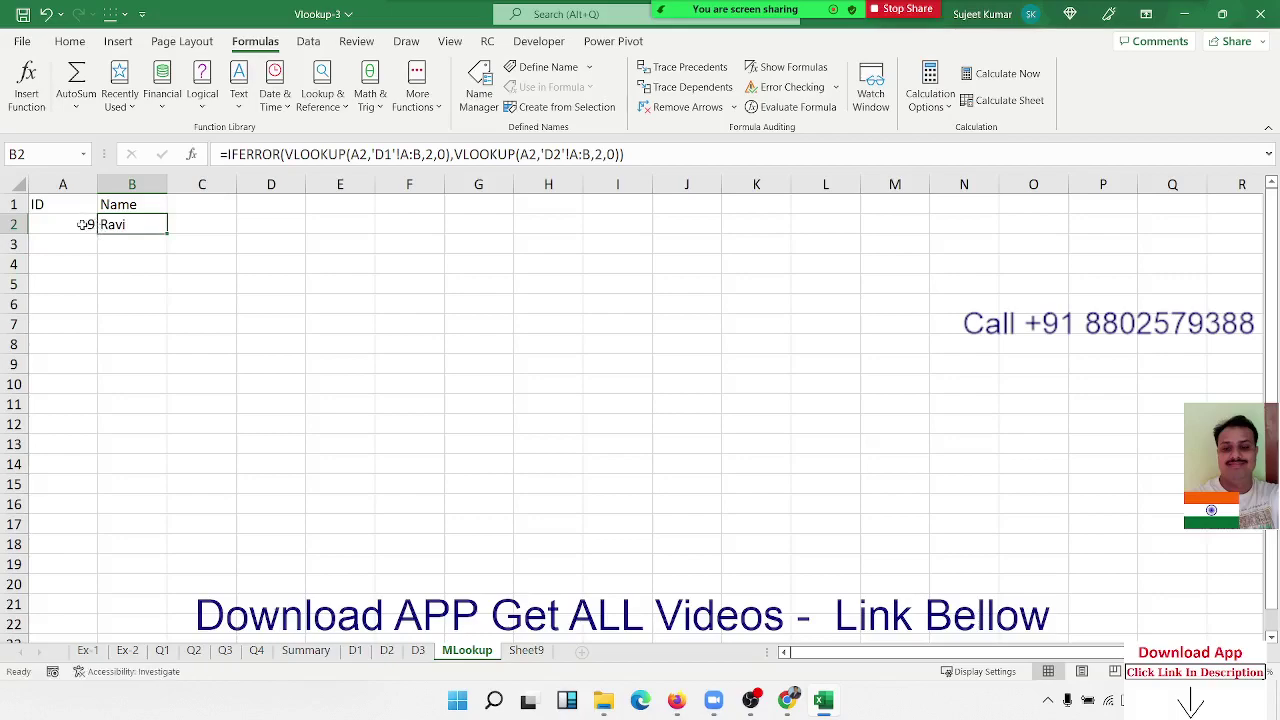
# Test ID 5 in A2, with B2 returning Ravi, then view sheet D3's IDs 17–28
pyautogui.click(80, 224)
pyautogui.write('5')
pyautogui.press('Return')
pyautogui.click(119, 225)
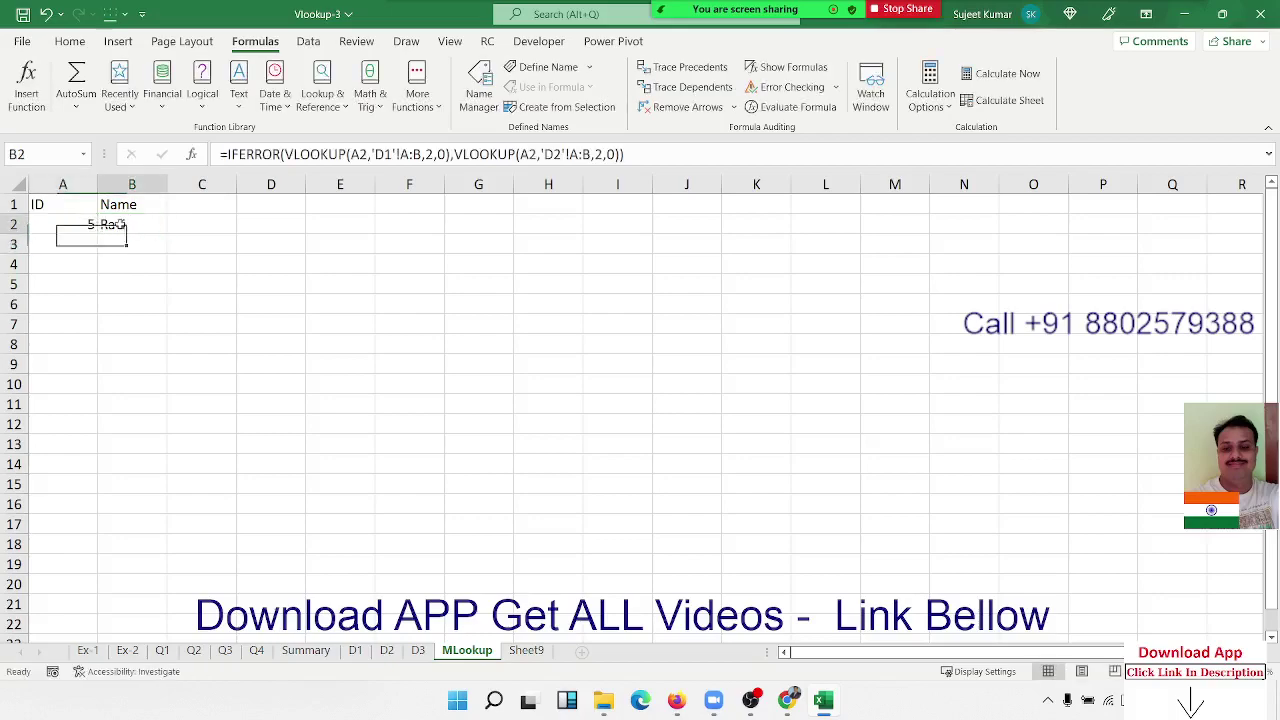
pyautogui.doubleClick(119, 225)
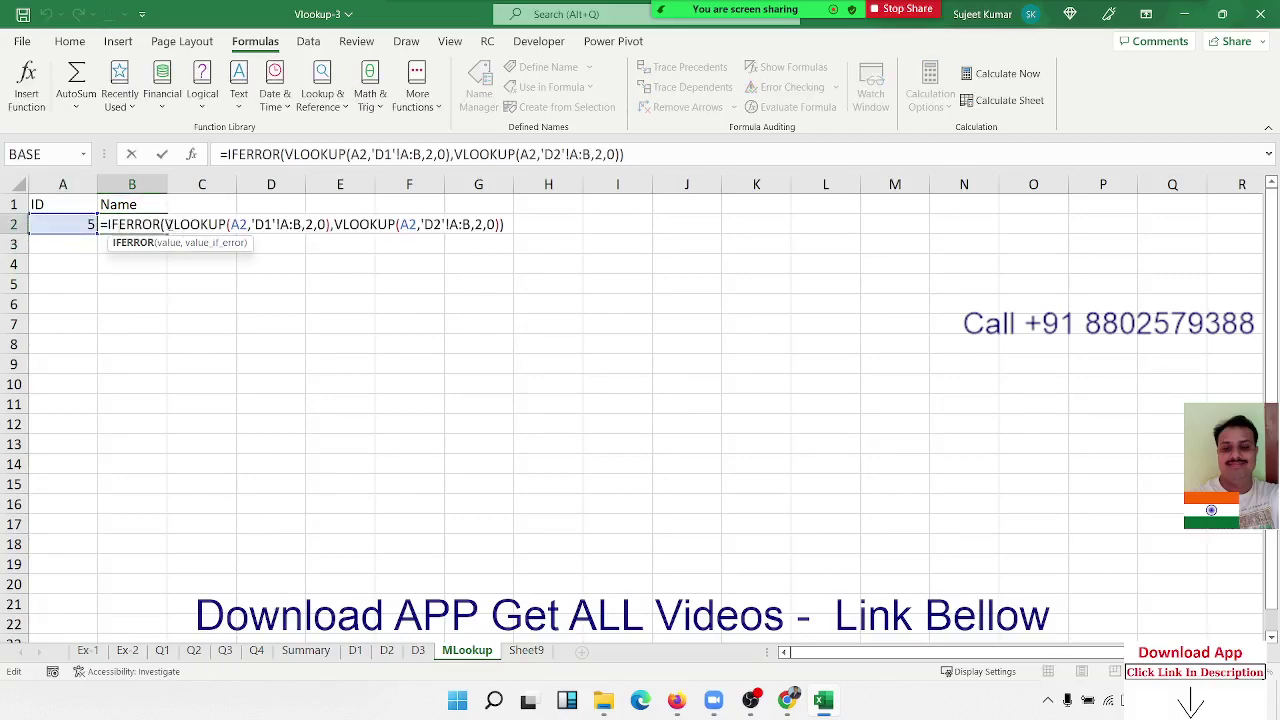
pyautogui.moveTo(166, 224); pyautogui.dragTo(332, 226)
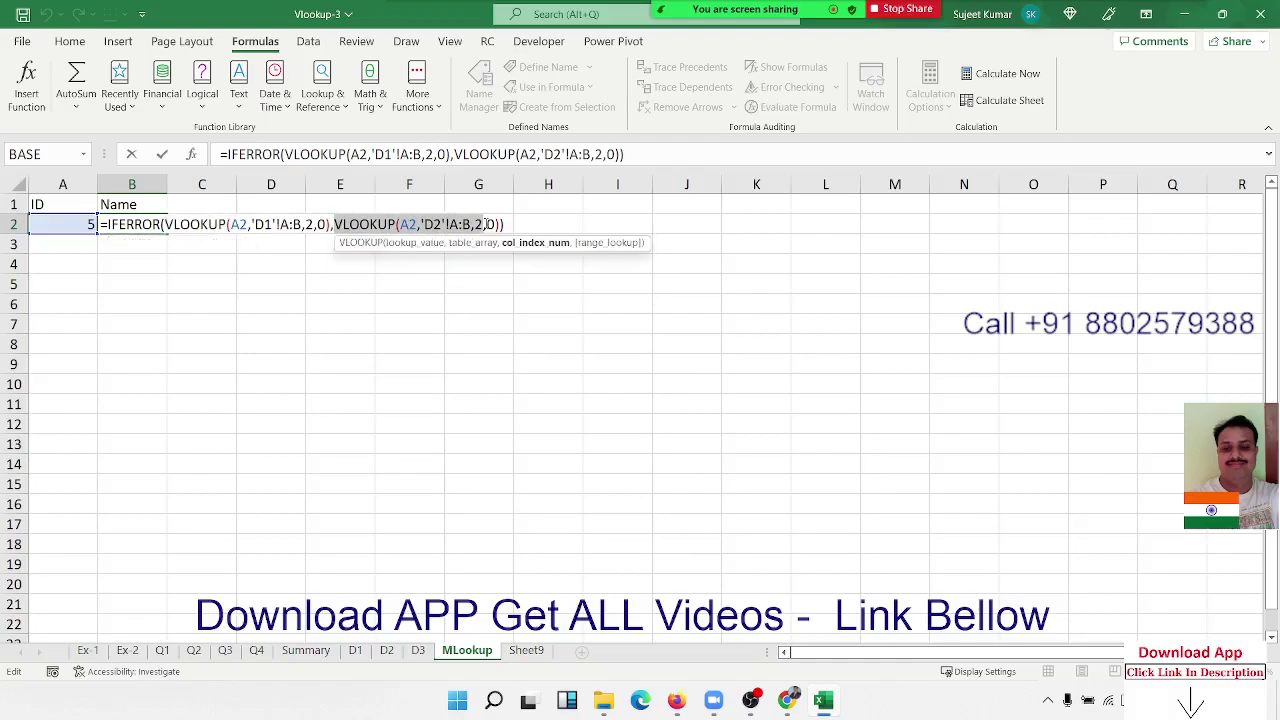
pyautogui.press('Escape')
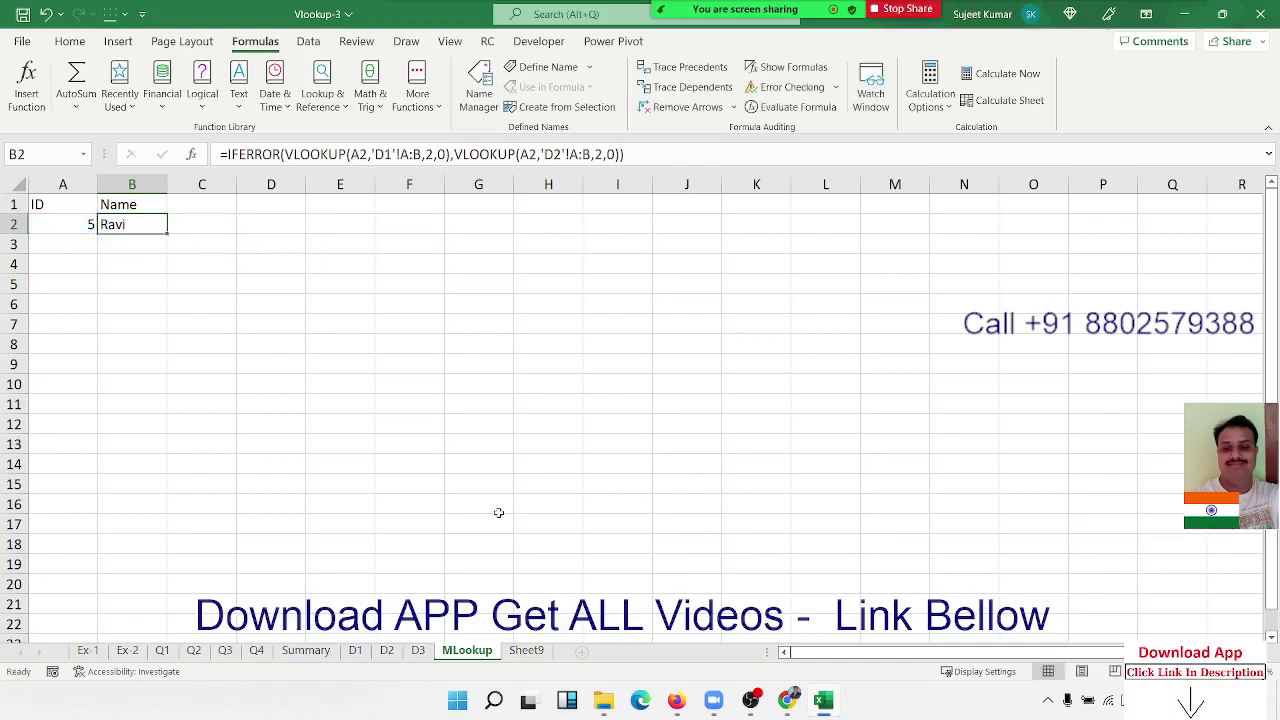
pyautogui.click(424, 651)
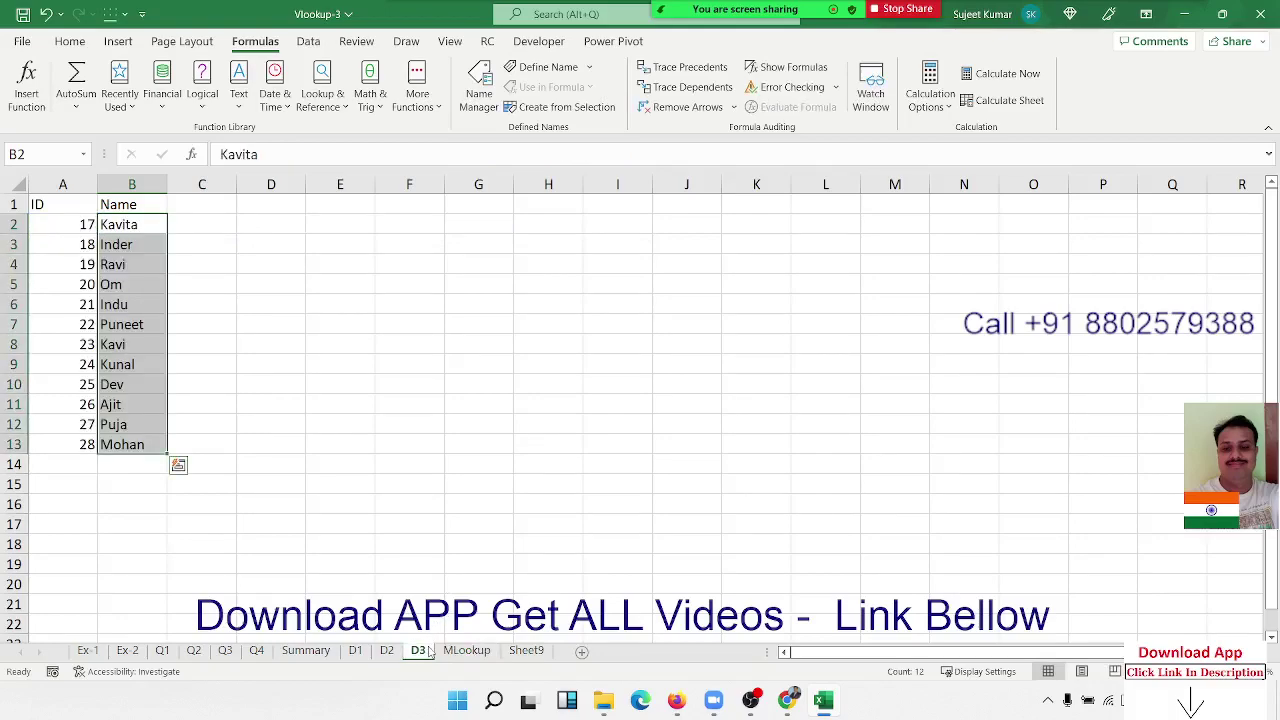
# Back on MLookup, enter ID 17 in A2, which makes B2 return #N/A
pyautogui.click(450, 651)
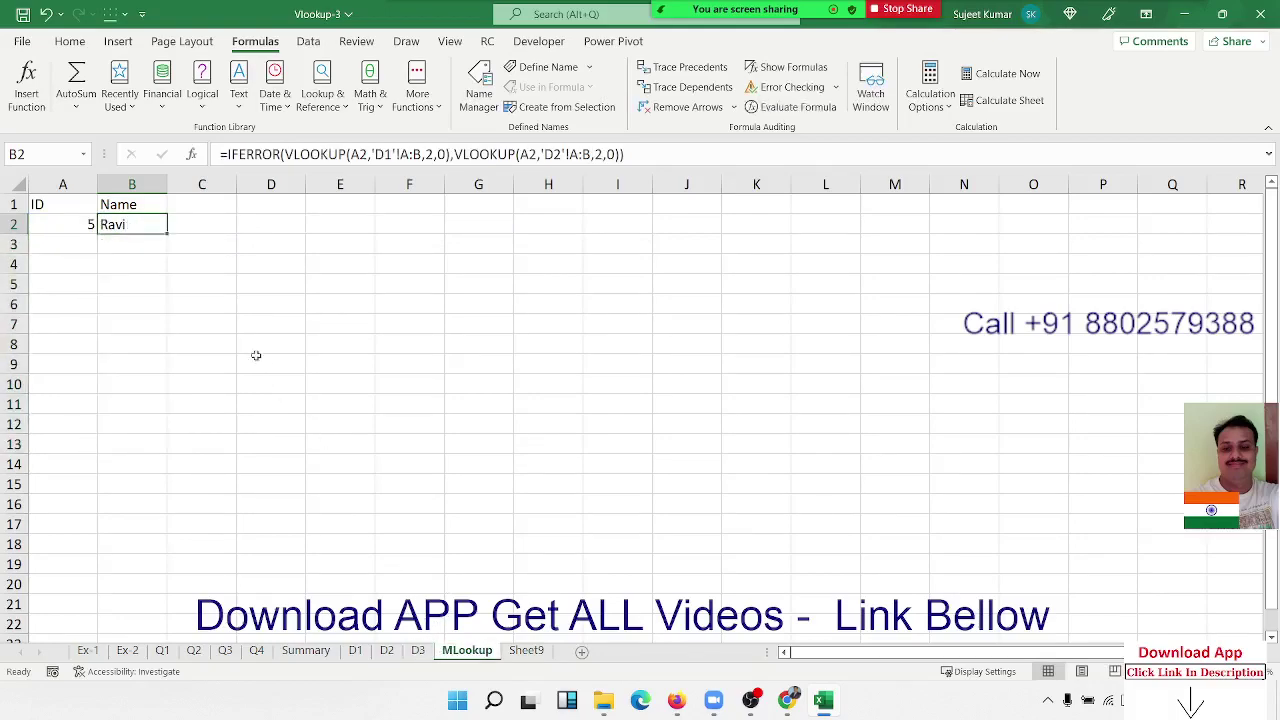
pyautogui.click(86, 226)
pyautogui.write('17')
pyautogui.press('Return')
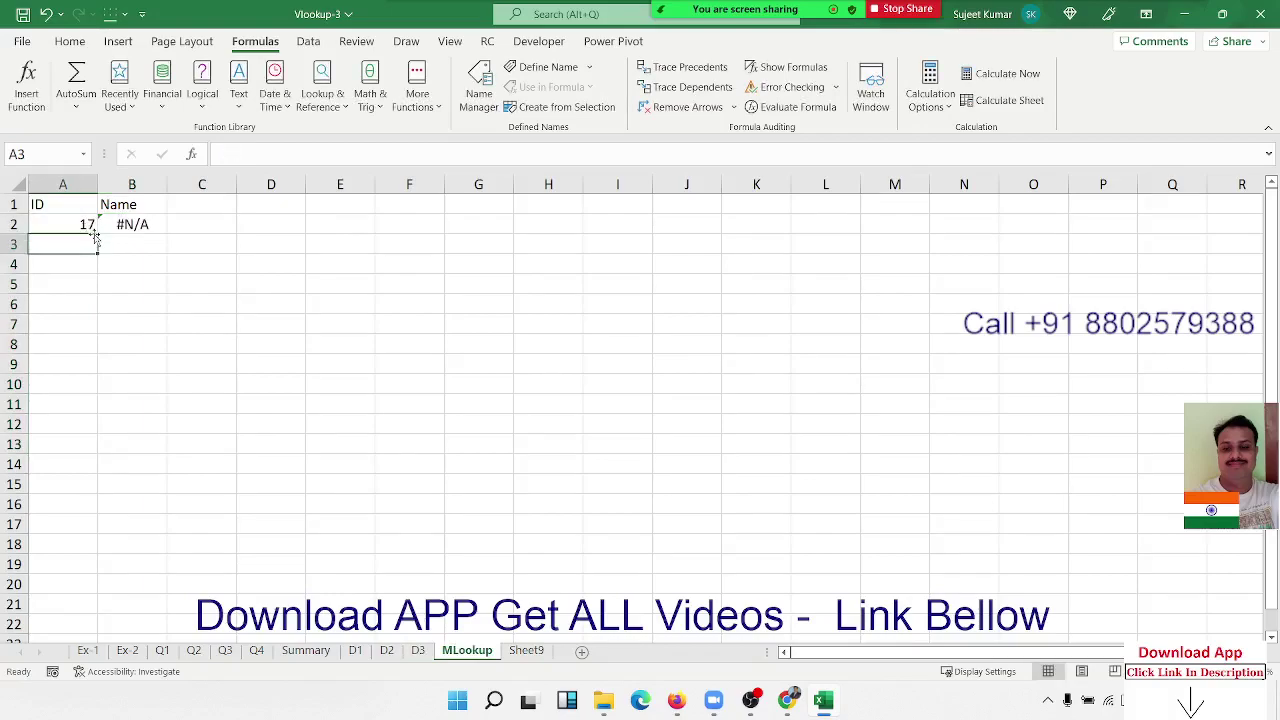
pyautogui.click(120, 225)
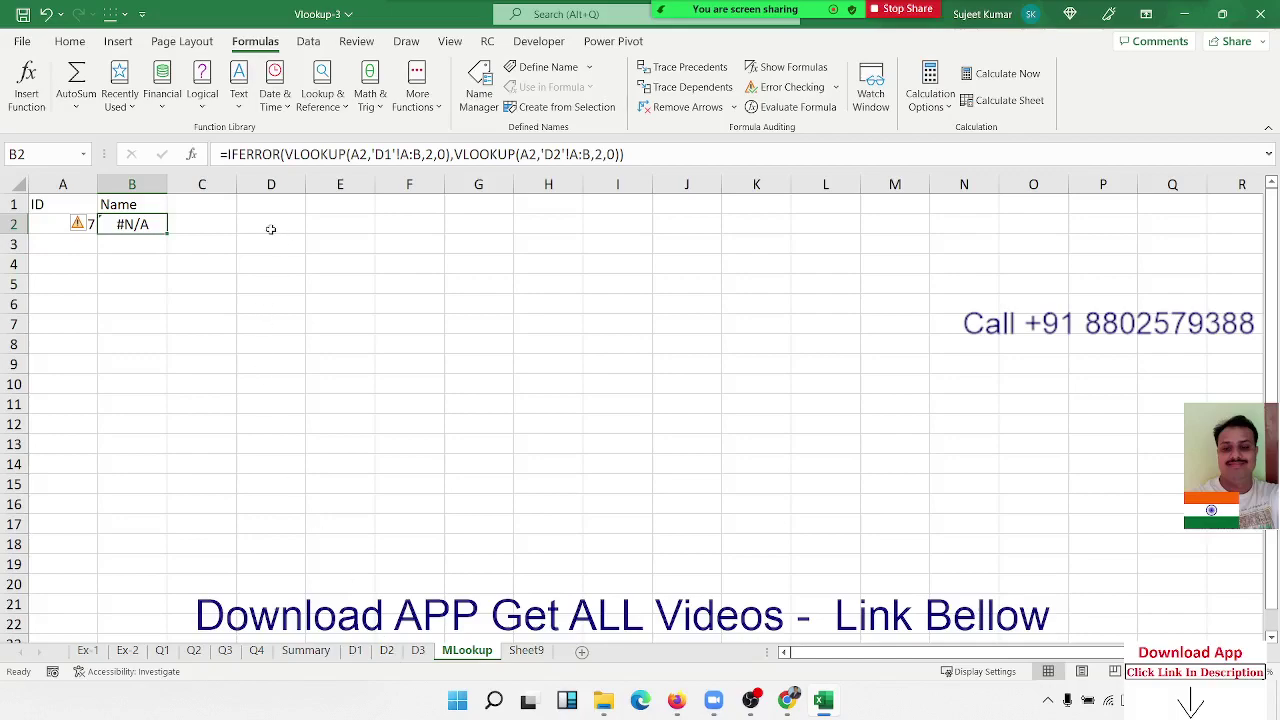
# Wrap B2's existing lookup formula in an additional outer IFERROR
pyautogui.doubleClick(142, 225)
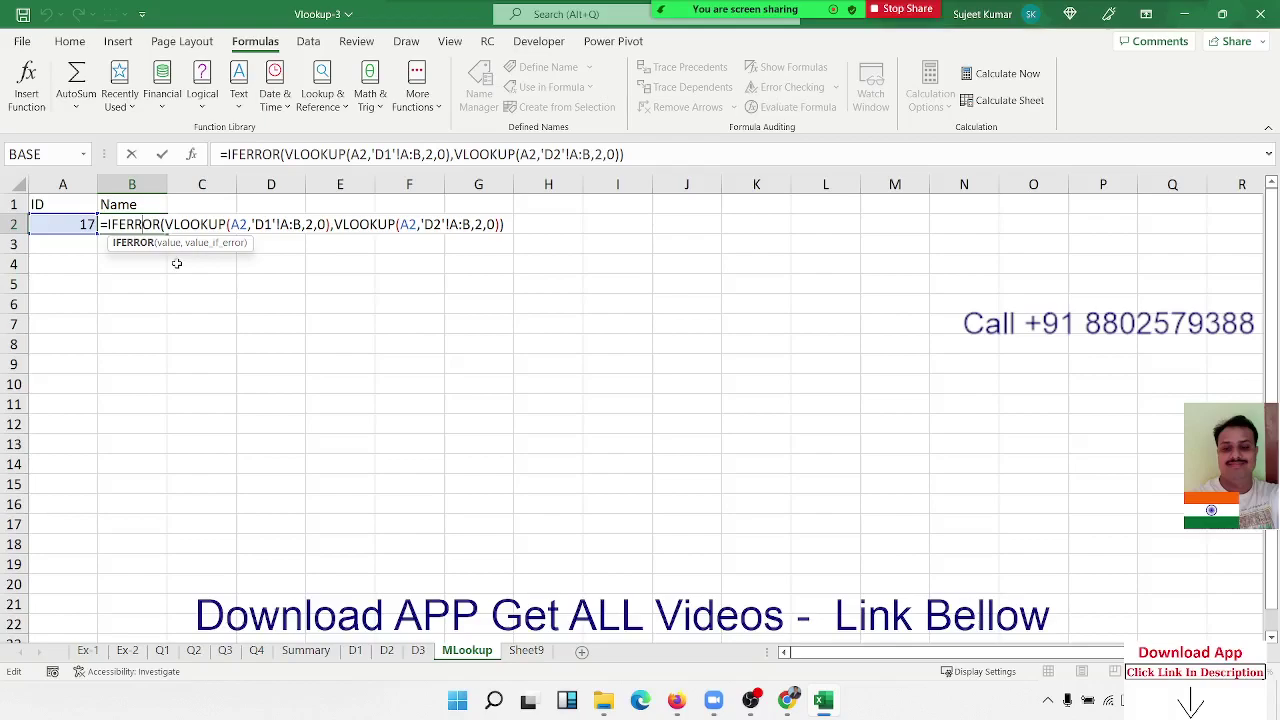
pyautogui.click(227, 154)
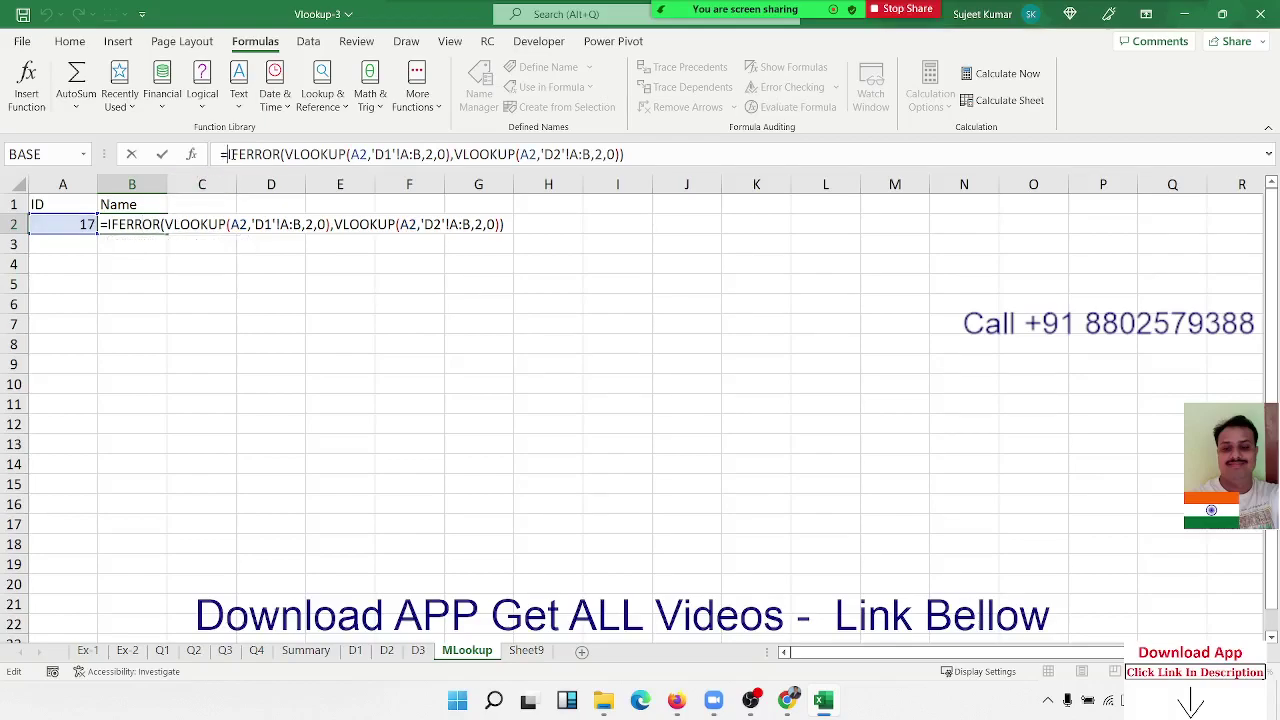
pyautogui.write('i')
pyautogui.press('Down')
pyautogui.press('Tab')
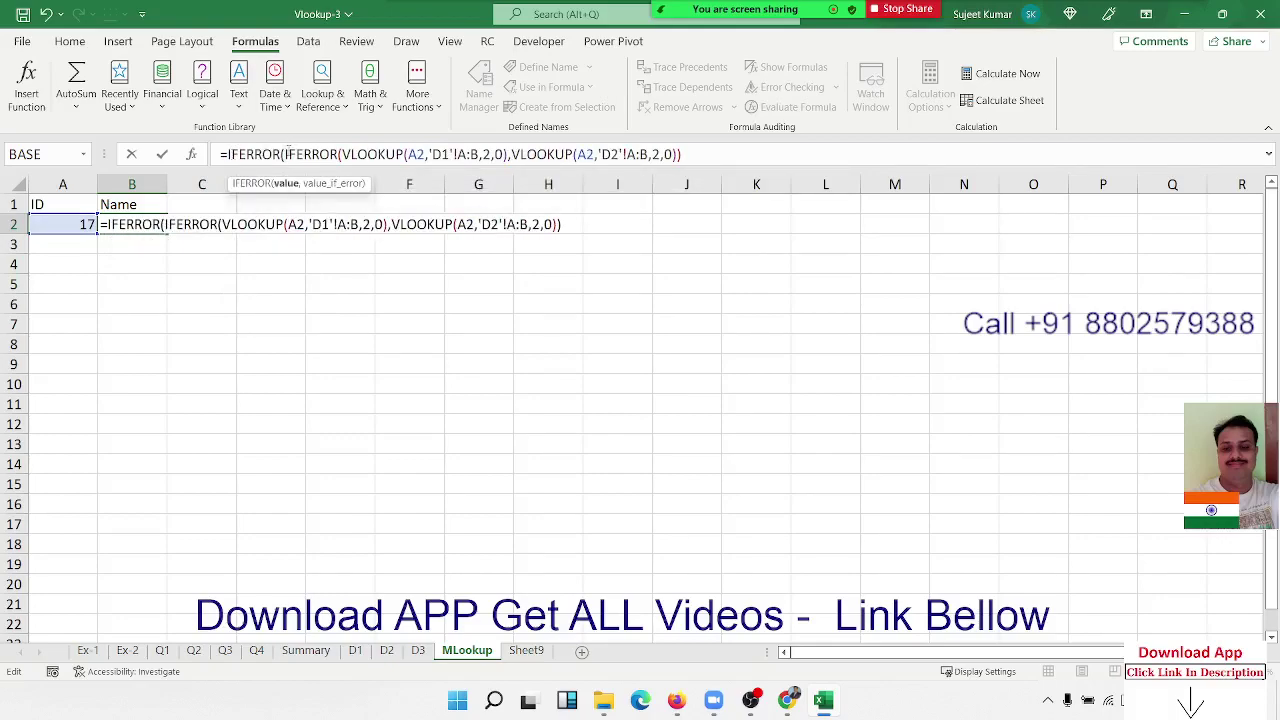
# Append VLOOKUP(A2,'D3'!A:B,2,0) as the third fallback, accepting the correction, so ID 17 returns Kavita
pyautogui.moveTo(287, 153); pyautogui.dragTo(691, 163)
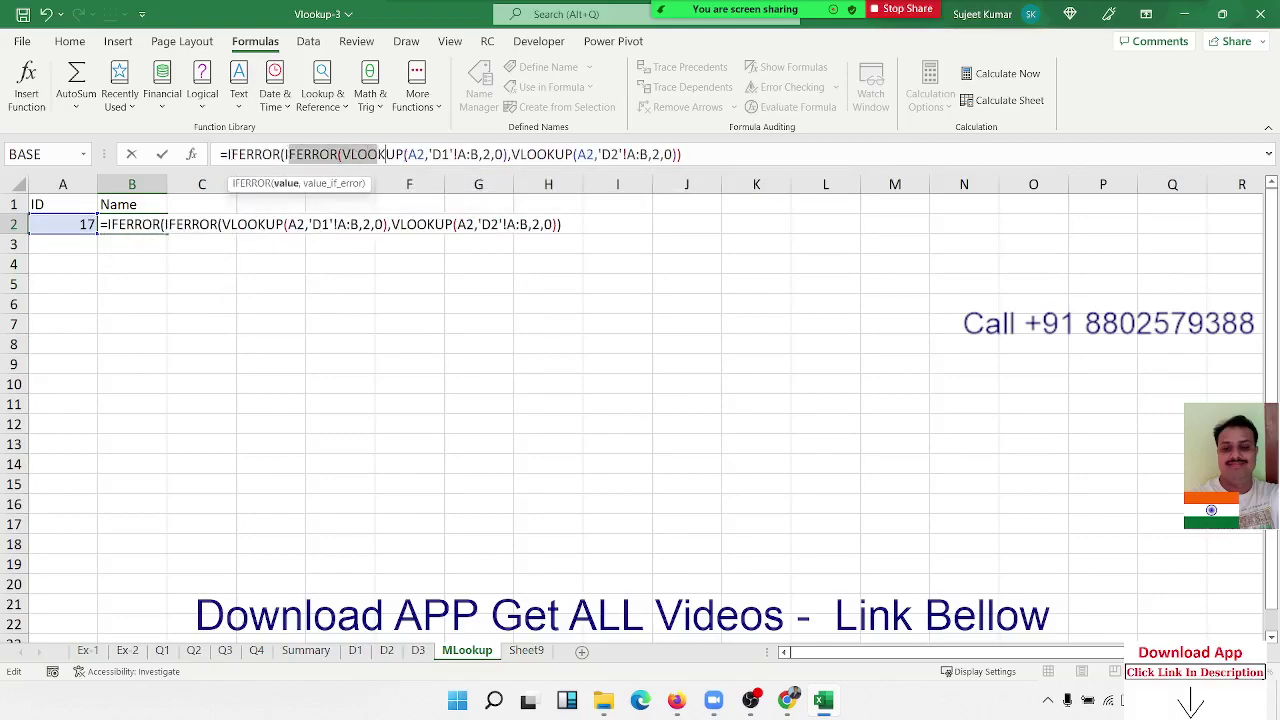
pyautogui.click(702, 155)
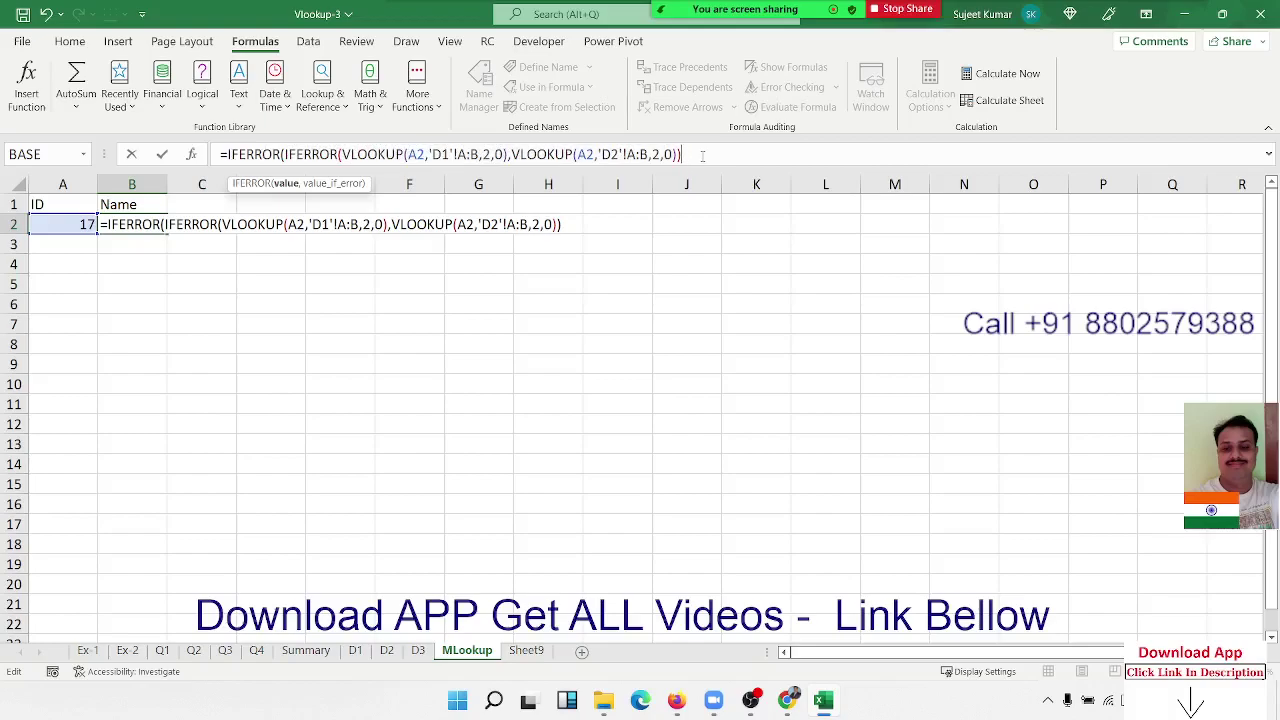
pyautogui.write(',vl')
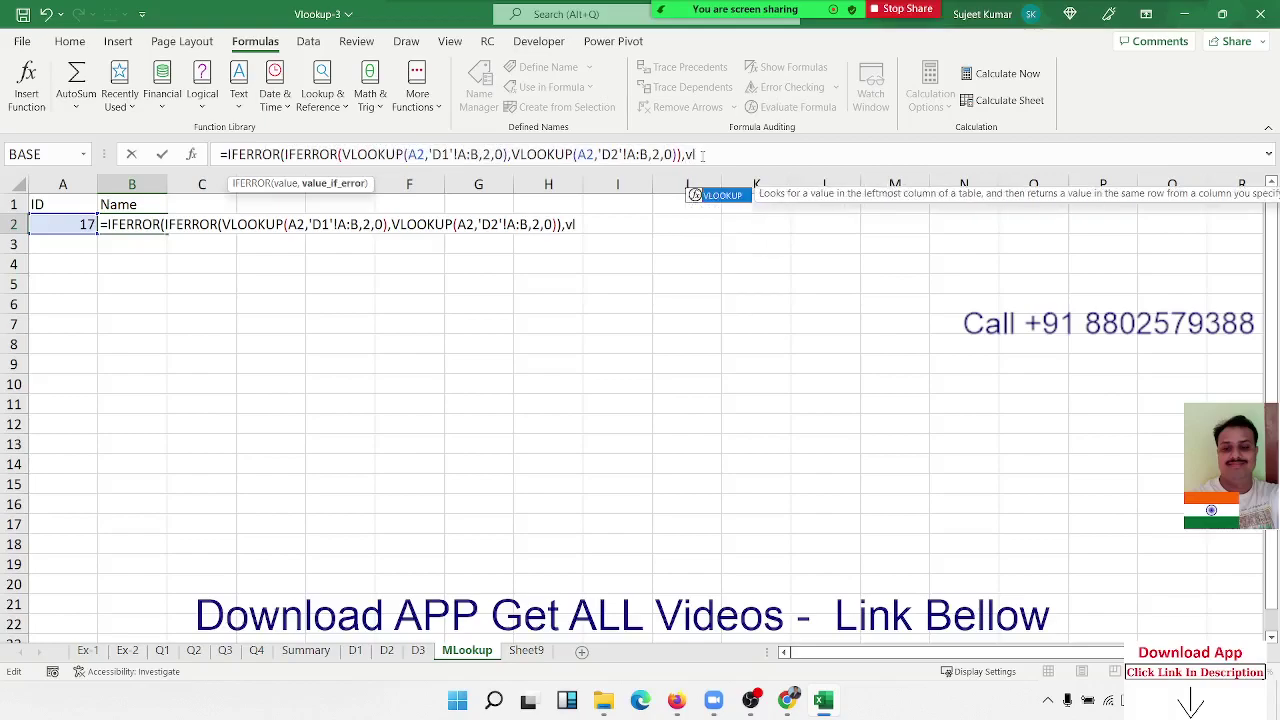
pyautogui.press('Tab')
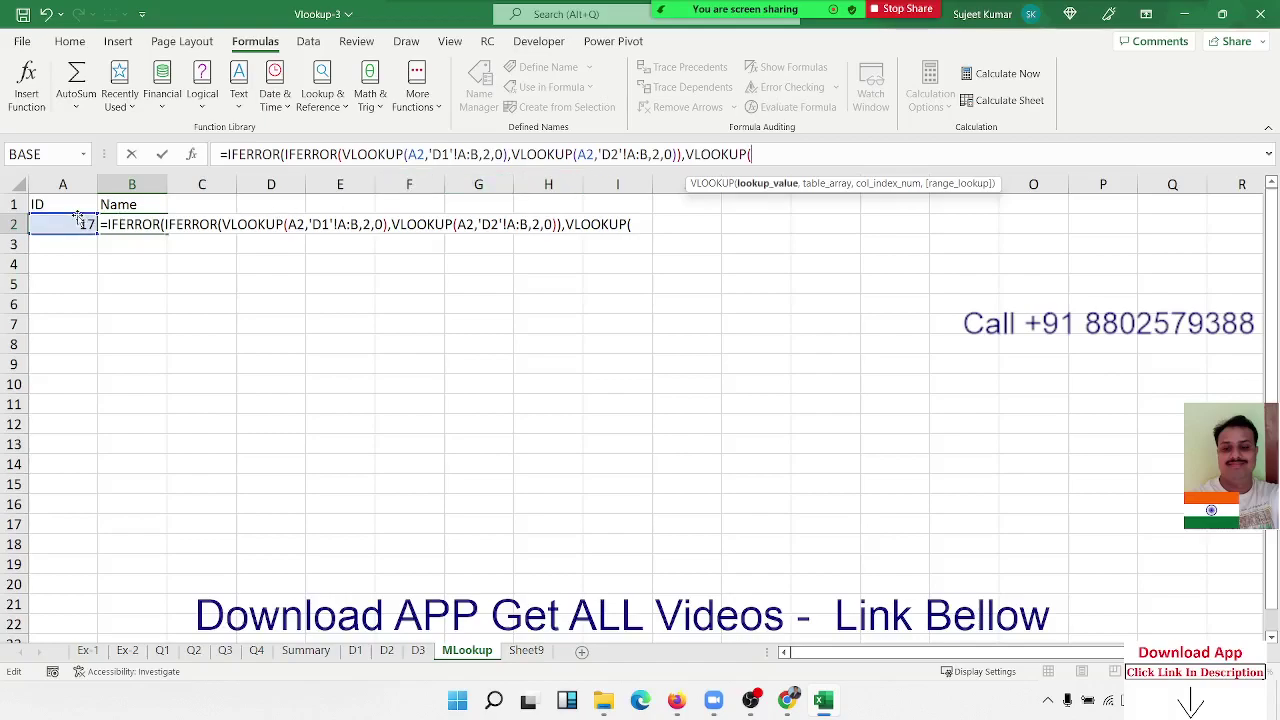
pyautogui.click(75, 225)
pyautogui.write(',Sheet9!')
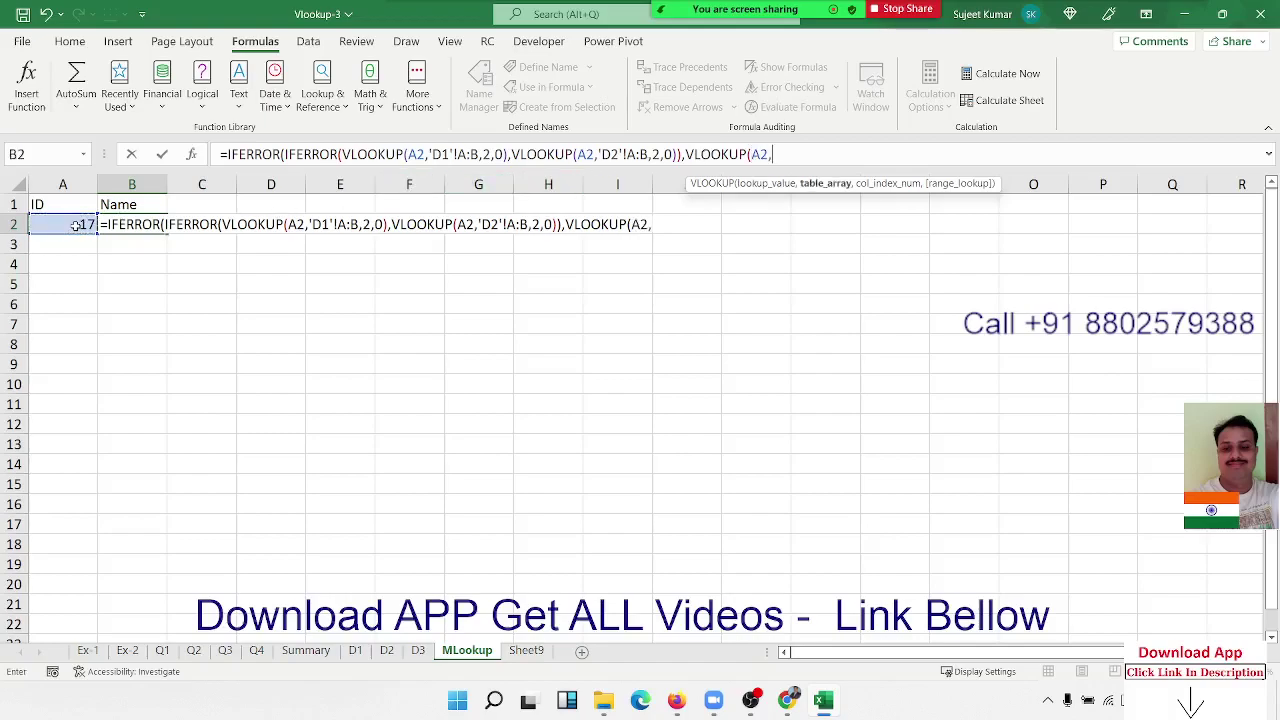
pyautogui.click(526, 651)
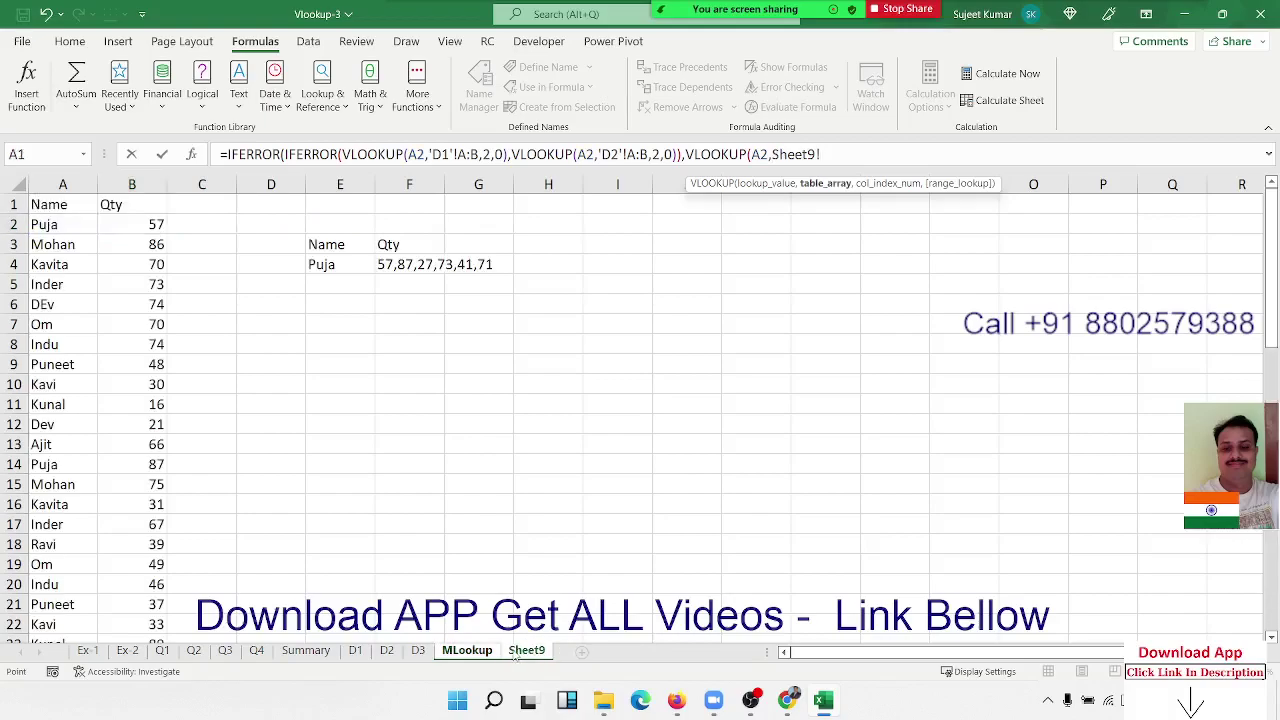
pyautogui.click(418, 651)
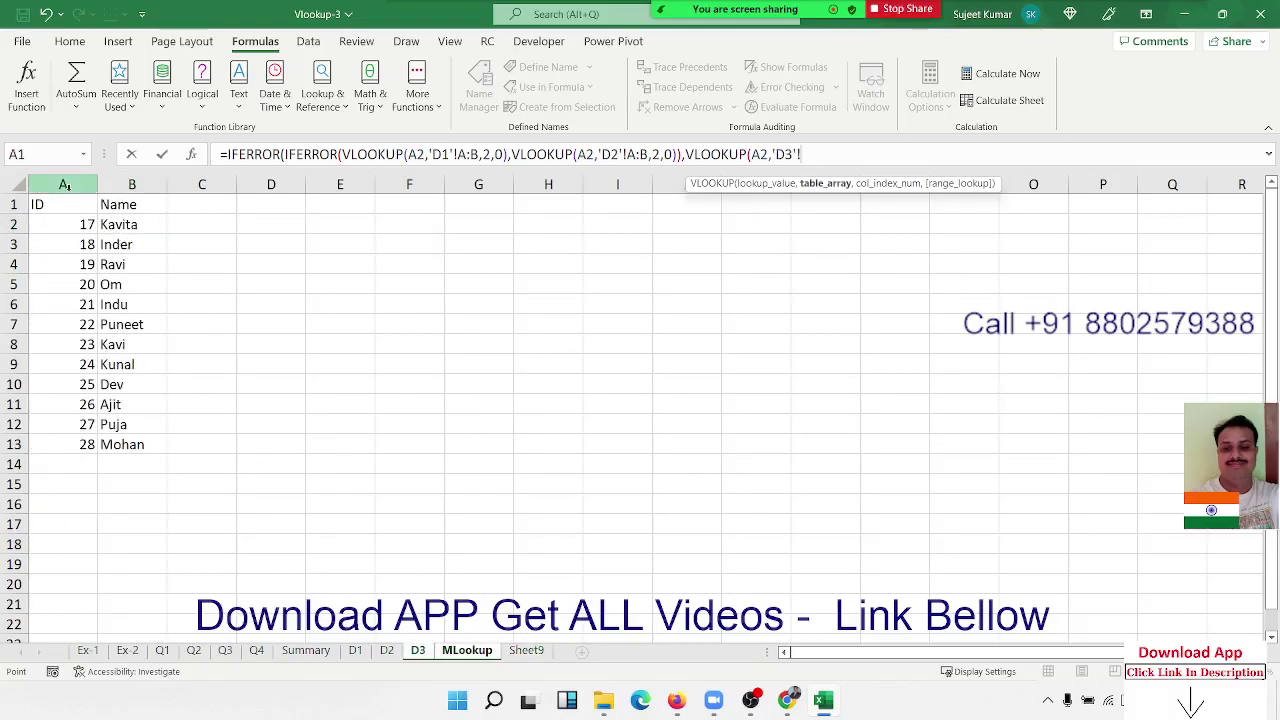
pyautogui.moveTo(66, 186); pyautogui.dragTo(131, 186)
pyautogui.write(',')
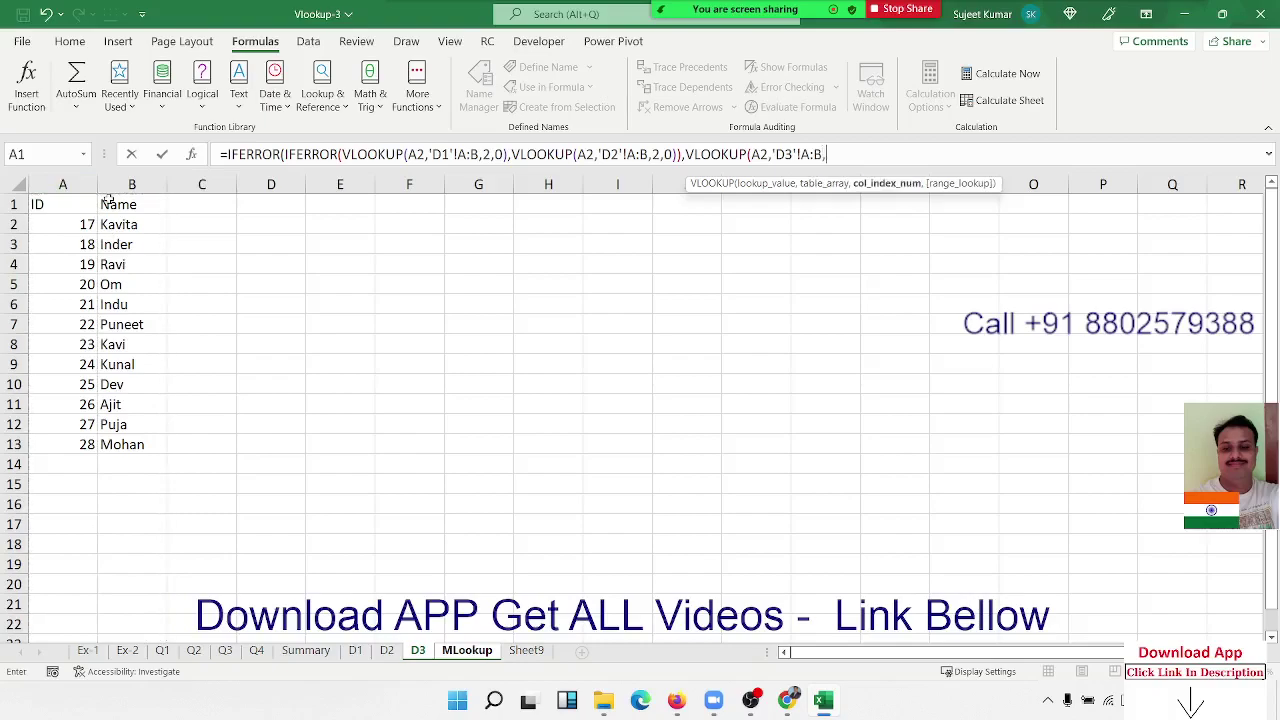
pyautogui.write('2,0)')
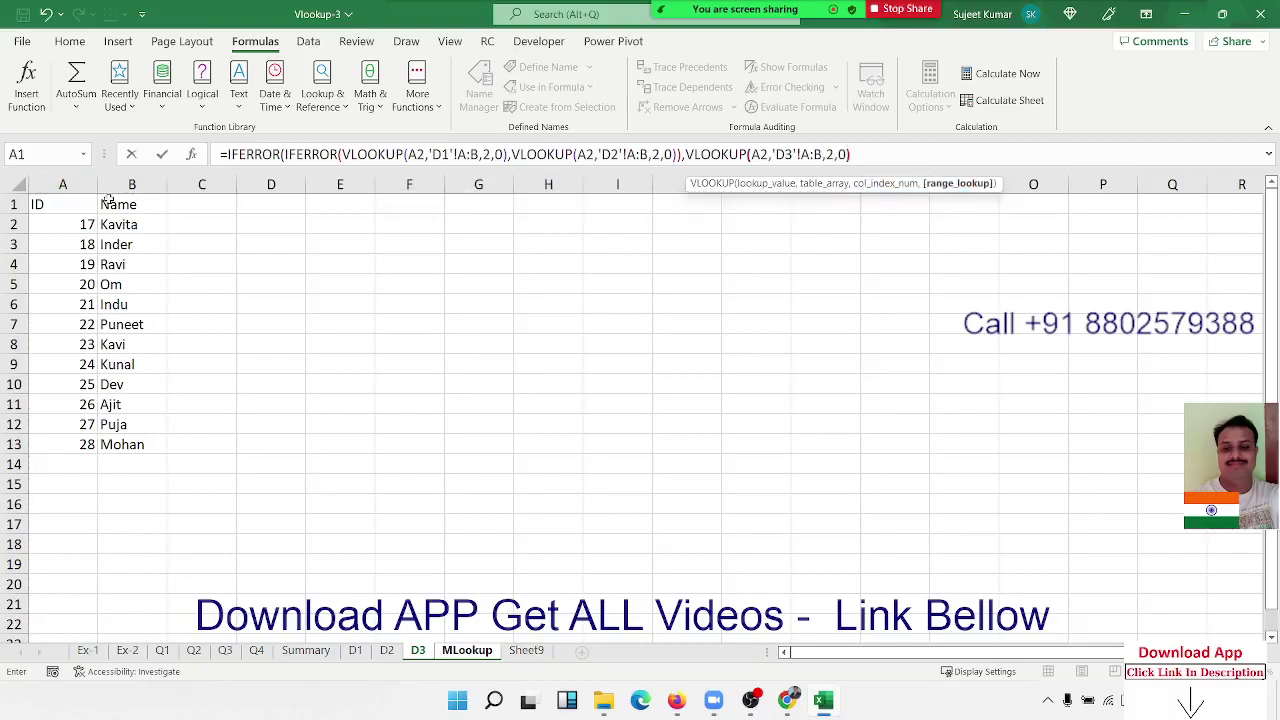
pyautogui.press('Return')
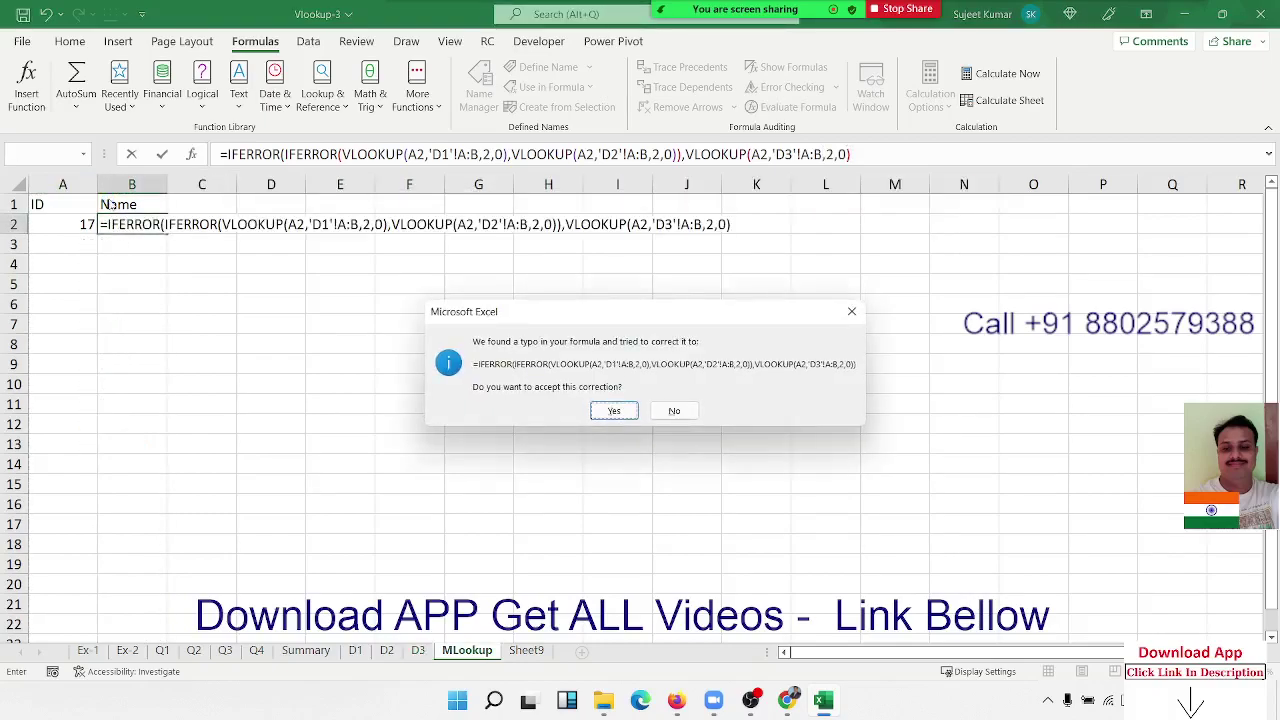
pyautogui.press('Return')
pyautogui.press('Up')
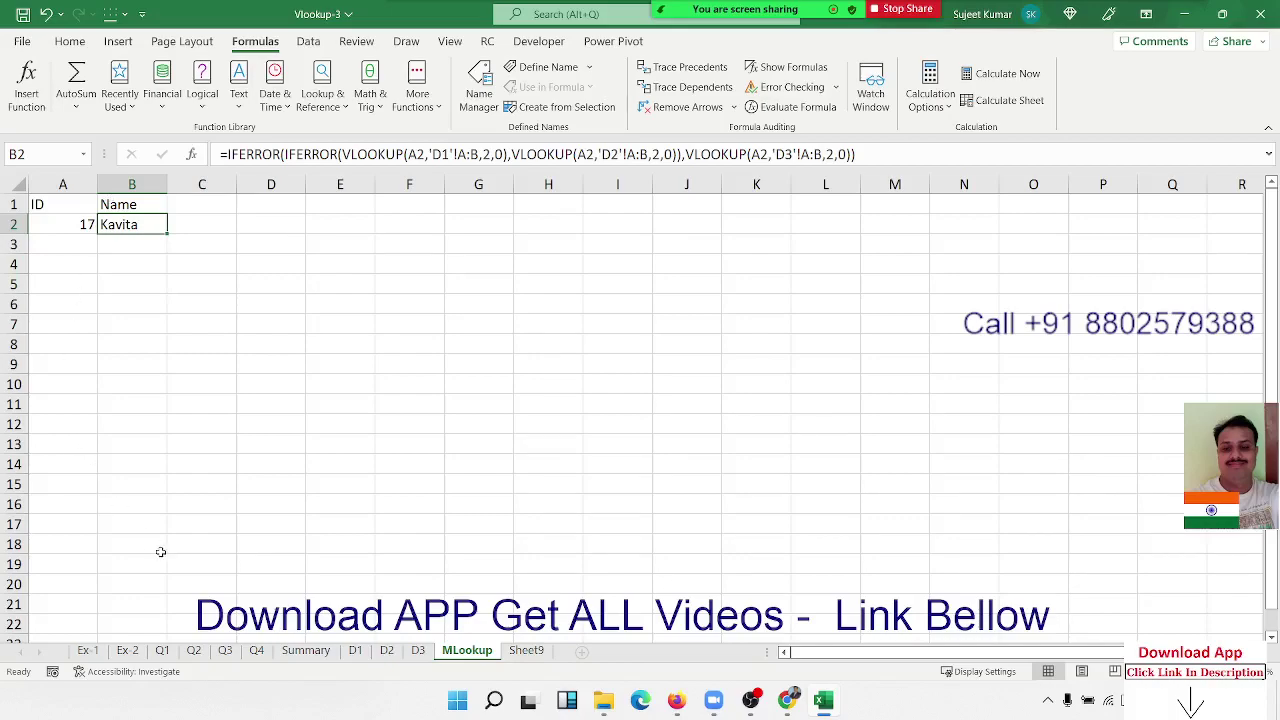
# On Ex-1, review Puja's name and city, the VLOOKUP in I8 and XLOOKUP in G11
pyautogui.click(88, 651)
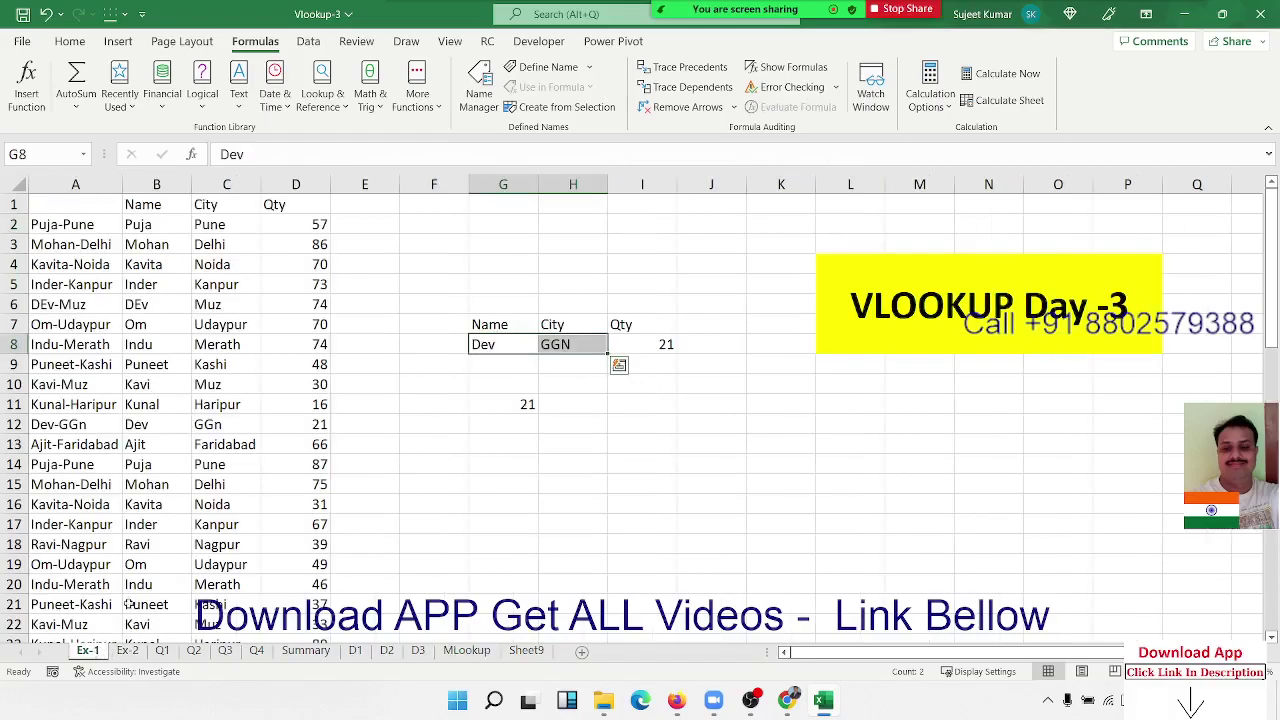
pyautogui.moveTo(156, 230); pyautogui.dragTo(211, 226)
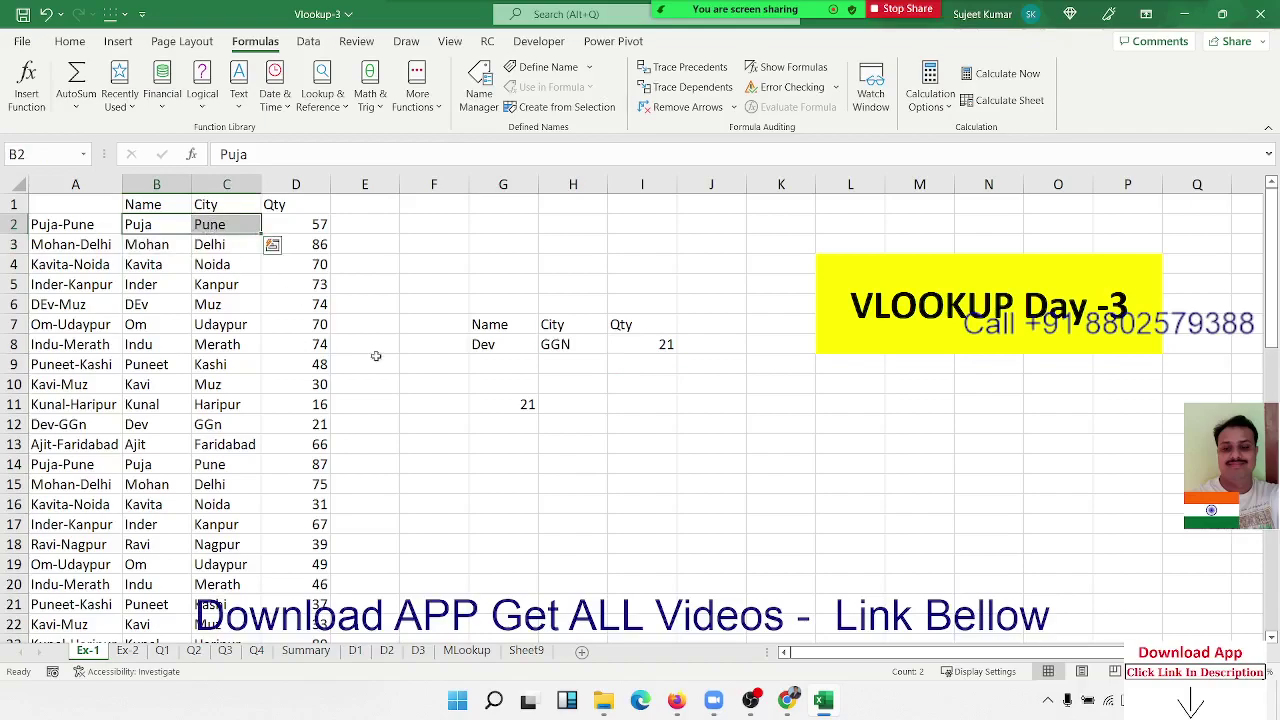
pyautogui.click(648, 347)
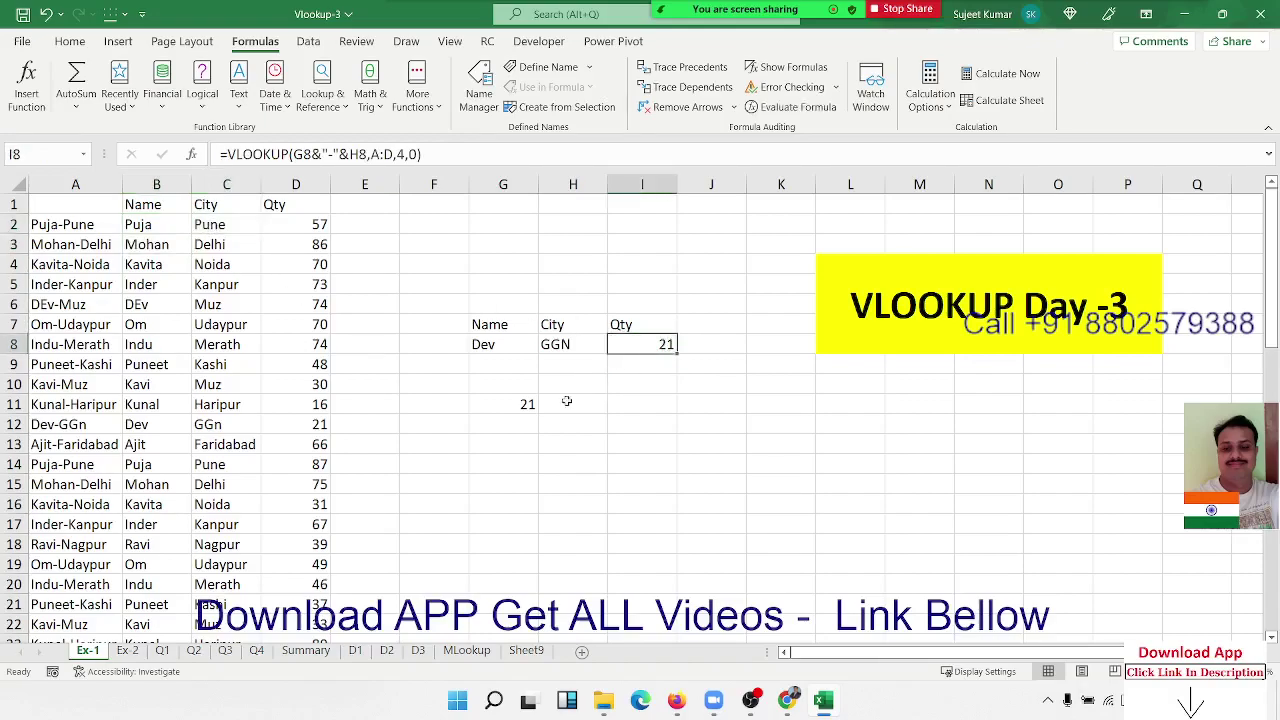
pyautogui.click(521, 404)
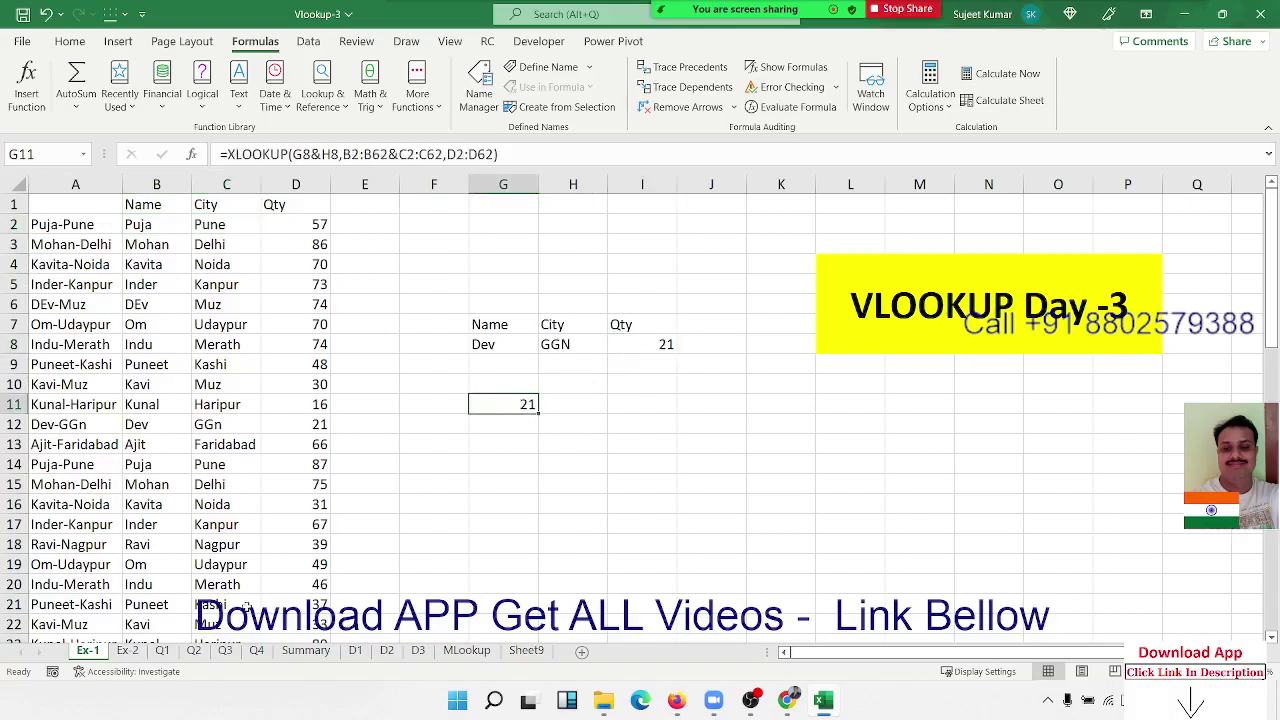
# On Ex-2, review the *muz, muz* and ?? criteria and re-enter F12's formula, still returning 74
pyautogui.click(132, 650)
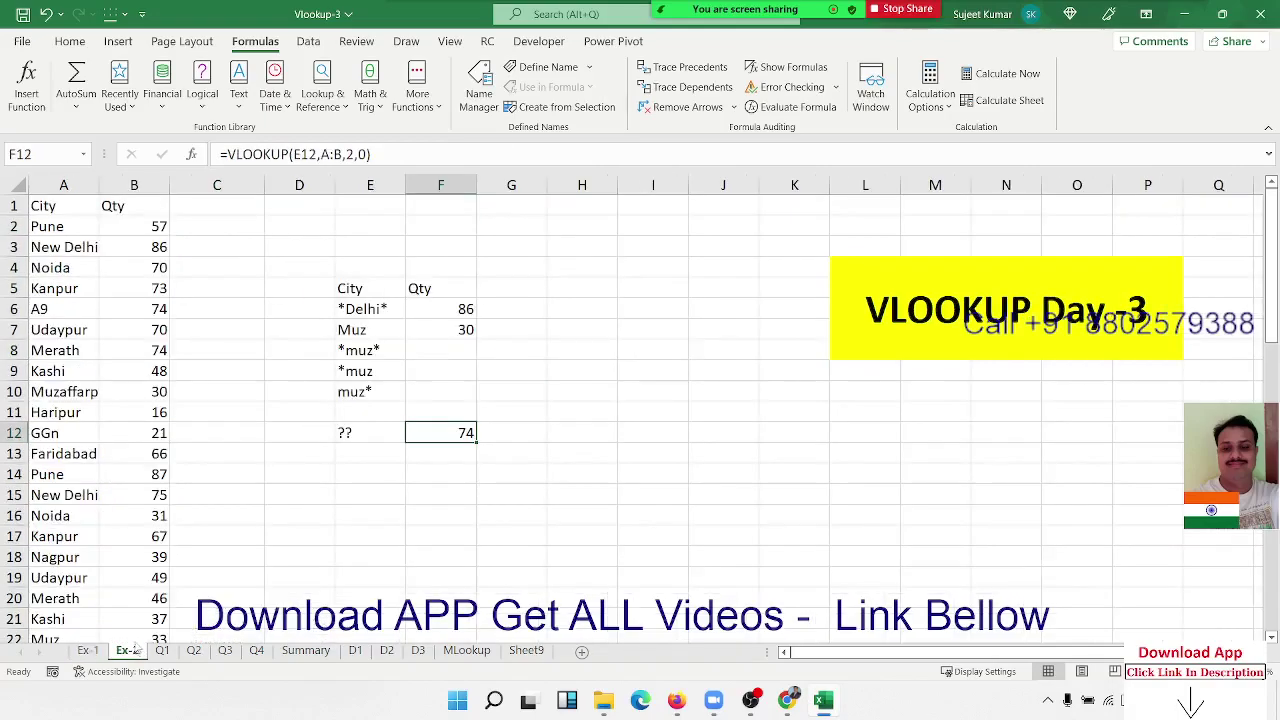
pyautogui.click(301, 541)
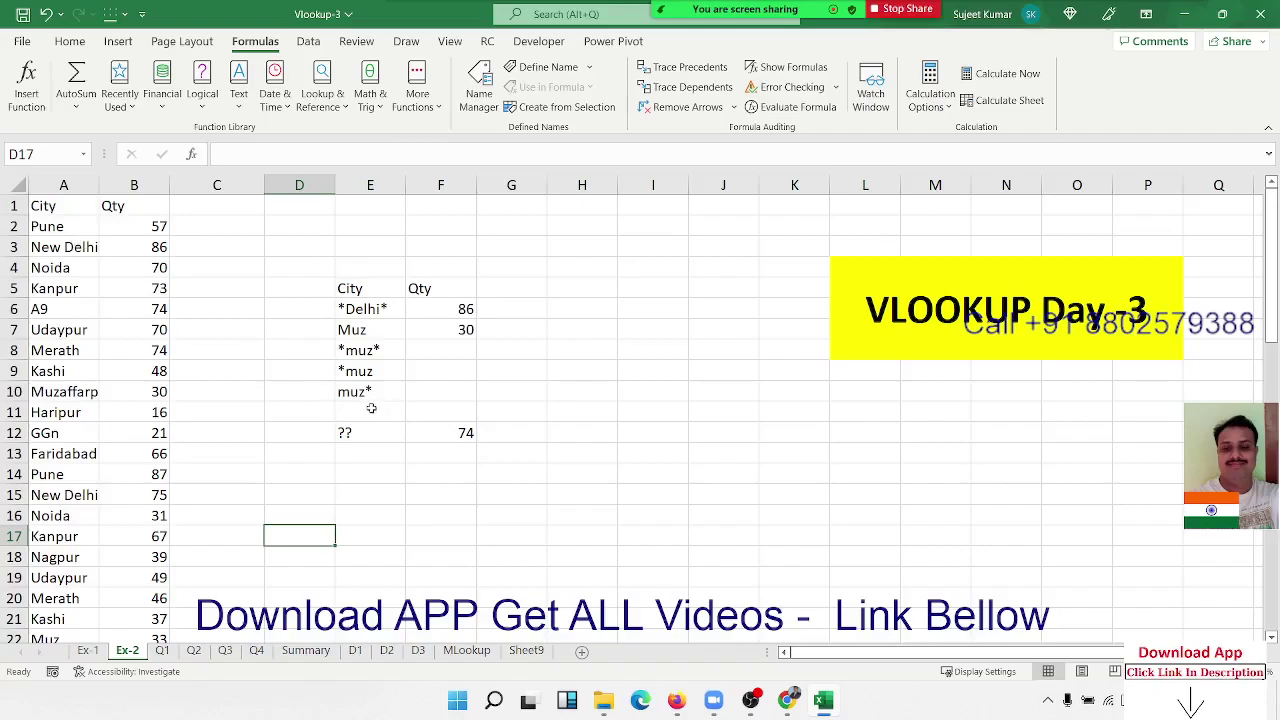
pyautogui.click(365, 370)
pyautogui.moveTo(365, 392)
pyautogui.mouseDown()
pyautogui.moveTo(357, 330)
pyautogui.moveTo(365, 372)
pyautogui.mouseUp()
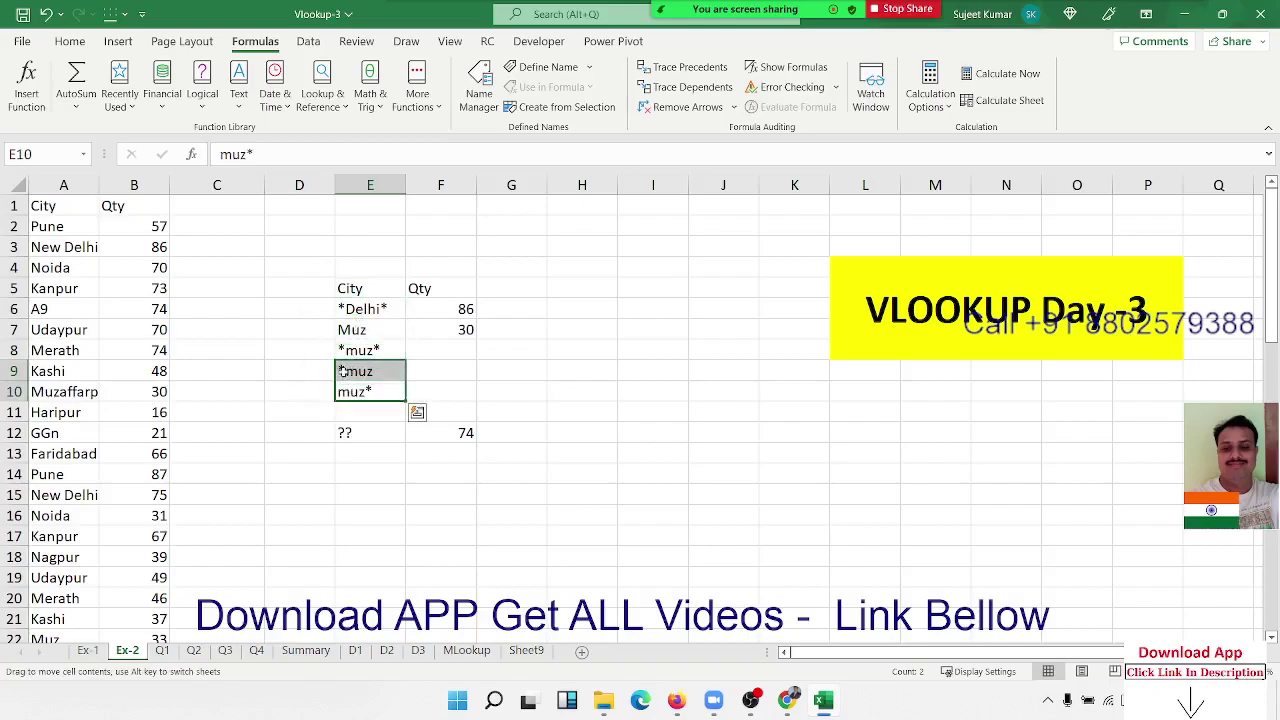
pyautogui.click(346, 434)
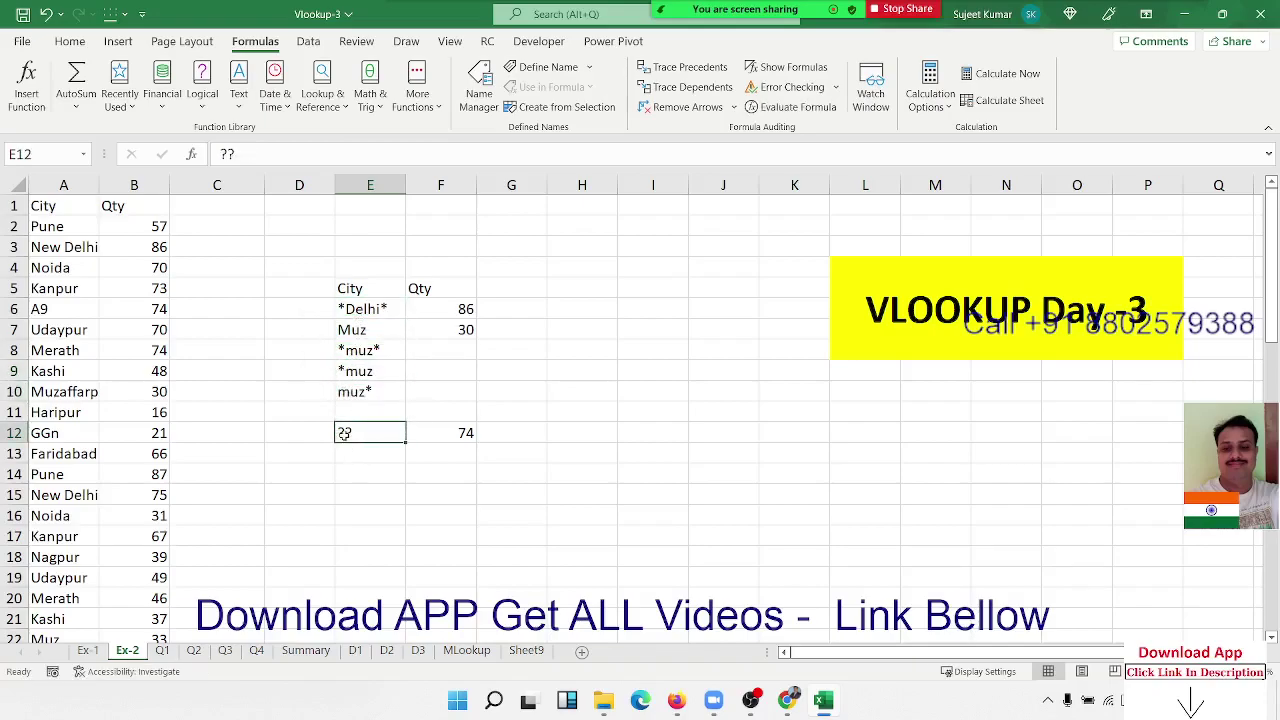
pyautogui.click(67, 312)
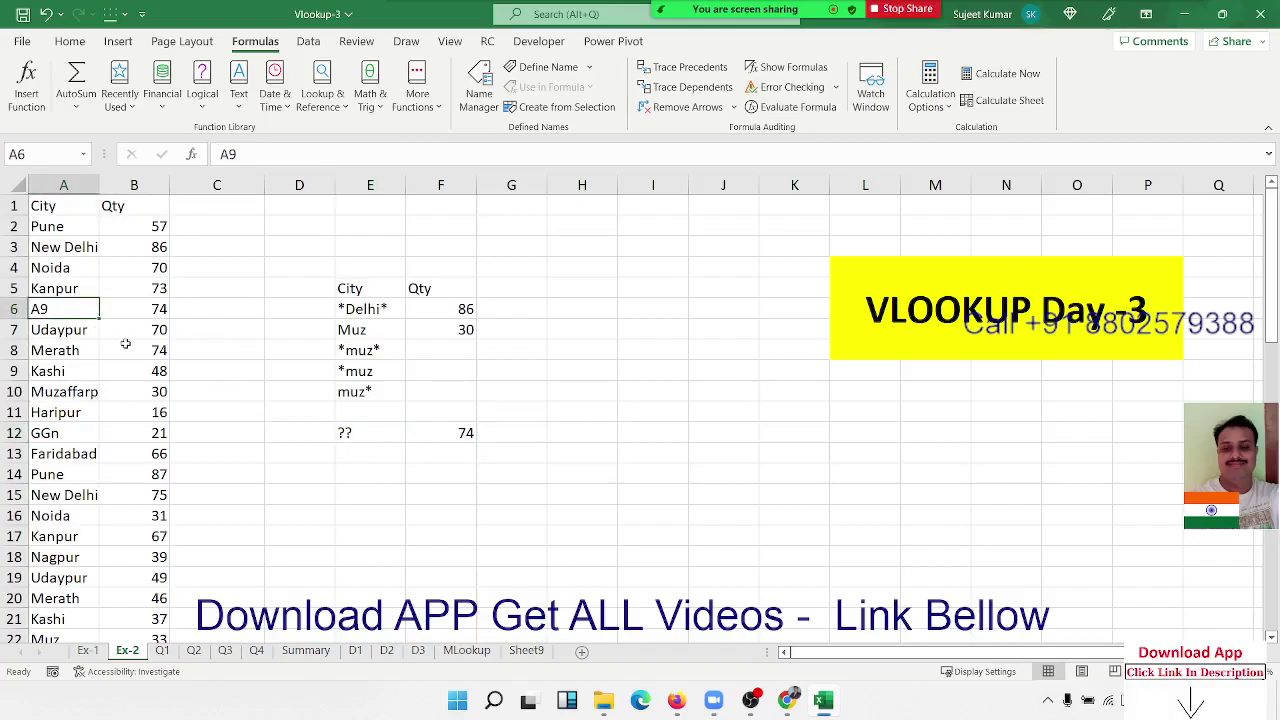
pyautogui.click(344, 437)
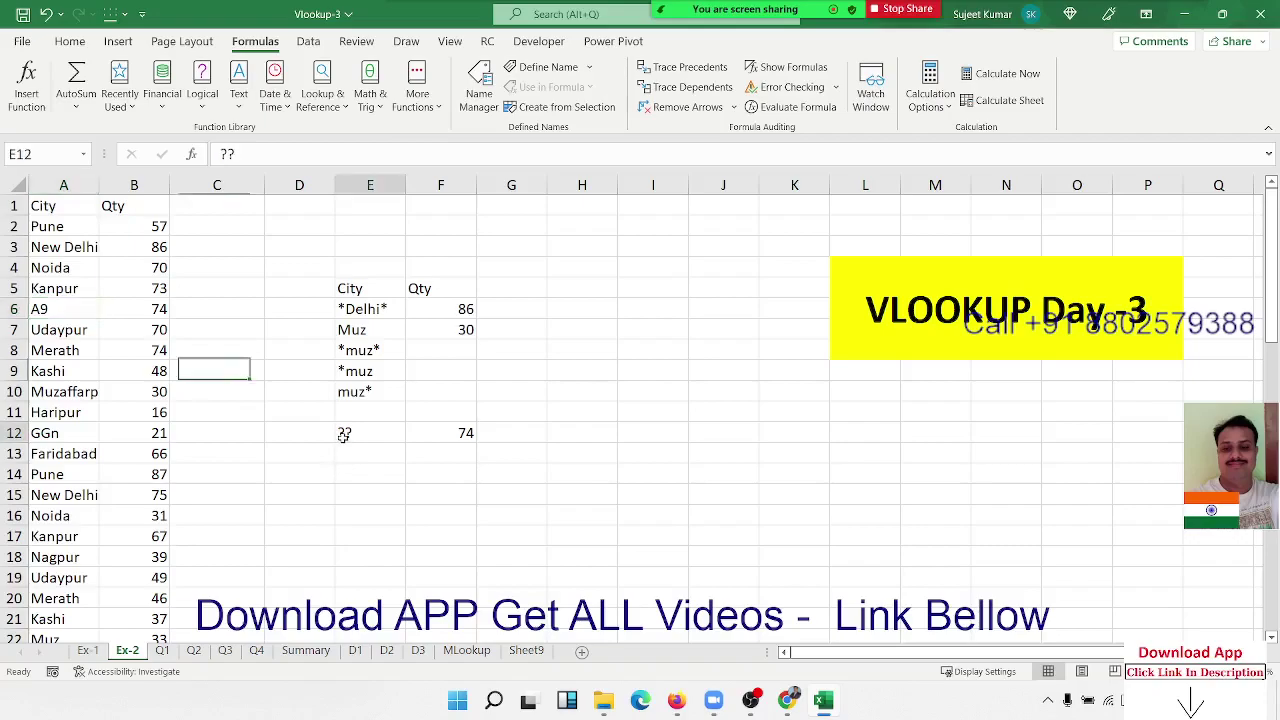
pyautogui.doubleClick(432, 432)
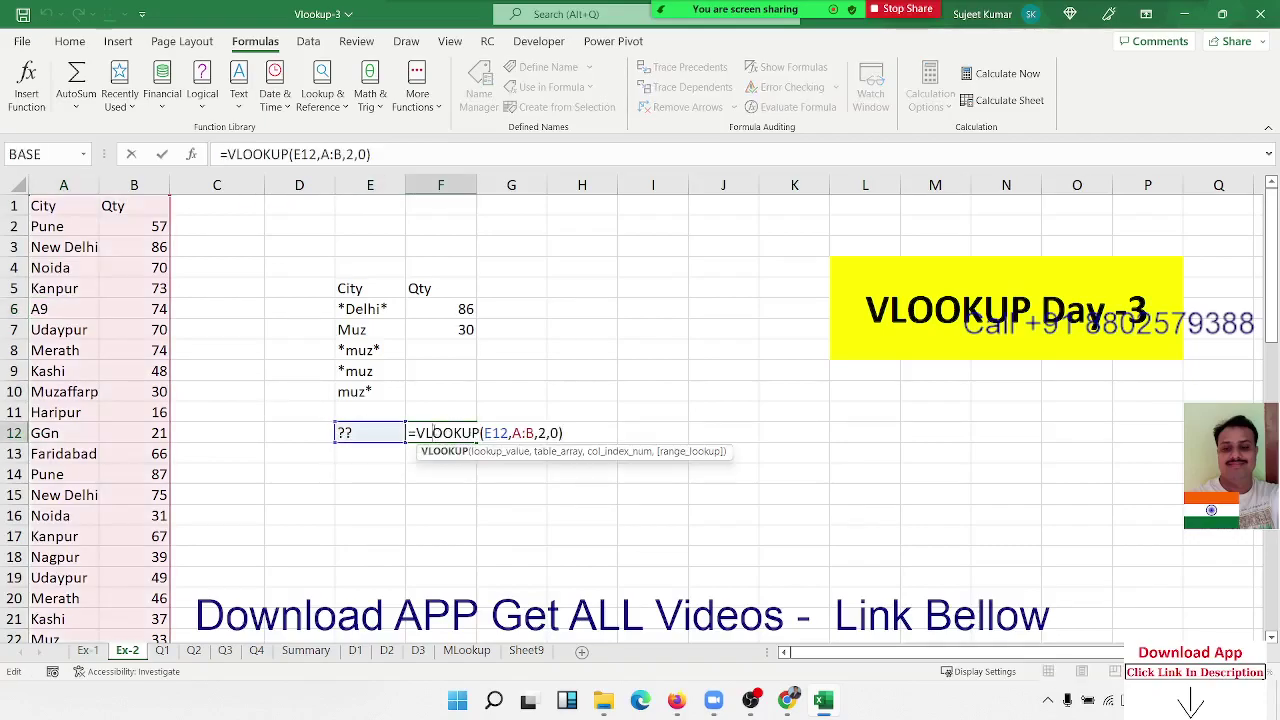
pyautogui.press('Return')
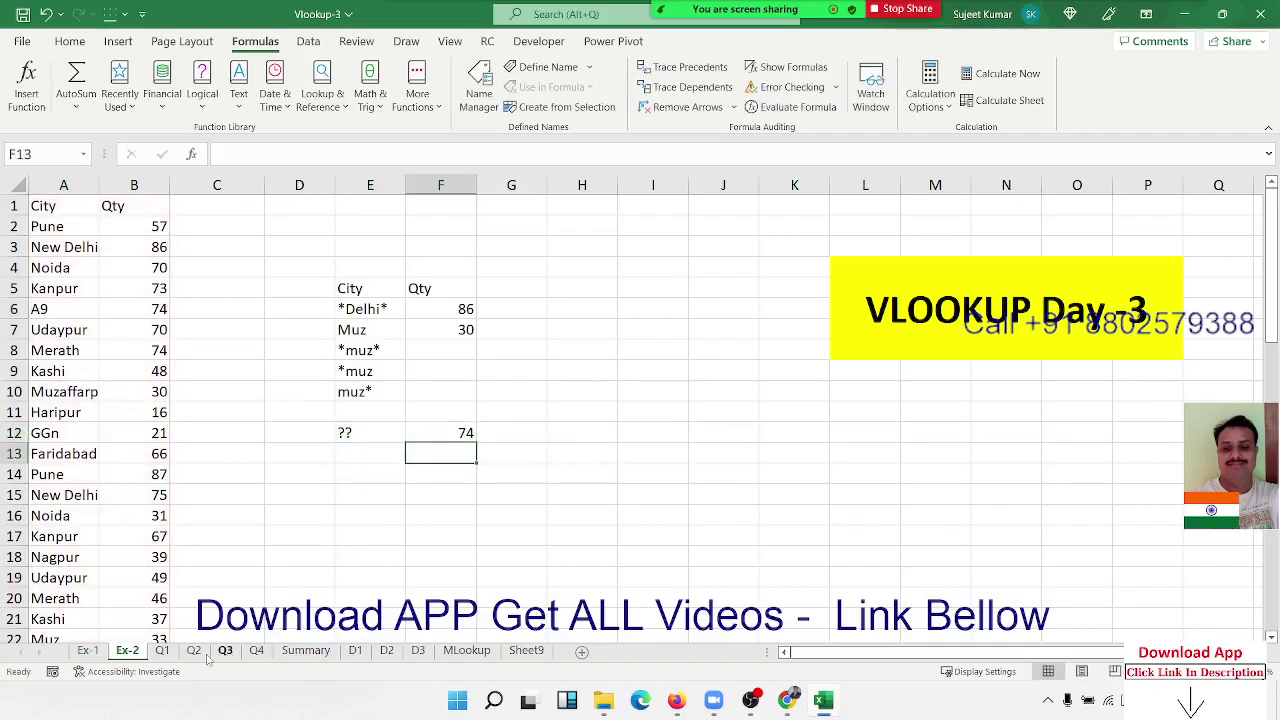
# Look through the Summary, D1, D2 and D3 sheets, then return to MLookup showing Kavita for ID 17
pyautogui.click(301, 651)
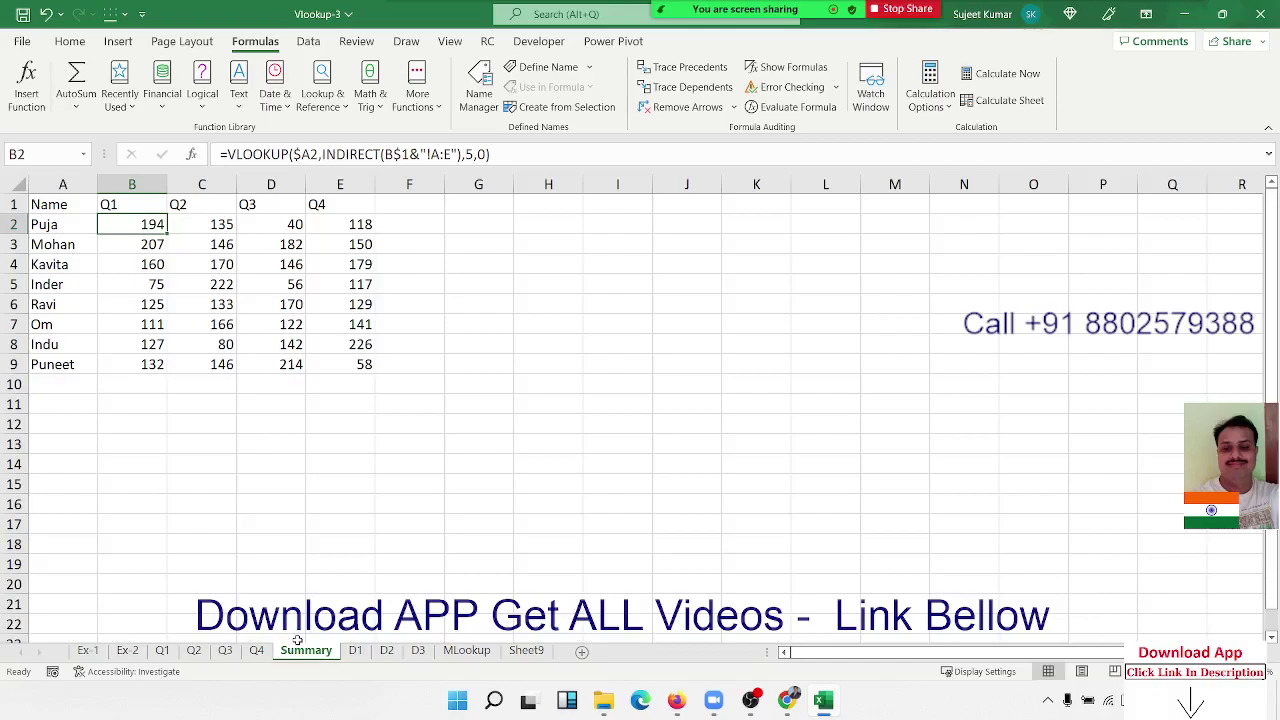
pyautogui.click(358, 651)
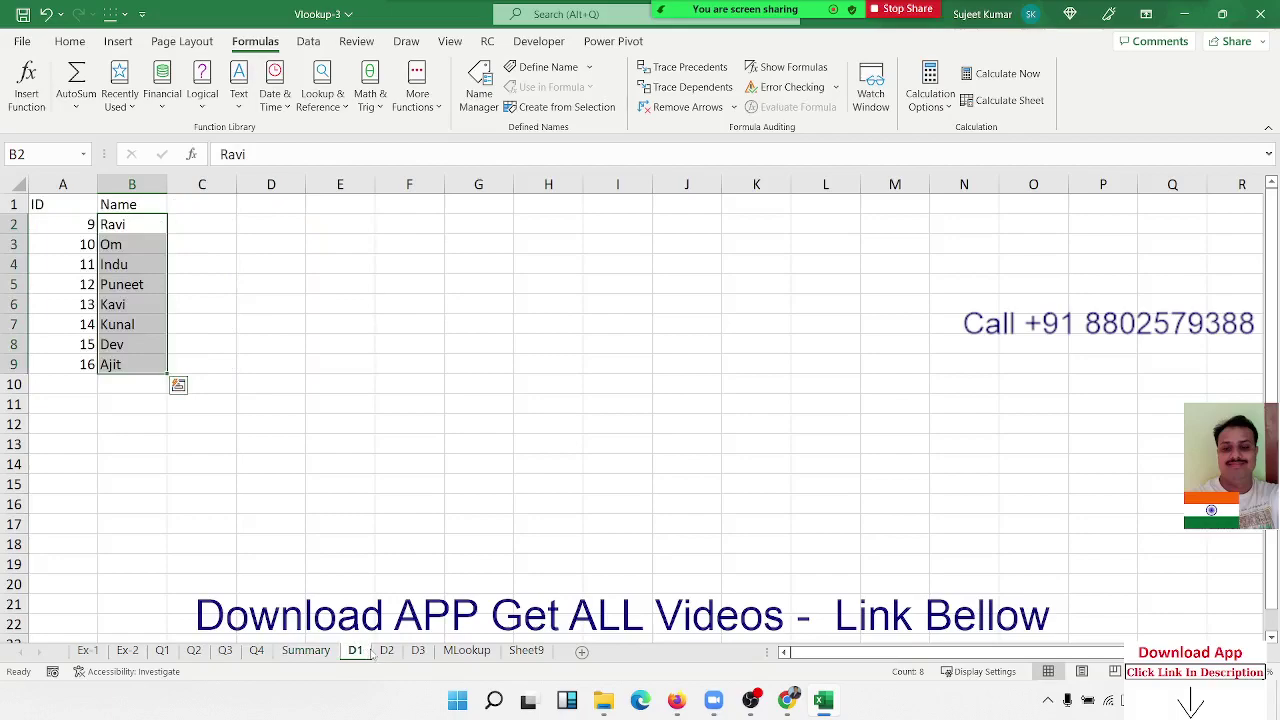
pyautogui.click(383, 651)
pyautogui.click(416, 651)
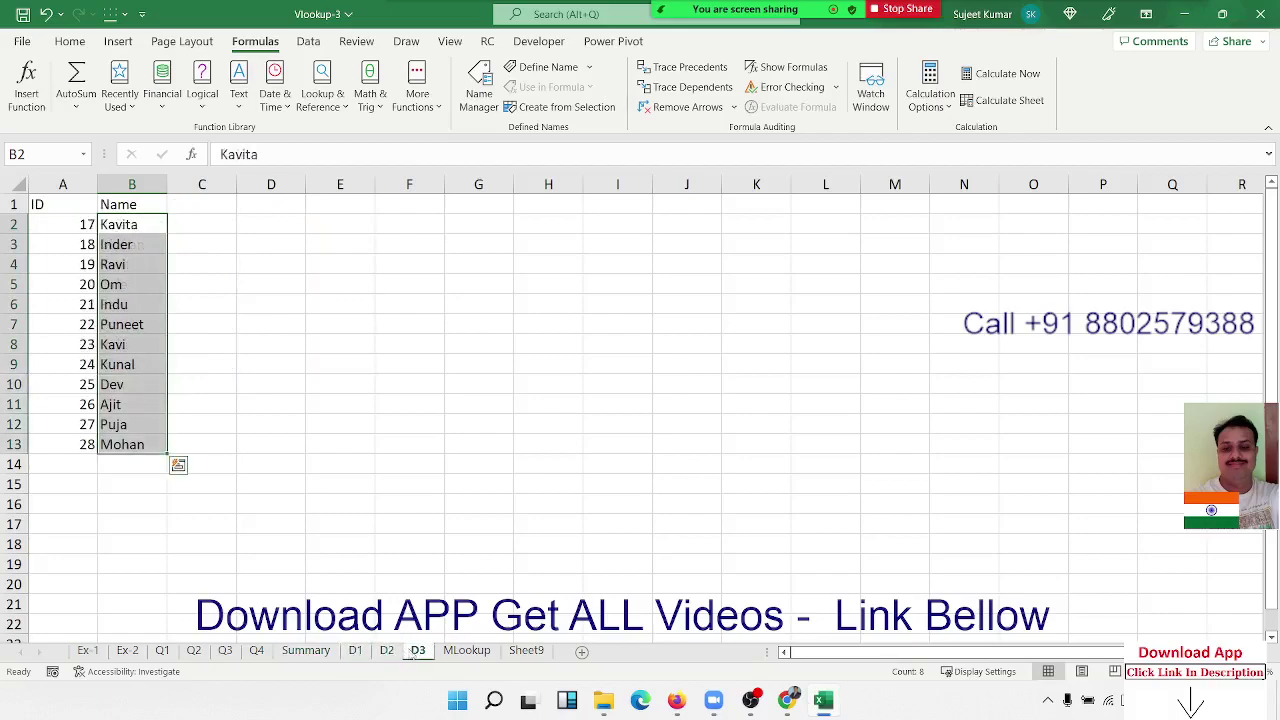
pyautogui.click(466, 651)
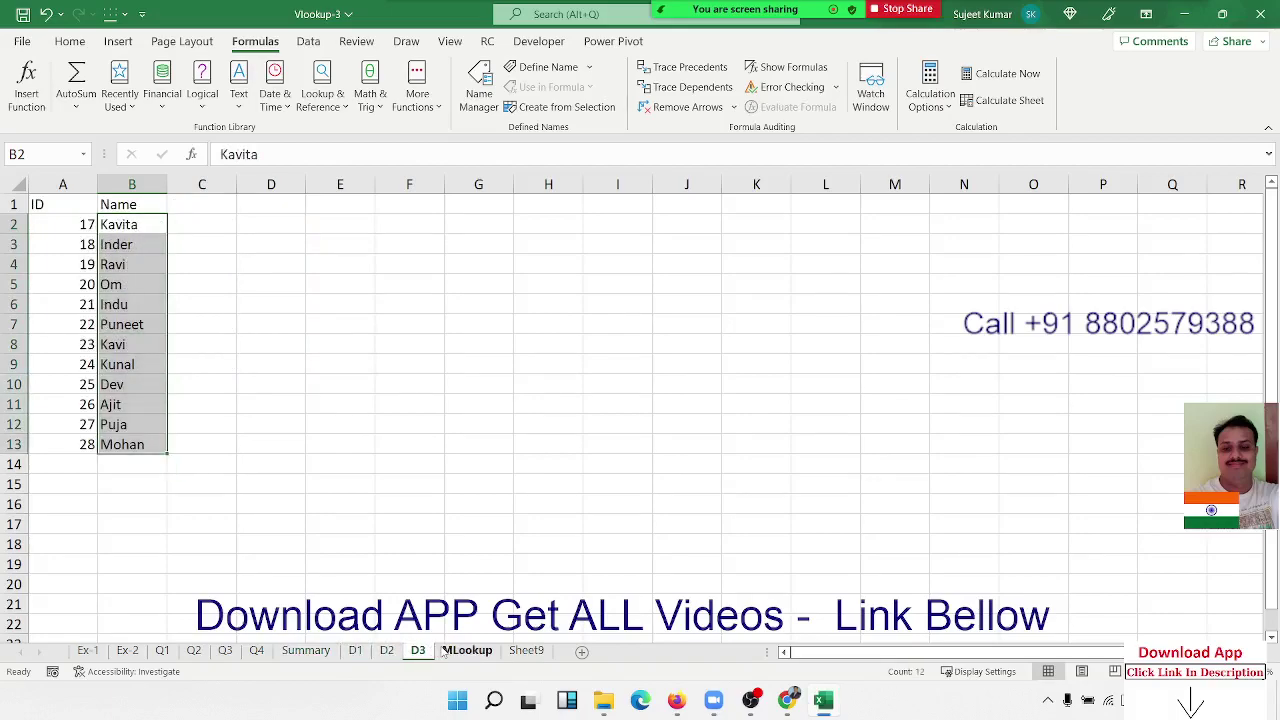
pyautogui.click(313, 464)
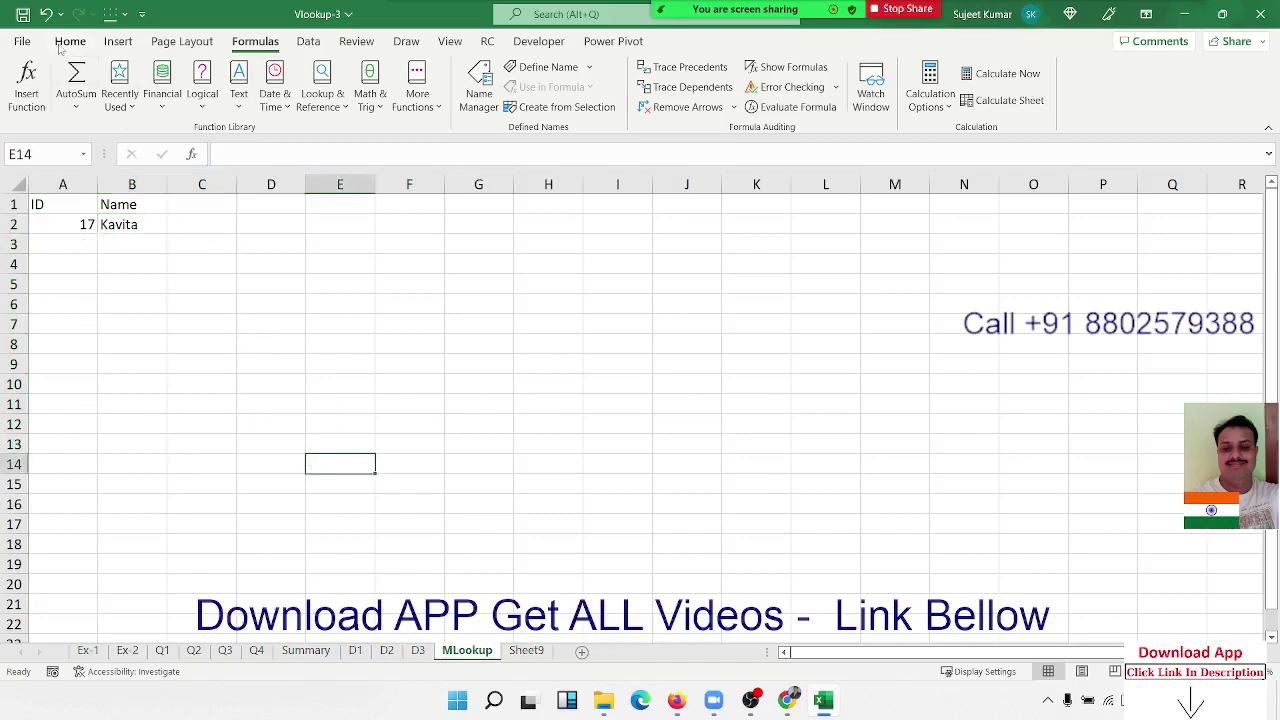